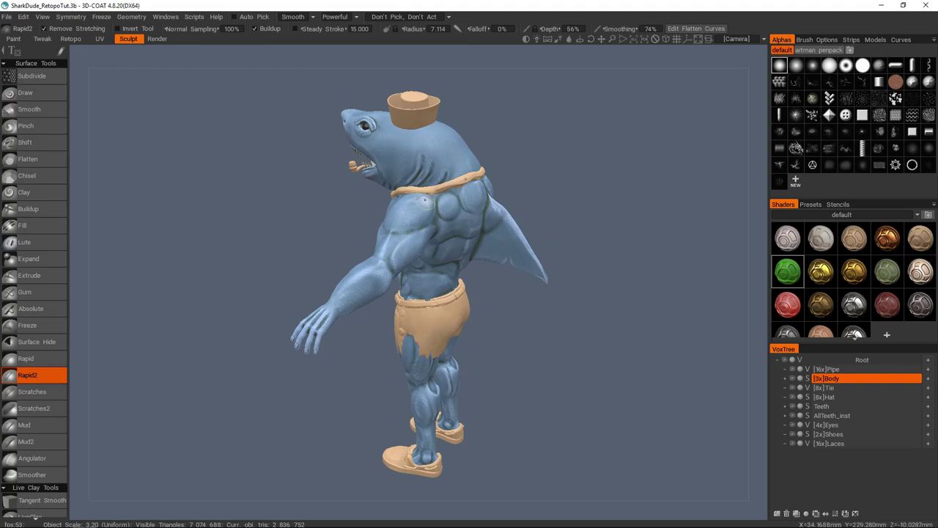
Switch the sculpted shark character to the Retopo workspace.
mouse_move(429, 246)
middle_down()
mouse_move(551, 237)
mouse_move(430, 238)
mouse_move(438, 268)
mouse_move(358, 230)
mouse_move(466, 227)
middle_up()
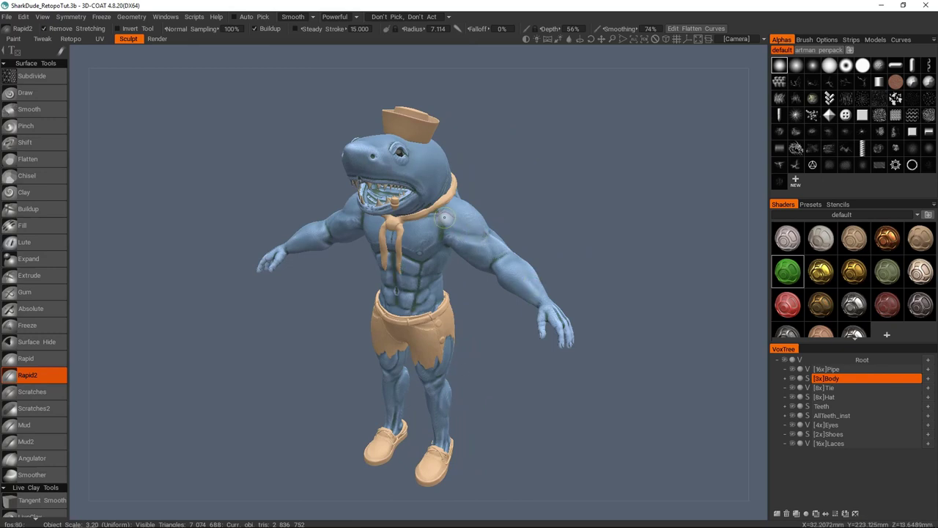
middle_drag(451, 243, 405, 295)
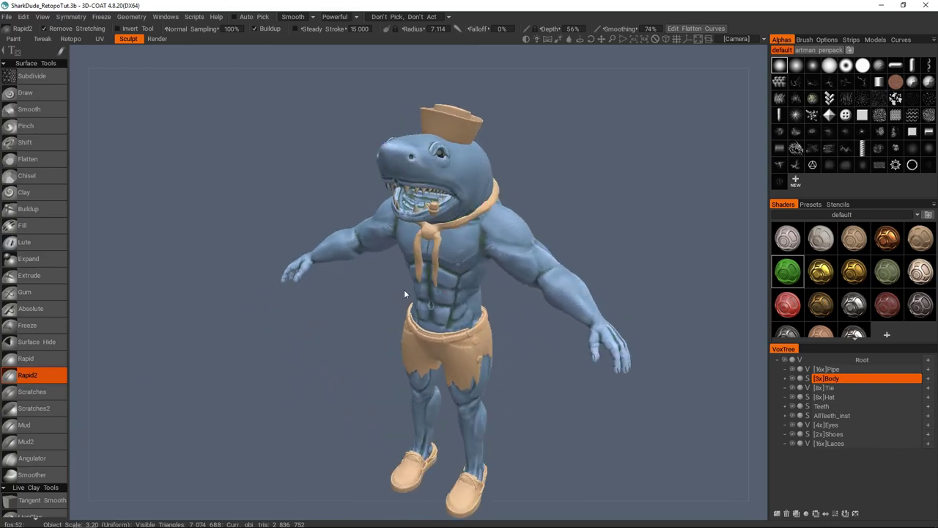
middle_drag(467, 233, 456, 221)
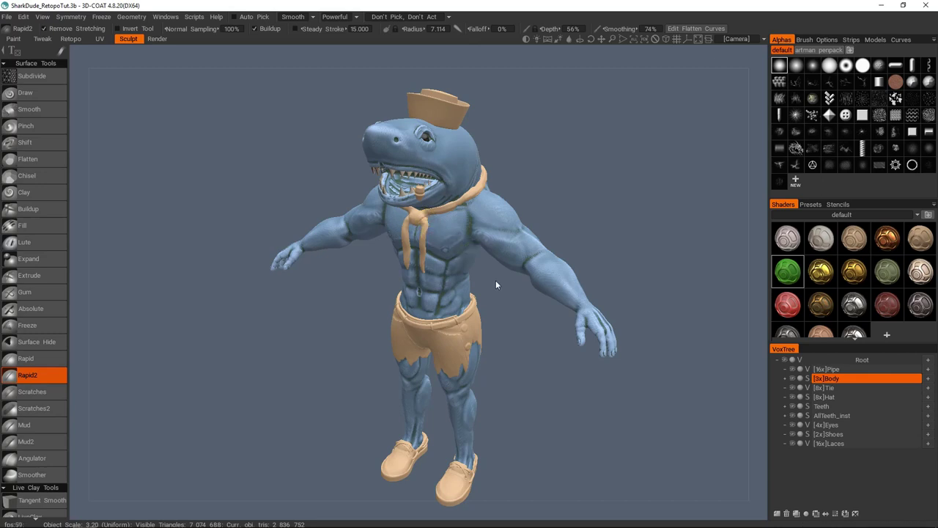
middle_drag(505, 254, 505, 235)
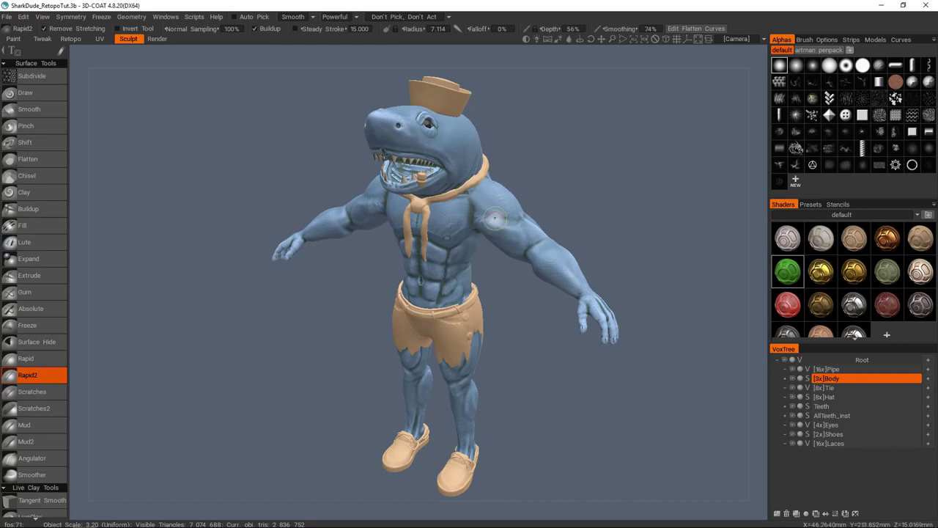
middle_drag(496, 220, 484, 222)
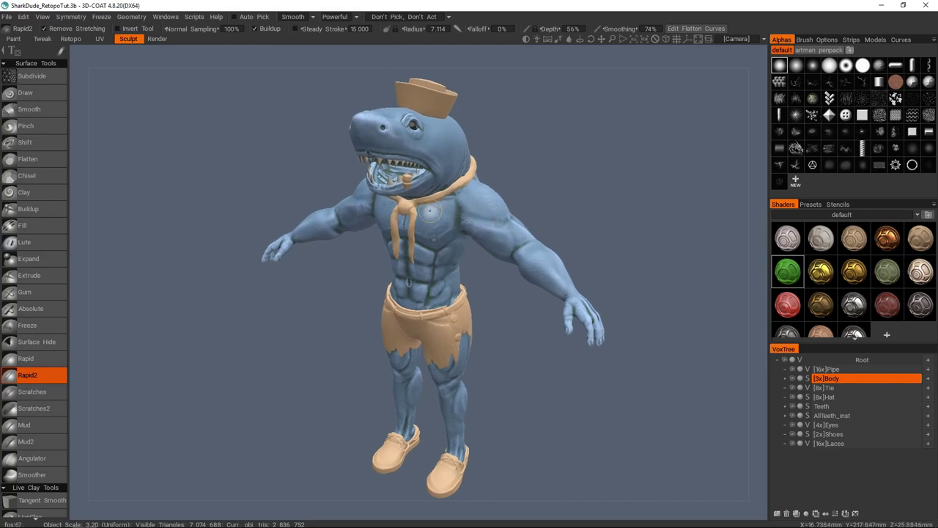
middle_drag(431, 220, 469, 250)
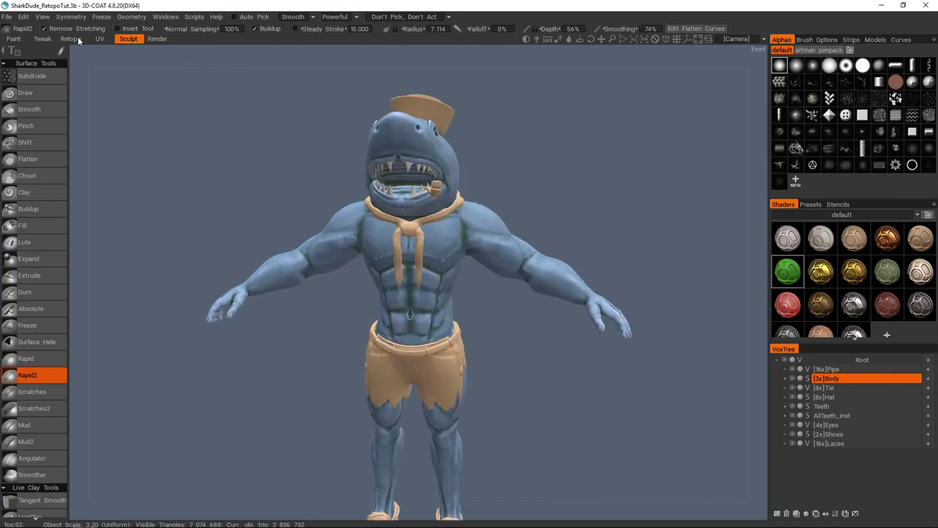
click(71, 38)
scroll(393, 233, up, 3)
middle_drag(394, 233, 651, 77)
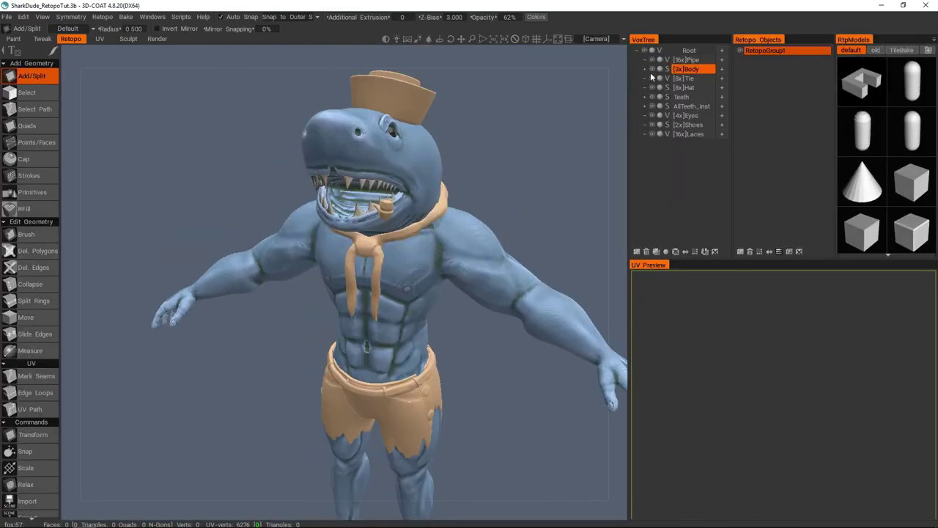
Expand the Body layer in the sculpt tree to view its child layers, and collapse it again.
click(645, 68)
drag(689, 87, 477, 215)
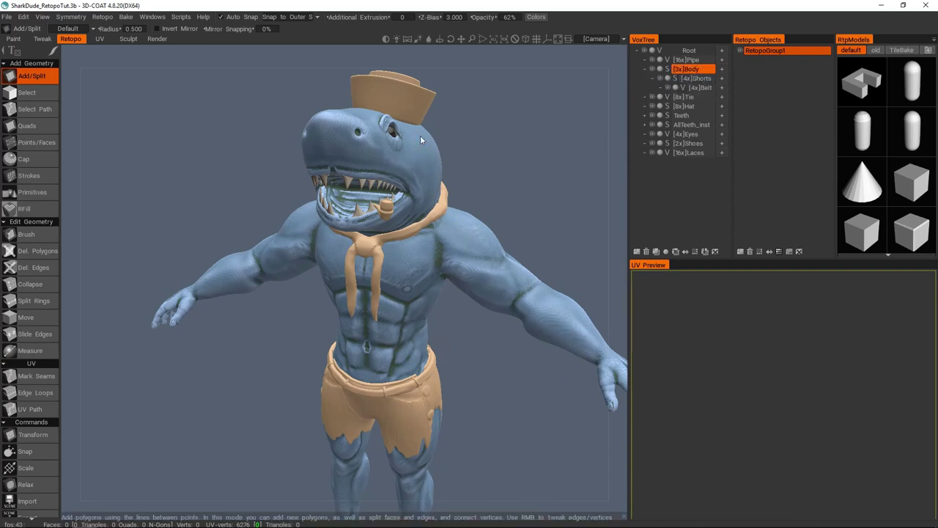
middle_drag(440, 242, 470, 242)
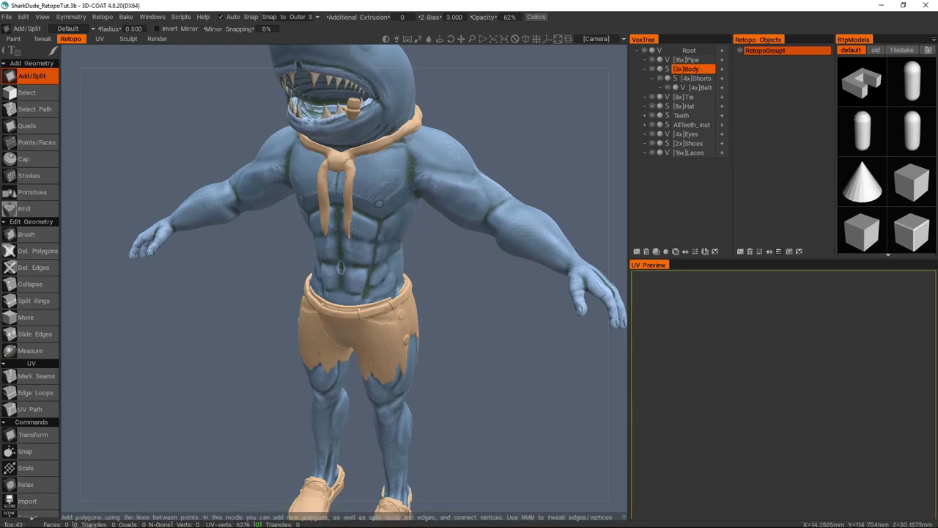
click(645, 68)
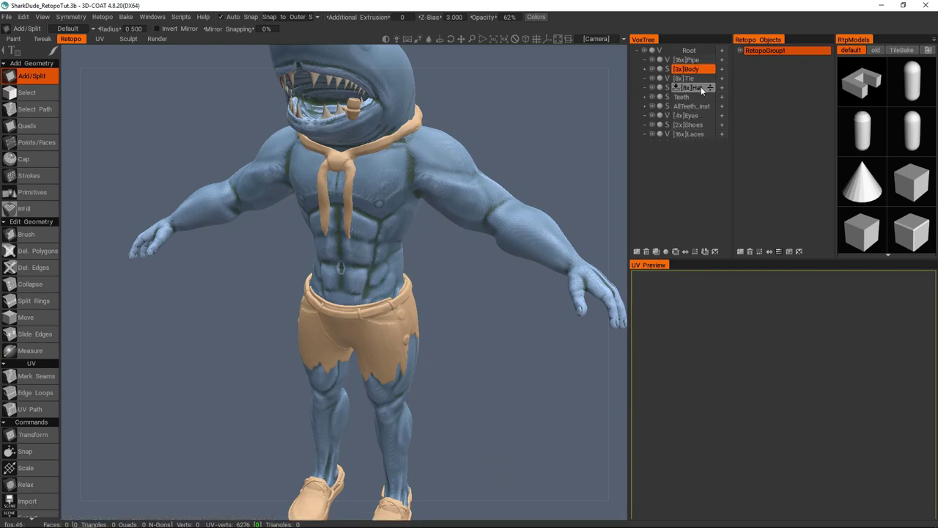
click(127, 18)
drag(775, 53, 808, 91)
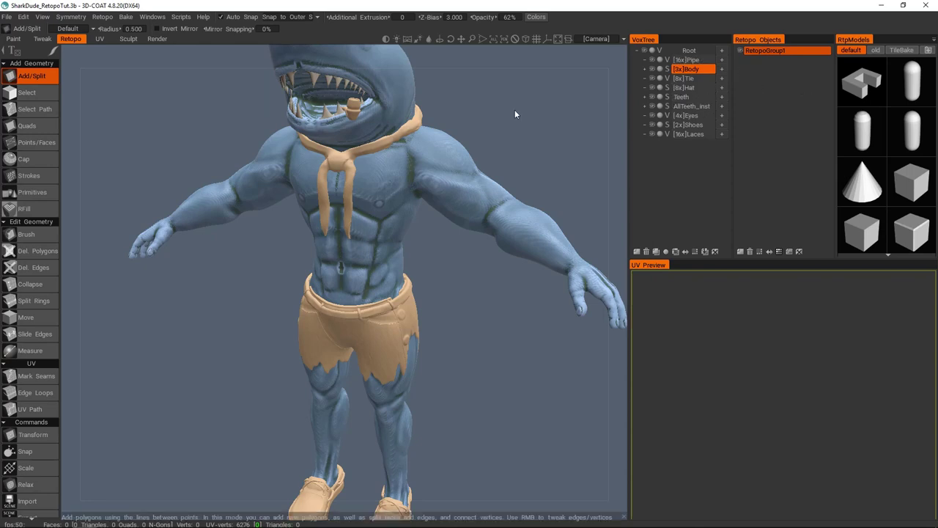
drag(439, 213, 473, 224)
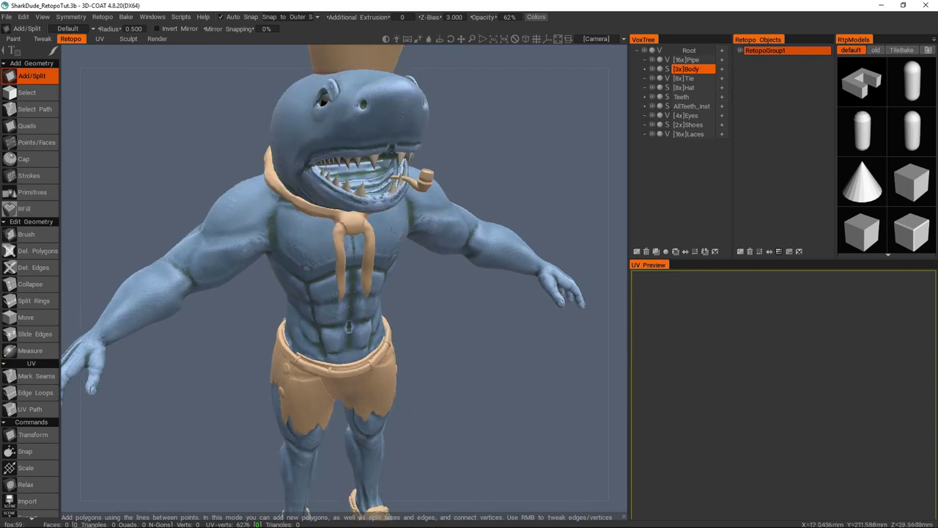
drag(334, 232, 325, 242)
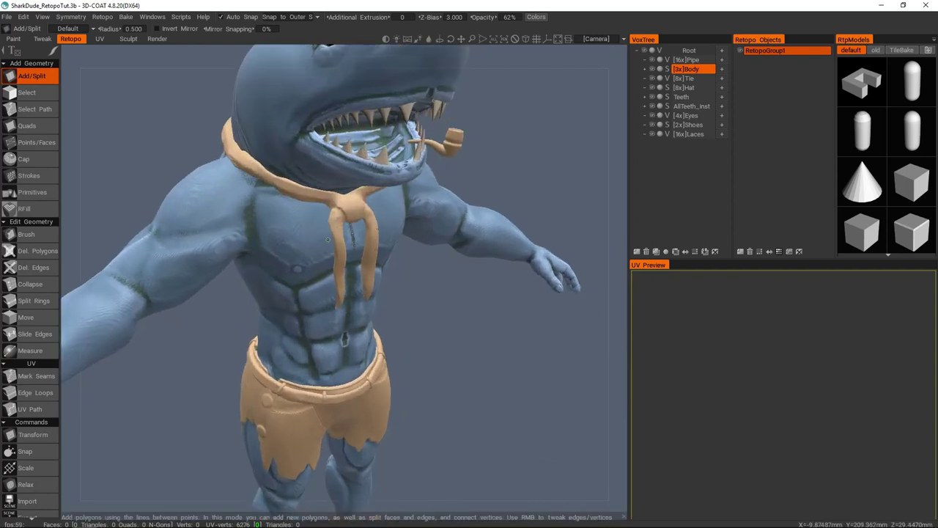
drag(382, 236, 443, 236)
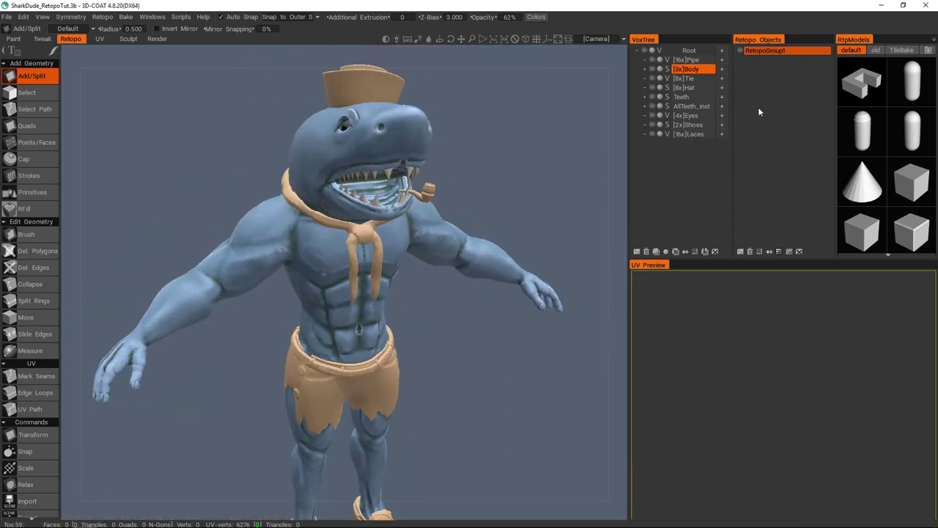
Rename the RetopoGroup1 retopo object as Body.
scroll(463, 208, up, 3)
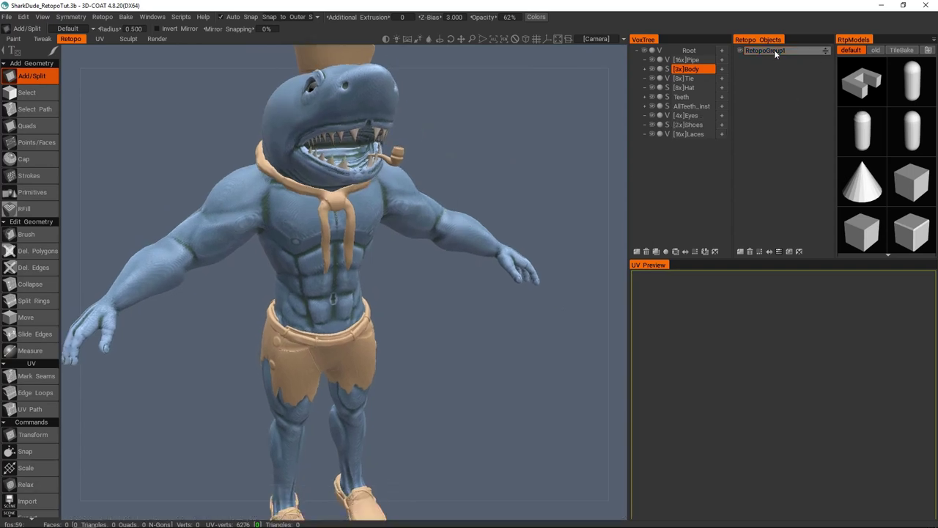
double_click(768, 50)
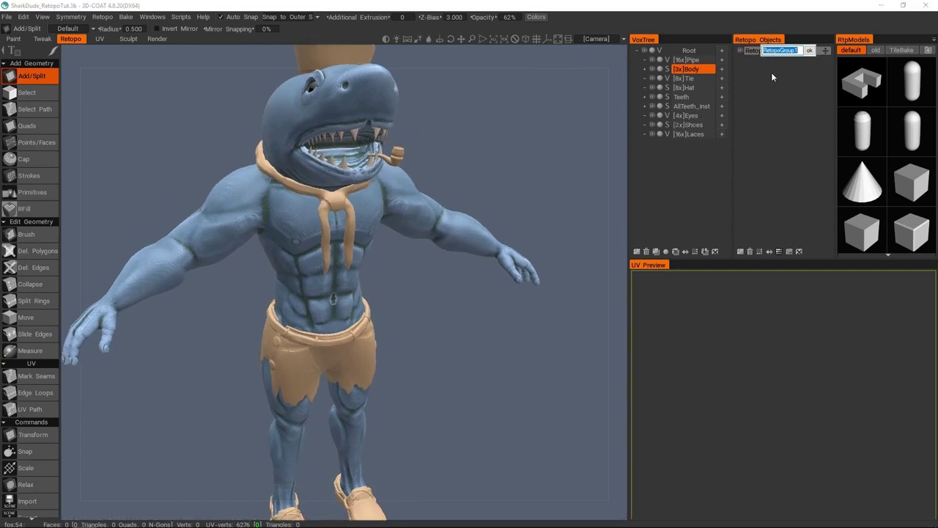
key(Return)
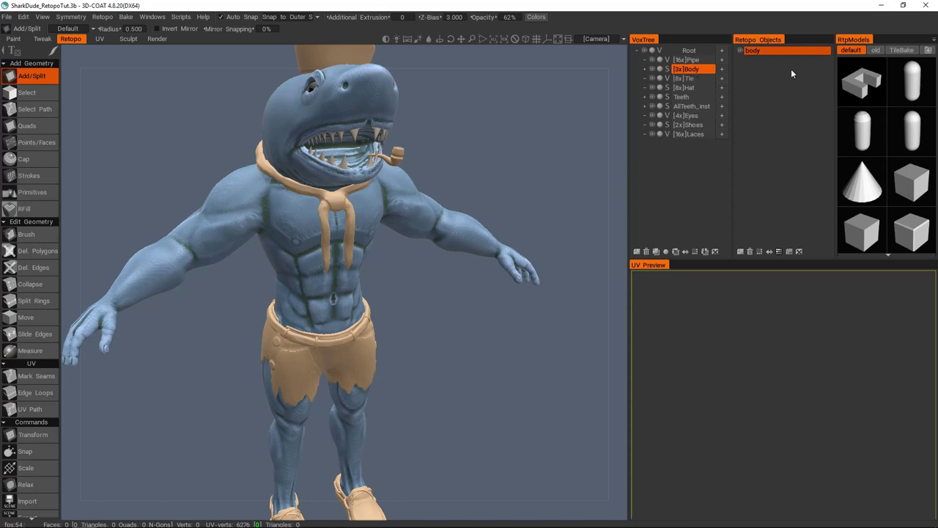
double_click(768, 50)
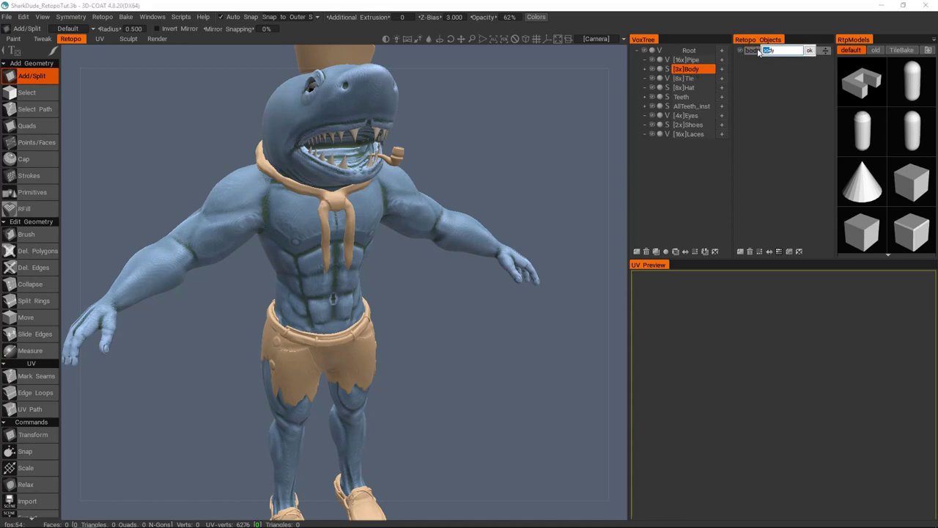
key(Return)
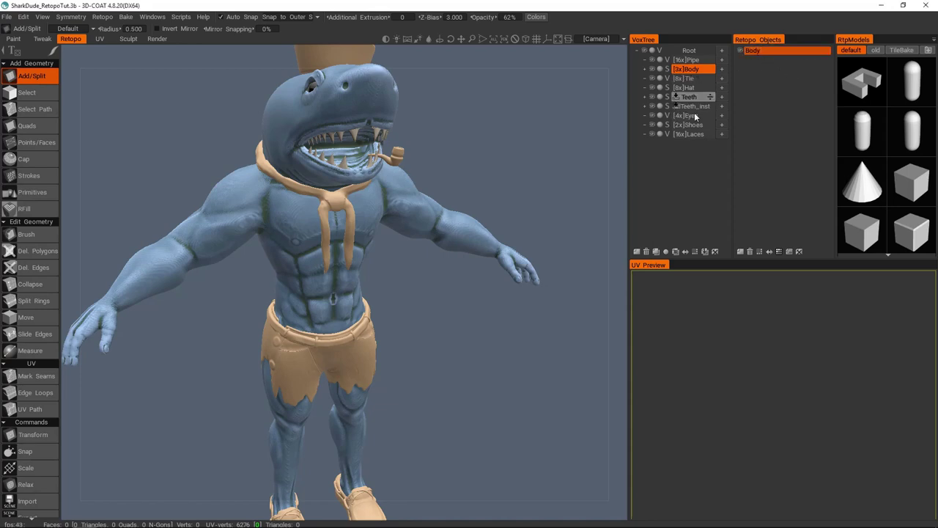
Hide the Pipe, Tie, Hat, Teeth, AllTeeth_inst, Eyes, Shoes and Laces sculpt layers, leaving Body with its children displayed.
drag(535, 182, 390, 233)
scroll(391, 233, down, 3)
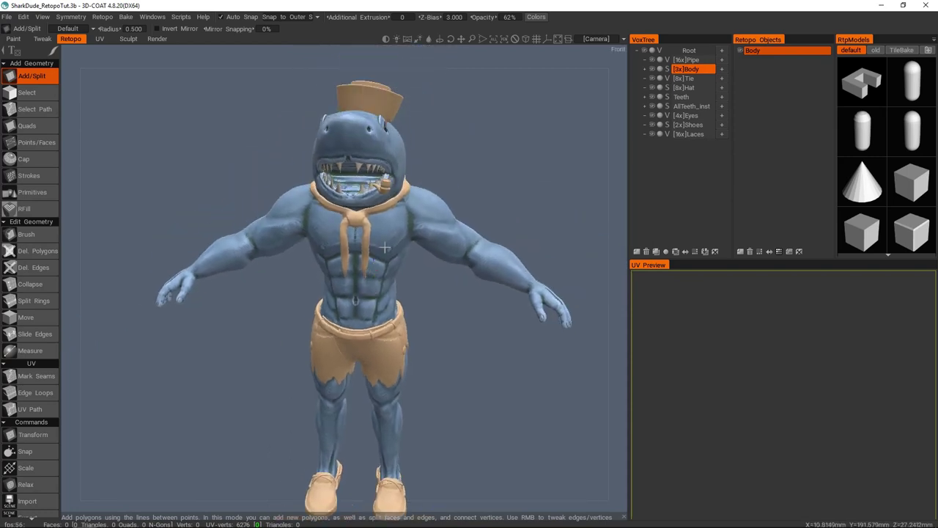
click(652, 79)
click(653, 88)
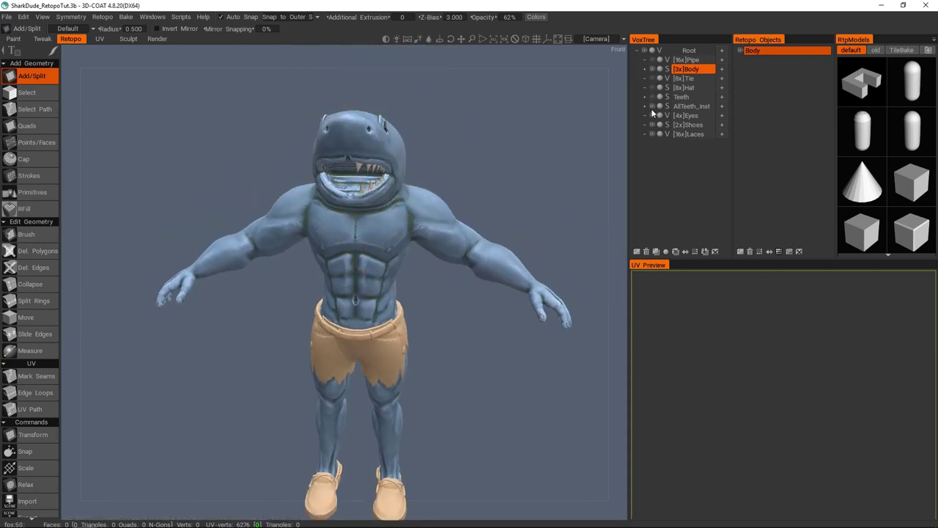
click(652, 125)
click(652, 134)
Inspect the character's clawed feet and legs, showing the Shoes layer briefly and hiding it again.
drag(410, 264, 432, 216)
scroll(431, 216, up, 3)
scroll(379, 379, up, 2)
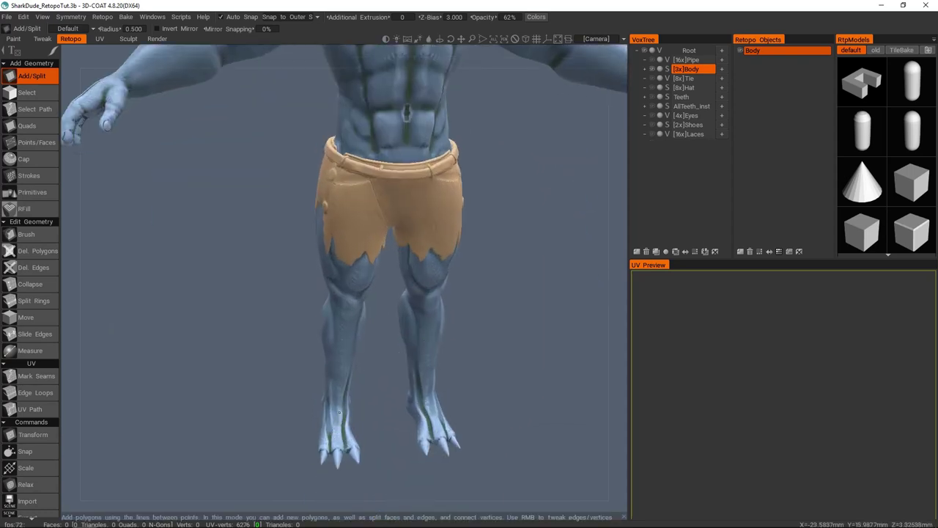
drag(425, 416, 428, 406)
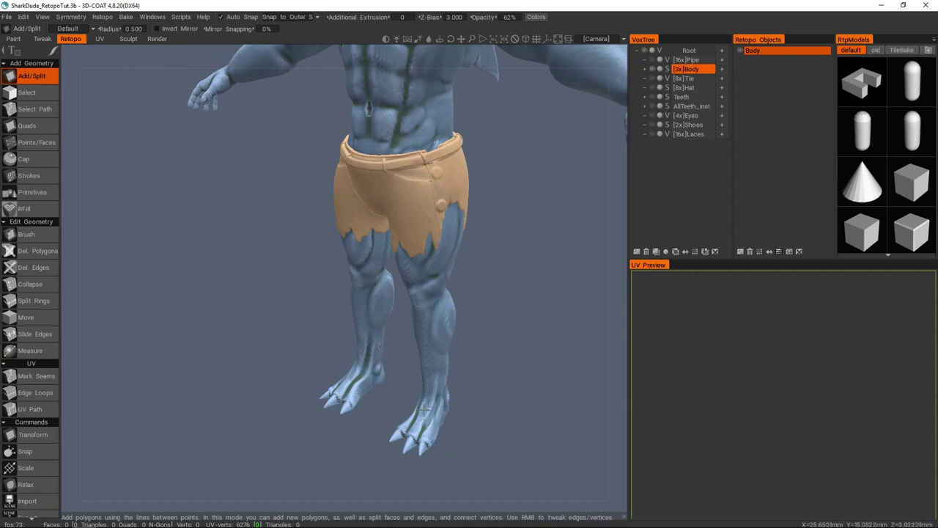
click(651, 125)
click(651, 125)
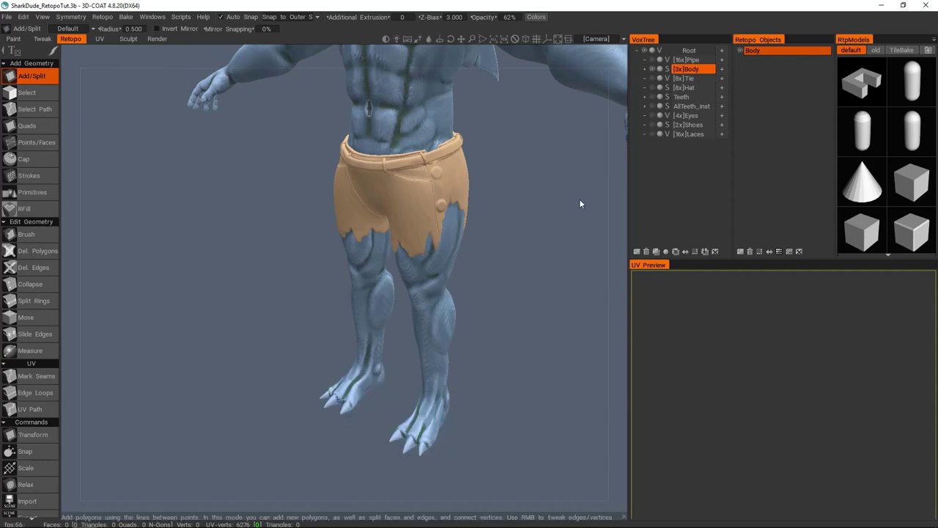
drag(389, 338, 405, 305)
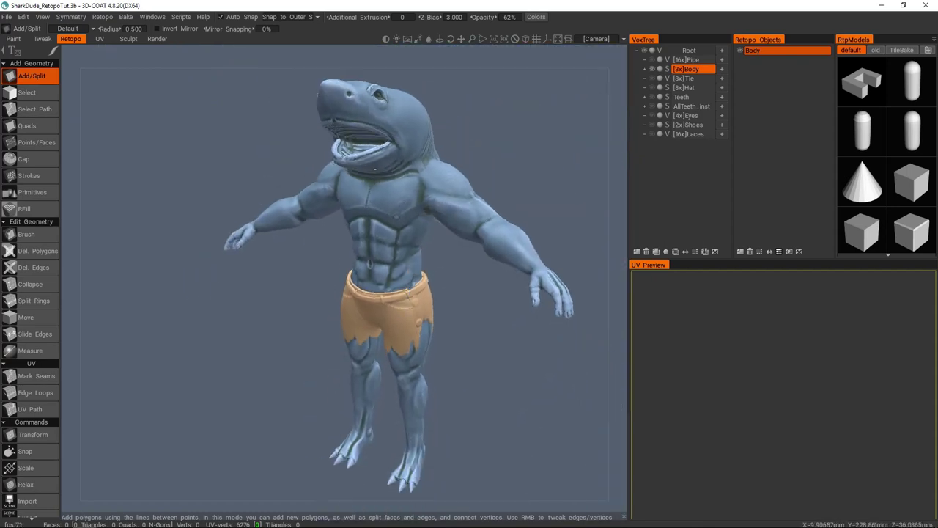
Expand the Body layer's children and hide the Shorts layer to check underneath, restoring its visibility.
click(645, 69)
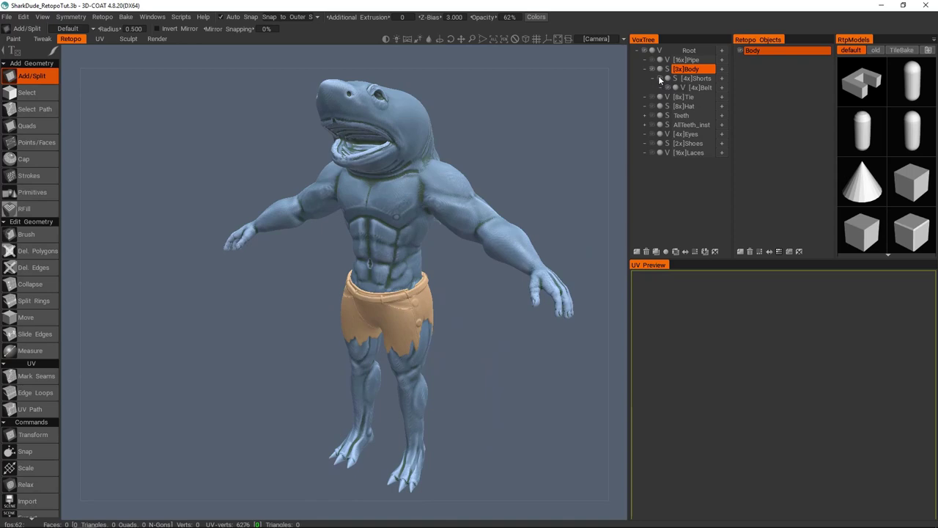
click(659, 78)
right_drag(592, 144, 374, 217)
click(664, 78)
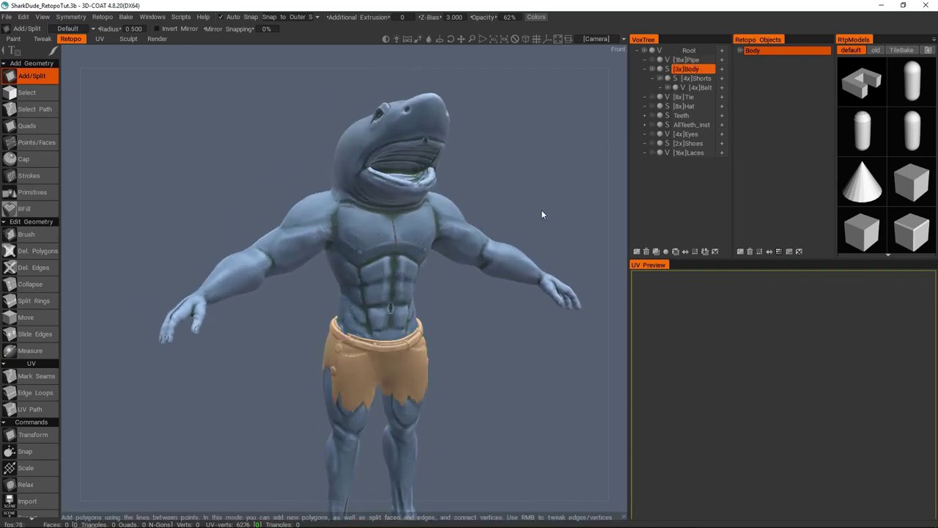
Examine the Body sculpt and its shorts from several angles alongside the matching Body retopo object.
click(753, 51)
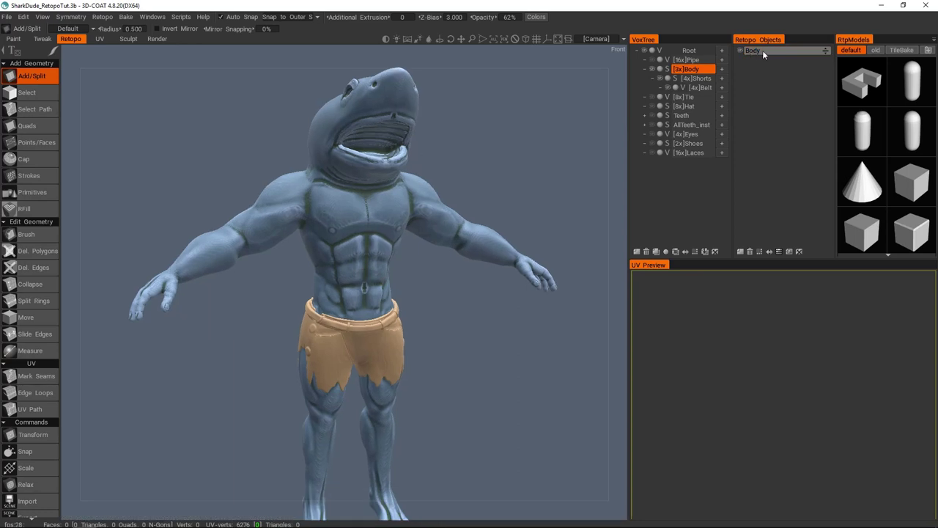
click(758, 52)
click(125, 19)
drag(407, 105, 516, 171)
click(782, 49)
drag(322, 242, 315, 205)
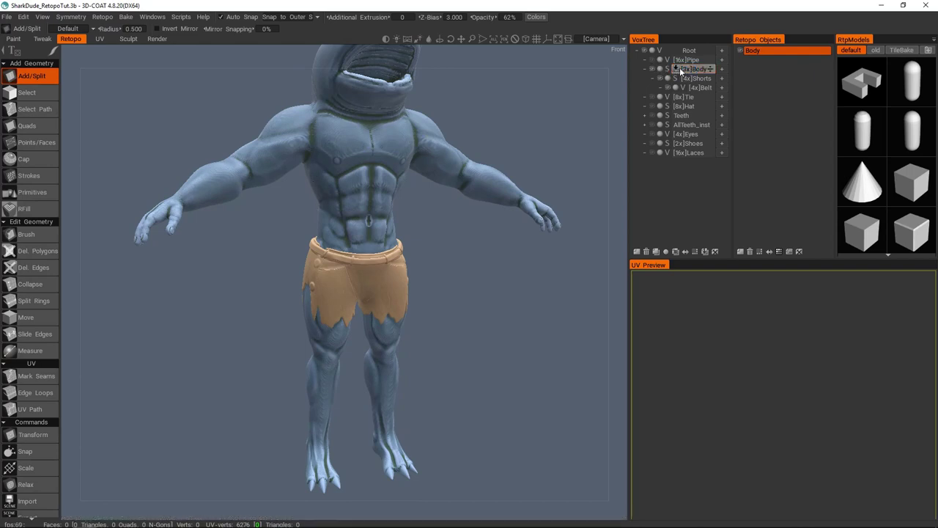
drag(696, 80, 693, 69)
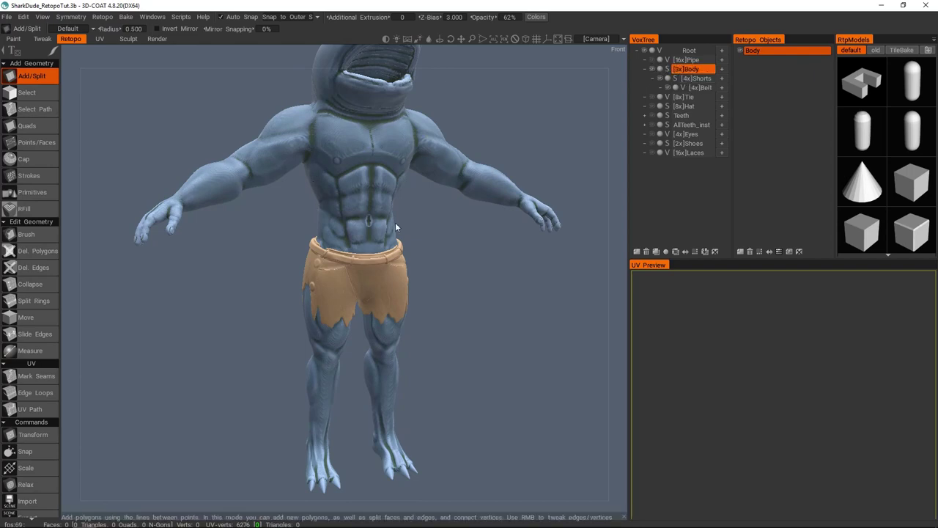
scroll(379, 252, up, 2)
drag(379, 252, 293, 293)
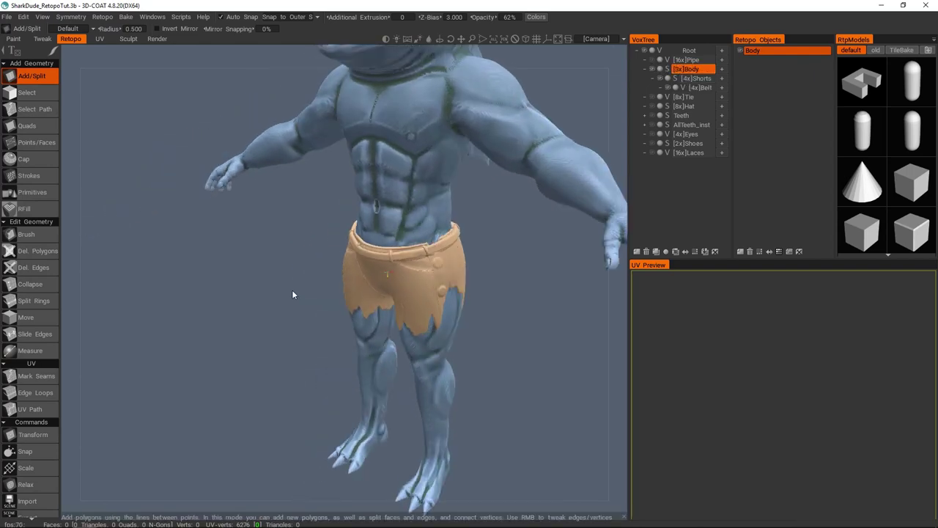
drag(375, 207, 220, 239)
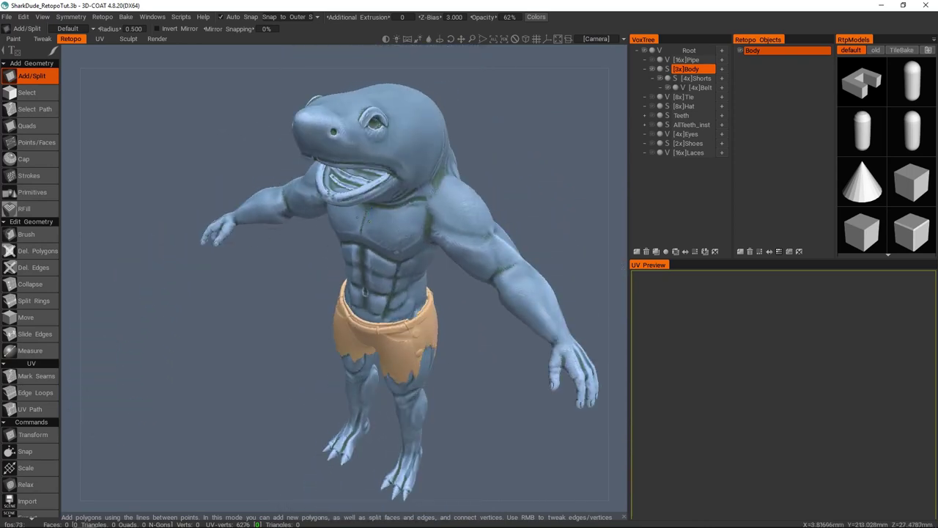
drag(377, 208, 400, 227)
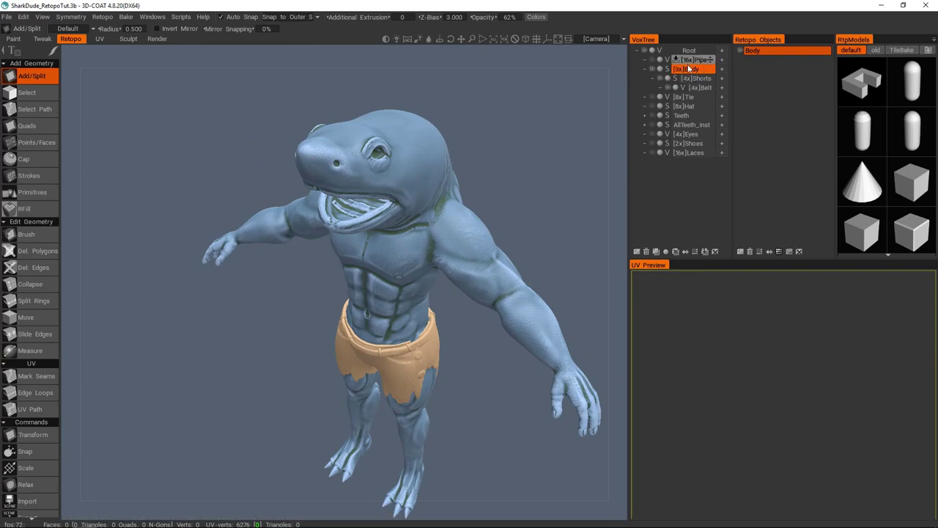
Activate the Strokes tool with the character shown straight from the front.
shift+drag(455, 214, 525, 88)
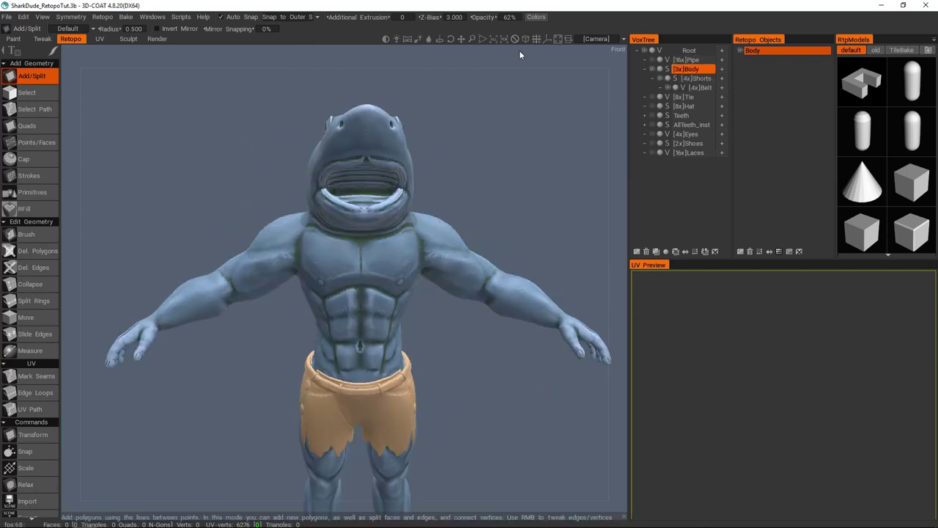
middle_drag(406, 242, 405, 66)
middle_drag(406, 153, 432, 237)
scroll(407, 216, up, 2)
key(space)
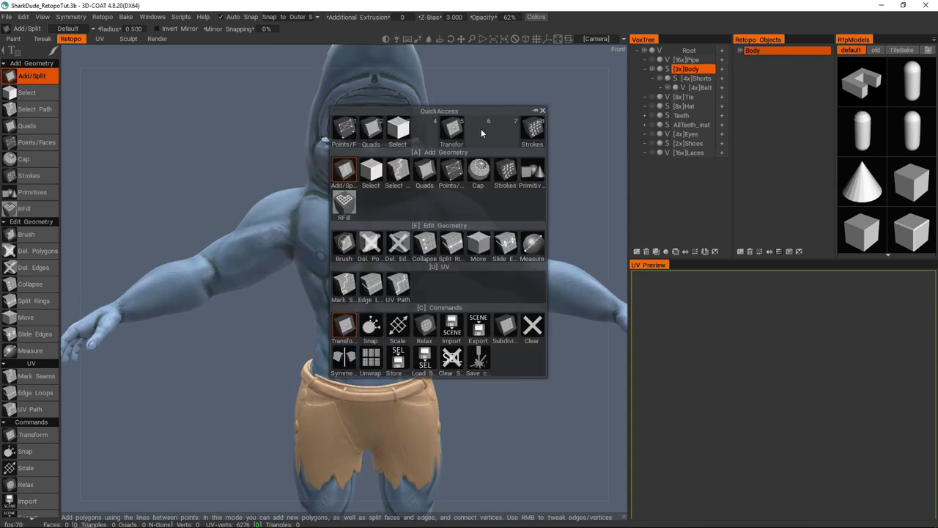
click(533, 129)
middle_drag(453, 251, 436, 203)
middle_drag(236, 264, 365, 240)
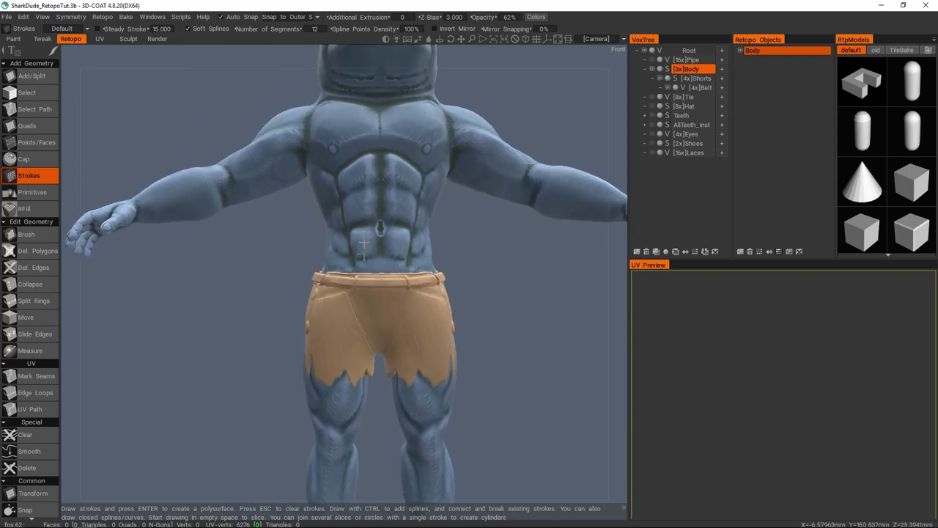
Slice the lower leg just above the ankle and enable mirror symmetry across the X axis.
middle_drag(388, 336, 345, 103)
middle_drag(396, 278, 354, 160)
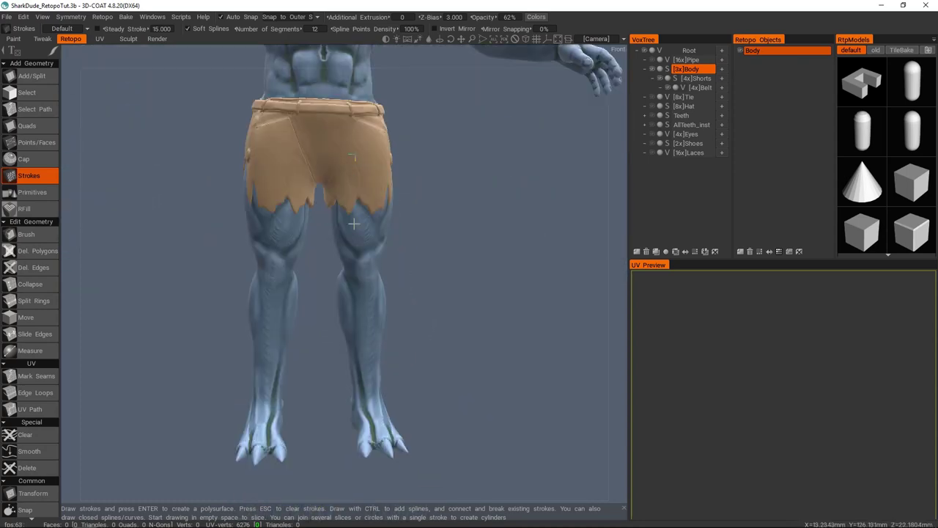
middle_drag(359, 304, 344, 285)
key(s)
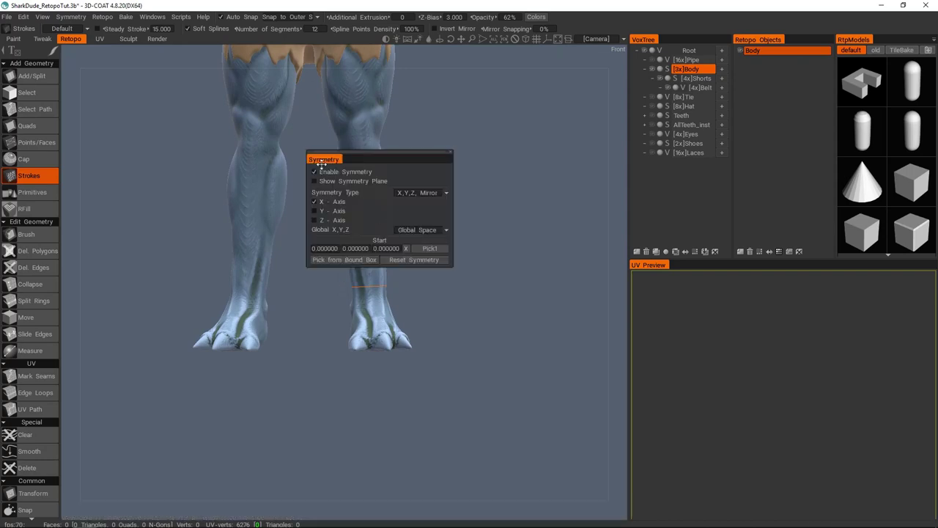
Slice the calf, knee and thigh, connect the slices with a lengthwise stroke, and generate the mirrored leg mesh with 8 segments.
middle_drag(356, 192, 335, 242)
alt+drag(365, 141, 337, 212)
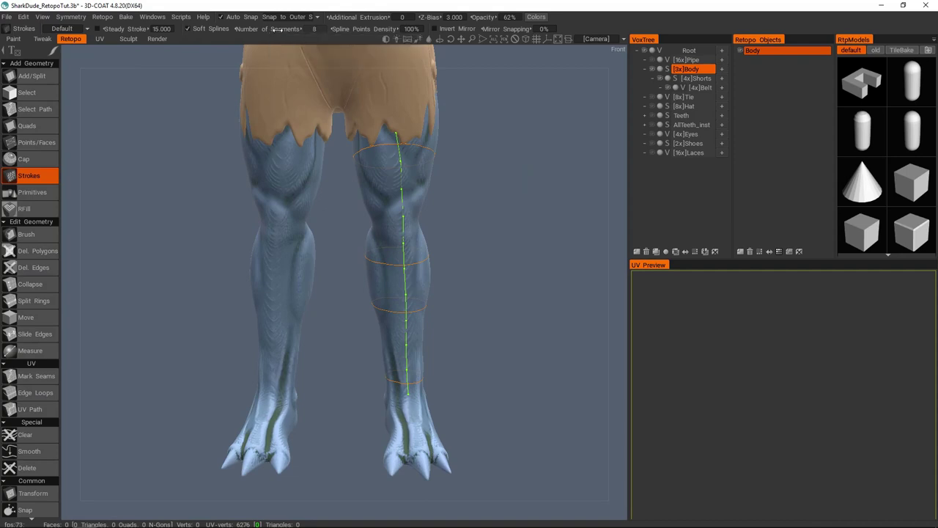
alt+drag(310, 75, 443, 214)
key(Return)
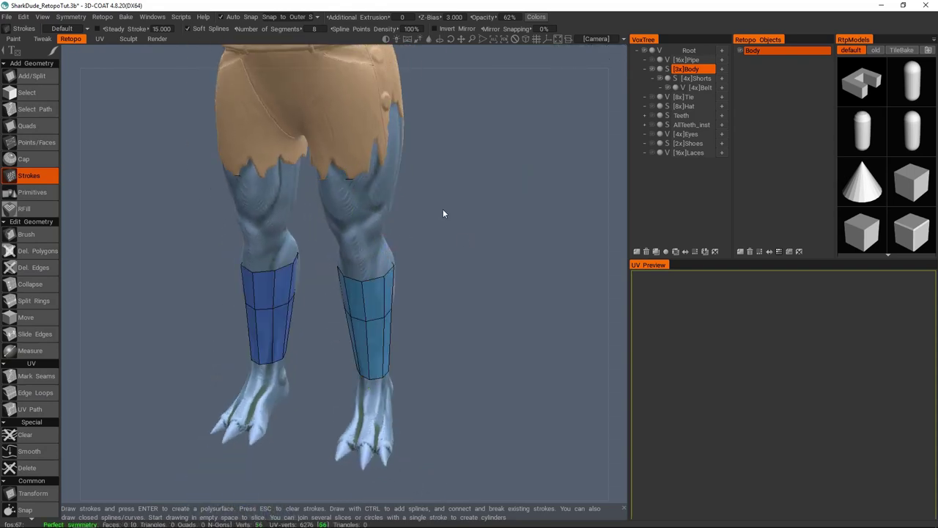
Undo the leg mesh and remove the thigh slice that cuts into the hem of the shorts.
mouse_move(434, 224)
right_down()
mouse_move(211, 235)
mouse_move(391, 205)
mouse_move(610, 246)
mouse_move(504, 258)
mouse_move(378, 213)
mouse_move(463, 193)
mouse_move(442, 137)
mouse_move(509, 159)
mouse_move(446, 188)
mouse_move(428, 211)
mouse_move(496, 235)
mouse_move(447, 245)
mouse_move(426, 216)
mouse_move(485, 205)
mouse_move(496, 147)
mouse_move(403, 193)
mouse_move(376, 220)
mouse_move(383, 208)
right_up()
scroll(391, 209, up, 3)
key(ctrl+z)
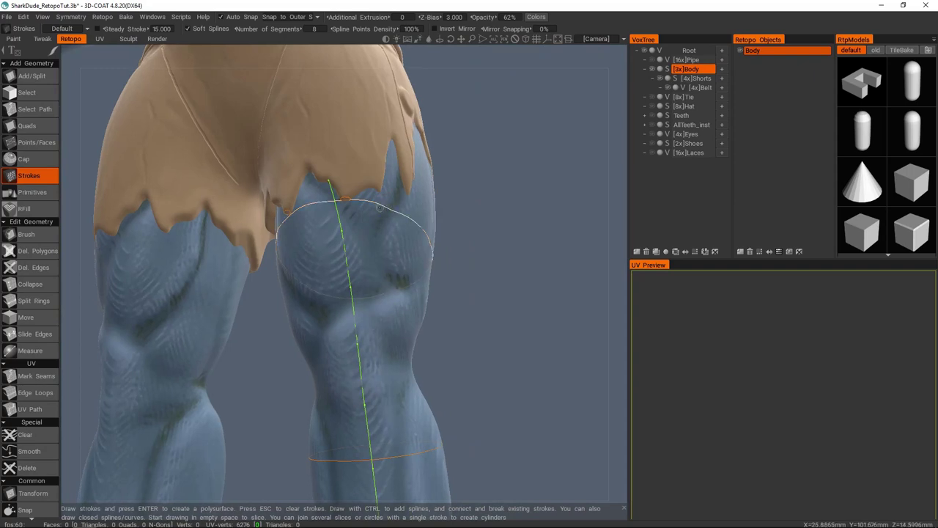
mouse_move(413, 166)
right_down()
mouse_move(409, 210)
mouse_move(352, 211)
right_up()
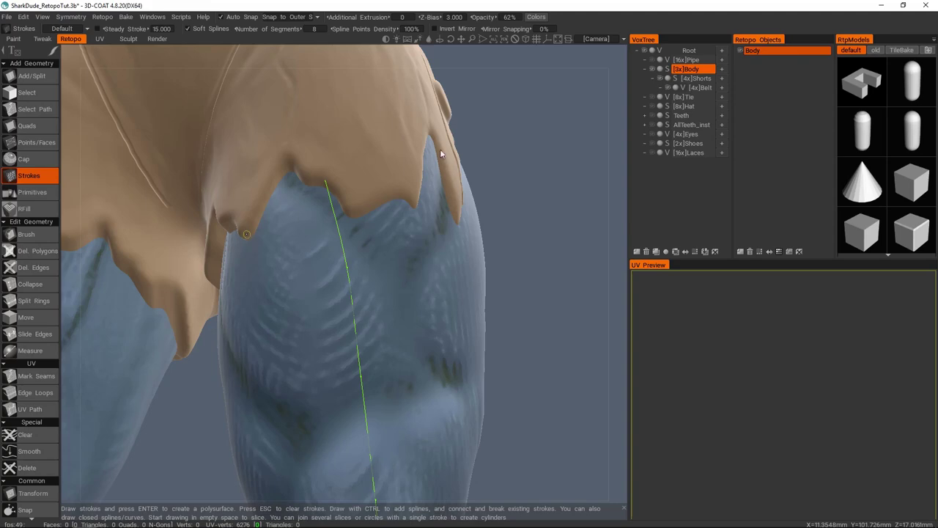
mouse_move(448, 170)
right_down()
mouse_move(295, 299)
mouse_move(353, 255)
right_up()
Redraw the thigh slice below the shorts and regenerate the leg polysurface from ankle to thigh.
mouse_move(277, 239)
mouse_down()
mouse_move(406, 234)
mouse_move(415, 225)
mouse_up()
mouse_move(399, 241)
right_down()
mouse_move(213, 284)
mouse_move(283, 274)
mouse_move(147, 270)
mouse_move(402, 246)
mouse_move(300, 256)
right_up()
scroll(405, 245, up, 3)
key(ctrl+z)
drag(425, 242, 427, 241)
key(Return)
mouse_move(413, 281)
right_down()
mouse_move(249, 312)
mouse_move(360, 293)
mouse_move(356, 274)
mouse_move(319, 247)
right_up()
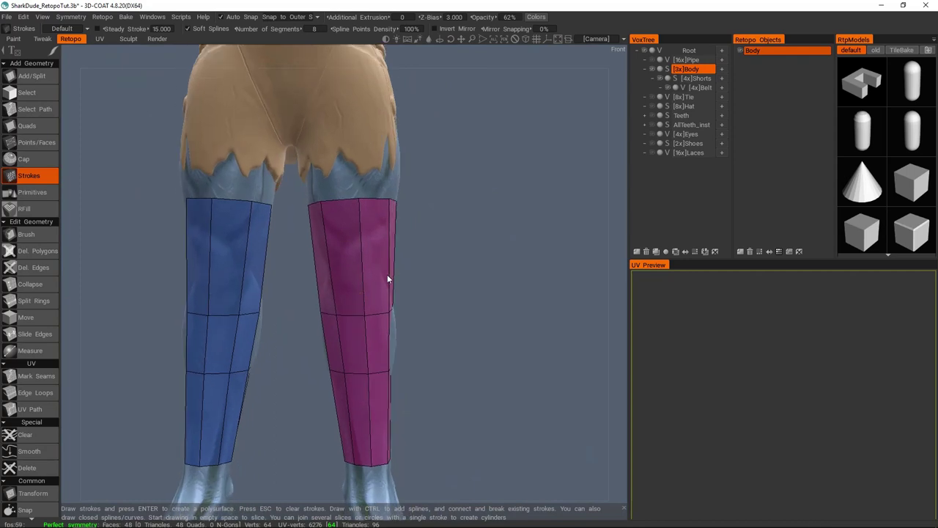
key(space)
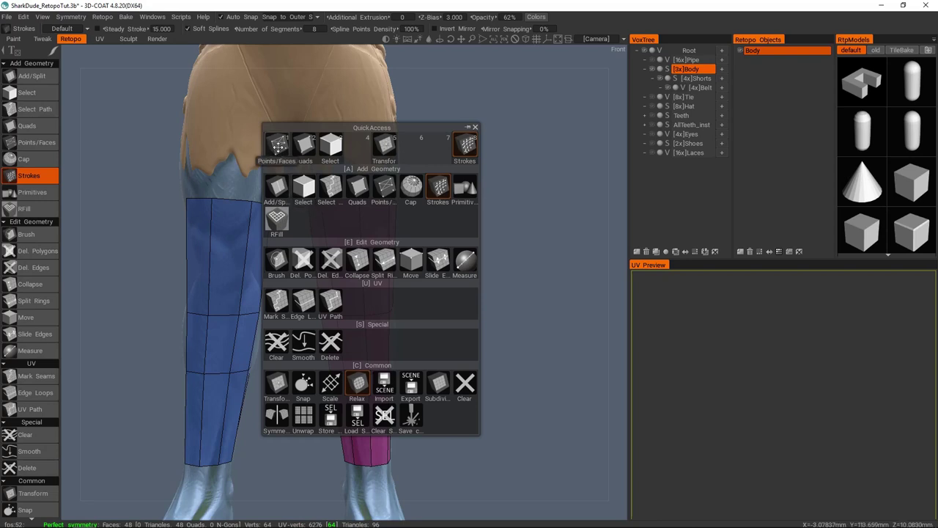
click(276, 187)
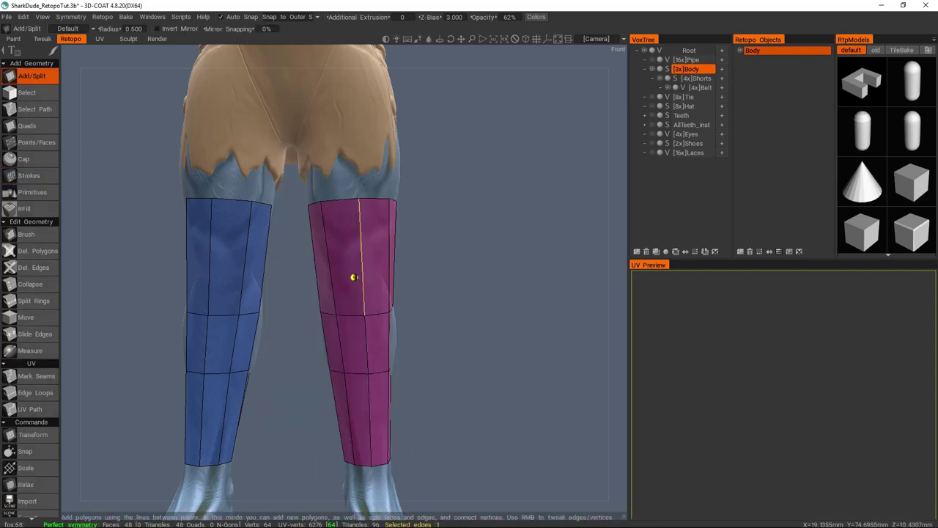
key(space)
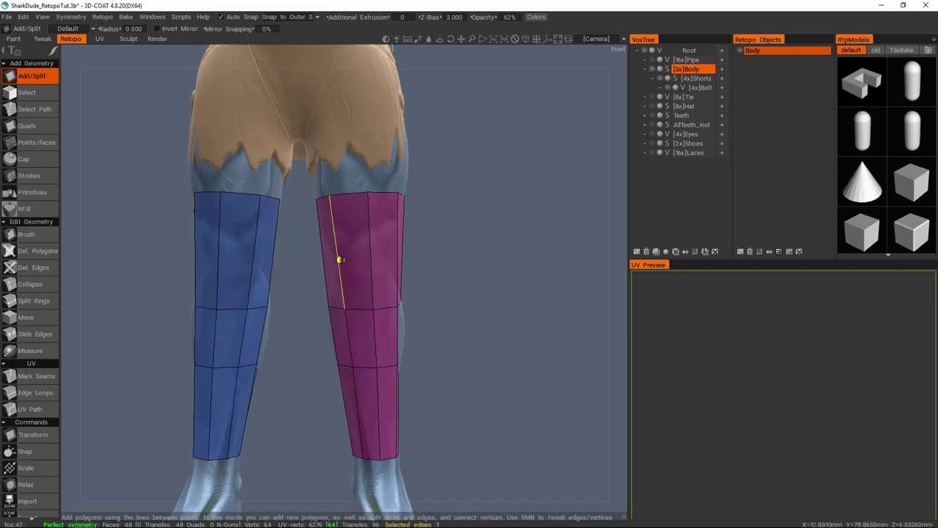
key(Escape)
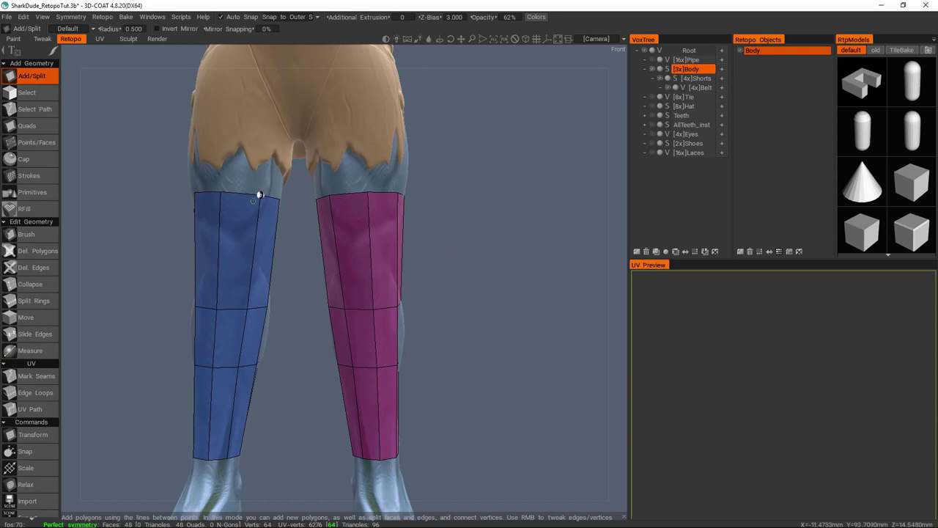
Activate the Points/Faces tool and try an edge ring split across the uppermost row of leg polygons.
key(space)
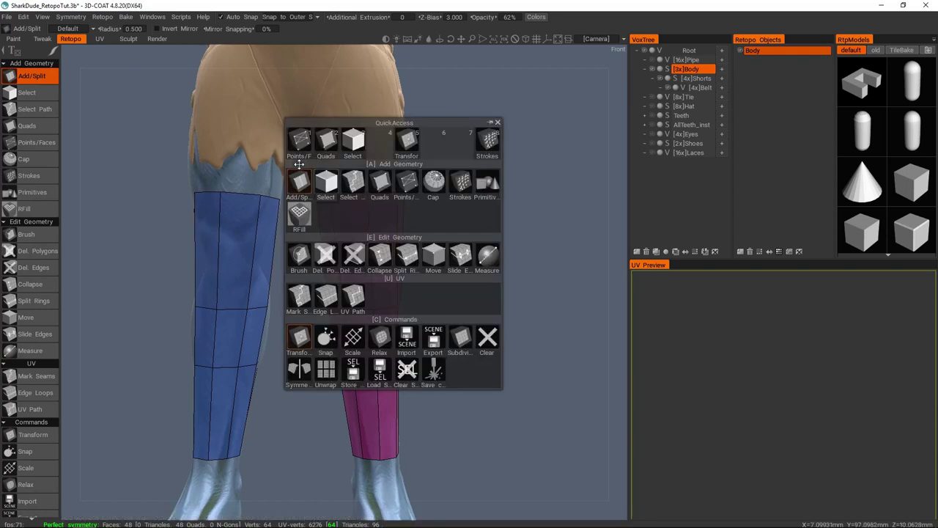
click(303, 142)
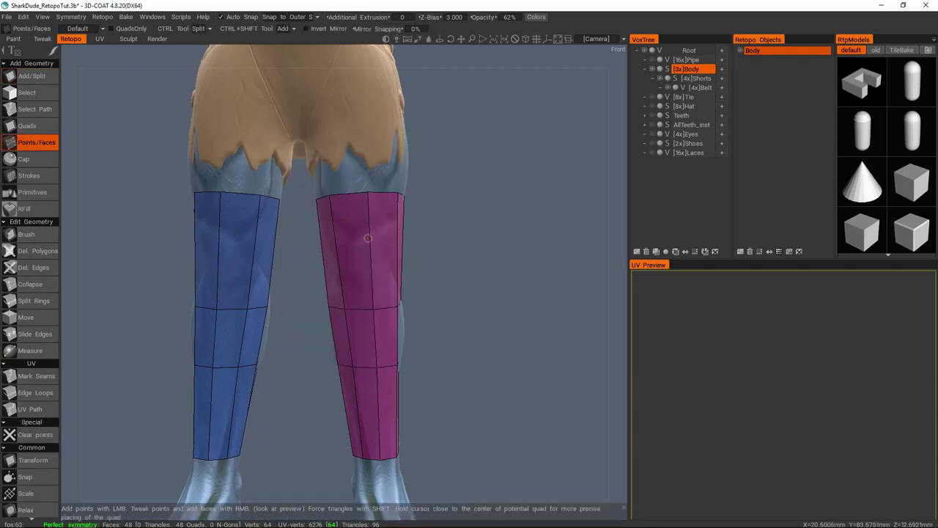
double_click(371, 253)
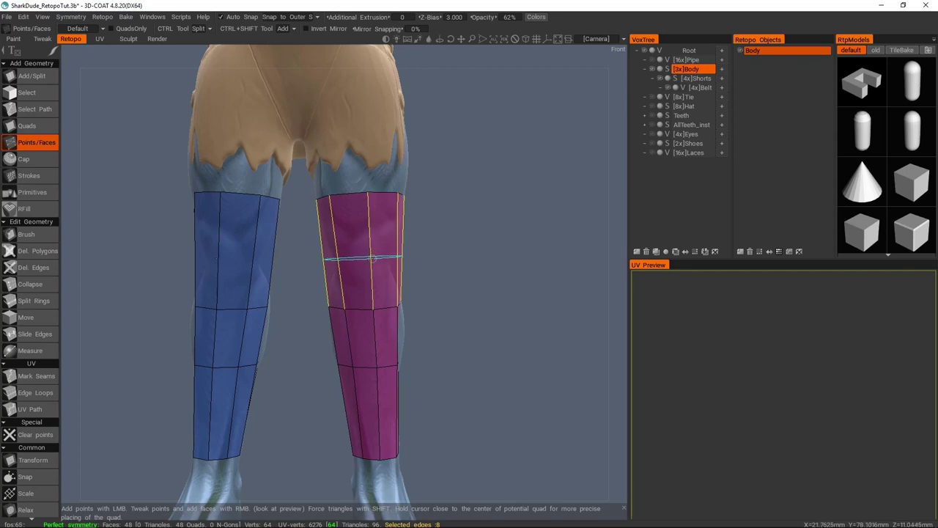
key(Escape)
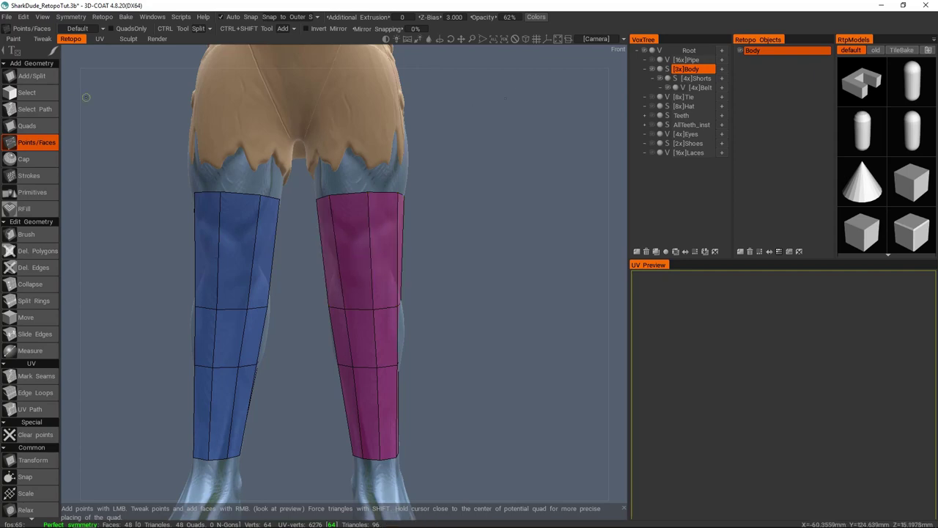
double_click(365, 256)
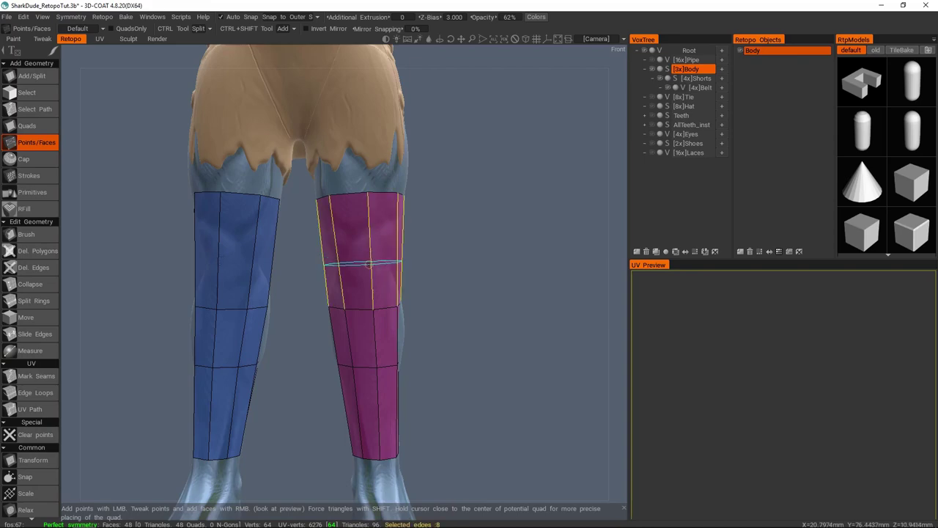
click(369, 265)
mouse_move(369, 265)
alt+mouse_down()
mouse_move(230, 300)
mouse_move(382, 281)
mouse_move(333, 278)
mouse_move(385, 257)
alt+mouse_up()
key(ctrl+z)
Reposition the vertices along the upper edge of the leg mesh at the back and outer side of the thigh.
scroll(258, 258, down, 3)
alt+drag(258, 258, 364, 204)
scroll(373, 245, up, 3)
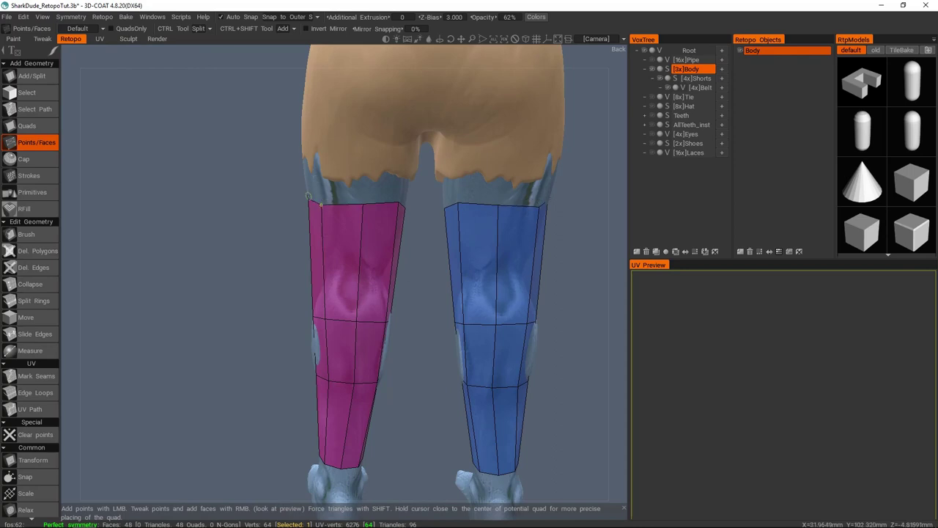
alt+drag(345, 208, 298, 207)
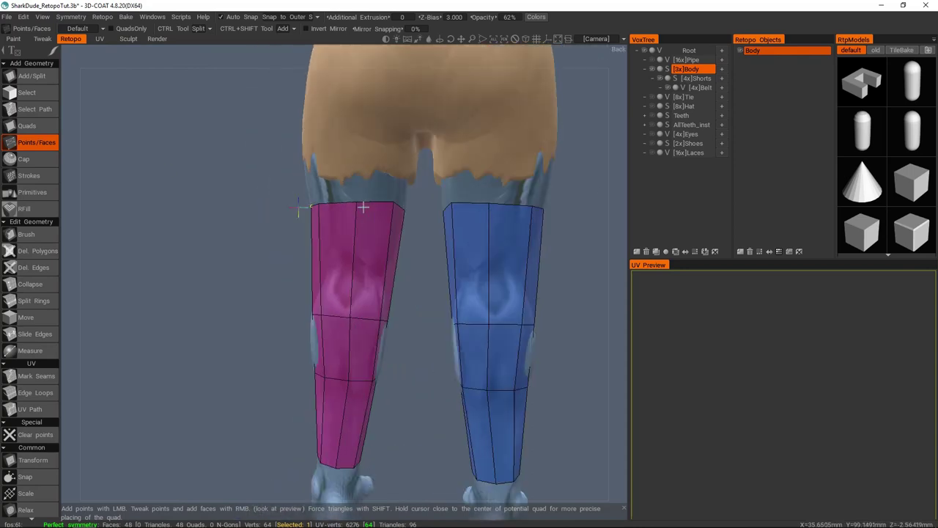
drag(393, 203, 296, 217)
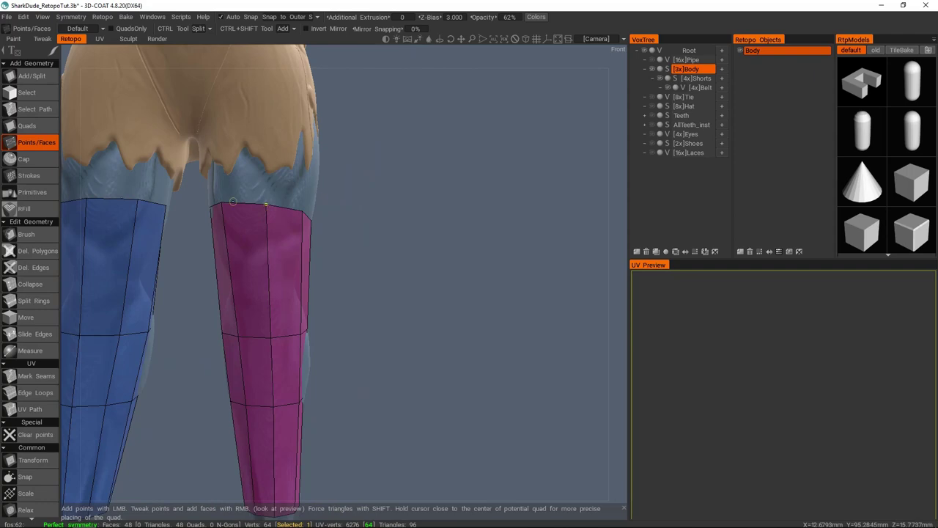
Adjust the remaining upper-edge vertices around the front of the thigh to give the leg opening an even outline.
scroll(220, 208, down, 5)
scroll(293, 217, up, 2)
alt+drag(321, 165, 364, 220)
scroll(361, 249, up, 4)
alt+drag(361, 257, 316, 264)
scroll(270, 237, up, 3)
drag(260, 239, 352, 248)
Insert an edge loop around the leg mesh at the knee, splitting the tallest row of polygons.
scroll(350, 255, down, 5)
scroll(350, 254, down, 3)
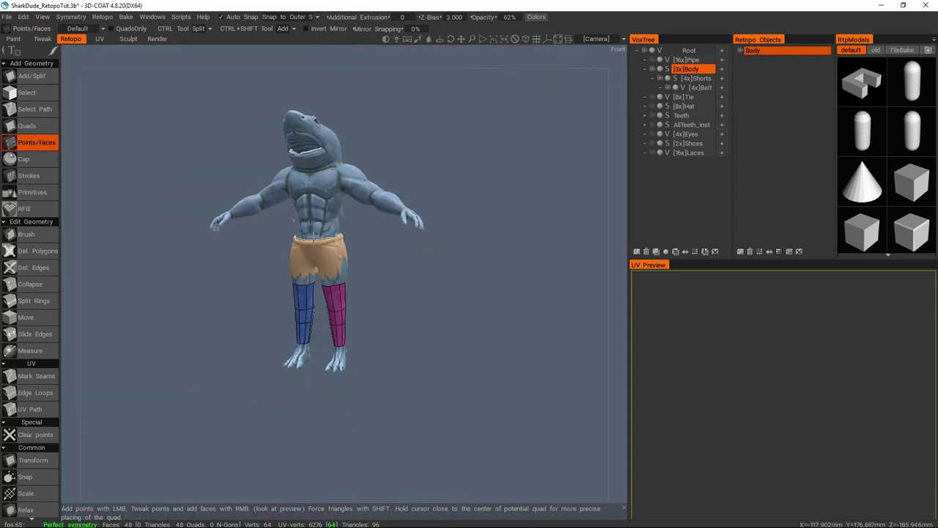
scroll(360, 242, up, 4)
scroll(328, 272, up, 4)
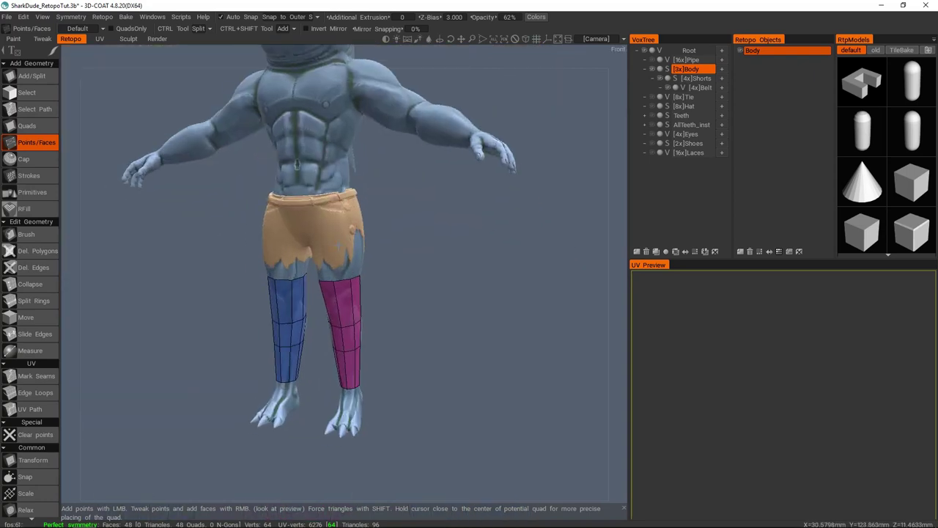
scroll(339, 263, up, 2)
drag(291, 304, 351, 270)
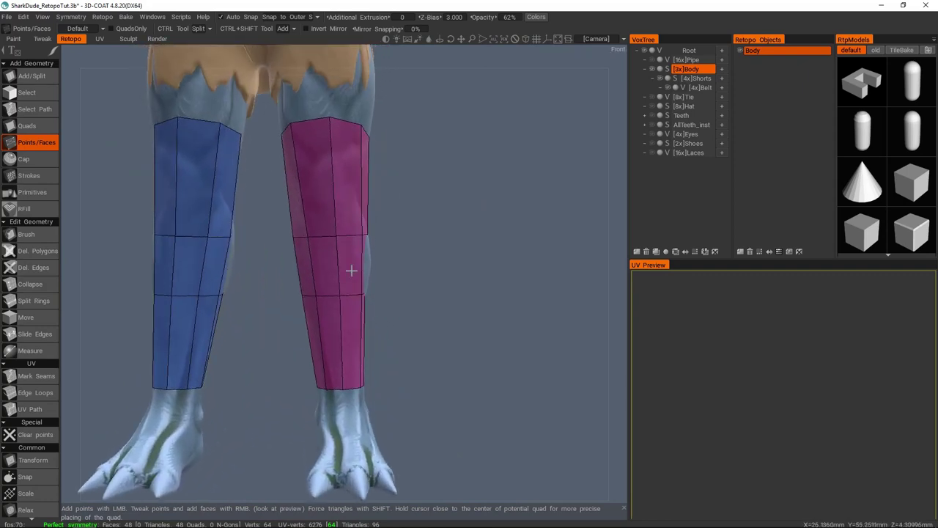
ctrl+click(359, 196)
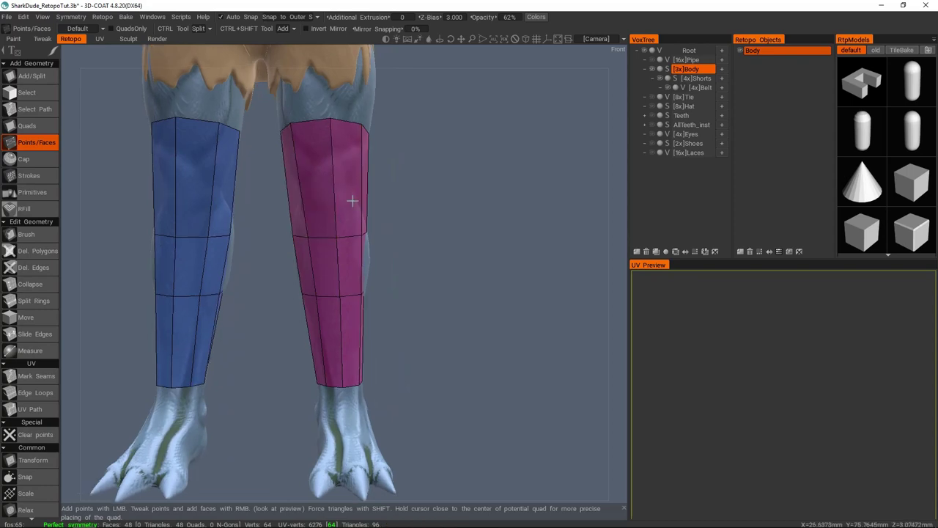
middle_drag(358, 197, 360, 247)
scroll(359, 247, down, 3)
mouse_move(359, 248)
mouse_down()
mouse_move(157, 266)
mouse_move(337, 249)
mouse_move(373, 235)
mouse_move(368, 216)
mouse_move(355, 221)
mouse_move(370, 251)
mouse_up()
Start a new row of quads above the leg mesh's upper edge, covering the front and outer thigh.
scroll(337, 248, up, 3)
scroll(373, 235, up, 4)
drag(266, 258, 383, 224)
right_click(377, 276)
right_click(296, 273)
right_click(357, 279)
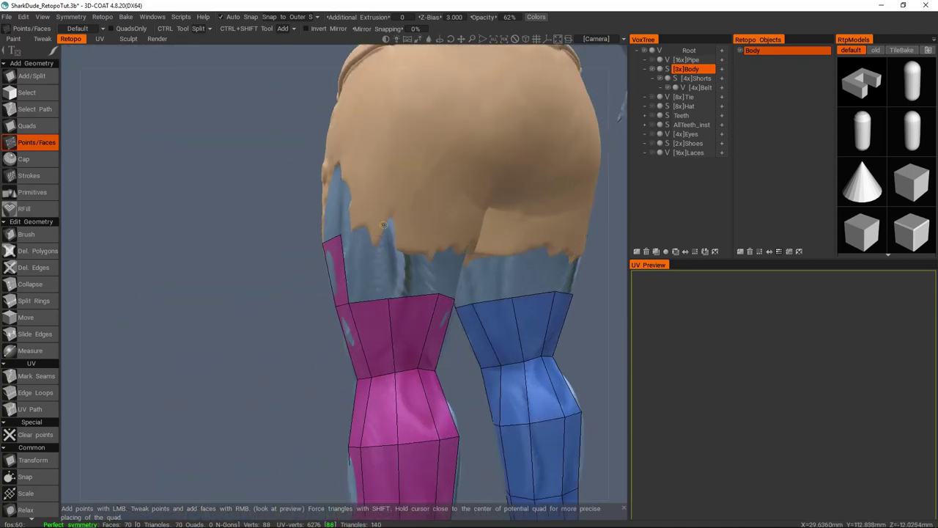
Continue the new quad row around the back and inner thigh until it closes around the leg.
right_click(433, 254)
drag(433, 253, 443, 230)
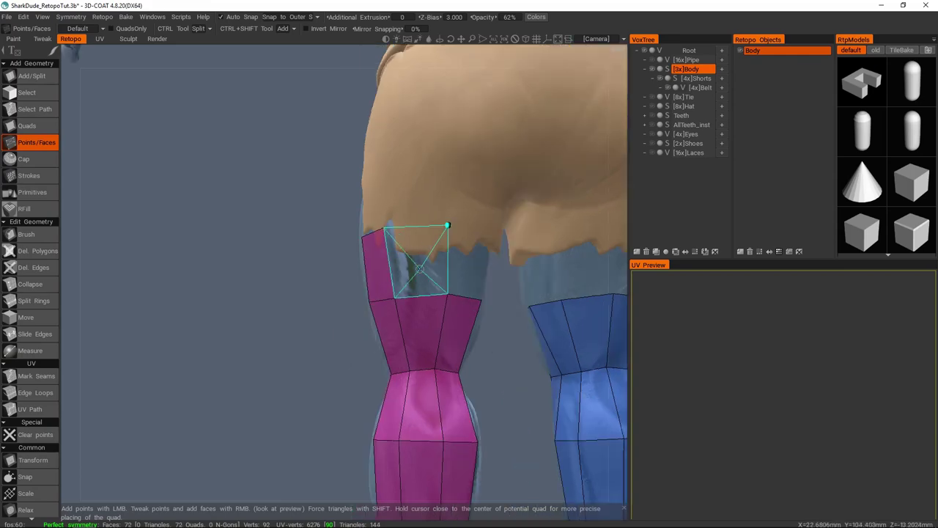
drag(410, 272, 471, 254)
right_click(424, 212)
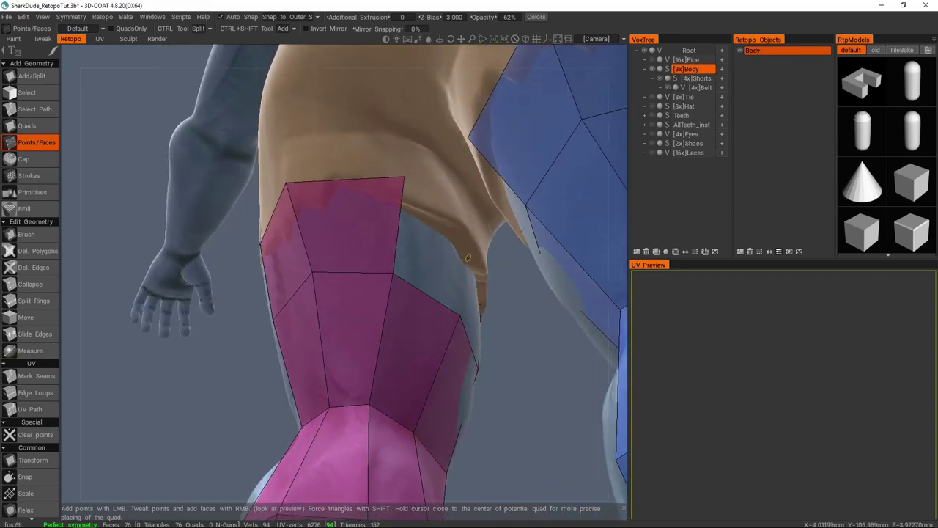
right_click(432, 252)
drag(455, 257, 401, 225)
right_click(422, 251)
scroll(422, 251, down, 3)
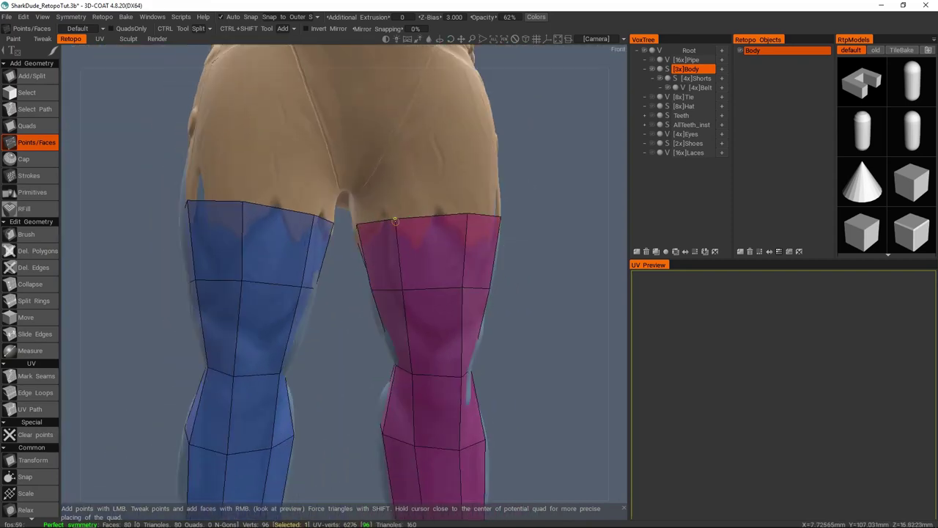
Place points on the shorts near the crotch and build the first quads above the inner front thigh.
scroll(381, 227, down, 5)
drag(380, 227, 305, 191)
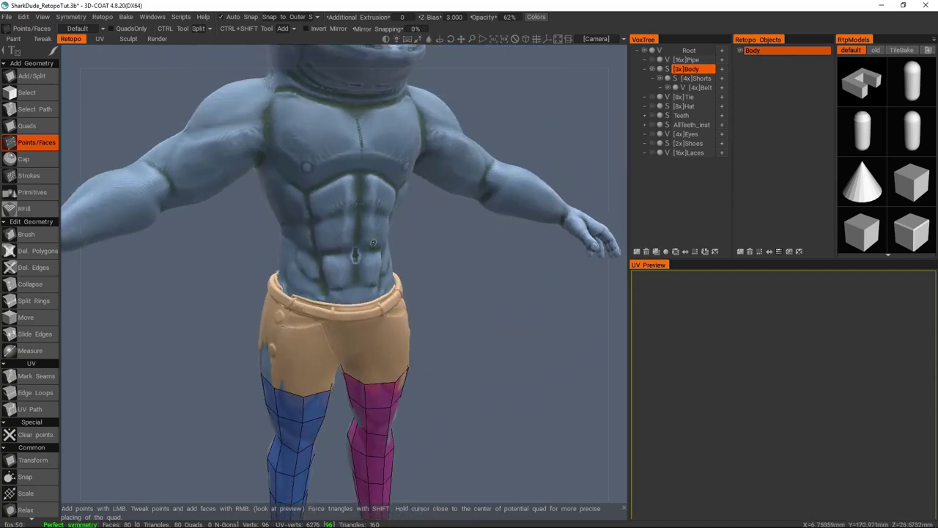
drag(354, 267, 325, 353)
drag(403, 261, 349, 288)
mouse_move(398, 241)
mouse_down()
mouse_move(391, 224)
mouse_move(377, 266)
mouse_move(402, 245)
mouse_up()
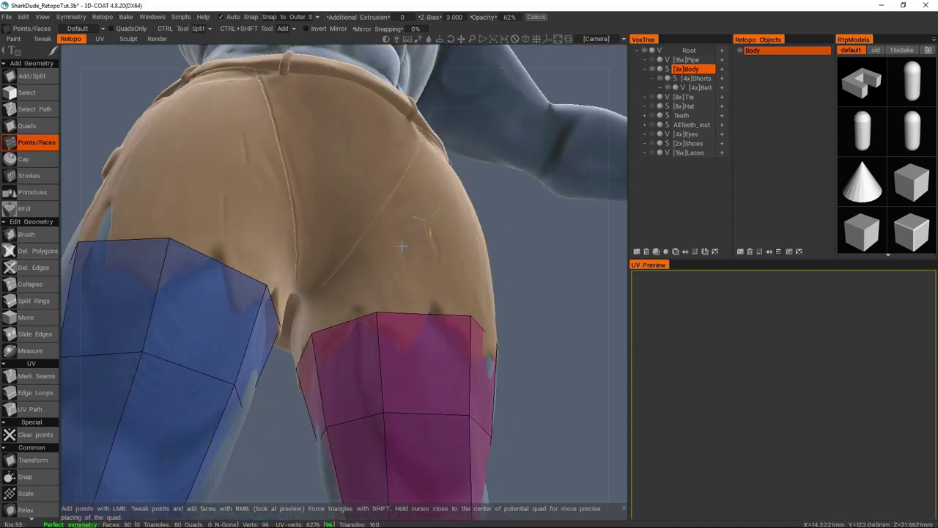
drag(348, 287, 360, 255)
click(341, 305)
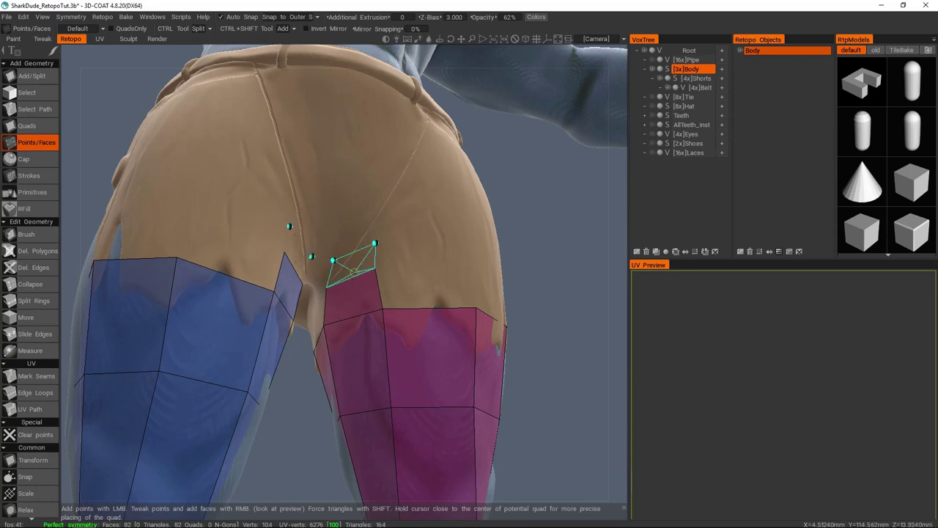
click(353, 273)
Place more points across the shorts and fill in quads to extend the next row around the upper thigh.
drag(329, 262, 434, 244)
click(409, 268)
click(378, 279)
click(424, 267)
click(481, 261)
click(429, 272)
right_click(404, 277)
right_click(382, 260)
right_click(449, 287)
Slice the arm with Strokes at five positions from upper arm to wrist and join the slices with one lengthwise stroke.
scroll(450, 251, up, 2)
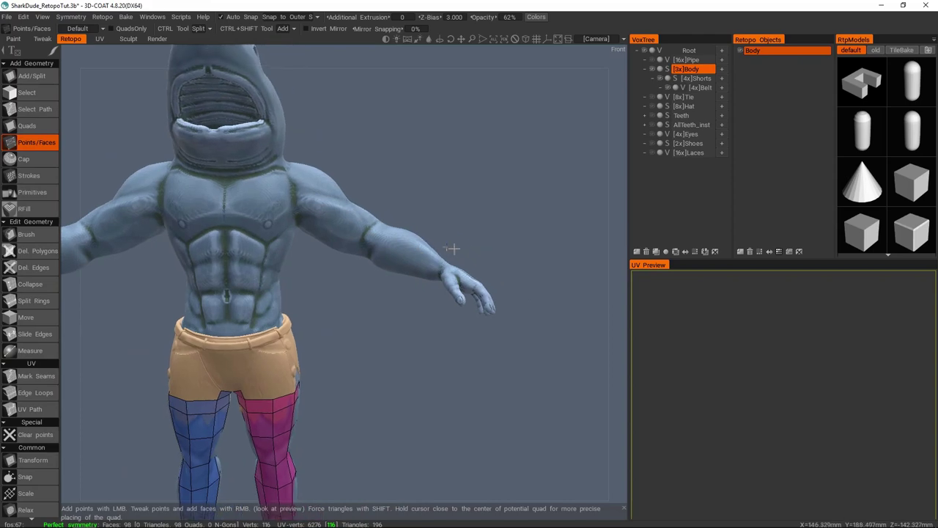
key(space)
click(534, 125)
mouse_move(436, 247)
mouse_down()
mouse_move(457, 247)
mouse_move(473, 200)
mouse_move(393, 271)
mouse_move(377, 251)
mouse_move(482, 151)
mouse_up()
scroll(482, 151, up, 3)
scroll(400, 291, down, 3)
scroll(379, 286, up, 2)
mouse_move(379, 287)
mouse_down()
mouse_move(424, 267)
mouse_move(367, 220)
mouse_up()
scroll(367, 220, up, 3)
drag(248, 250, 506, 257)
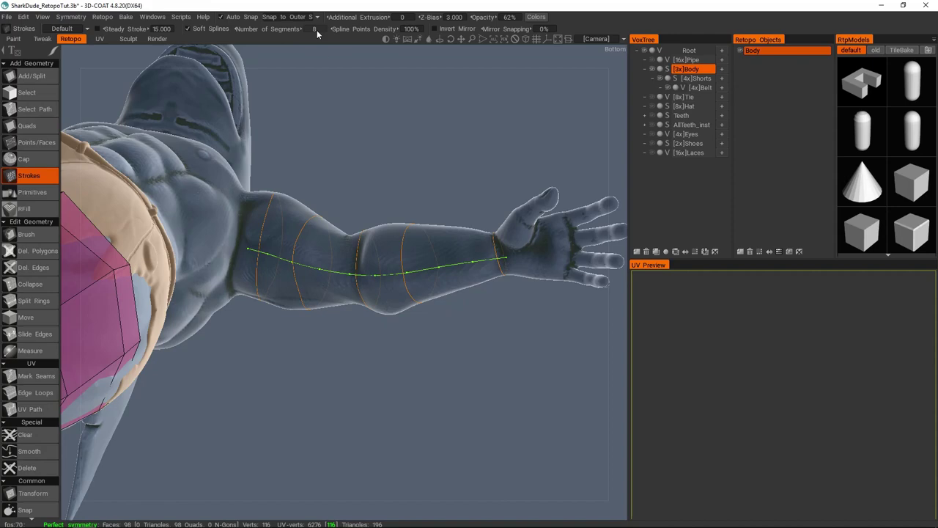
Check the arm slices from several sides and generate the sleeve mesh from the strokes with 8 segments.
mouse_move(368, 253)
right_down()
mouse_move(417, 296)
mouse_move(422, 239)
right_up()
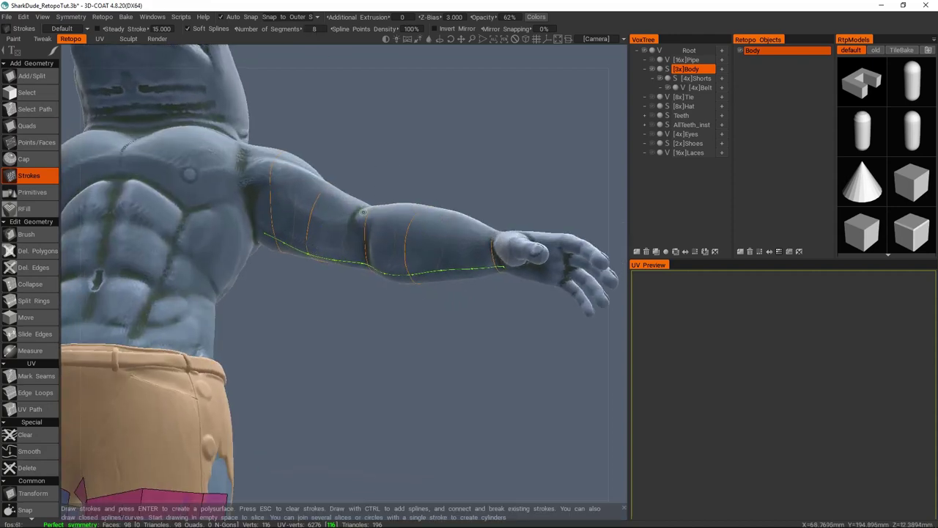
right_drag(401, 209, 319, 270)
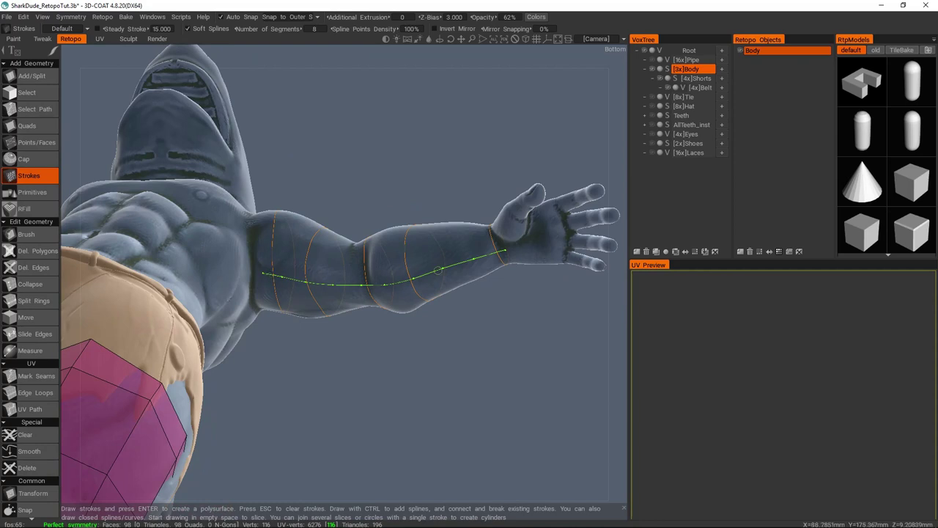
right_drag(294, 278, 325, 268)
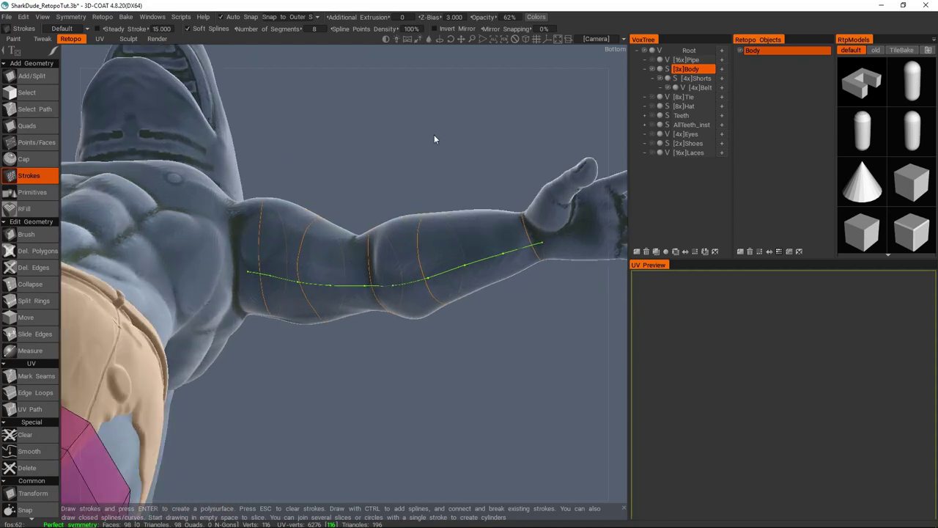
key(Return)
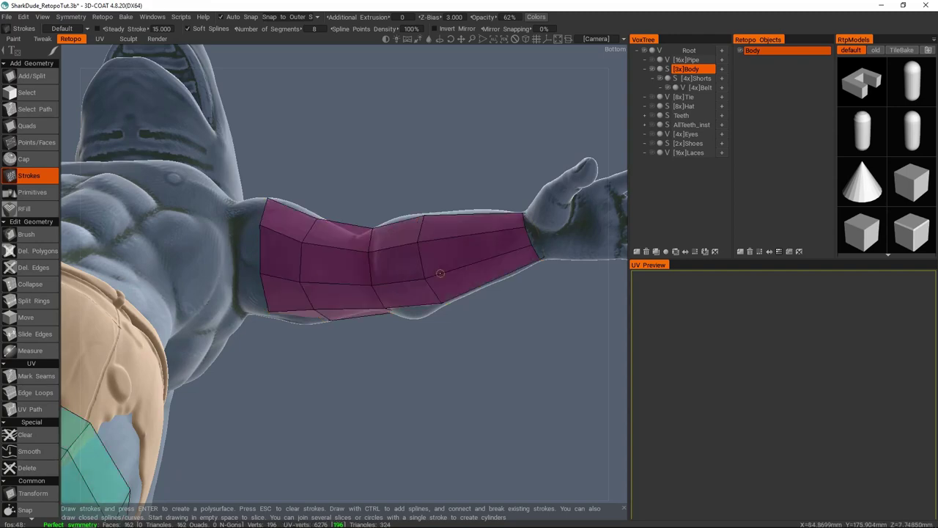
Use Points/Faces to extend two mirrored quads from the front of the upper arm towards the chest.
mouse_move(443, 245)
right_down()
mouse_move(427, 305)
mouse_move(440, 272)
mouse_move(431, 277)
mouse_move(477, 243)
mouse_move(455, 213)
mouse_move(438, 127)
mouse_move(472, 182)
mouse_move(354, 305)
mouse_move(367, 308)
mouse_move(345, 294)
right_up()
click(36, 142)
click(411, 236)
click(410, 261)
right_click(437, 255)
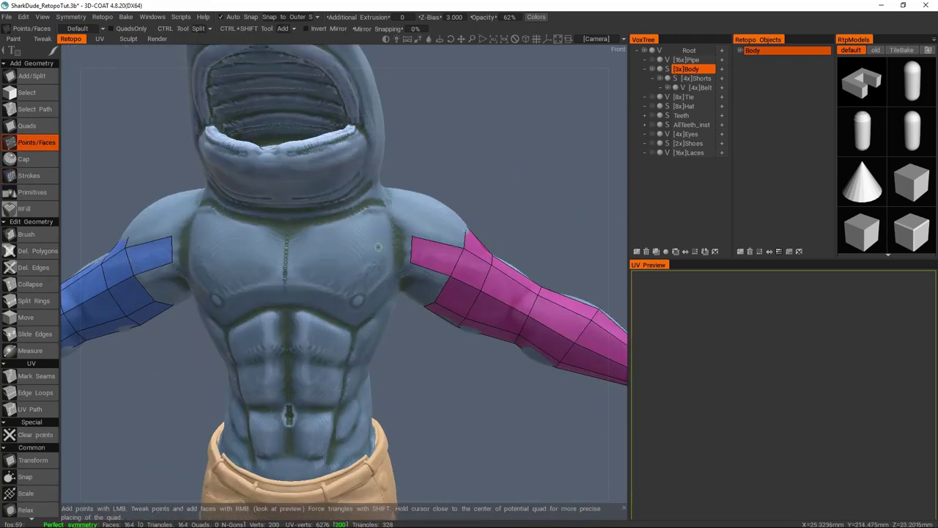
click(396, 237)
click(401, 260)
right_click(405, 249)
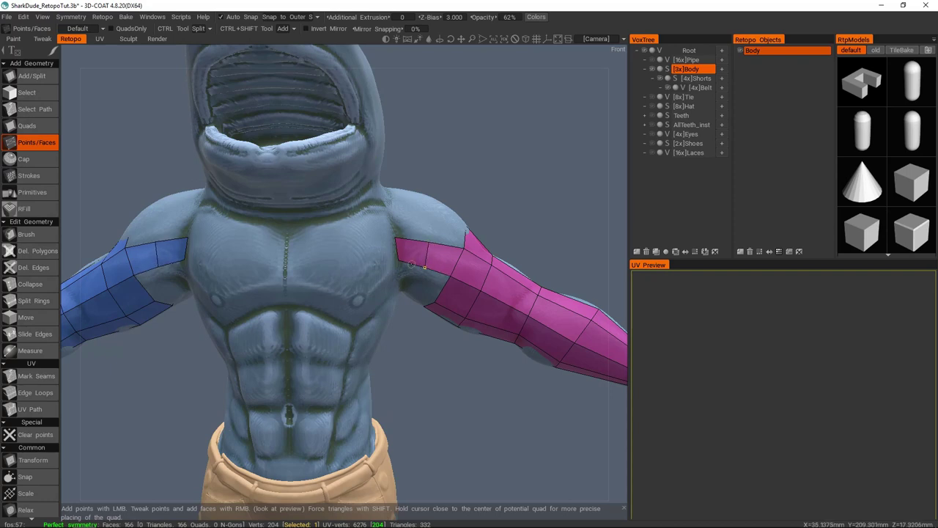
Place more points across the upper chest and fill quads until the strip reaches the centre line.
click(366, 250)
right_click(381, 255)
click(328, 253)
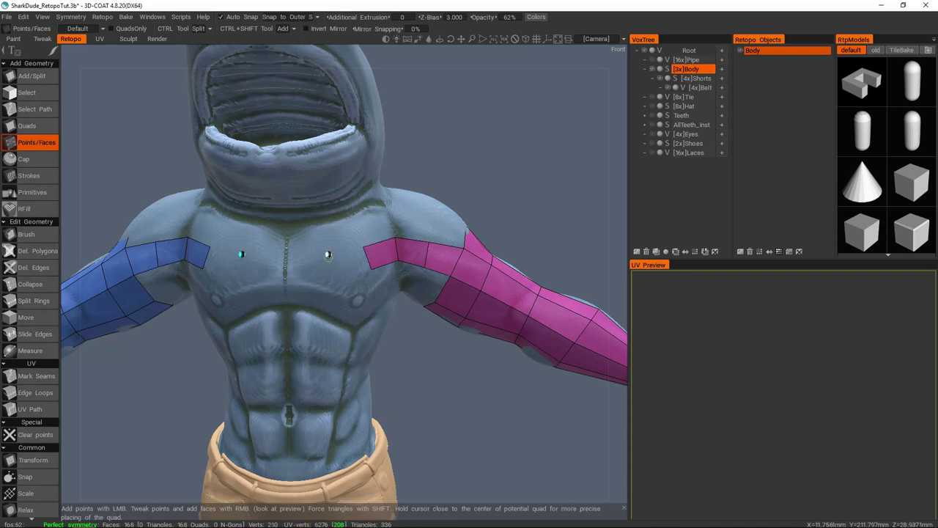
click(329, 272)
click(284, 257)
click(285, 273)
right_click(311, 268)
right_click(311, 268)
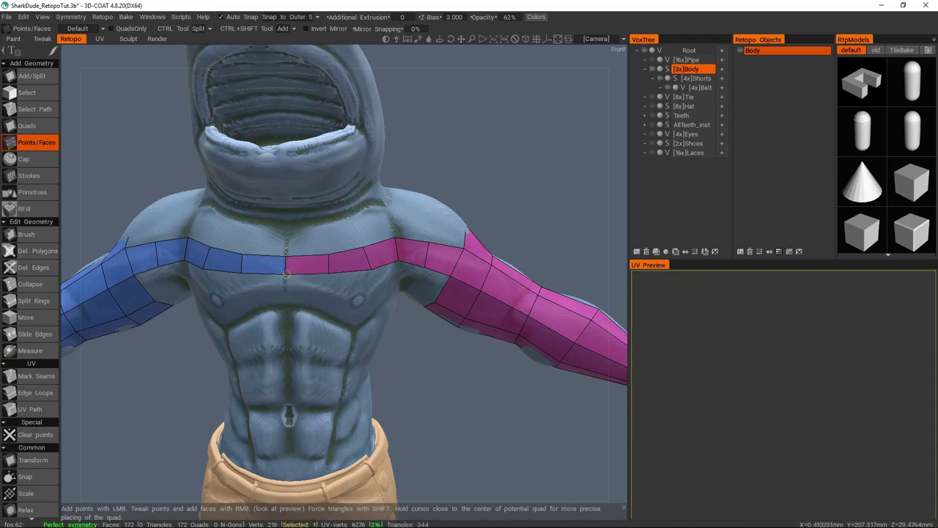
Snap the strip's upper and lower end points onto the chest centre line so both mirrored halves join.
scroll(286, 275, up, 5)
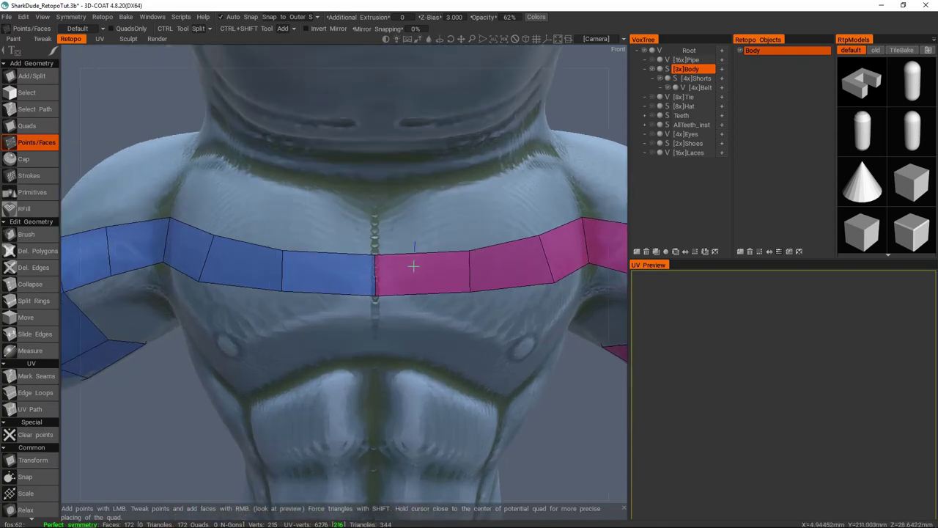
scroll(388, 253, up, 2)
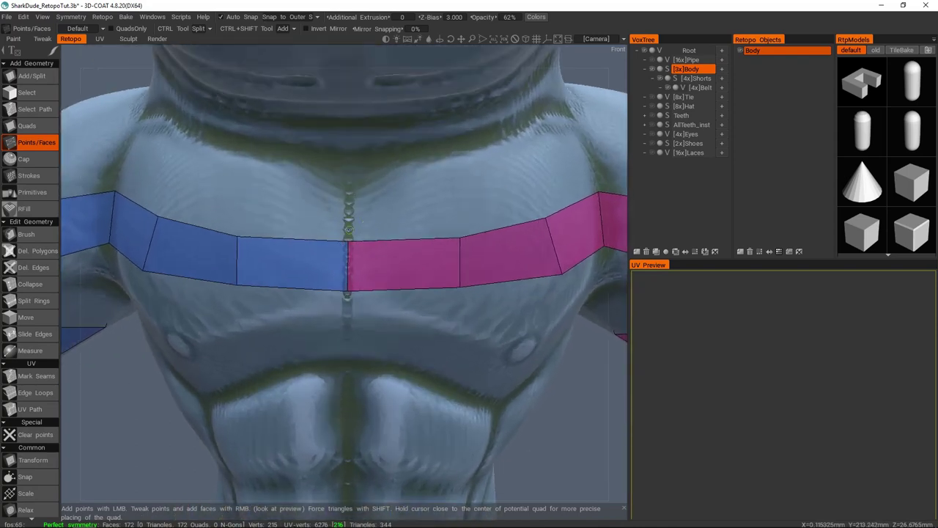
drag(349, 246, 348, 242)
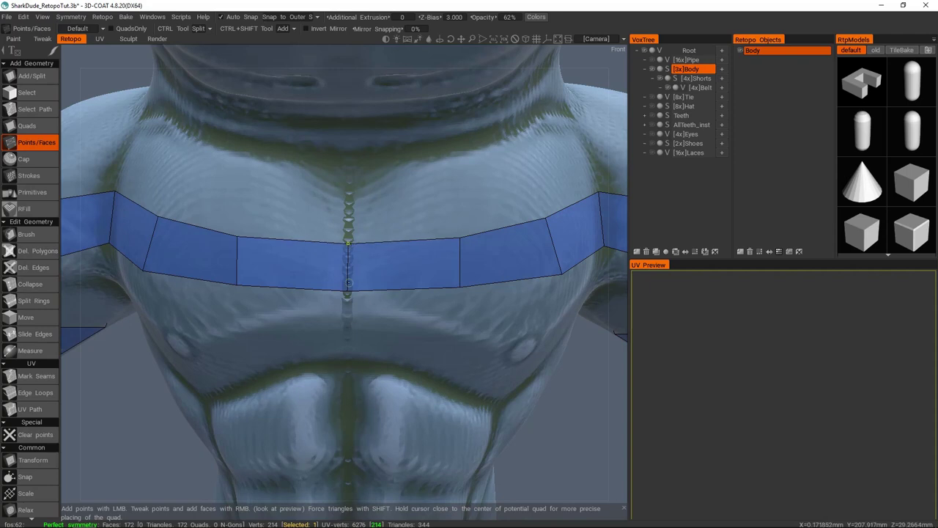
drag(348, 291, 361, 290)
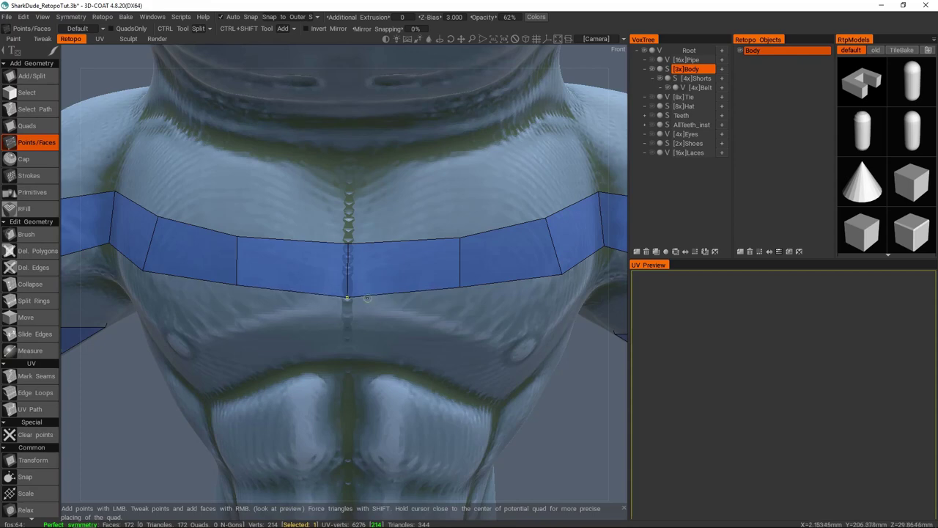
drag(395, 290, 394, 296)
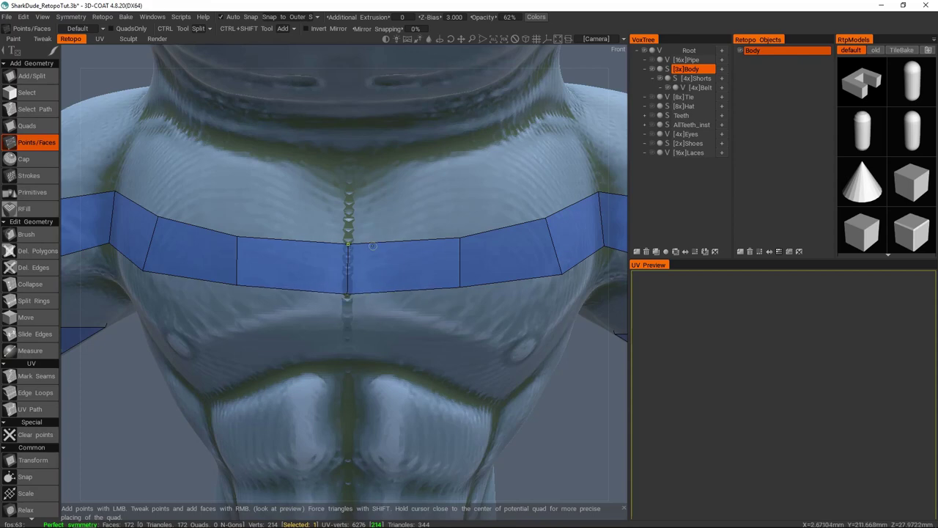
Move the chest strip's upper and lower points higher on the chest, including the centre pair, to form an even band.
scroll(389, 266, down, 2)
middle_drag(389, 265, 365, 263)
middle_drag(423, 254, 333, 285)
scroll(352, 281, down, 2)
scroll(353, 281, up, 4)
right_drag(332, 284, 328, 268)
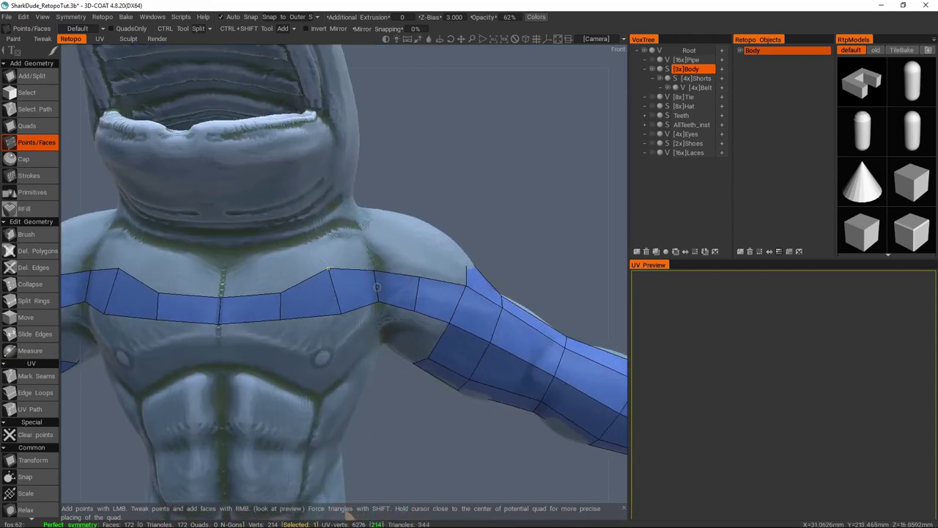
right_drag(379, 300, 422, 272)
right_drag(415, 306, 416, 301)
right_drag(342, 313, 279, 273)
right_drag(280, 319, 280, 303)
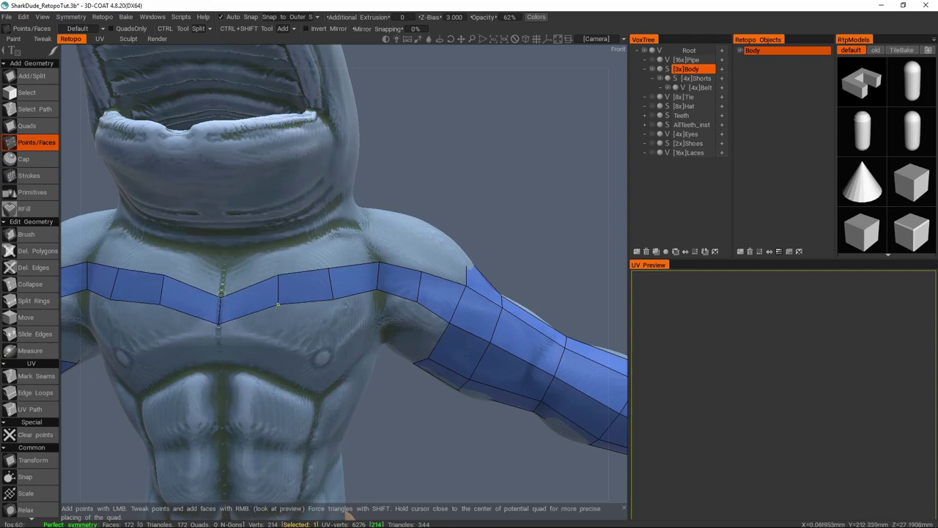
right_drag(220, 297, 223, 279)
right_drag(219, 323, 220, 301)
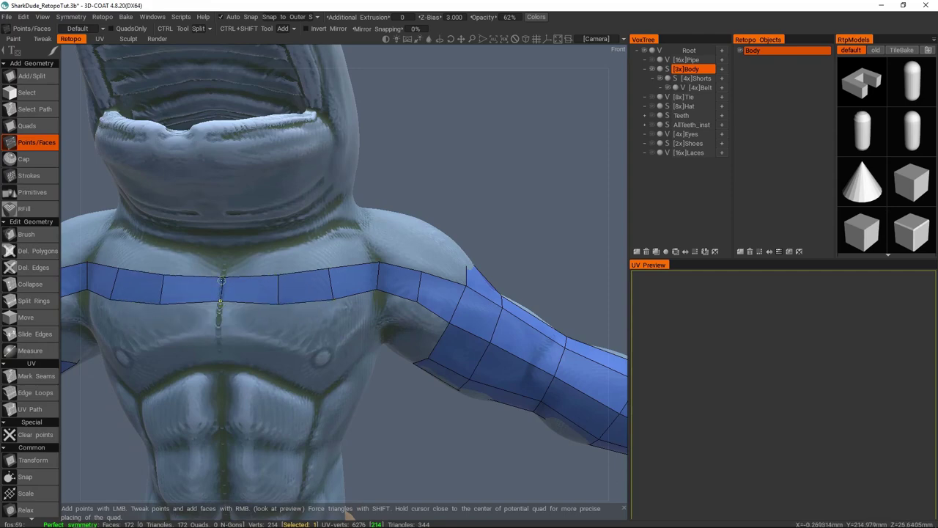
Examine the chest strip and its connection to the arm mesh from the front, above and the sides.
scroll(403, 288, down, 5)
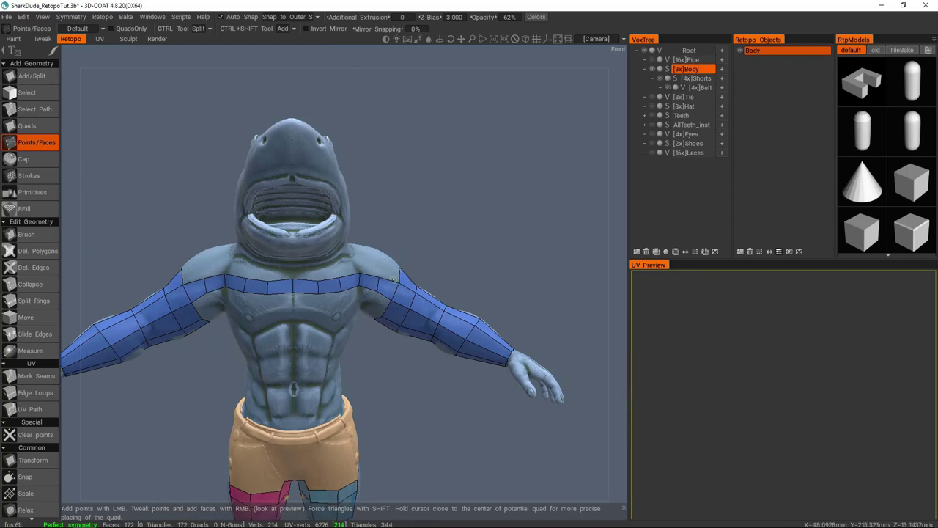
scroll(309, 272, up, 3)
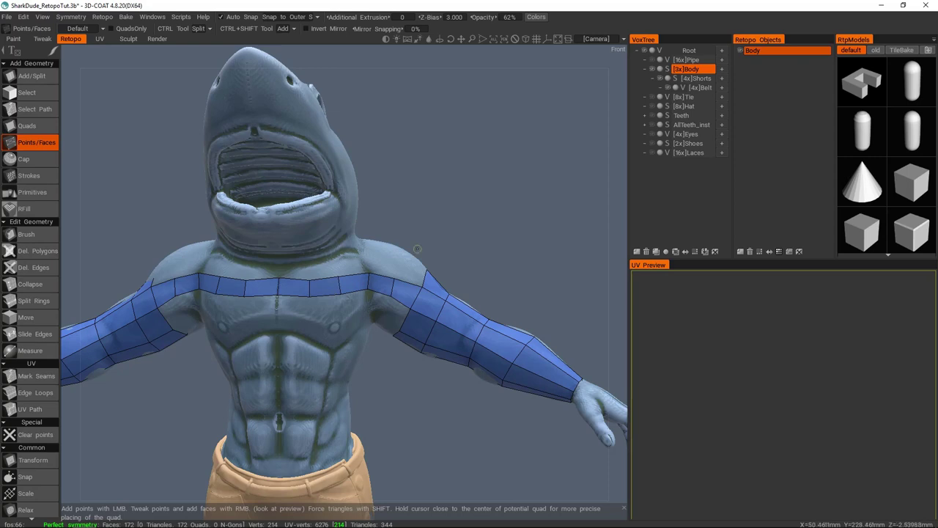
middle_drag(414, 280, 459, 294)
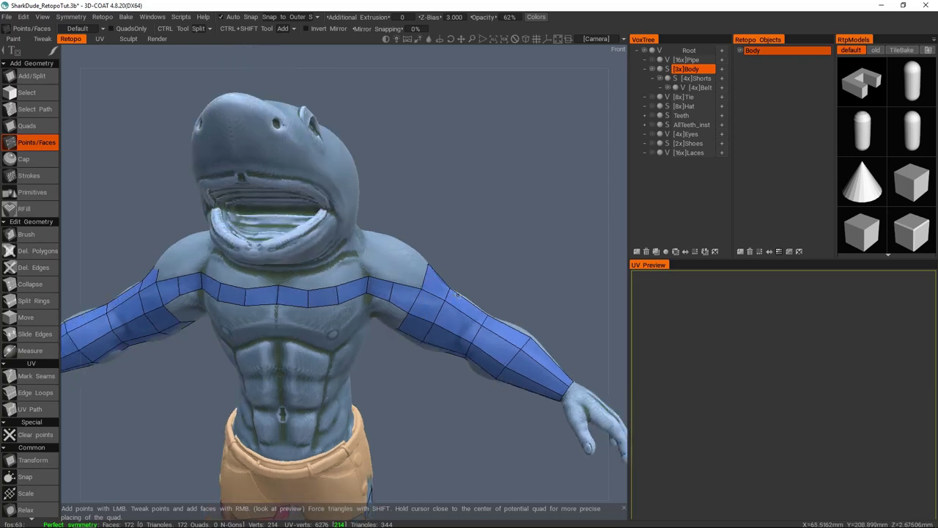
middle_drag(374, 260, 394, 319)
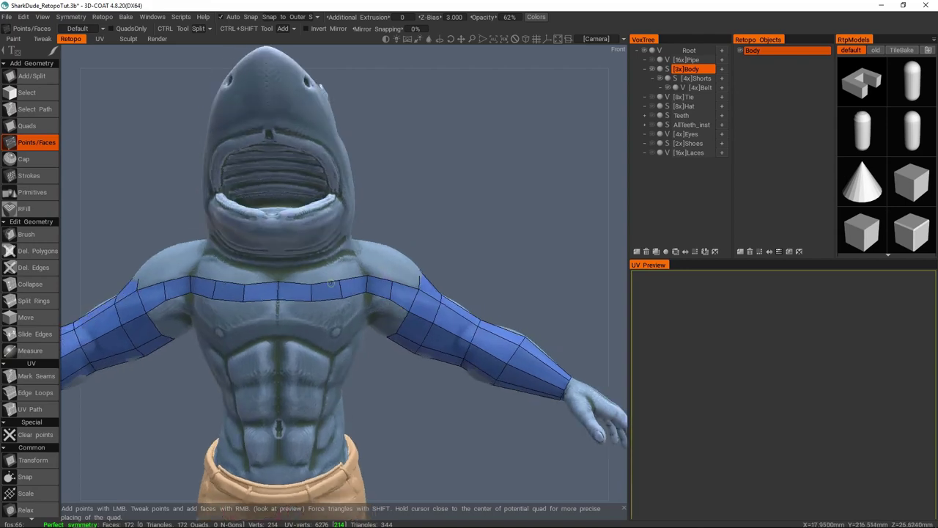
middle_drag(332, 295, 441, 283)
middle_drag(352, 297, 394, 251)
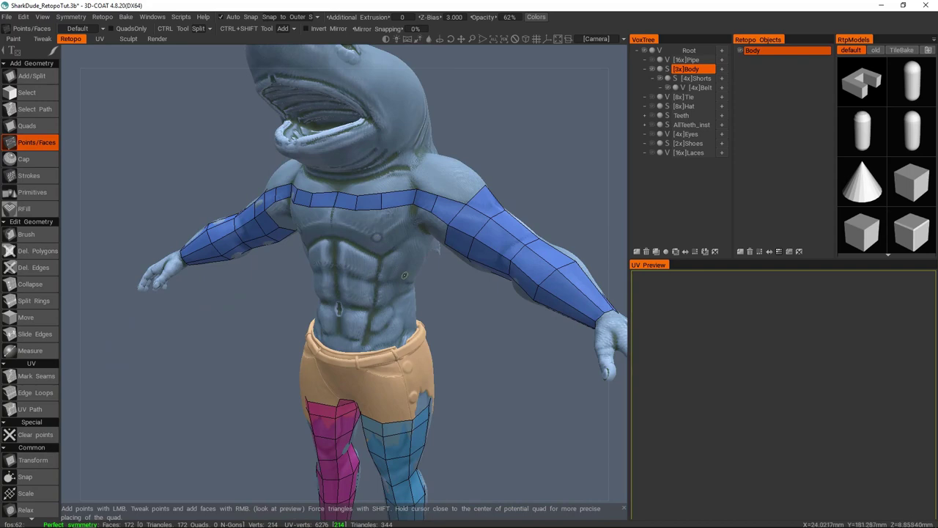
middle_drag(396, 271, 381, 295)
mouse_move(371, 240)
middle_down()
mouse_move(443, 258)
mouse_move(395, 272)
mouse_move(372, 242)
middle_up()
scroll(372, 242, up, 5)
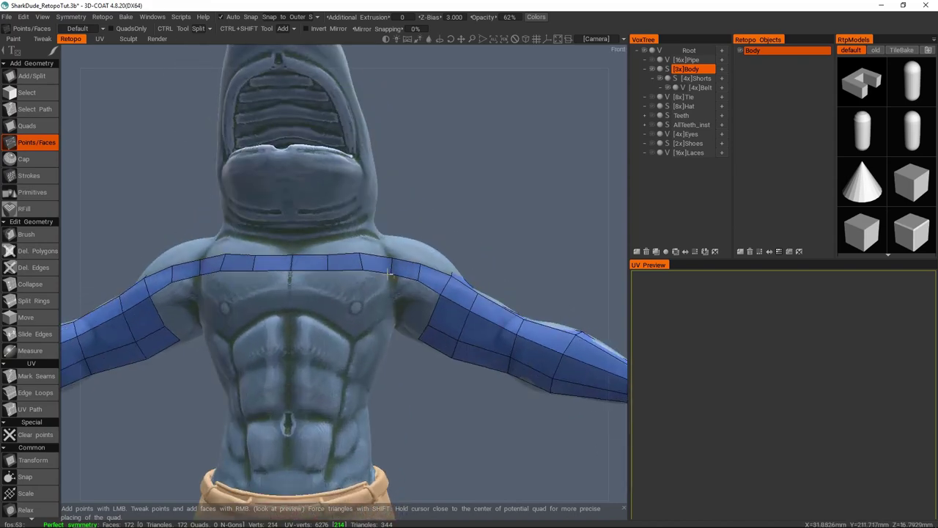
Fine-tune the points of the chest strip so its quads follow the upper pectorals.
drag(352, 244, 346, 237)
scroll(346, 237, down, 5)
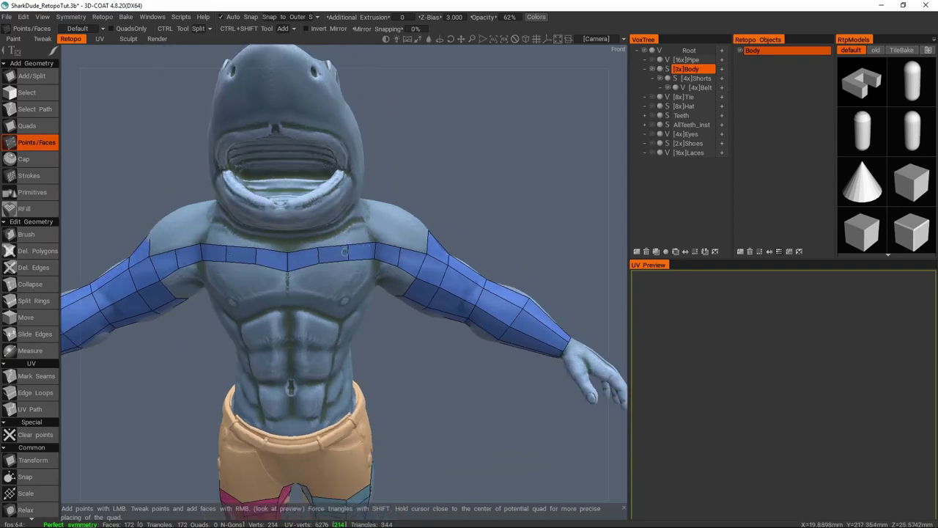
alt+drag(346, 264, 343, 272)
scroll(341, 273, up, 3)
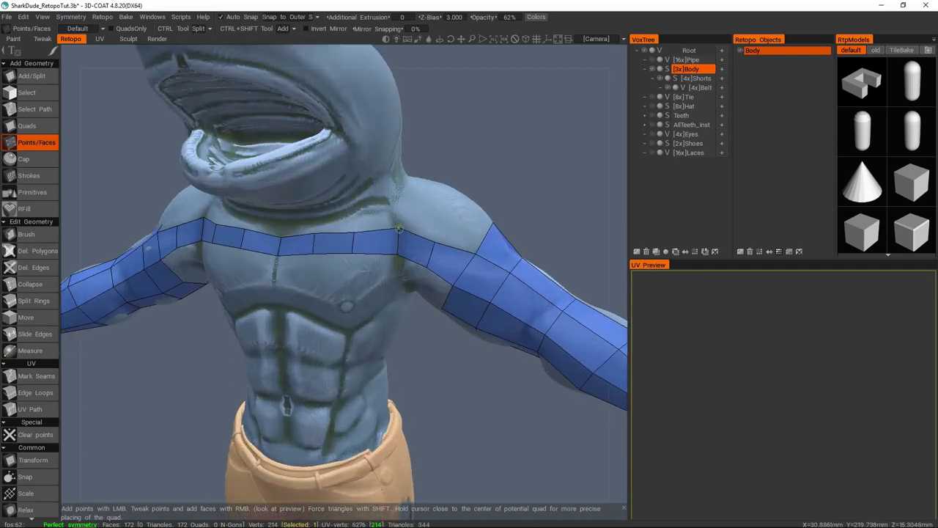
alt+drag(354, 233, 272, 266)
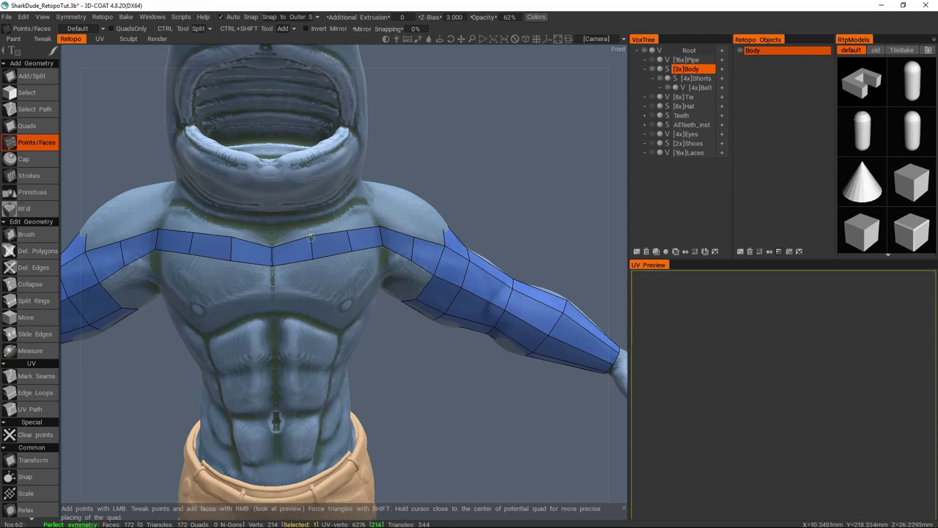
drag(313, 257, 315, 255)
Place points on the underside of the upper arm and start a new row of quads near the armpit.
middle_drag(395, 249, 374, 235)
scroll(409, 248, down, 3)
scroll(380, 255, up, 3)
click(398, 266)
click(362, 222)
click(377, 275)
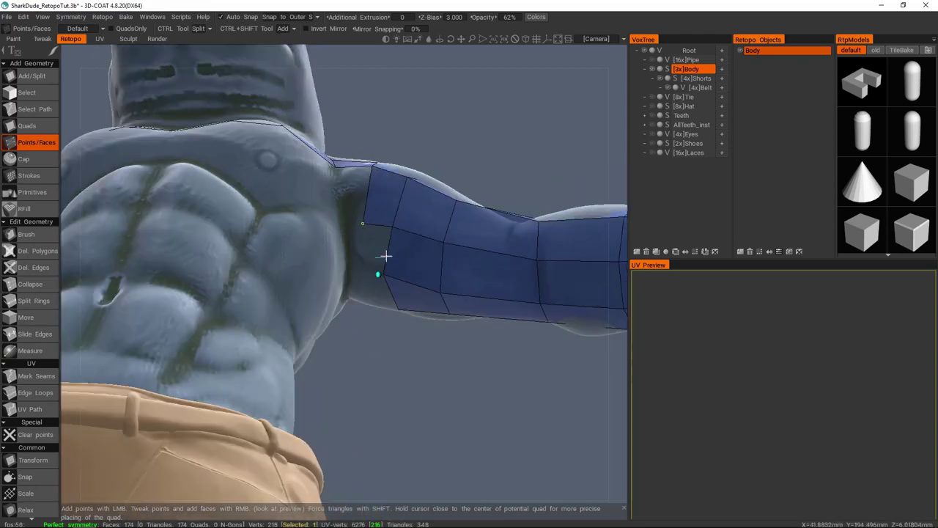
click(366, 271)
Continue the new quad row around the back of the upper arm and over the shoulder.
middle_drag(384, 266, 345, 242)
click(461, 309)
click(416, 261)
click(394, 239)
click(357, 227)
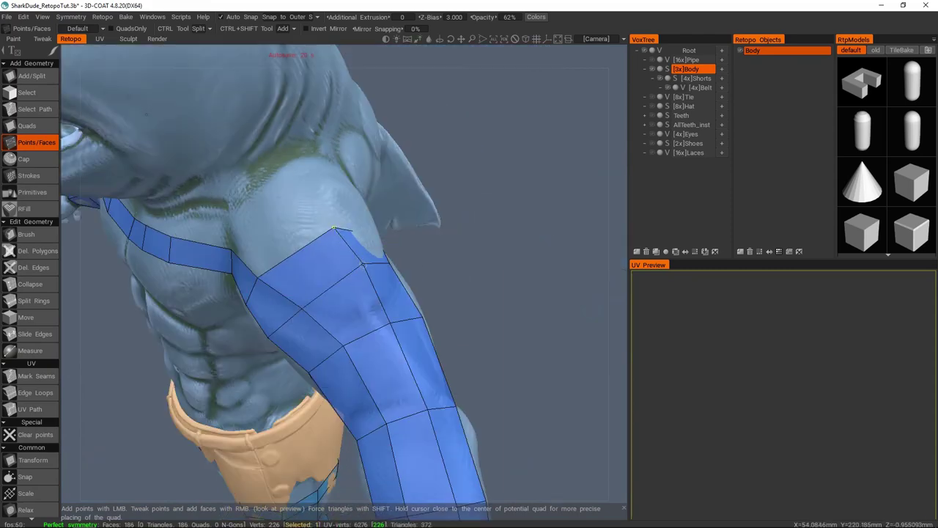
Reposition the points of the new row on the outer shoulder and back of the arm to even out its quads.
middle_drag(370, 269, 421, 254)
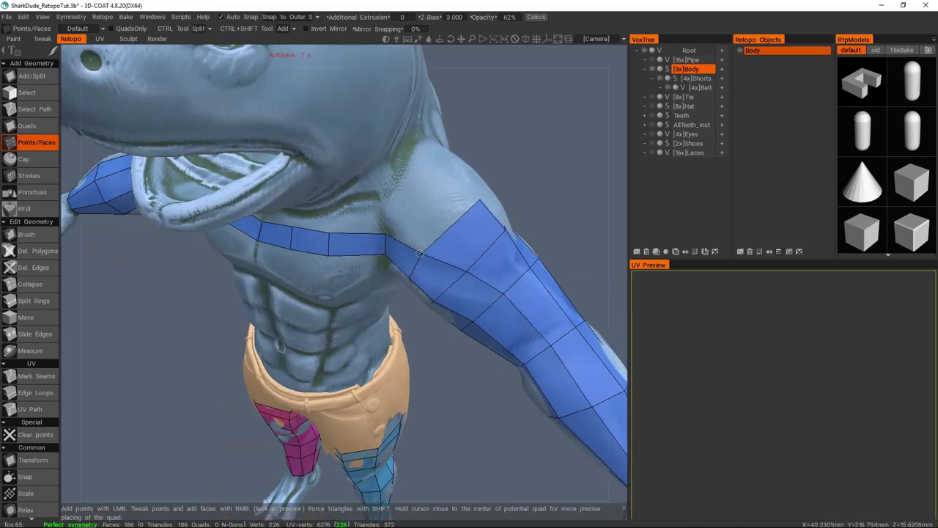
middle_drag(456, 230, 407, 283)
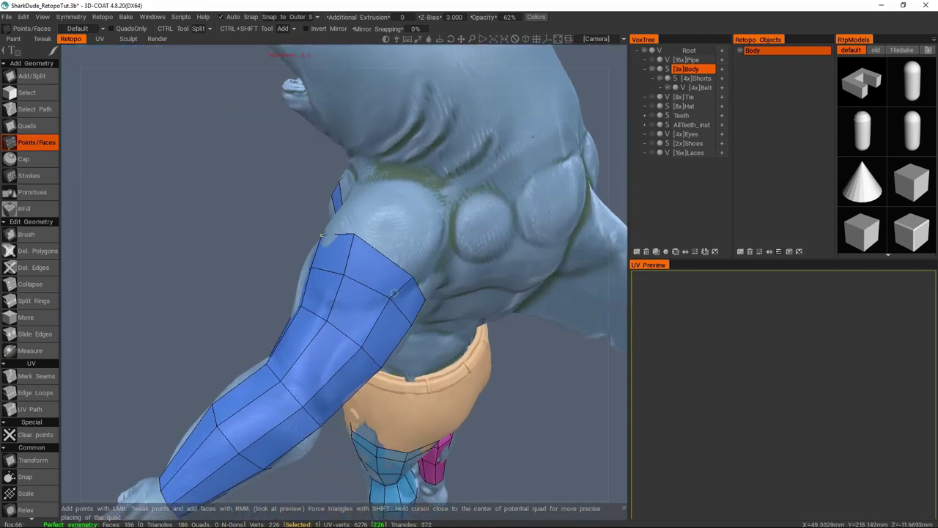
drag(388, 297, 392, 305)
middle_drag(376, 258, 366, 281)
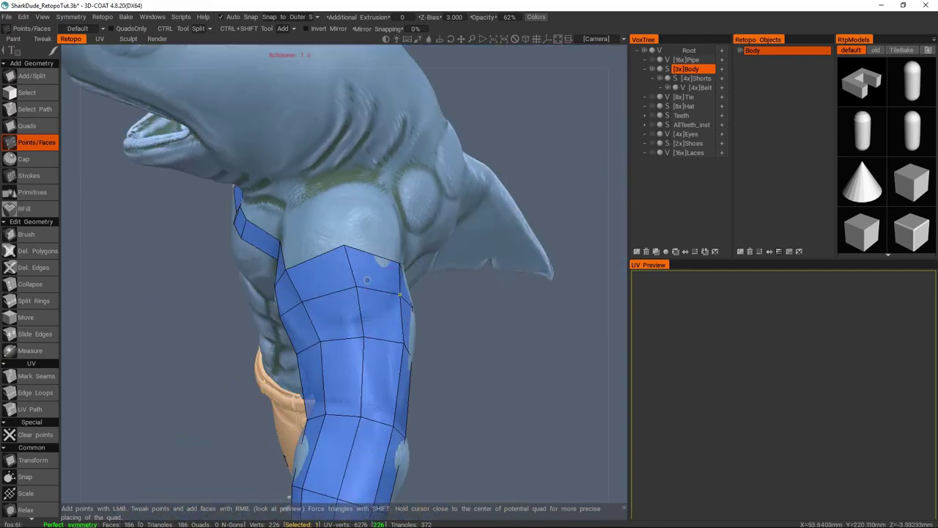
drag(357, 288, 357, 296)
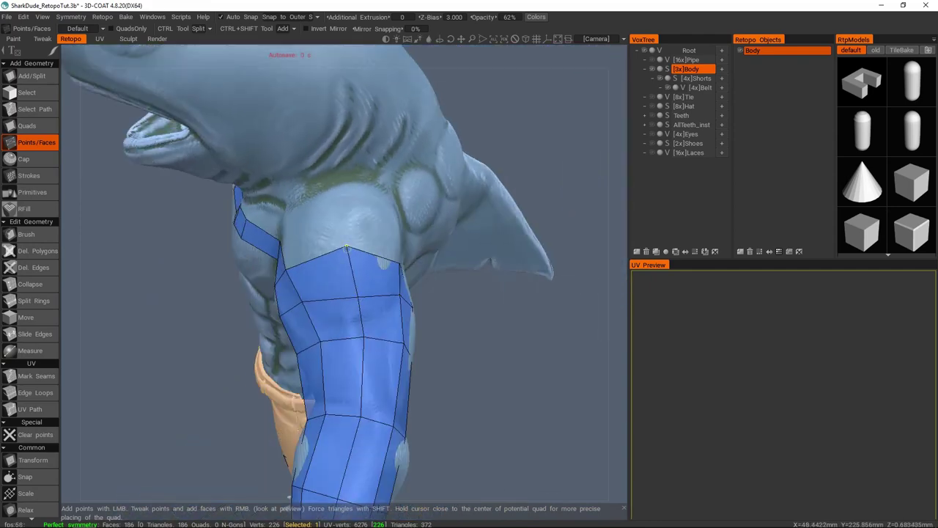
drag(344, 247, 351, 262)
Place points below the chest strip and build a mirrored quad on each side of the sternum.
middle_drag(390, 251, 425, 255)
middle_drag(345, 250, 364, 270)
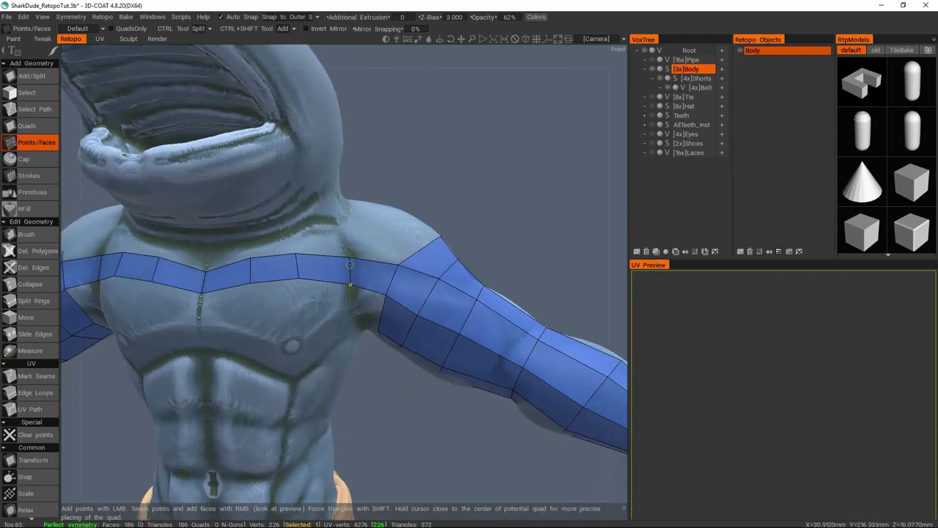
middle_drag(337, 258, 348, 244)
click(349, 243)
click(295, 237)
right_click(294, 236)
drag(294, 236, 292, 233)
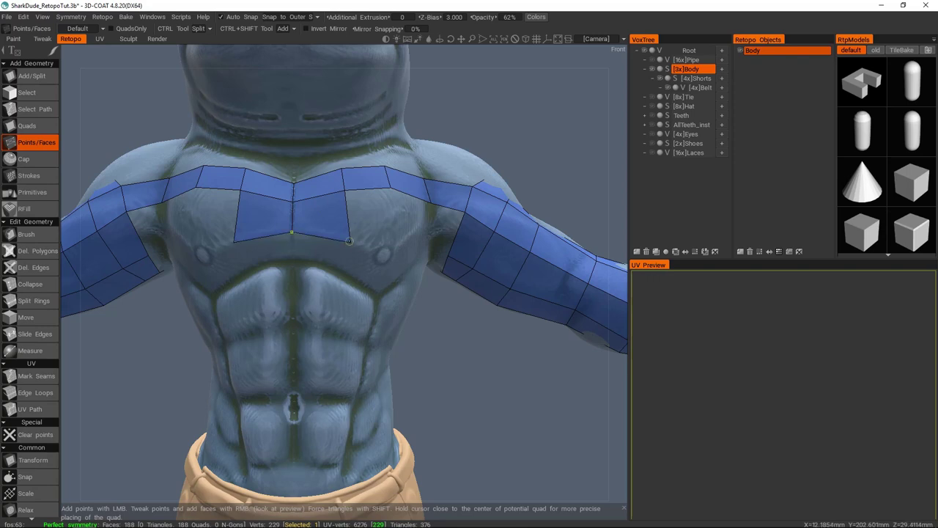
Place points beneath the chest quads and build a mirrored second row of quads down to the top of the abs.
alt+drag(349, 242, 320, 224)
click(341, 233)
right_click(323, 214)
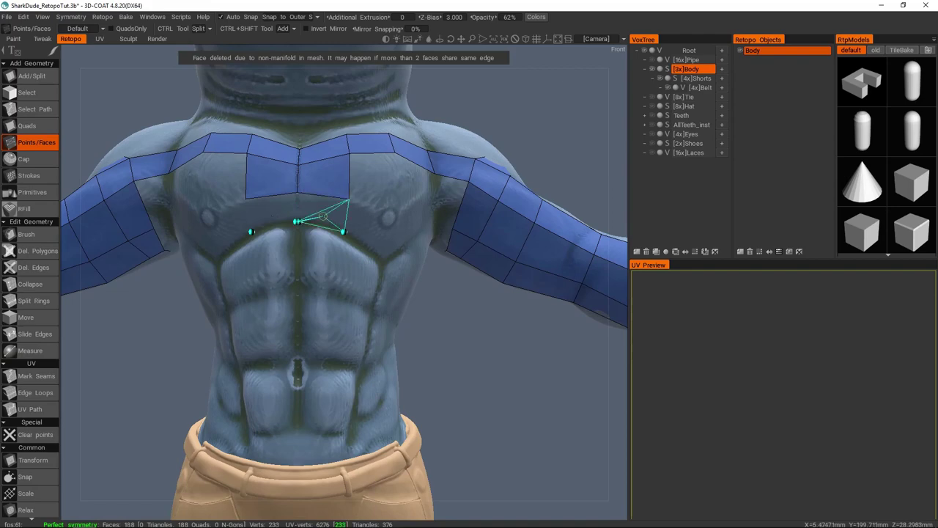
scroll(318, 208, up, 5)
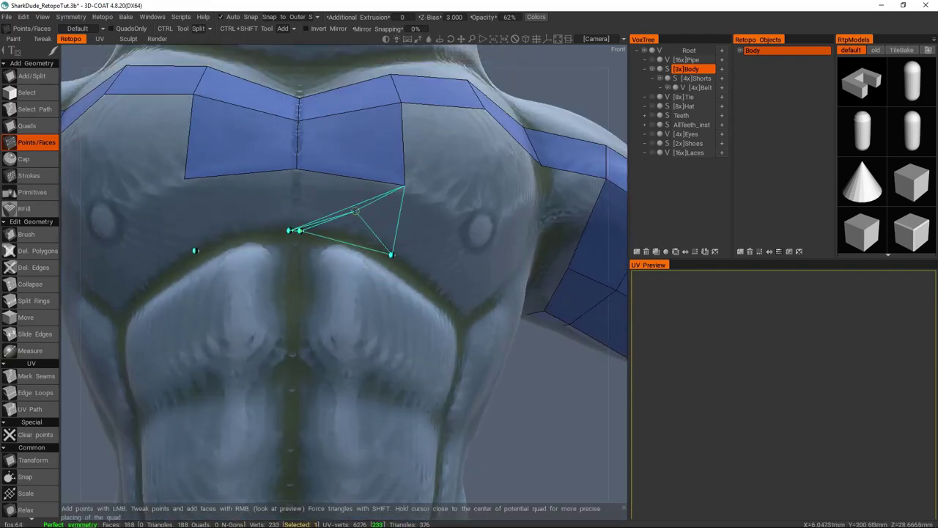
right_click(339, 206)
drag(301, 229, 337, 258)
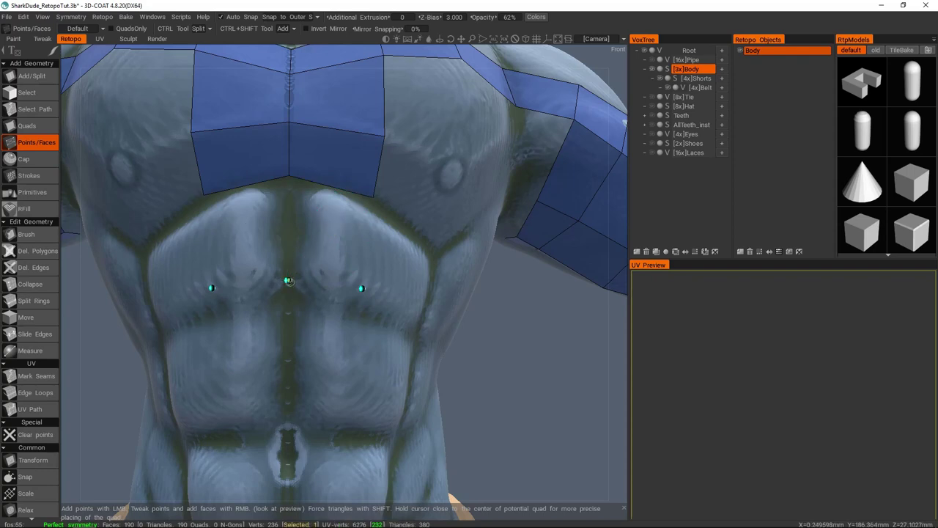
Build a mirrored pair of quads over the upper abs and adjust their lower centre point.
right_click(307, 260)
mouse_move(295, 281)
mouse_down()
mouse_move(314, 226)
mouse_move(302, 275)
mouse_up()
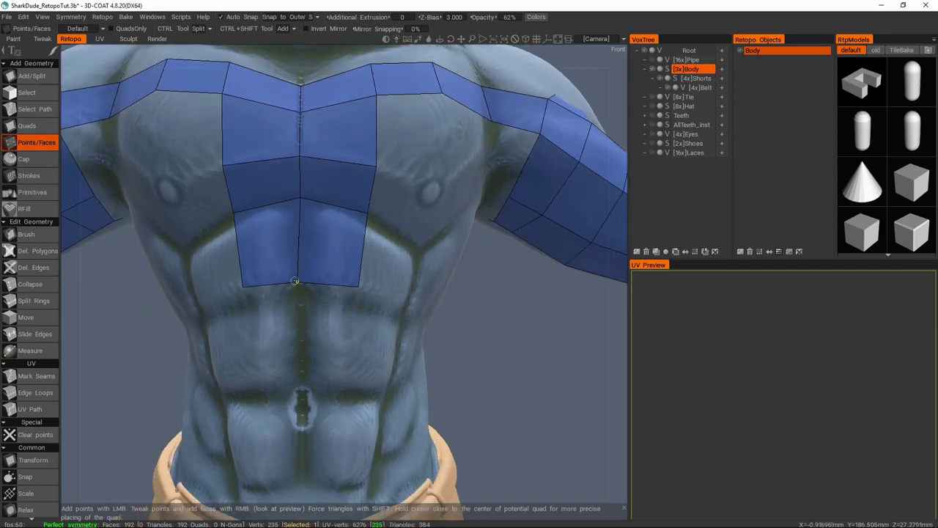
alt+right_drag(291, 284, 310, 302)
mouse_move(310, 303)
mouse_down()
mouse_move(371, 277)
mouse_move(315, 287)
mouse_move(320, 305)
mouse_up()
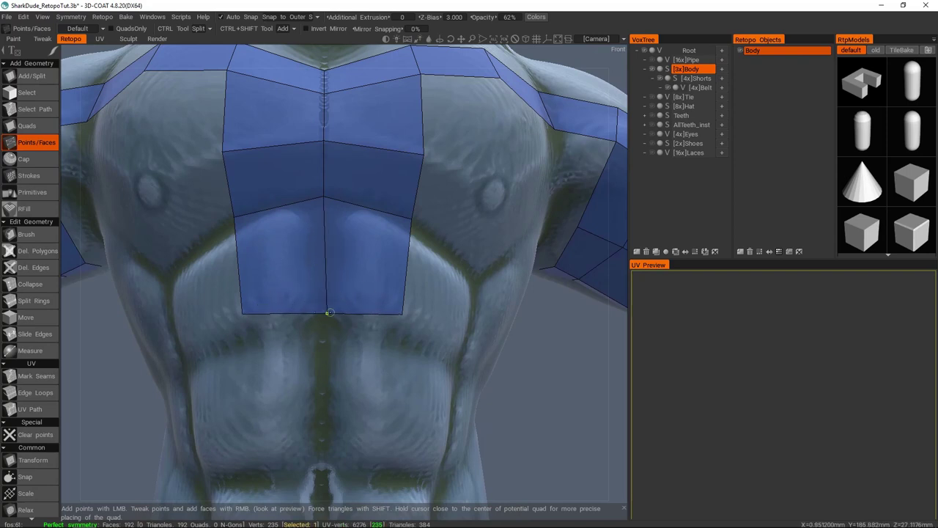
Delete the two quads over the upper abs, one on each side of the centre line.
key(space)
click(344, 186)
click(362, 270)
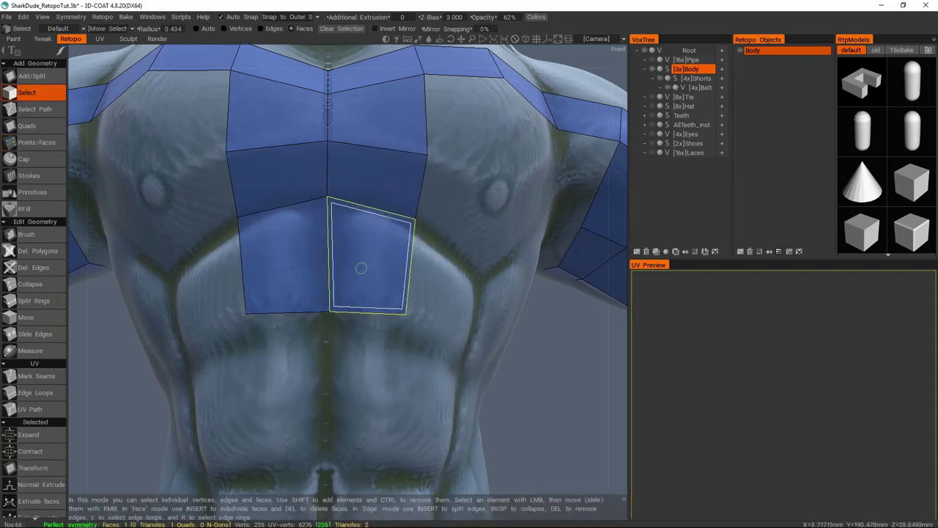
ctrl+click(361, 267)
click(304, 272)
ctrl+click(304, 272)
key(space)
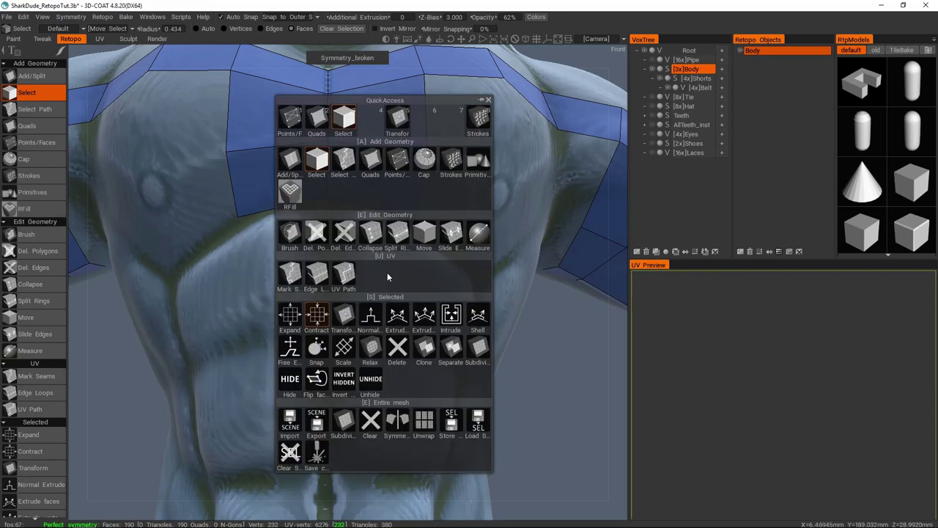
Place new points on the upper abs with Points/Faces and rebuild the mirrored pair of quads below the chest.
click(290, 117)
scroll(339, 262, up, 3)
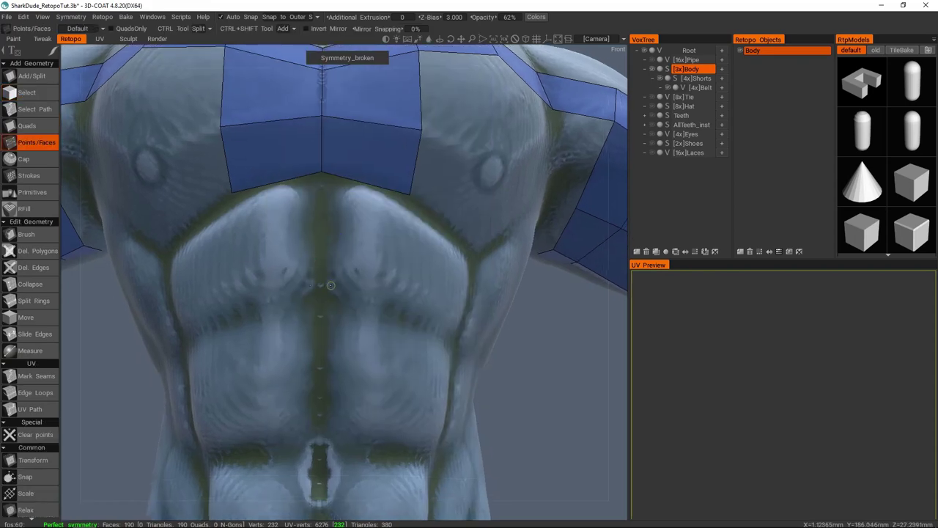
click(399, 295)
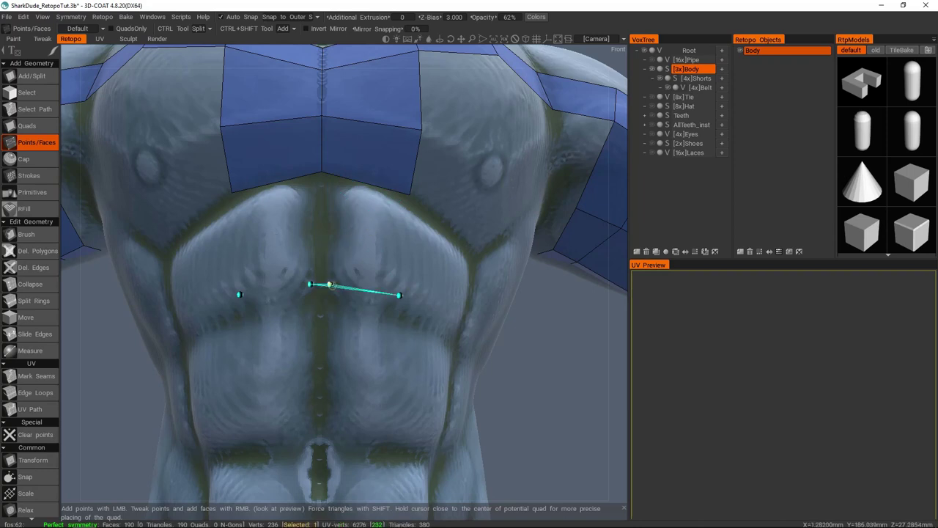
right_click(353, 237)
drag(335, 283, 324, 284)
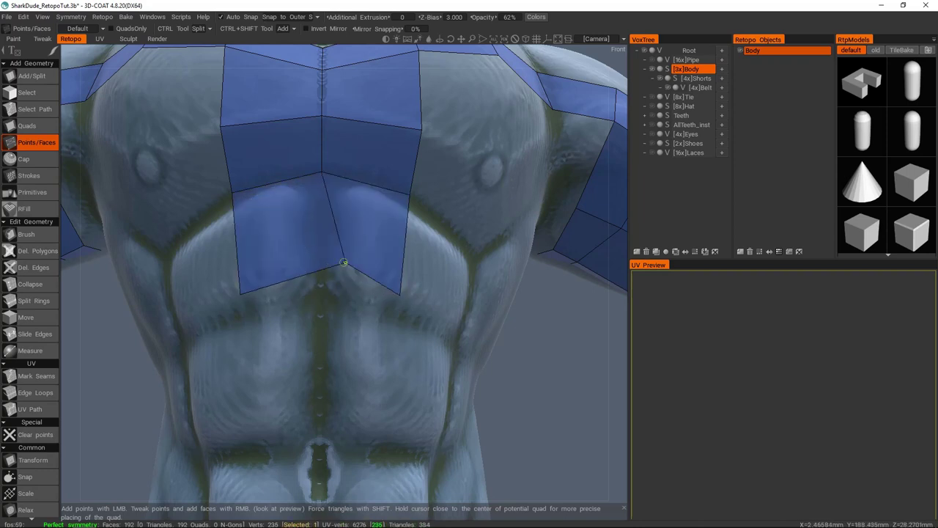
Reposition the lower centre and outer points of the upper-ab quads to straighten the centre seam.
alt+drag(324, 274, 340, 184)
drag(349, 337, 367, 297)
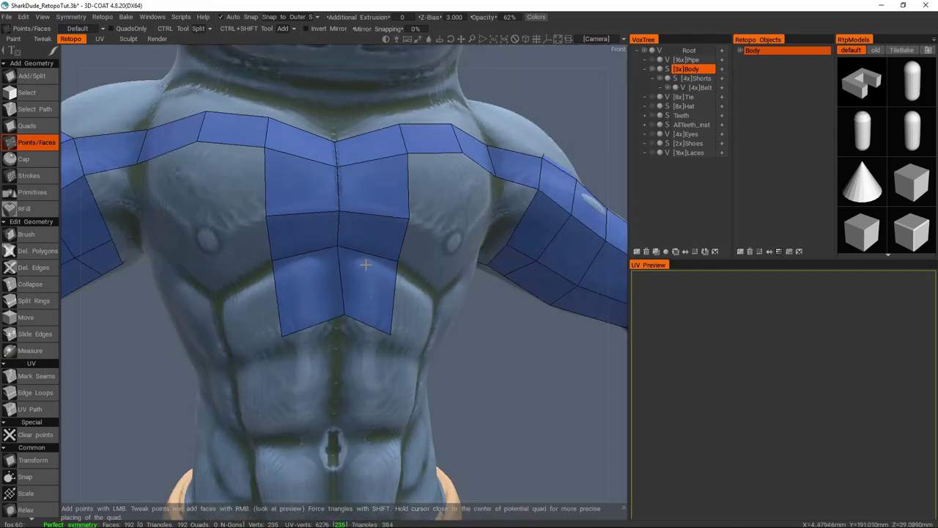
click(342, 315)
drag(330, 321, 353, 314)
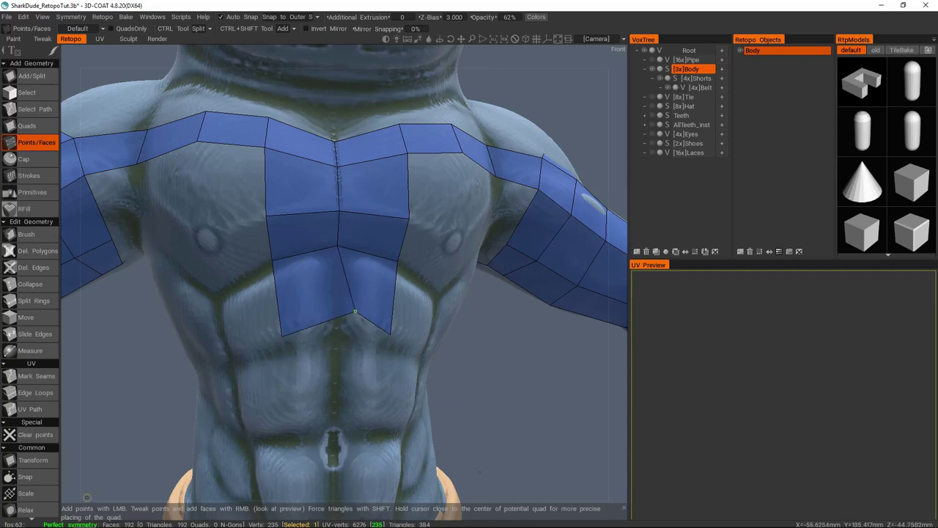
drag(283, 333, 288, 334)
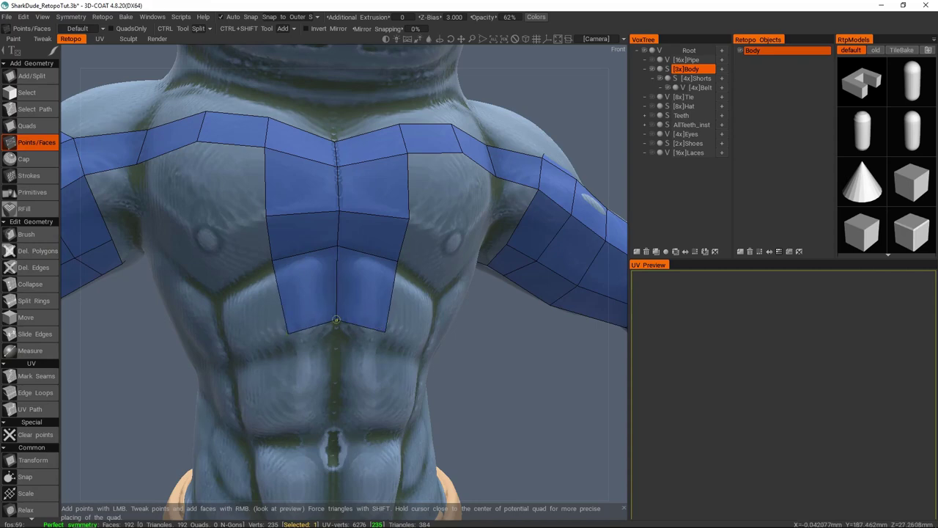
Select both rebuilt upper-ab quads together and delete them.
scroll(335, 321, down, 5)
key(space)
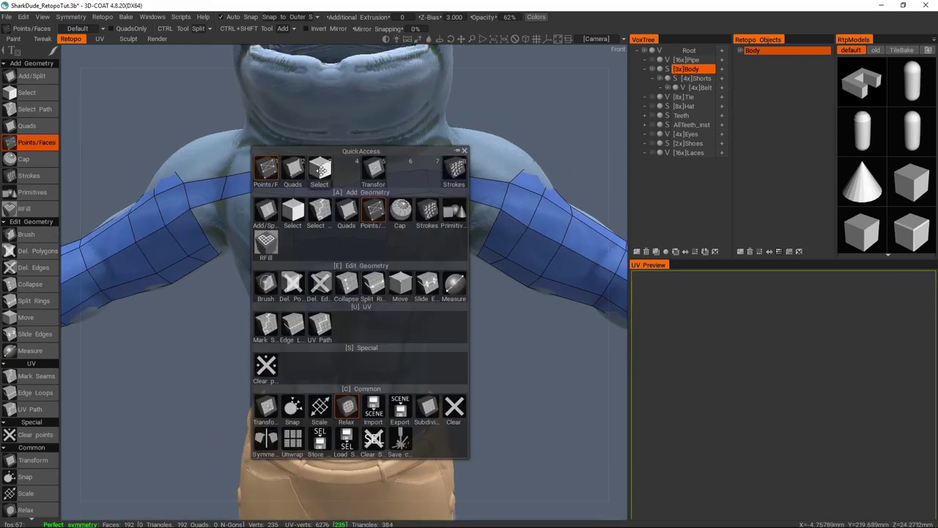
click(321, 170)
click(370, 286)
shift+click(316, 285)
key(Delete)
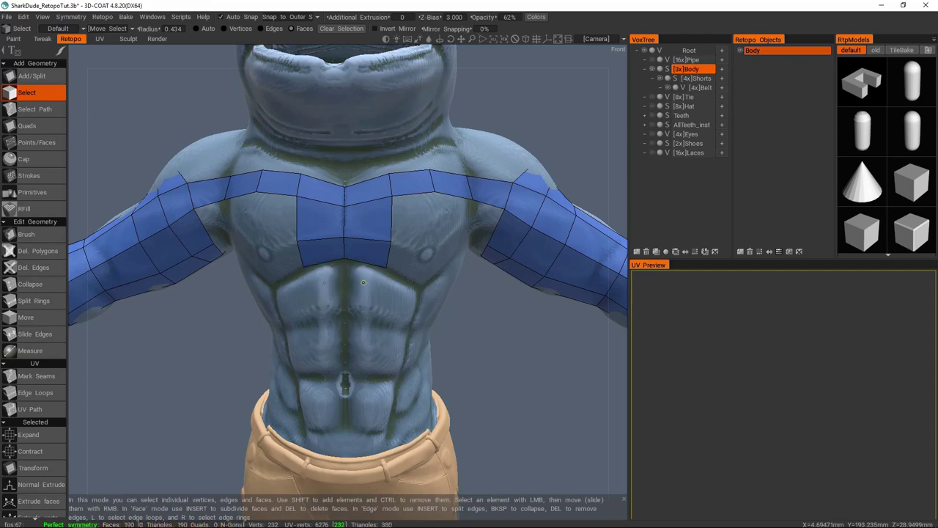
Build a clean mirrored pair of quads over the upper abs with Points/Faces, meeting at the centre line.
key(space)
click(367, 150)
scroll(352, 293, up, 5)
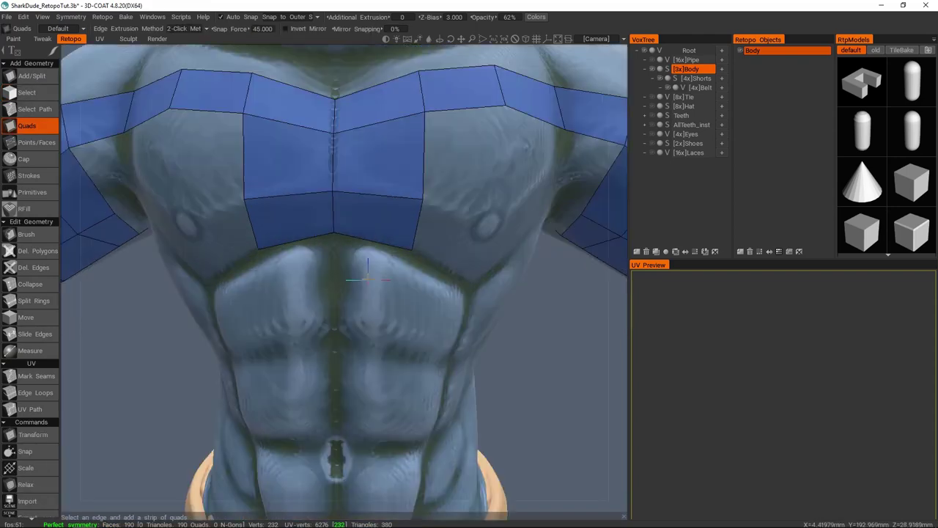
click(335, 333)
key(space)
click(403, 165)
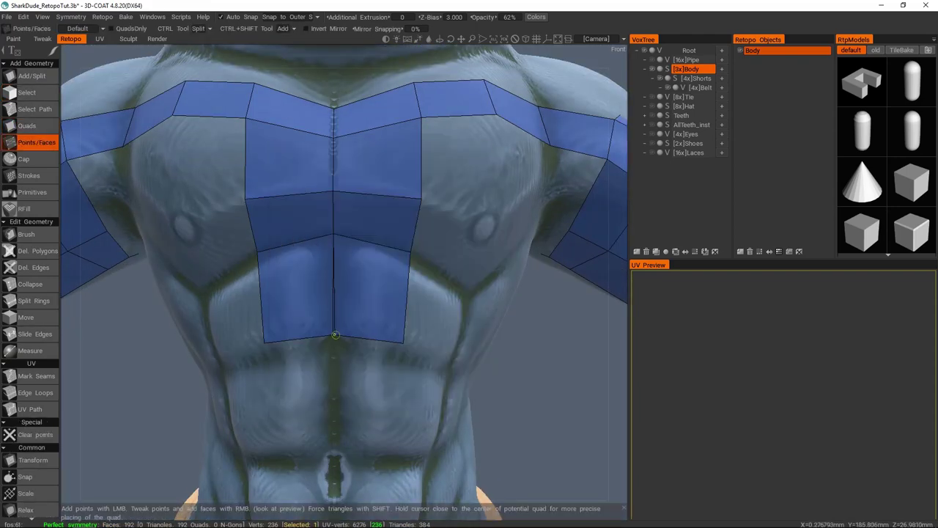
Reposition the points on the front of the upper arm near the shoulder to even out its quads.
scroll(364, 305, down, 5)
alt+drag(364, 305, 394, 242)
scroll(435, 233, up, 3)
click(394, 203)
alt+drag(466, 218, 395, 266)
key(Escape)
click(434, 262)
alt+drag(434, 262, 346, 290)
key(Escape)
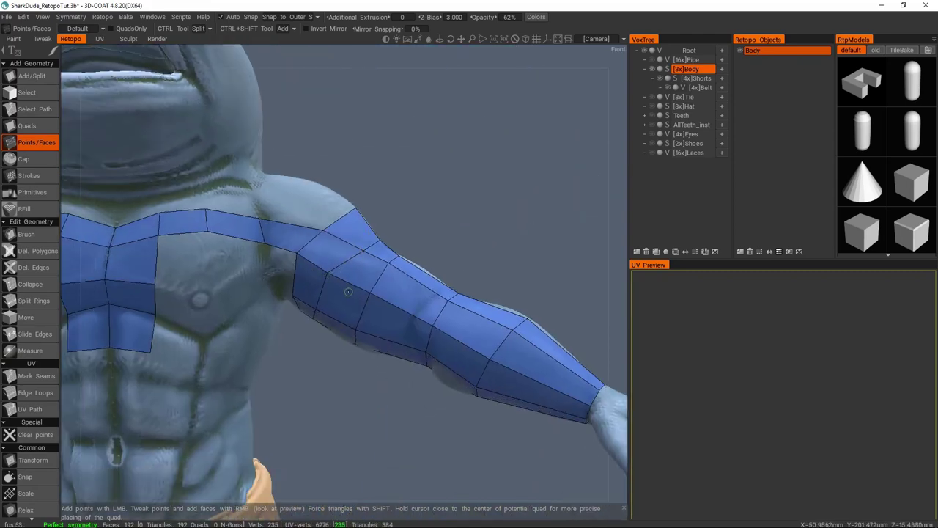
click(340, 286)
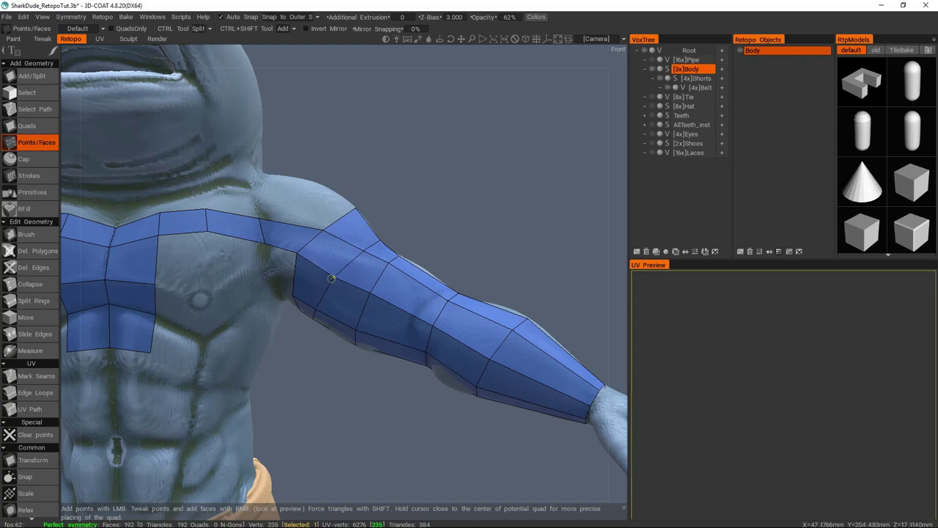
Reposition the points on the underside and back of the upper arm to even out the quad rows.
alt+drag(324, 287, 338, 252)
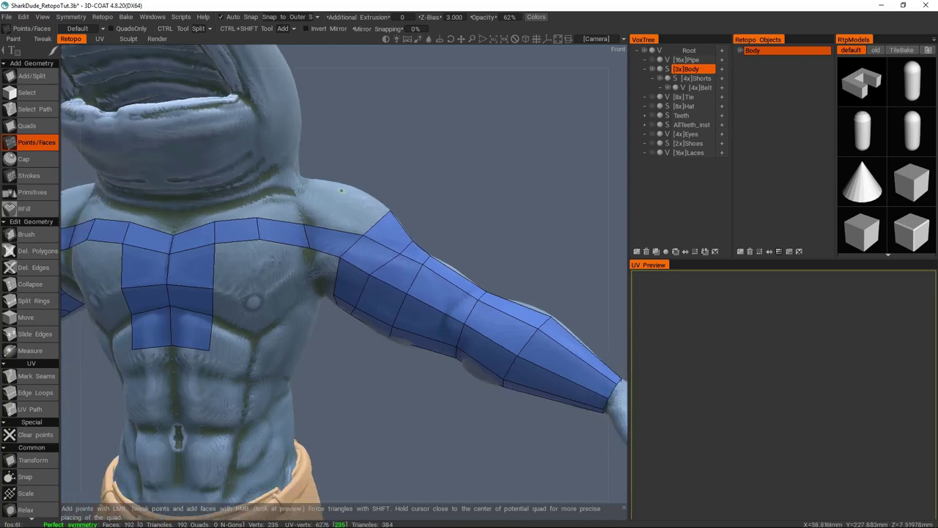
alt+drag(331, 280, 325, 264)
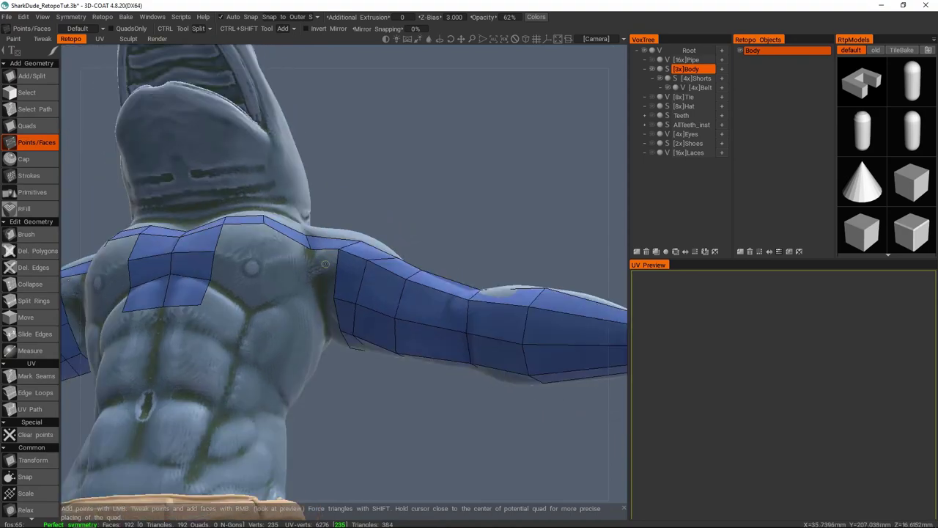
alt+drag(330, 320, 348, 346)
alt+drag(349, 220, 357, 290)
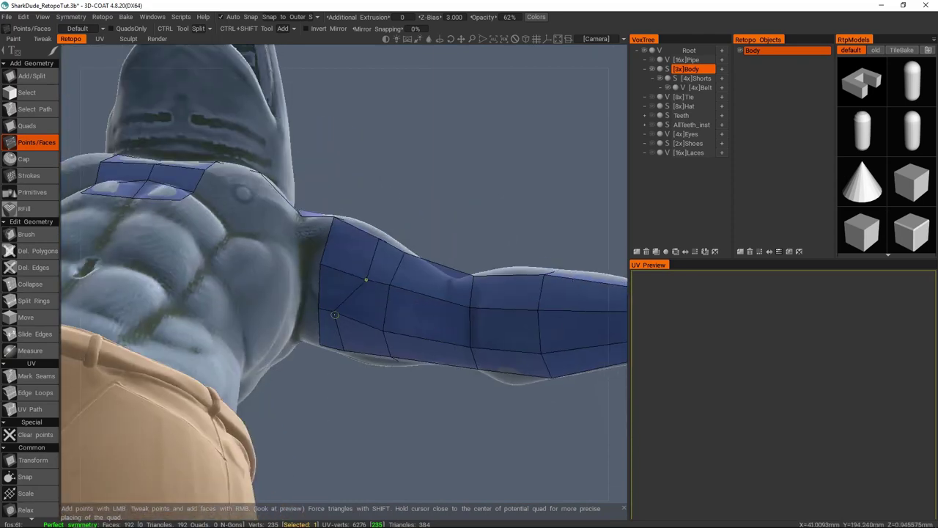
alt+drag(361, 325, 427, 256)
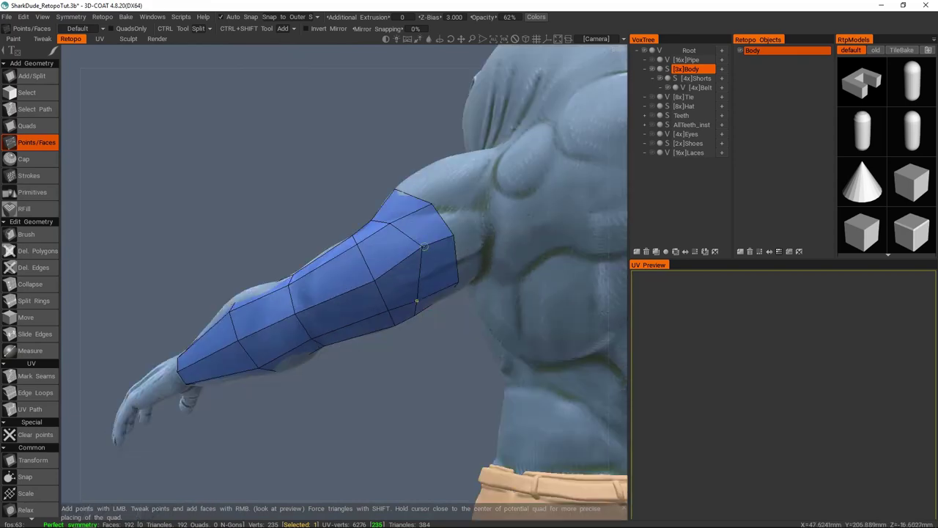
alt+drag(386, 228, 338, 195)
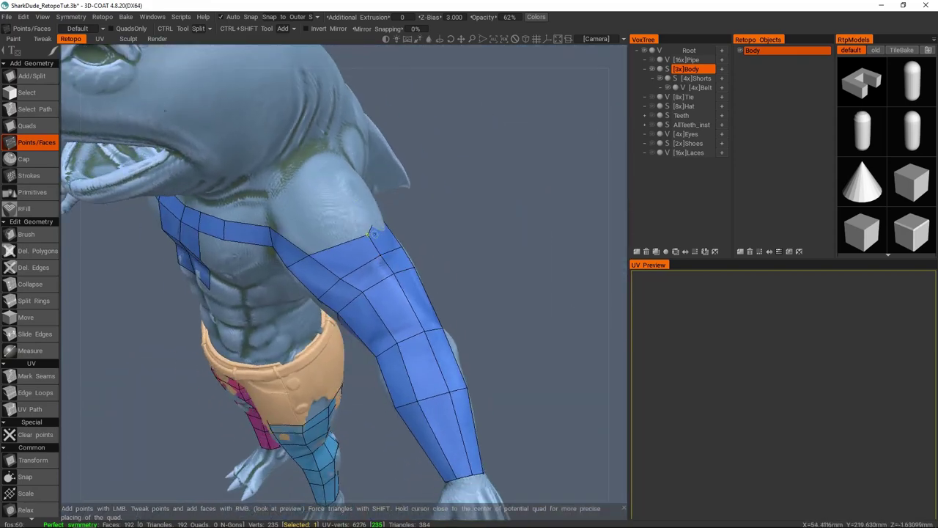
Delete quads from the uppermost row of the arm around the outer shoulder, and return to Points/Faces.
key(space)
click(330, 106)
drag(350, 257, 323, 147)
scroll(450, 233, up, 3)
key(space)
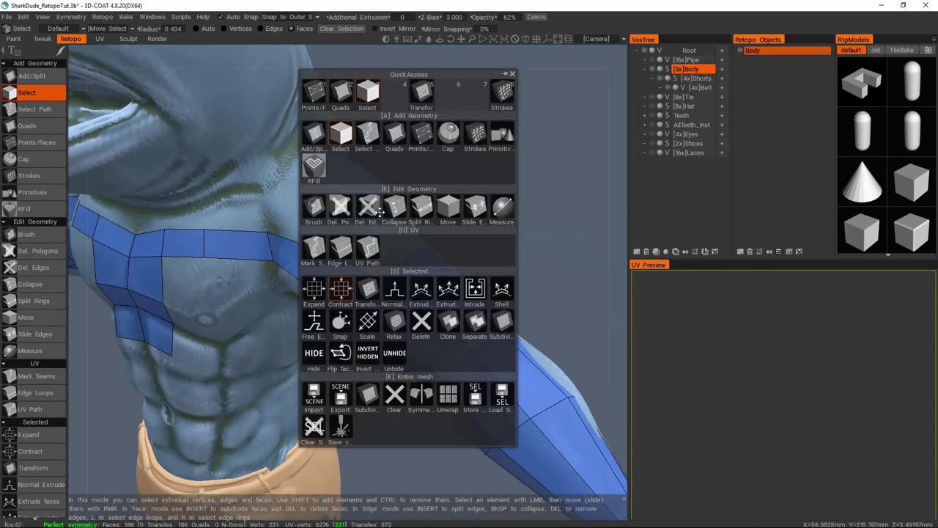
click(315, 92)
Reposition the points along the arm's open upper edge, from the front around to the back of the shoulder.
alt+drag(355, 277, 301, 301)
click(341, 268)
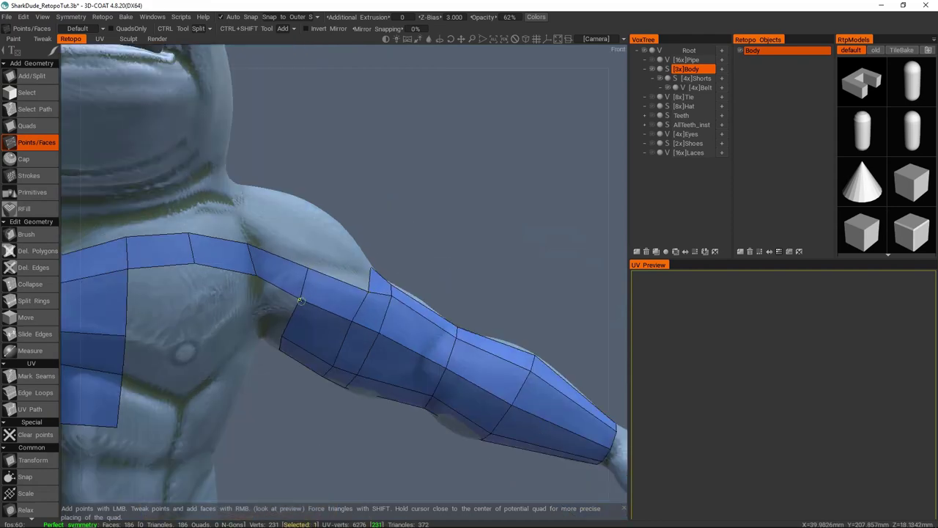
alt+drag(387, 272, 340, 294)
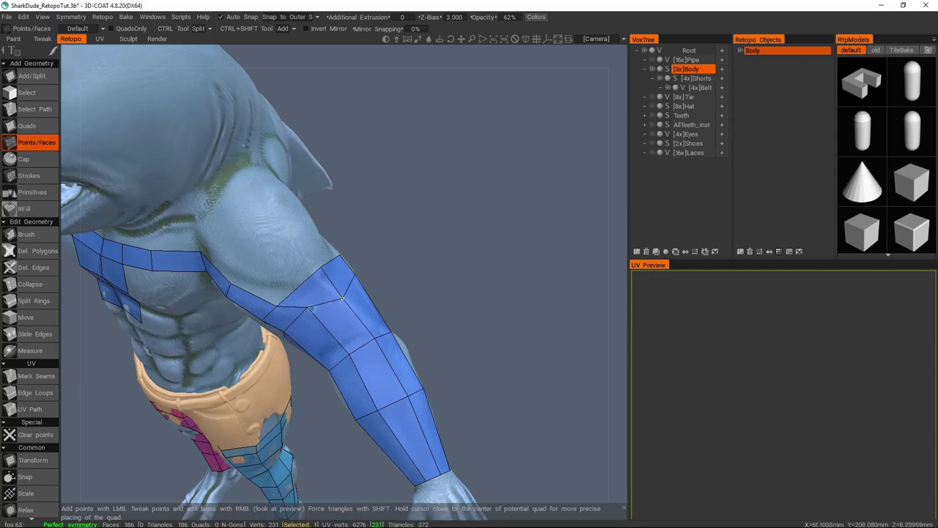
alt+drag(308, 323, 364, 264)
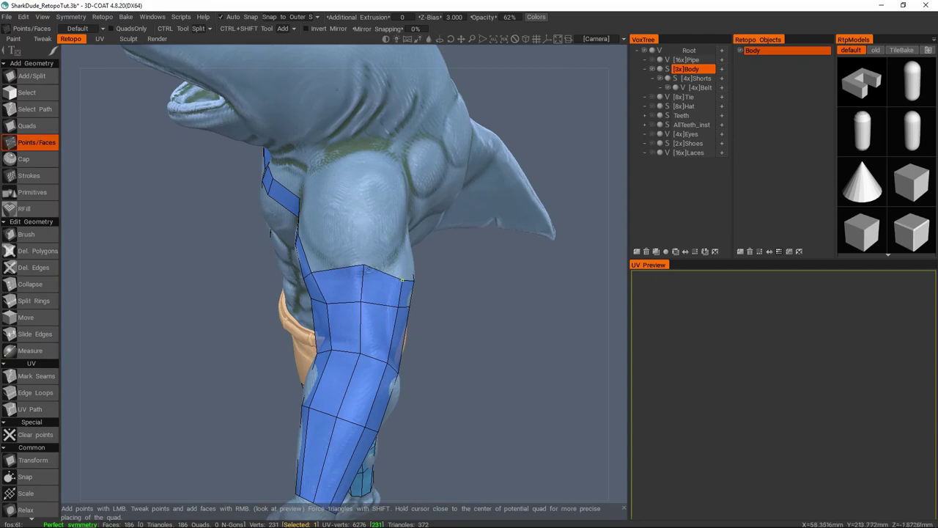
drag(362, 273, 440, 258)
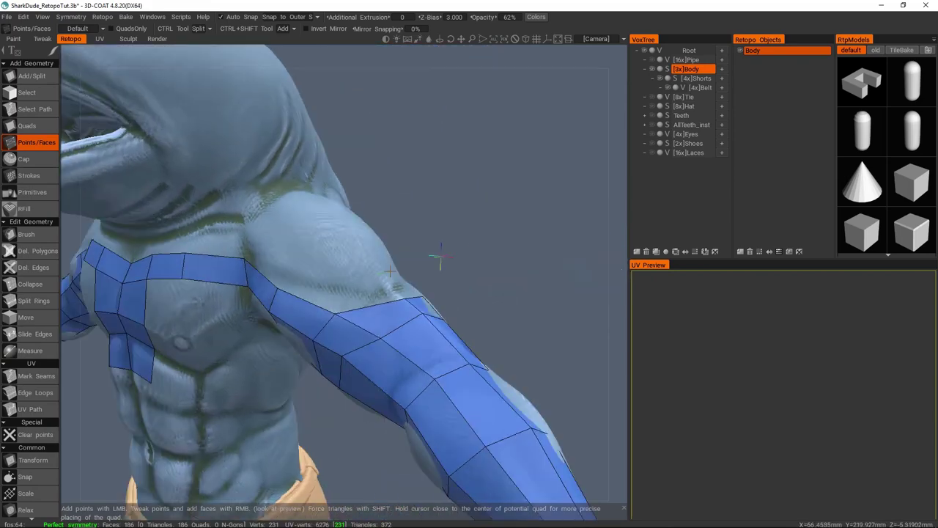
Split the strip quad beside the armpit and build a closed loop of quads around the shoulder joint.
alt+drag(331, 272, 293, 308)
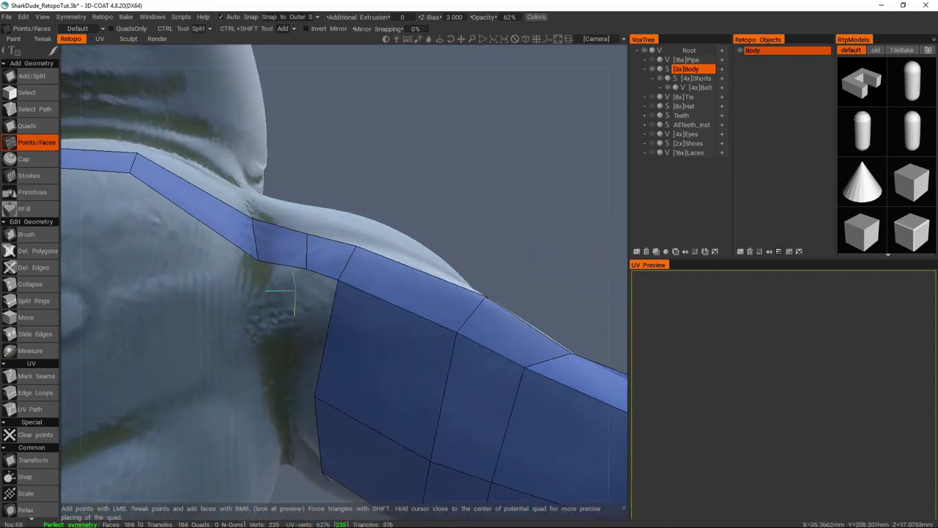
right_click(315, 311)
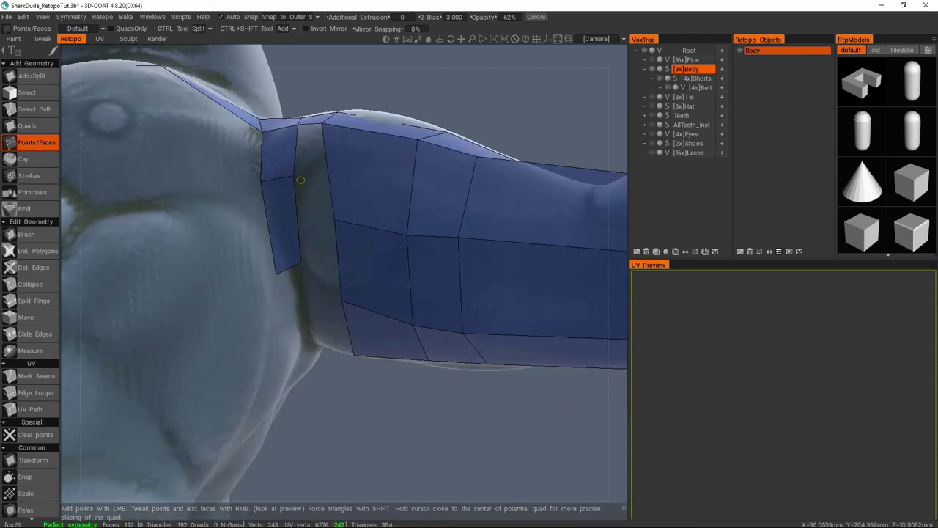
click(298, 213)
right_click(311, 198)
alt+drag(311, 198, 356, 276)
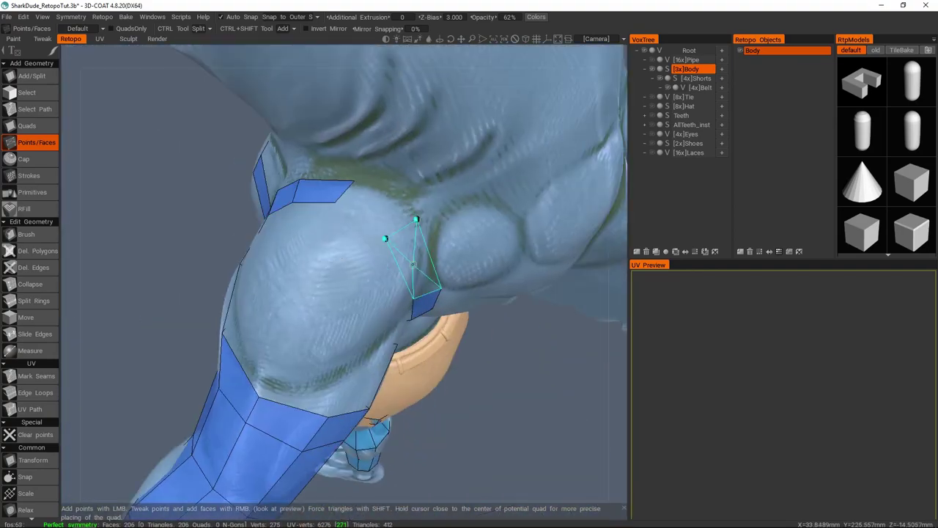
click(377, 214)
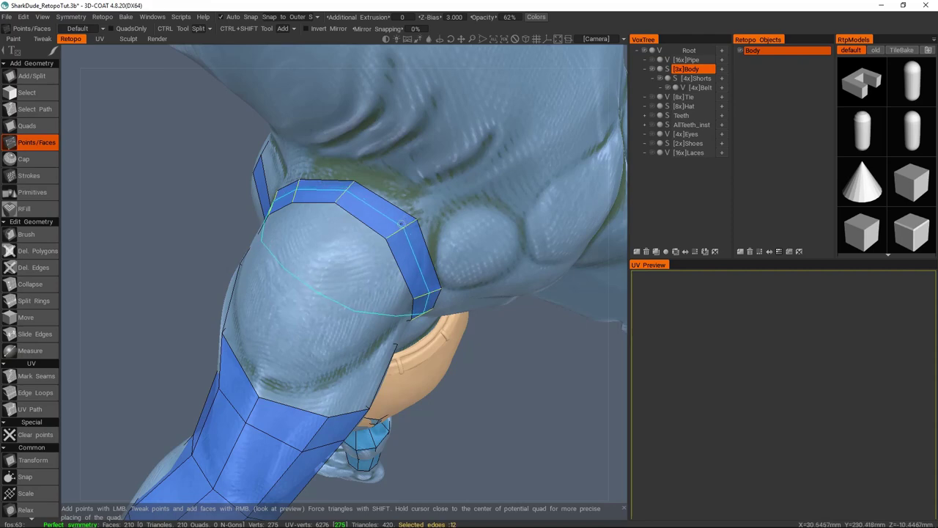
Adjust the points of the shoulder loop where it crosses the chest strip to even out its quads.
middle_drag(402, 224, 319, 211)
click(319, 202)
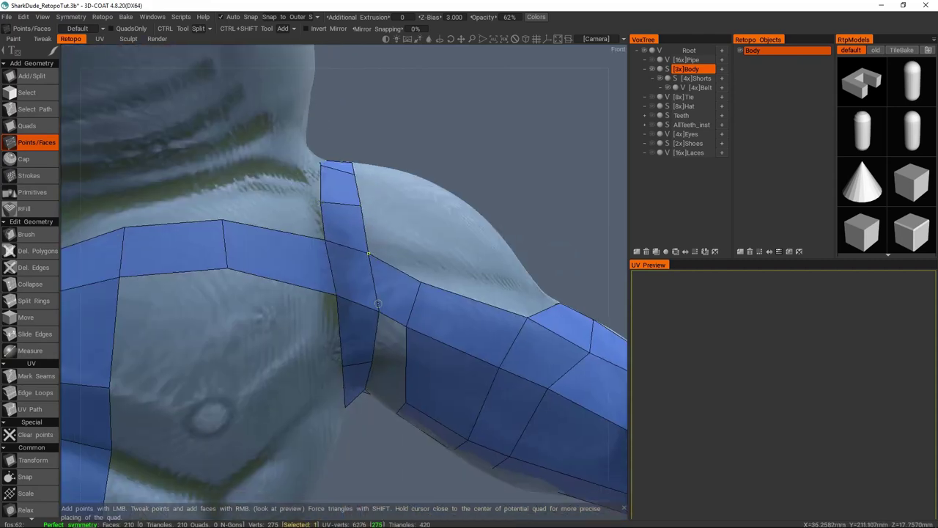
middle_drag(360, 275, 324, 231)
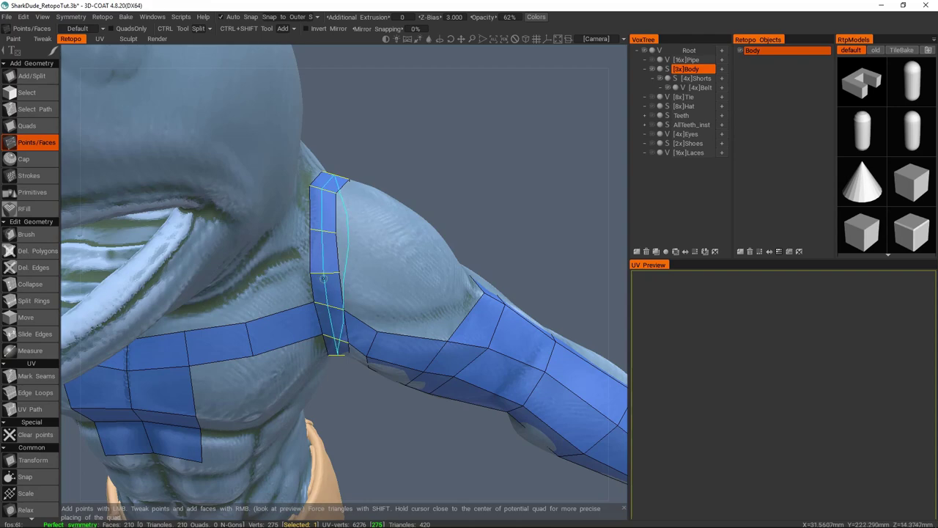
Add a strip of quads from the front of the shoulder loop across the lower deltoid to the outer arm.
middle_drag(347, 312, 293, 253)
click(291, 272)
click(216, 293)
click(217, 295)
click(316, 258)
key(space)
click(292, 142)
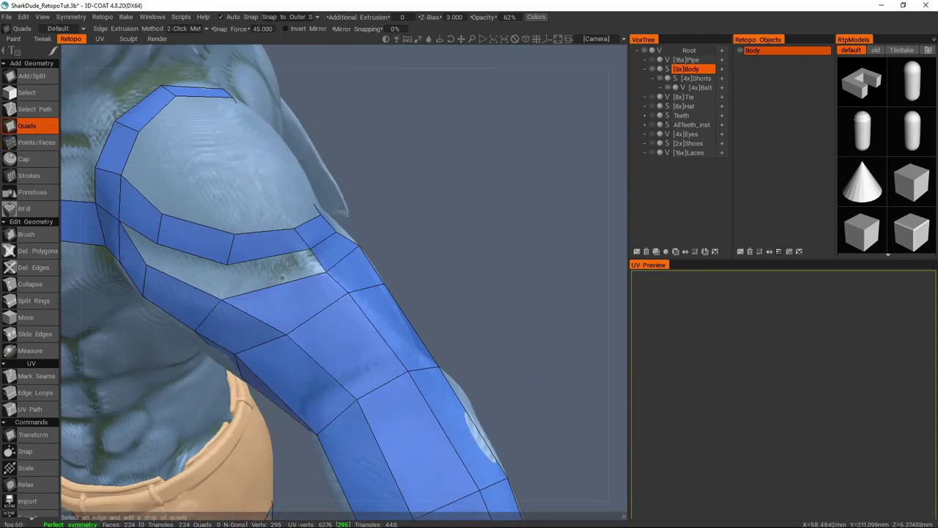
Close the quad ring around the deltoid and fill most of the shoulder cap inside it with quads.
key(space)
middle_drag(216, 297, 256, 294)
middle_drag(327, 273, 334, 291)
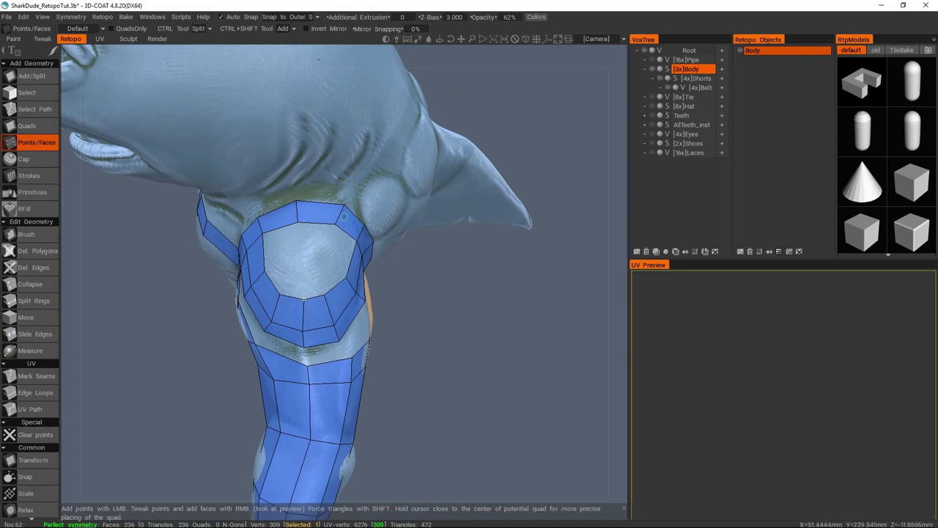
click(338, 215)
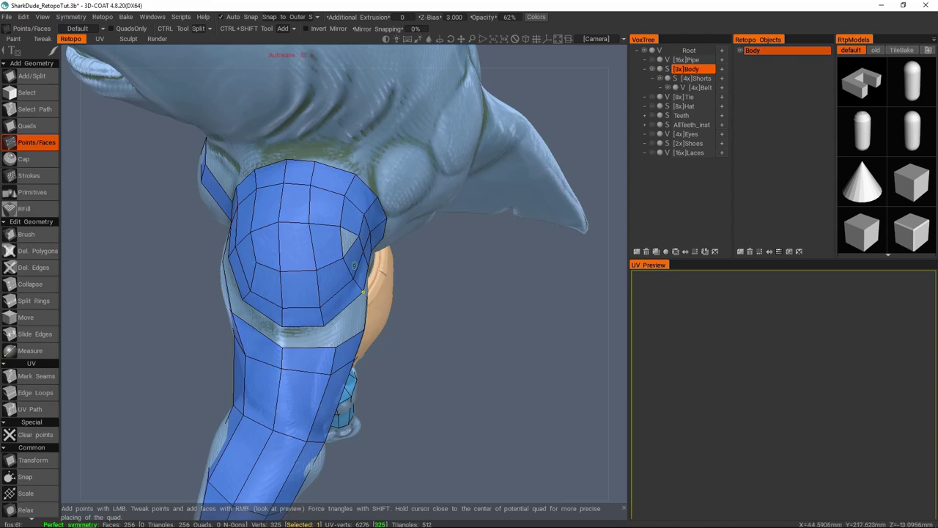
Delete five quads around the open triangular gap on the back of the shoulder cap.
middle_drag(237, 185, 334, 264)
key(space)
click(313, 111)
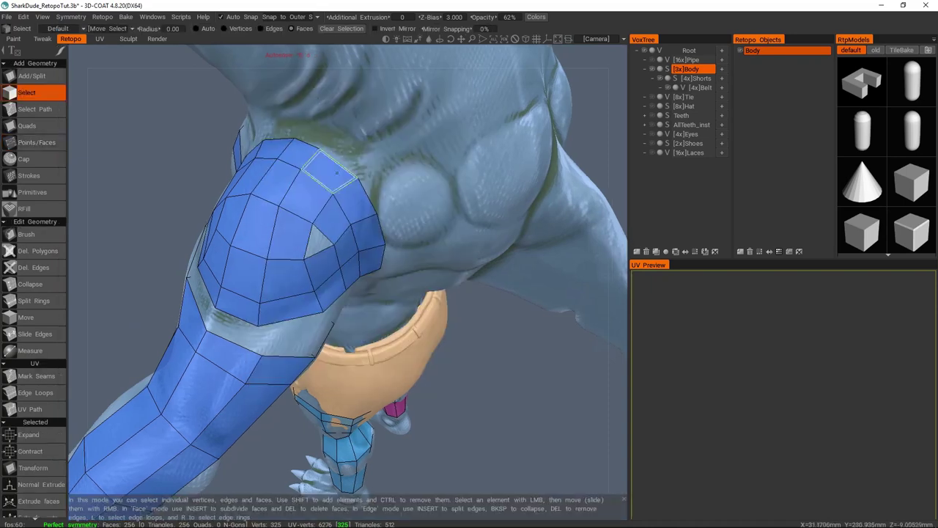
mouse_move(350, 192)
mouse_down()
mouse_move(359, 228)
mouse_move(319, 270)
mouse_up()
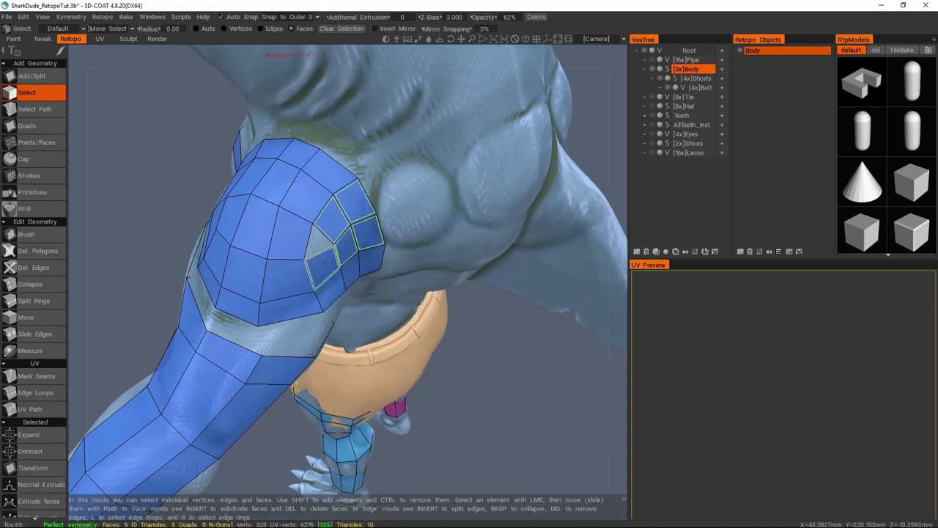
key(Delete)
Delete the row of quads running from the back of the shoulder cap toward the rear armpit.
middle_drag(328, 211, 364, 246)
key(space)
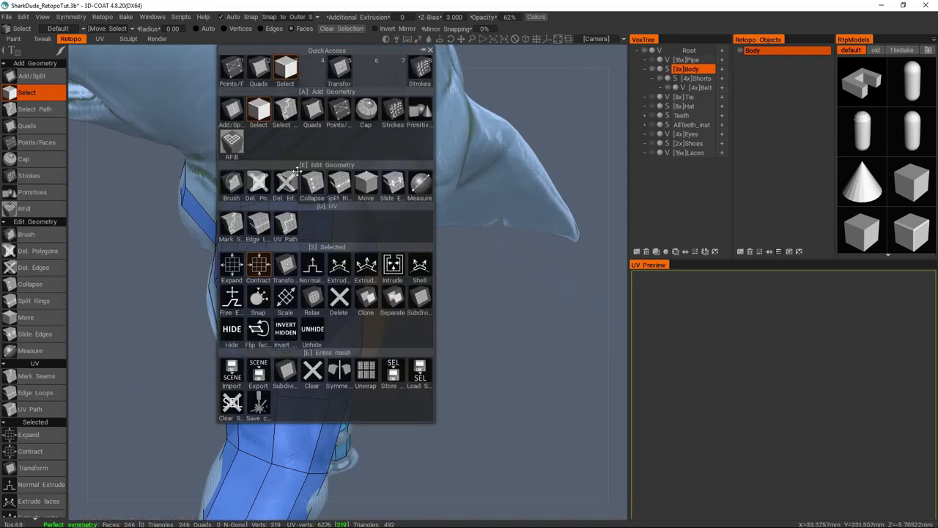
click(233, 67)
middle_drag(278, 162, 308, 236)
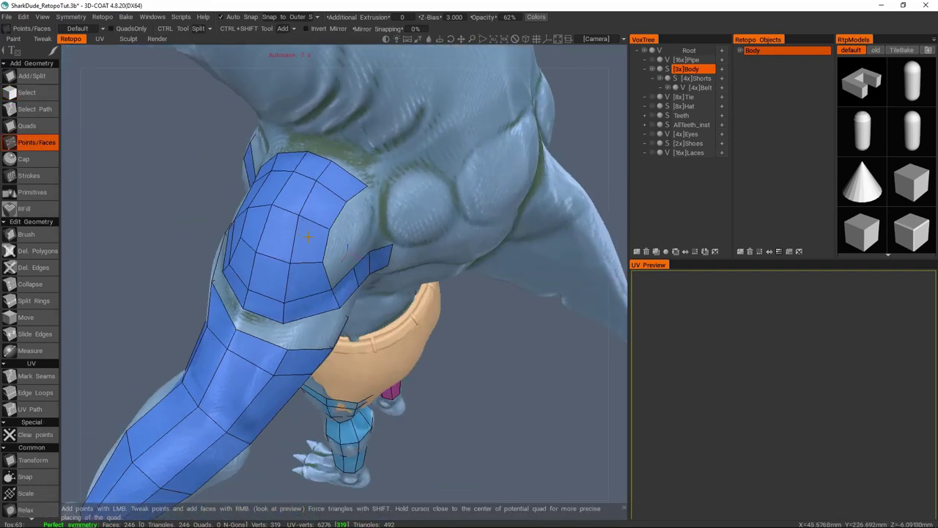
middle_drag(353, 276, 345, 220)
key(space)
click(339, 123)
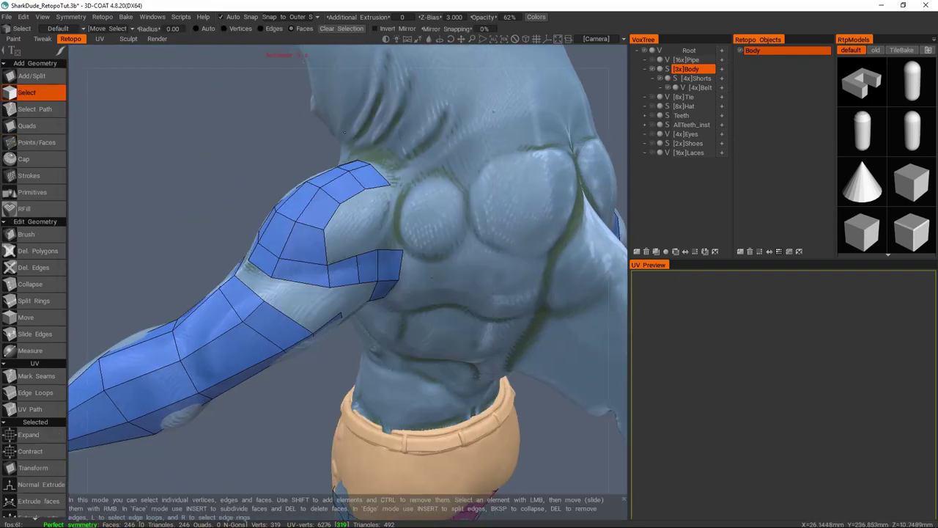
drag(350, 275, 388, 264)
key(Delete)
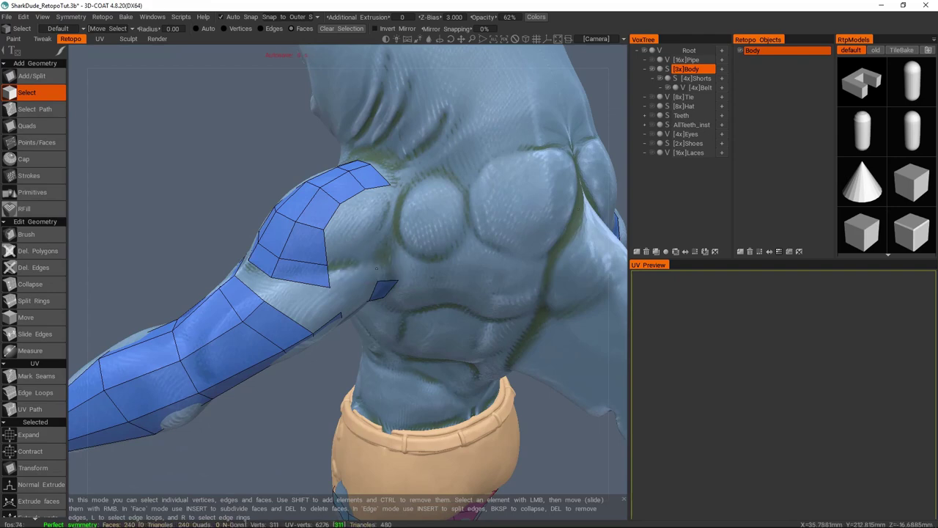
Return to Points/Faces and even out the points along the shoulder cap's rear edge.
key(space)
click(286, 106)
mouse_move(338, 273)
middle_down()
mouse_move(389, 318)
mouse_move(342, 272)
middle_up()
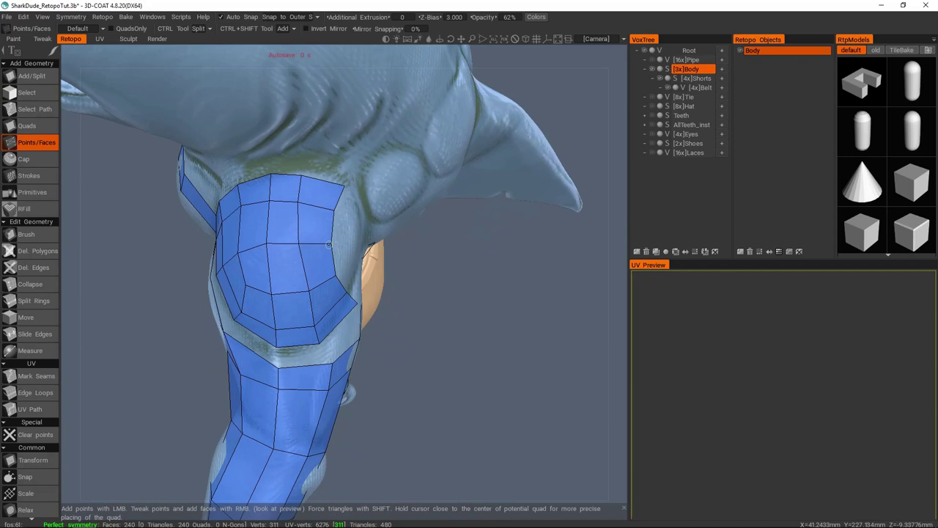
right_drag(329, 245, 292, 210)
right_click(318, 216)
right_drag(297, 196, 294, 203)
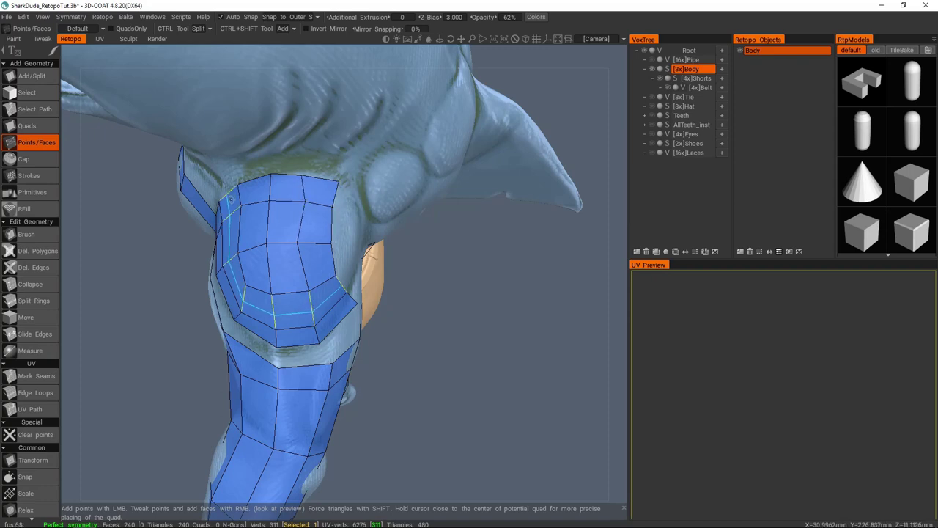
alt+drag(230, 197, 321, 233)
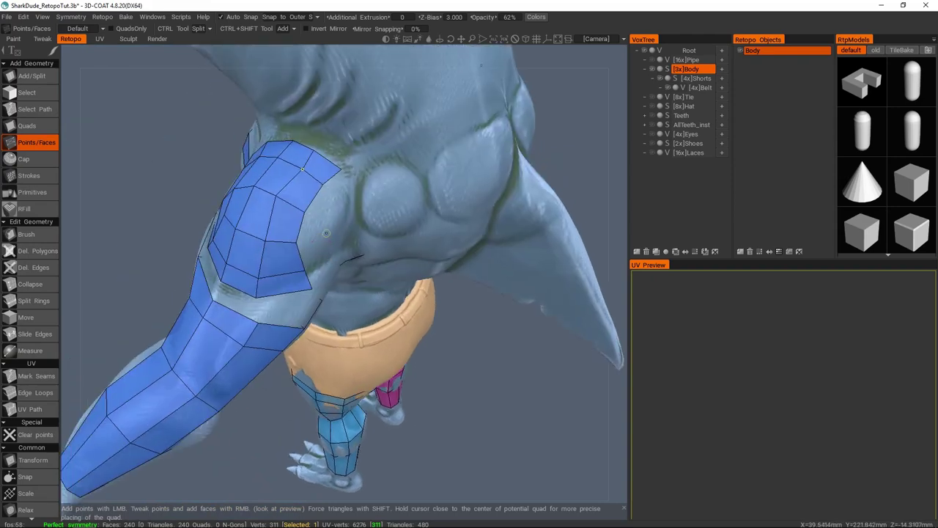
Place points behind the shoulder cap's rear edge and connect them with a new row of quads.
click(327, 233)
click(330, 217)
click(337, 202)
click(343, 185)
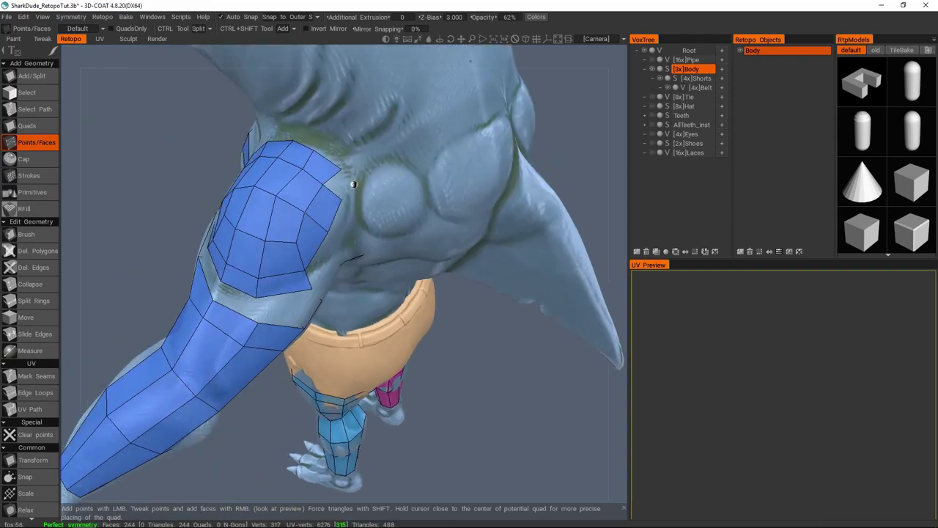
click(357, 187)
alt+drag(345, 196, 308, 212)
double_click(234, 207)
alt+drag(233, 208, 350, 242)
Extend the quads down the back of the shoulder toward the rear armpit.
scroll(350, 242, up, 3)
click(348, 225)
click(387, 204)
click(371, 211)
click(408, 192)
click(392, 189)
alt+drag(384, 213, 373, 294)
click(431, 292)
click(424, 301)
Add quads bridging the gap between the shoulder cap and the open upper edge of the arm.
click(324, 230)
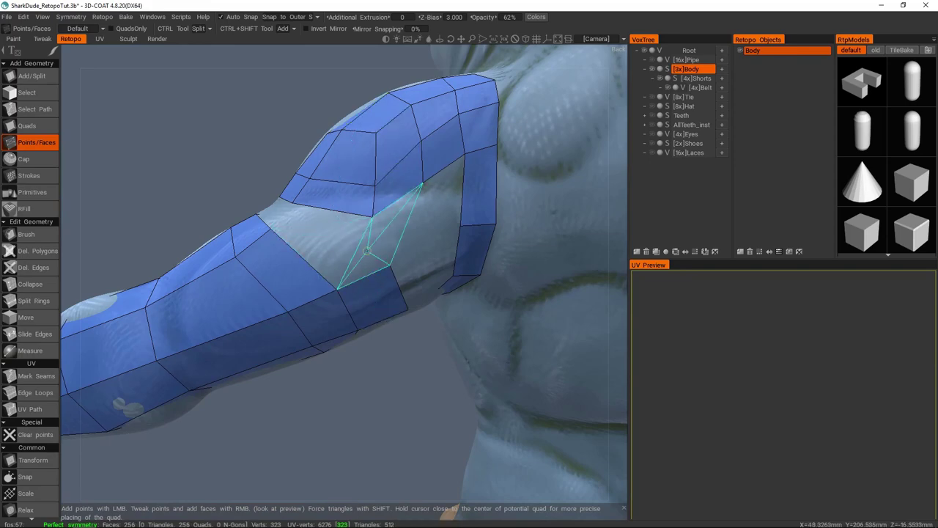
click(367, 250)
click(327, 231)
Delete the quad in the front shoulder gap and the quads linking the chest strip to the arm.
mouse_move(355, 260)
alt+mouse_down()
mouse_move(358, 297)
mouse_move(389, 272)
mouse_move(332, 263)
mouse_move(325, 279)
mouse_move(325, 241)
mouse_move(377, 226)
mouse_move(299, 255)
mouse_move(360, 260)
alt+mouse_up()
key(s)
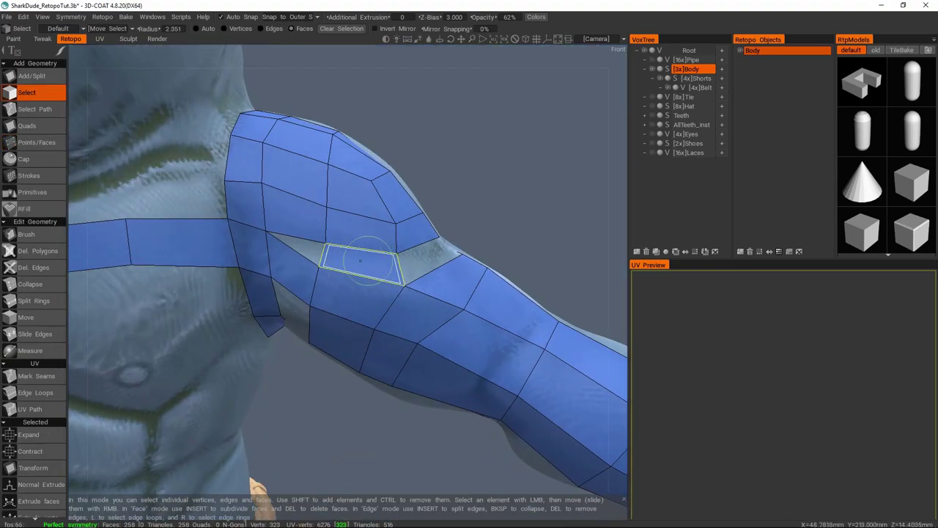
key(Delete)
alt+drag(368, 266, 344, 270)
key(space)
click(389, 275)
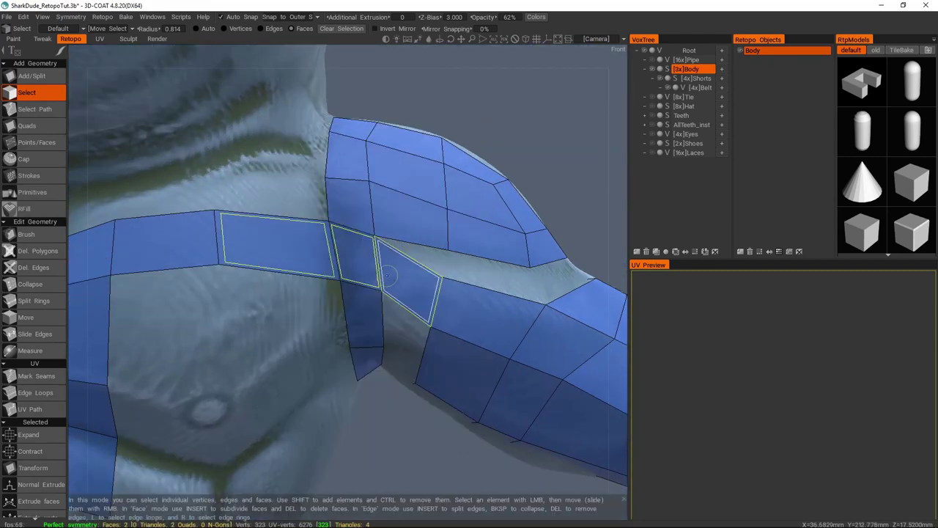
key(Delete)
Rebuild the quads joining the chest strip, the shoulder cap and the front of the upper arm with Points/Faces.
click(37, 142)
right_click(269, 237)
alt+drag(372, 233, 359, 217)
right_click(418, 283)
right_click(335, 248)
right_click(337, 220)
right_click(344, 308)
right_click(352, 267)
Fill the remaining opening behind the armpit between the arm and the shoulder ring with quads.
key(space)
key(space)
key(space)
scroll(361, 214, up, 3)
scroll(361, 213, down, 3)
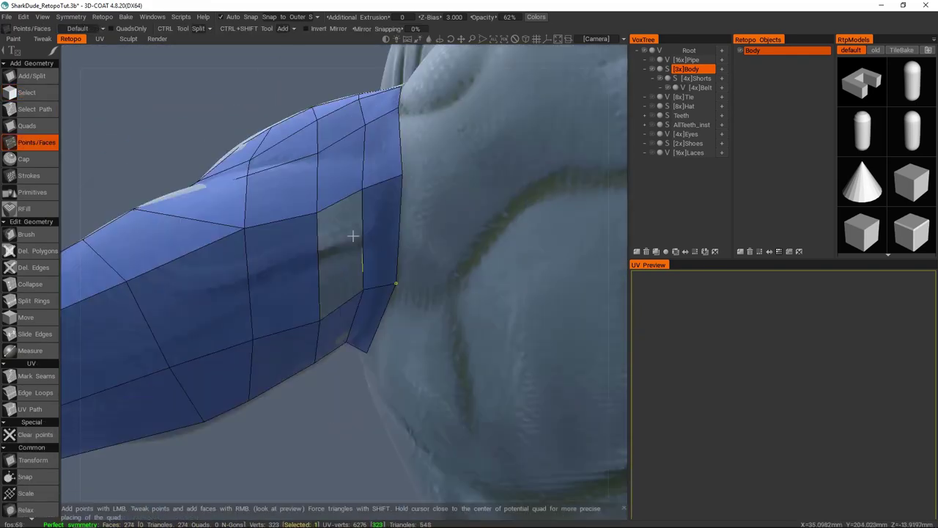
right_click(344, 231)
Extend quads from beneath the armpit down the side of the torso to the waist.
alt+drag(344, 231, 319, 203)
alt+drag(423, 277, 332, 231)
alt+drag(387, 280, 329, 202)
alt+right_drag(327, 198, 324, 247)
mouse_move(325, 248)
alt+mouse_down()
mouse_move(345, 242)
mouse_move(335, 249)
alt+mouse_up()
alt+right_drag(335, 249, 425, 279)
alt+drag(425, 278, 381, 264)
alt+right_drag(381, 264, 260, 282)
click(374, 270)
alt+drag(260, 282, 303, 272)
alt+right_drag(303, 272, 360, 257)
mouse_move(360, 258)
alt+mouse_down()
mouse_move(297, 272)
mouse_move(321, 275)
mouse_move(305, 291)
mouse_move(368, 246)
alt+mouse_up()
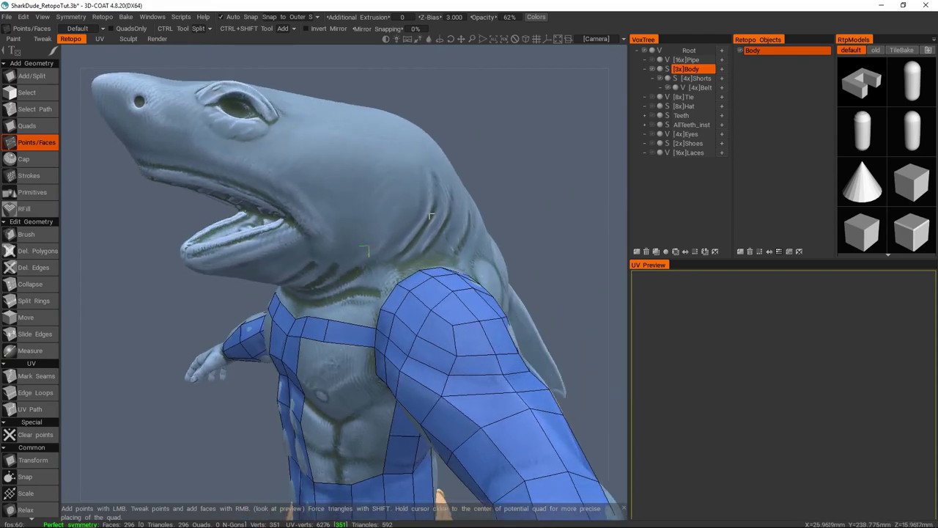
Make the hidden Tie object visible around the shark's neck.
click(652, 97)
alt+drag(486, 213, 434, 235)
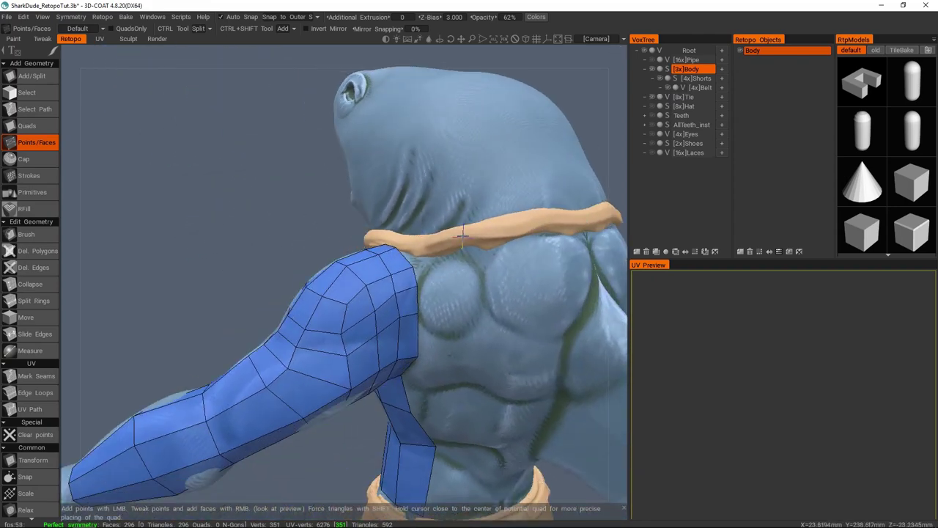
alt+drag(450, 233, 487, 213)
alt+drag(519, 181, 498, 242)
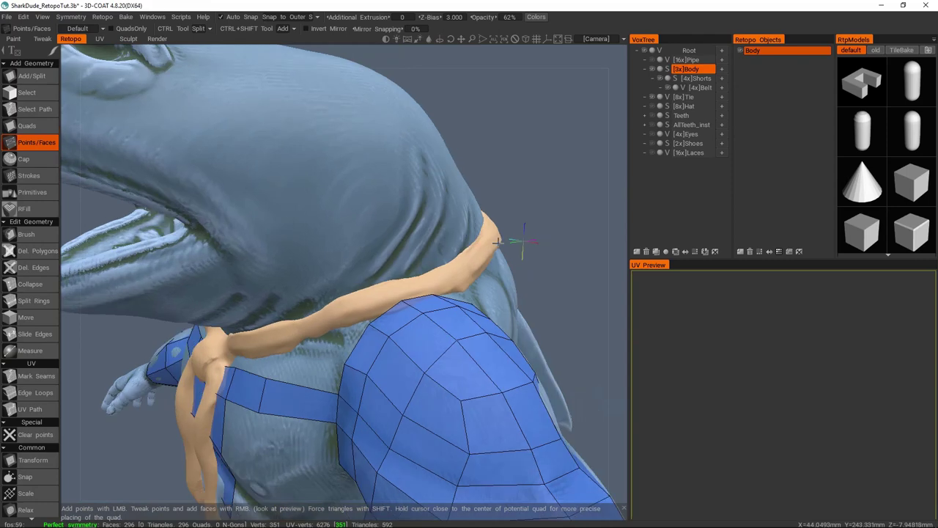
Examine the tie's path around the neck and its clearance above the retopologized shoulder.
alt+drag(323, 299, 352, 268)
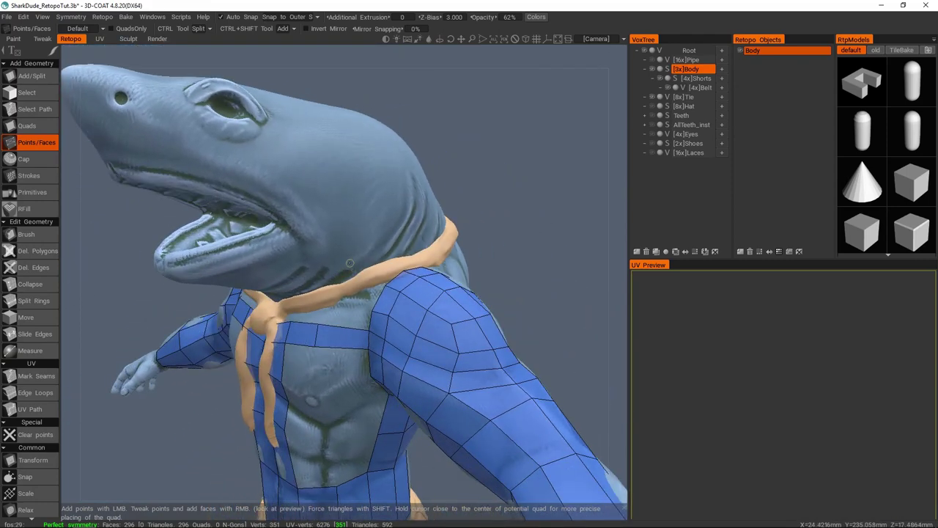
alt+drag(443, 256, 474, 235)
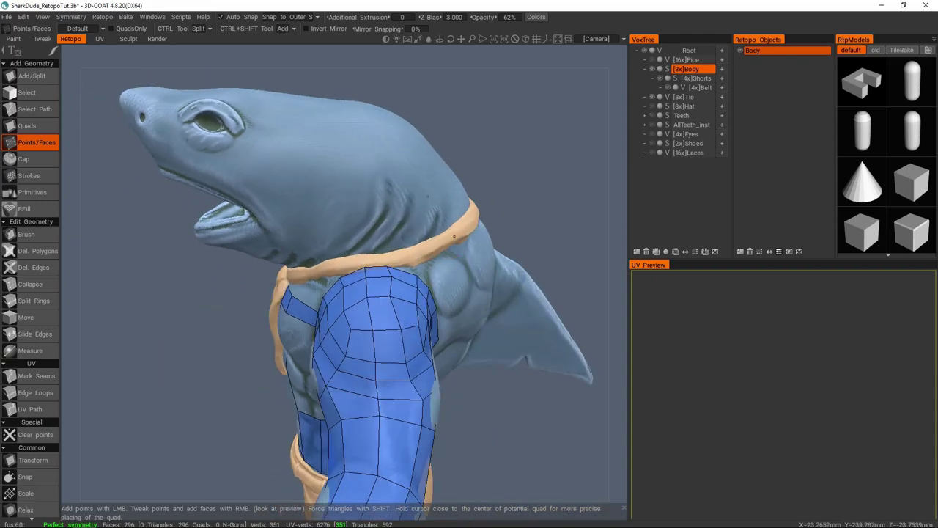
alt+right_drag(459, 228, 514, 205)
alt+drag(276, 272, 452, 251)
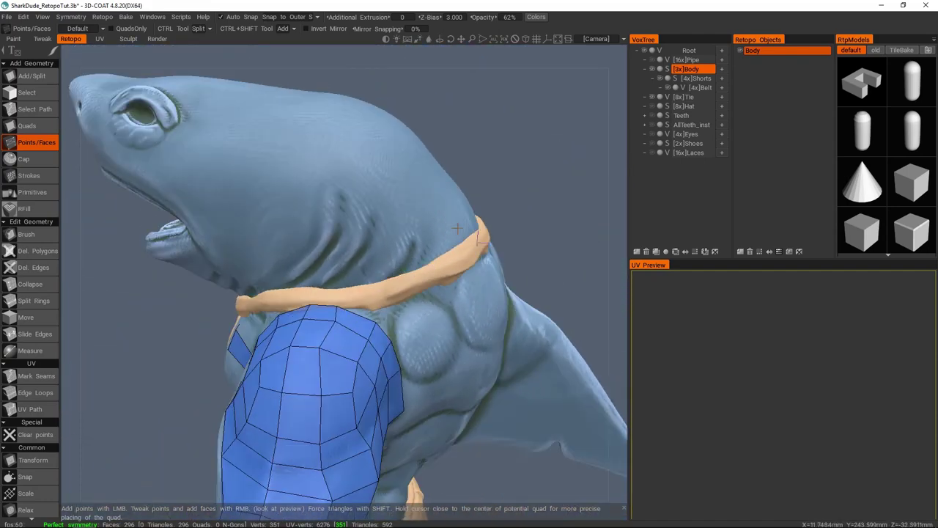
mouse_move(469, 250)
alt+mouse_down()
mouse_move(440, 253)
mouse_move(458, 249)
alt+mouse_up()
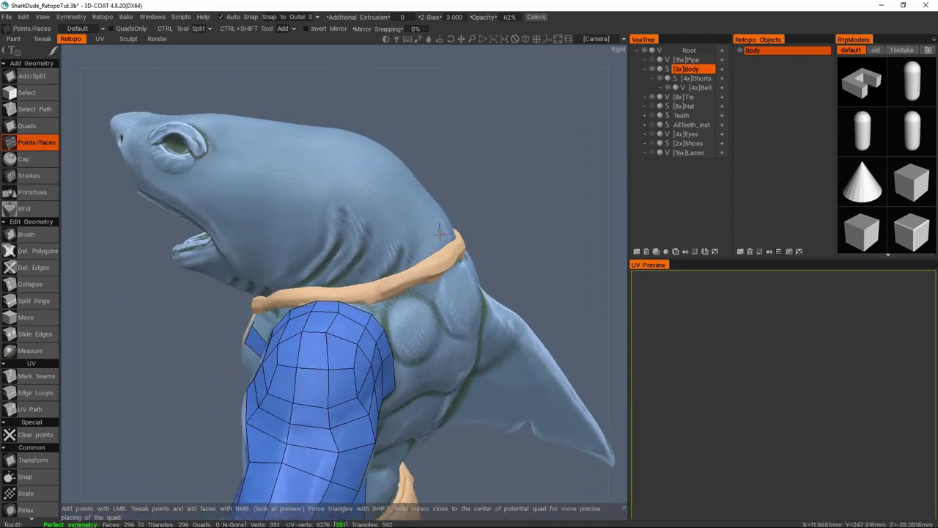
scroll(464, 248, up, 2)
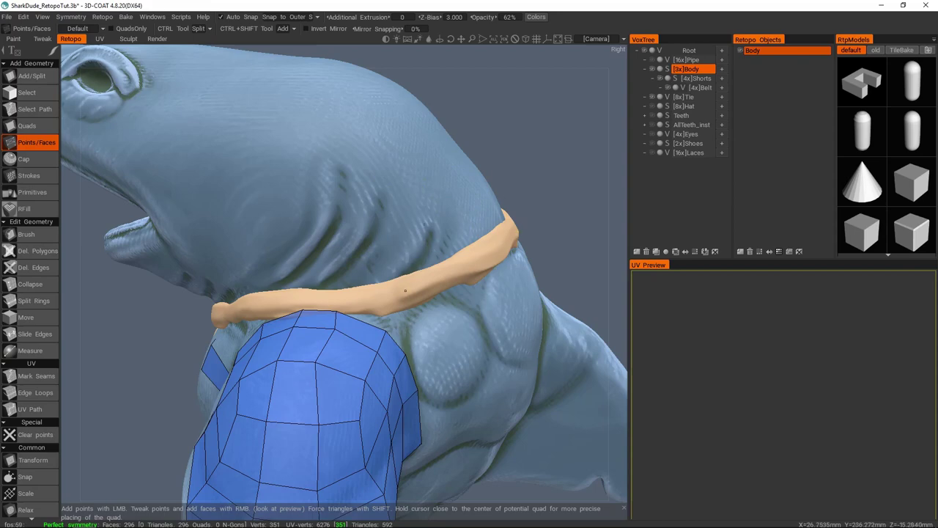
middle_drag(284, 313, 535, 157)
middle_drag(310, 293, 354, 224)
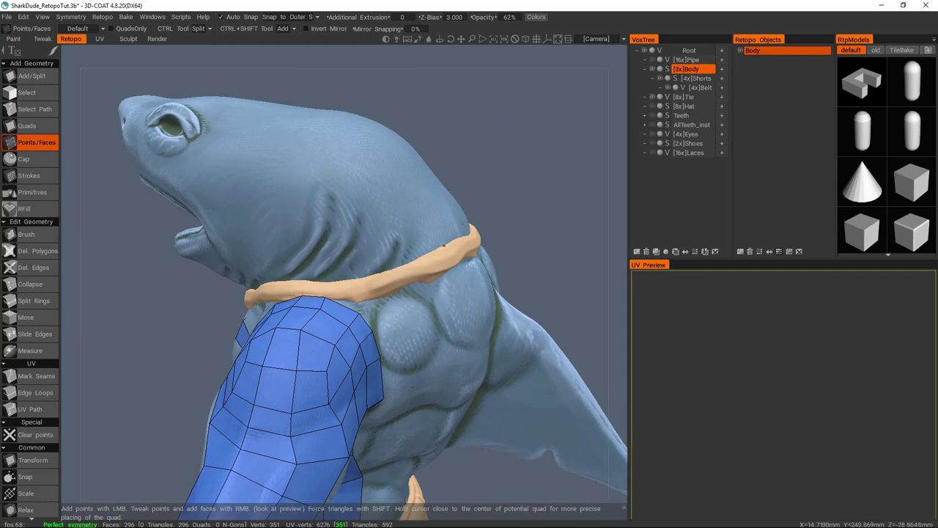
middle_drag(445, 246, 474, 247)
middle_drag(402, 244, 319, 251)
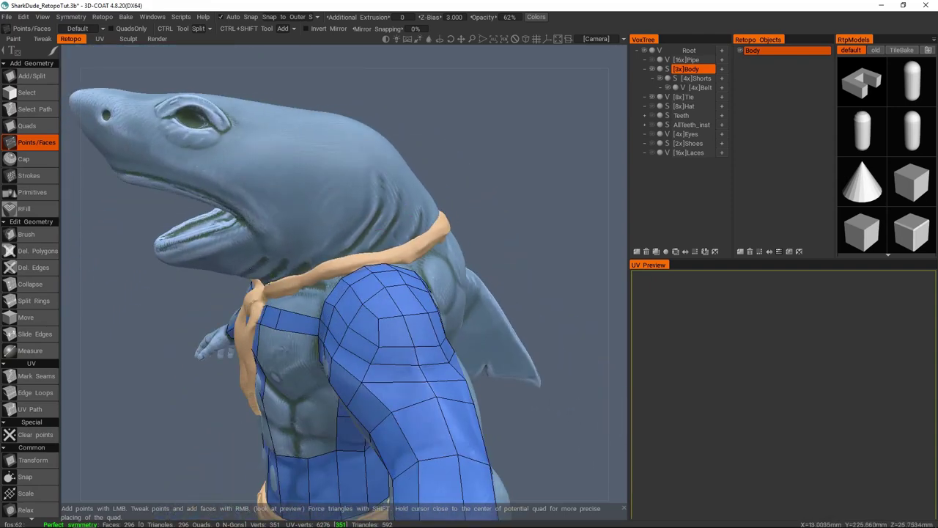
middle_drag(339, 260, 384, 259)
middle_drag(376, 253, 319, 310)
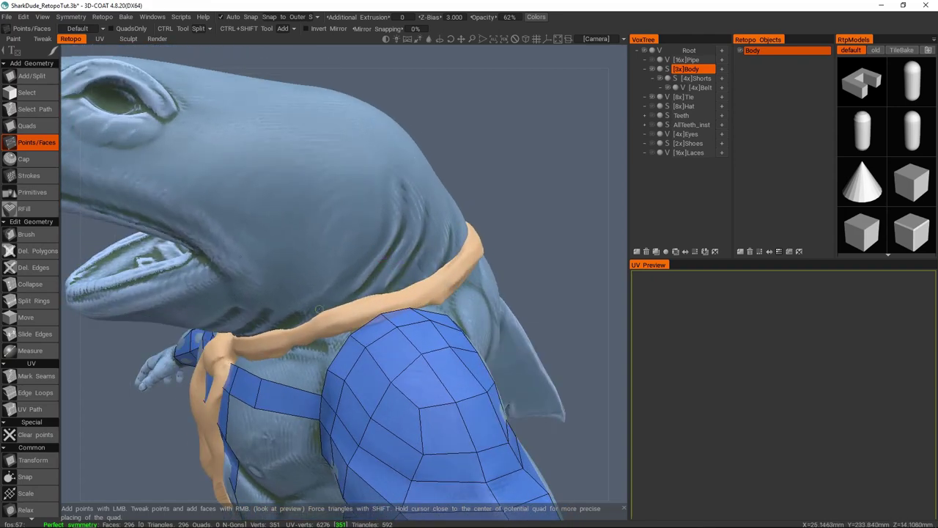
middle_drag(467, 231, 398, 235)
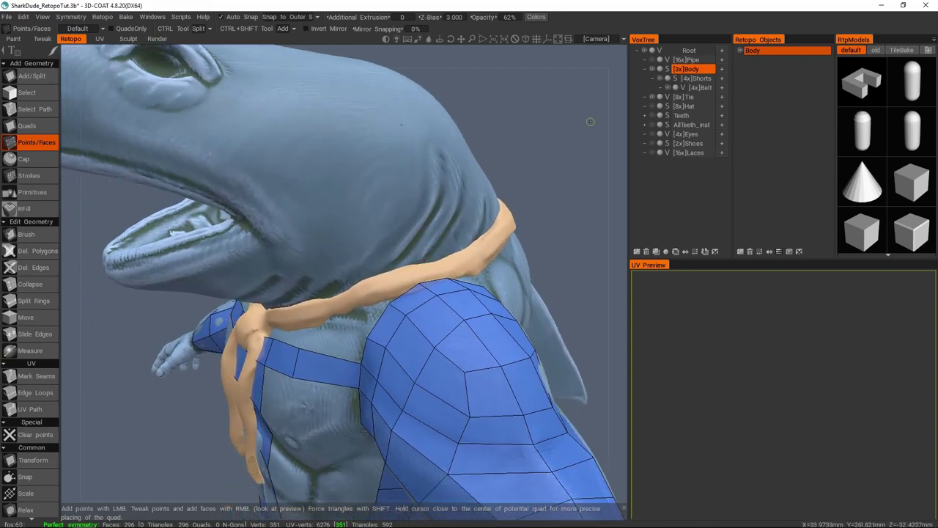
middle_drag(364, 263, 377, 243)
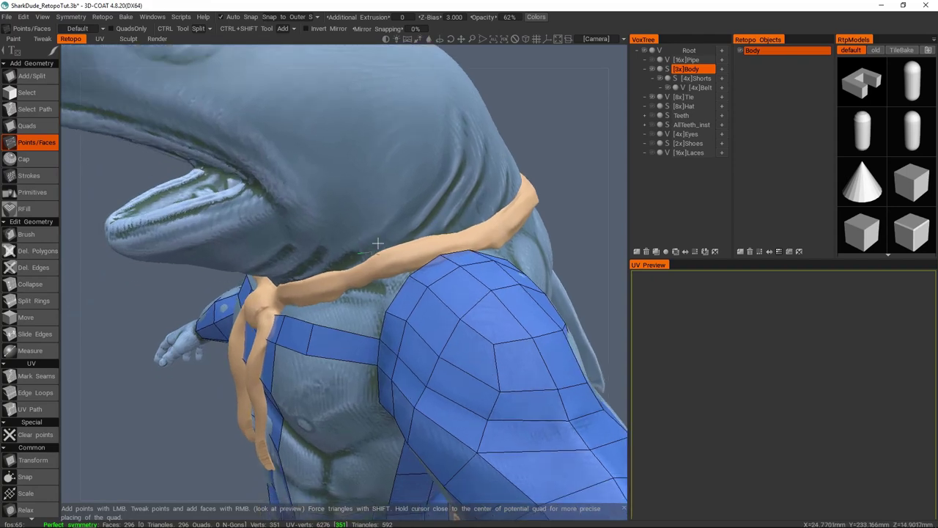
Ghost the Tie object so that the body beneath it can be retopologized.
click(652, 97)
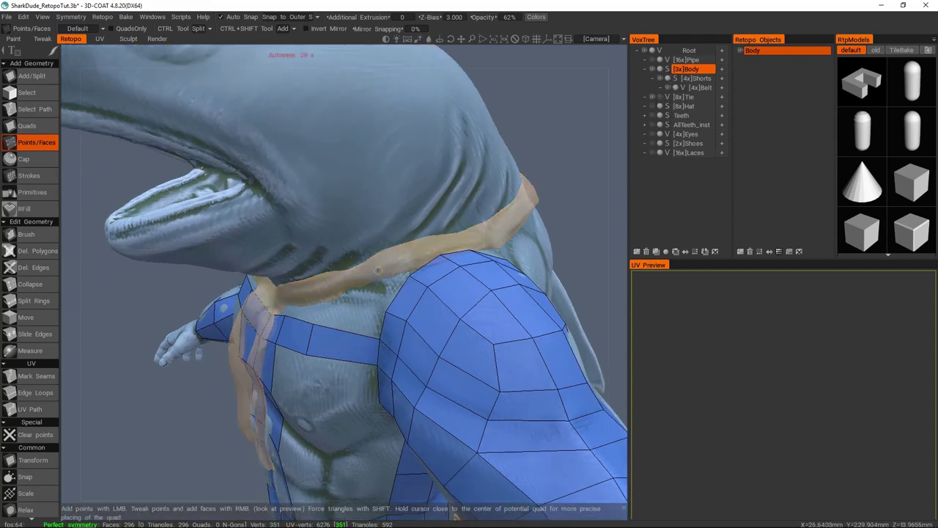
middle_drag(378, 275, 528, 227)
scroll(313, 293, up, 5)
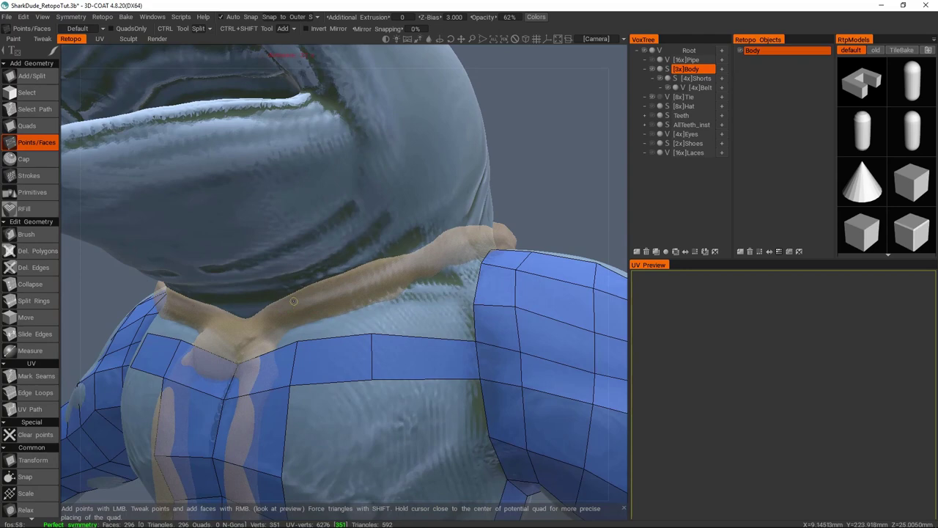
Add two quads along the front of the neck beneath the ghosted tie with the Points/Faces tool.
right_click(326, 293)
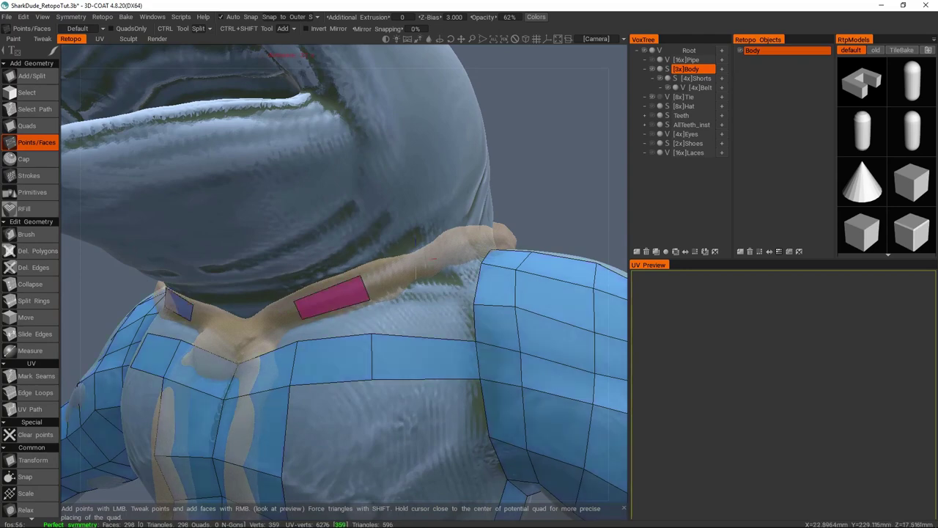
click(415, 255)
click(411, 279)
right_click(393, 272)
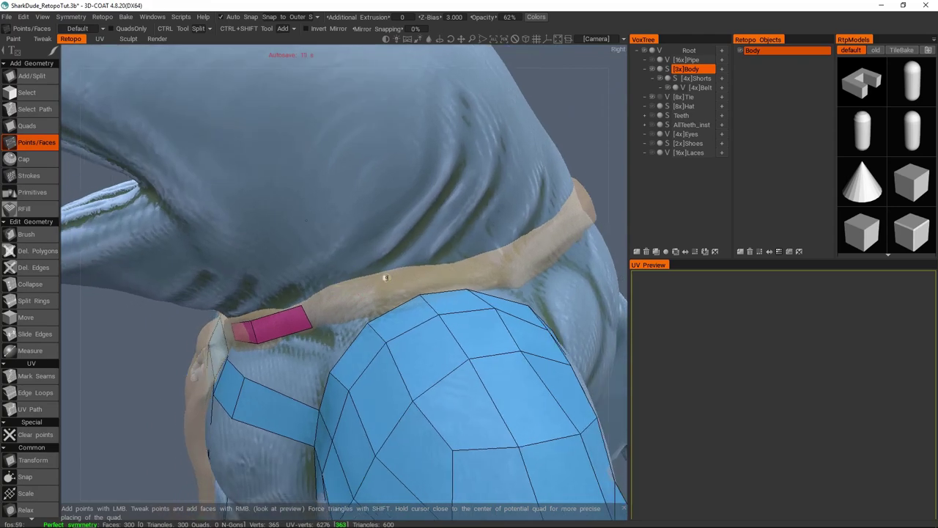
click(385, 278)
click(391, 296)
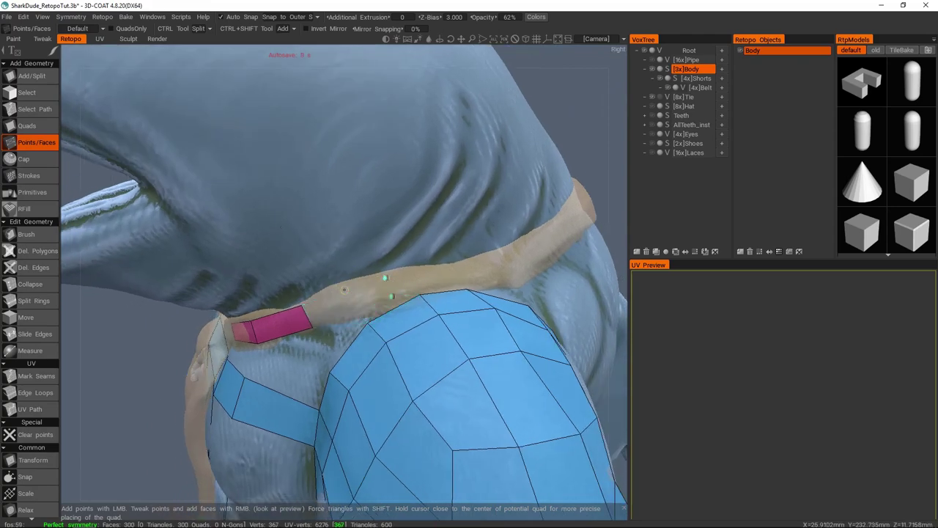
click(385, 278)
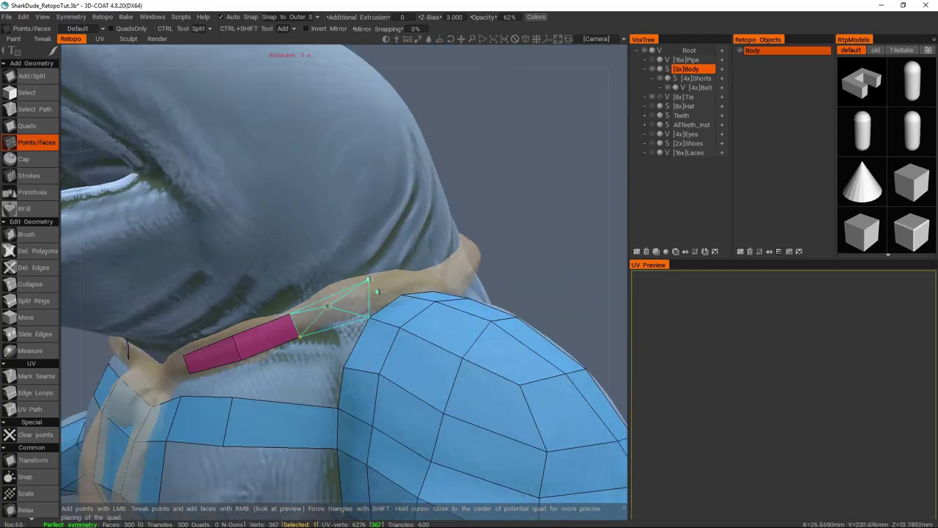
alt+drag(377, 292, 265, 139)
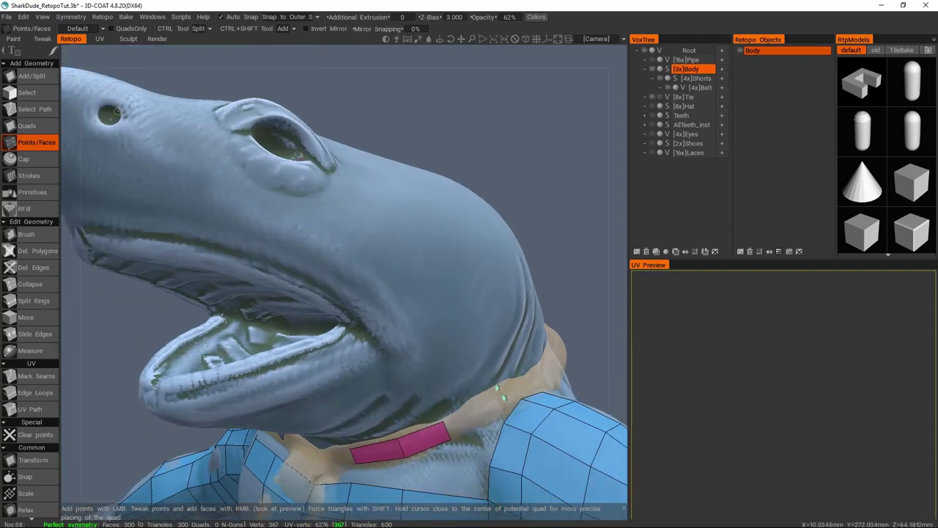
alt+drag(260, 256, 446, 247)
scroll(421, 279, up, 5)
click(458, 248)
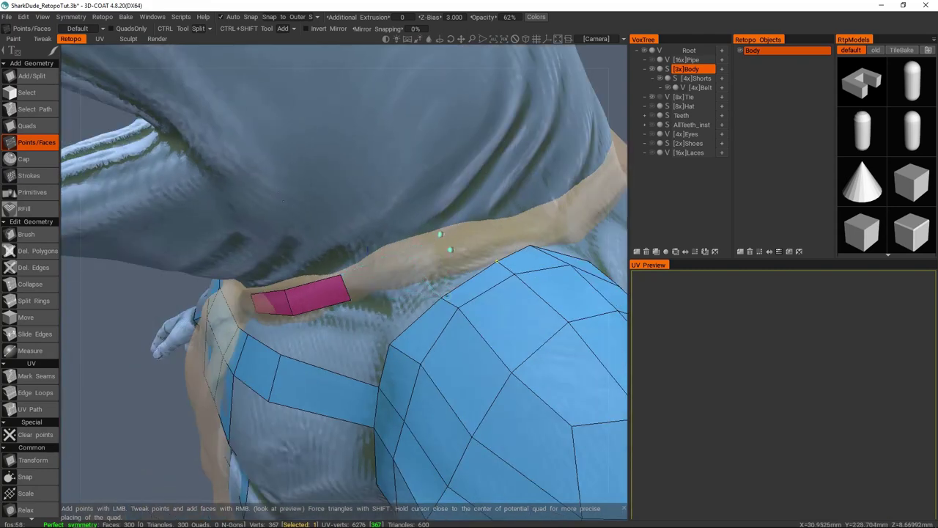
alt+drag(439, 287, 436, 247)
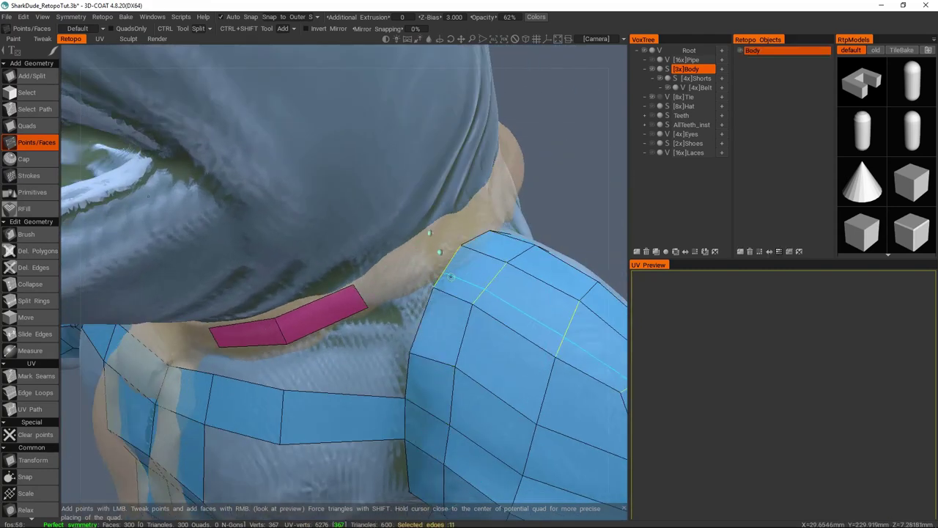
Extend the neck strip by three quads along the tie's path above the shoulder with the Quads tool.
key(space)
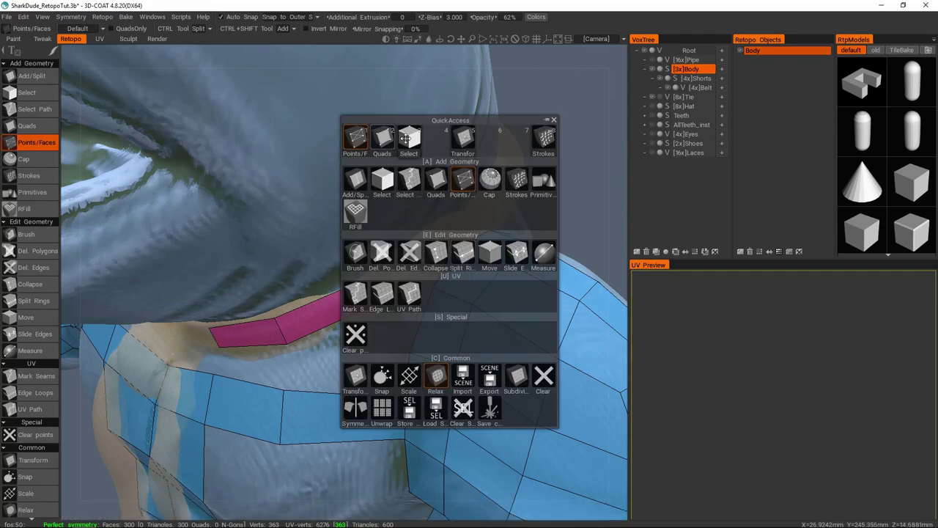
click(382, 140)
alt+drag(367, 220, 329, 264)
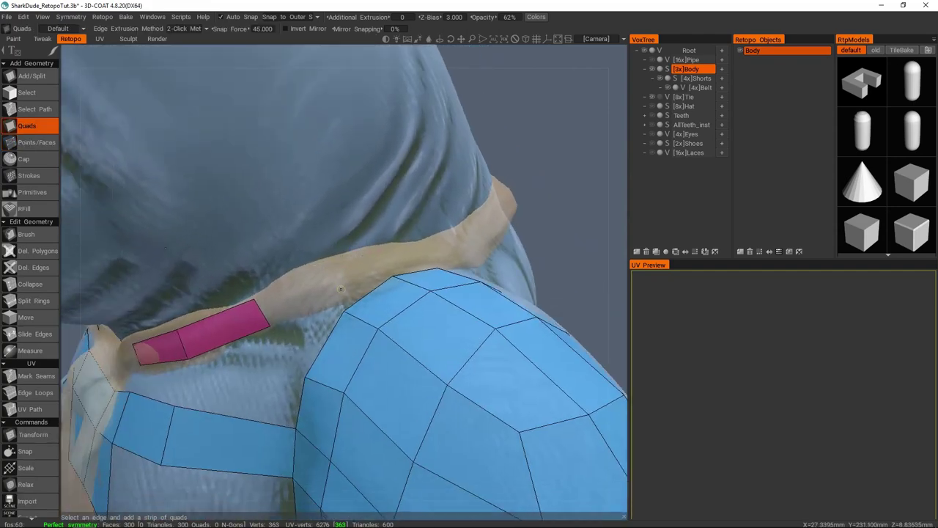
click(267, 318)
click(344, 287)
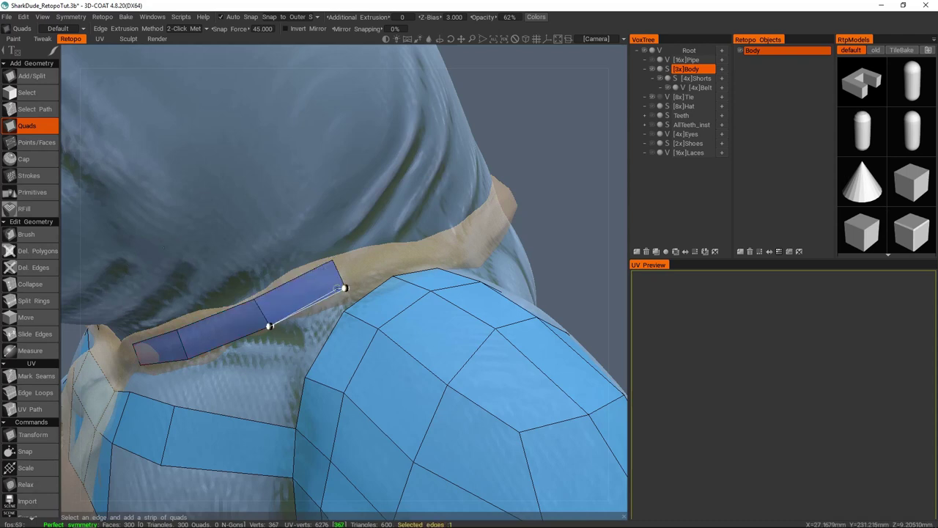
alt+drag(344, 287, 364, 277)
scroll(356, 257, up, 5)
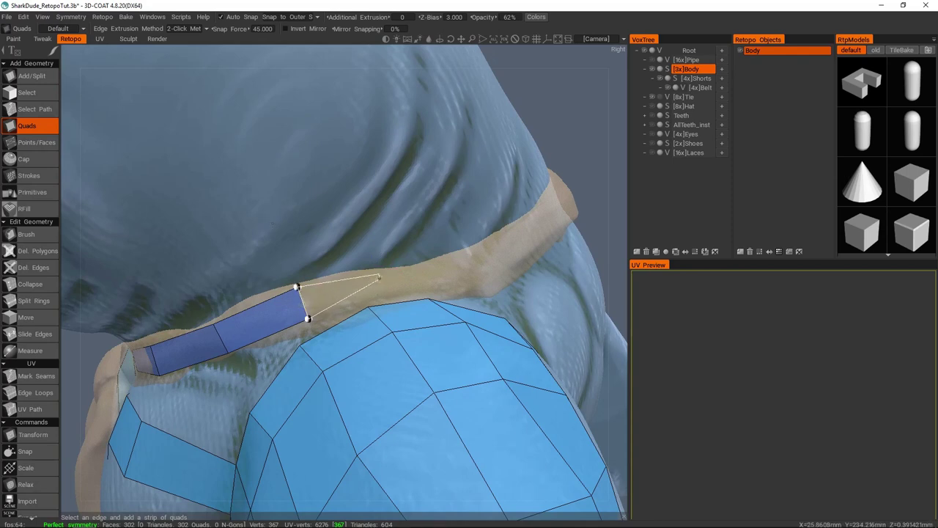
click(382, 283)
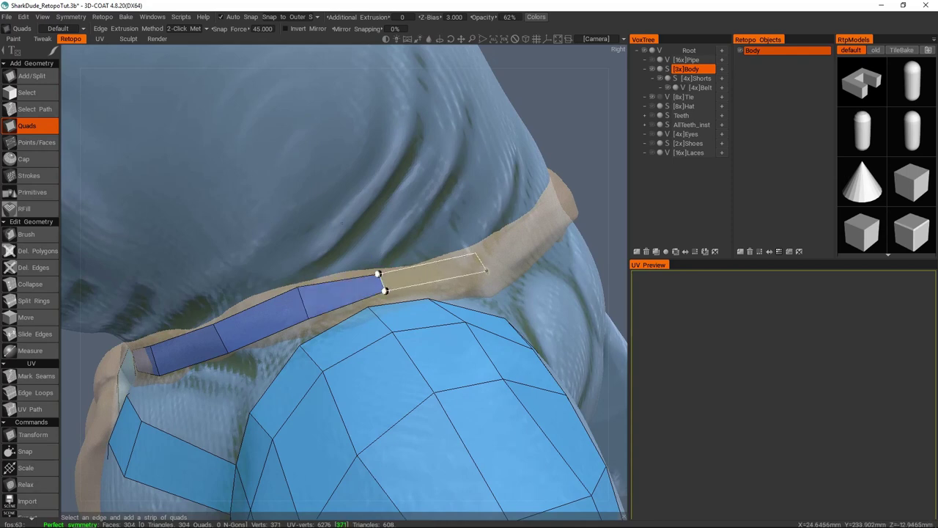
click(483, 267)
Continue the neck strip with three more quads around the back of the neck towards the spine.
alt+drag(414, 194, 302, 217)
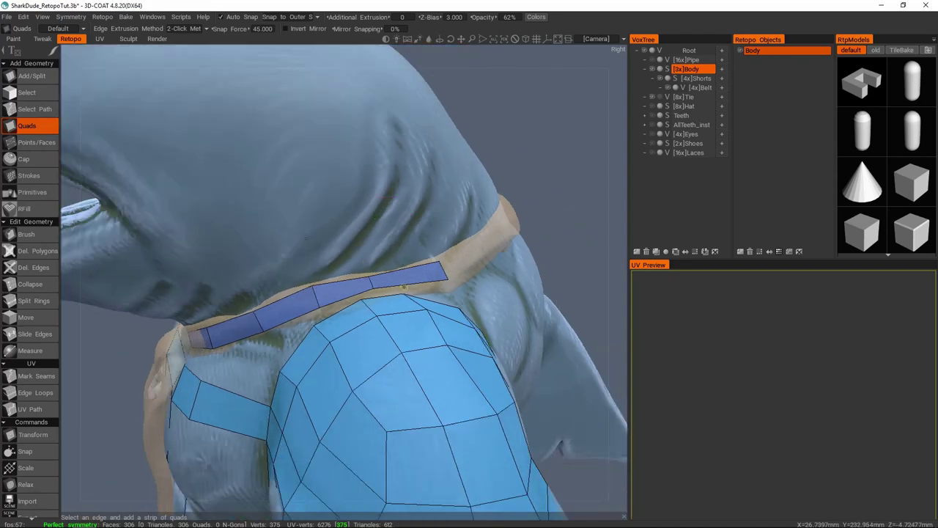
alt+drag(361, 262, 371, 281)
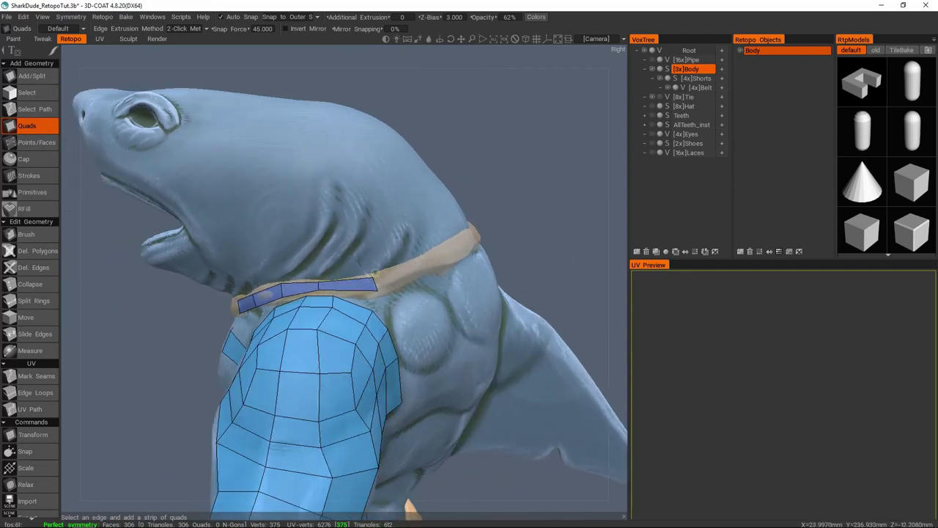
scroll(393, 269, up, 5)
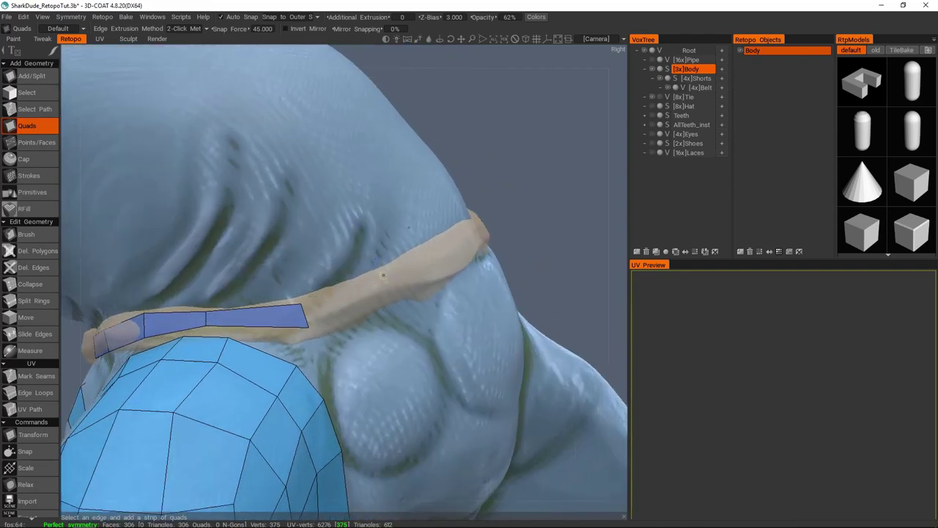
click(305, 314)
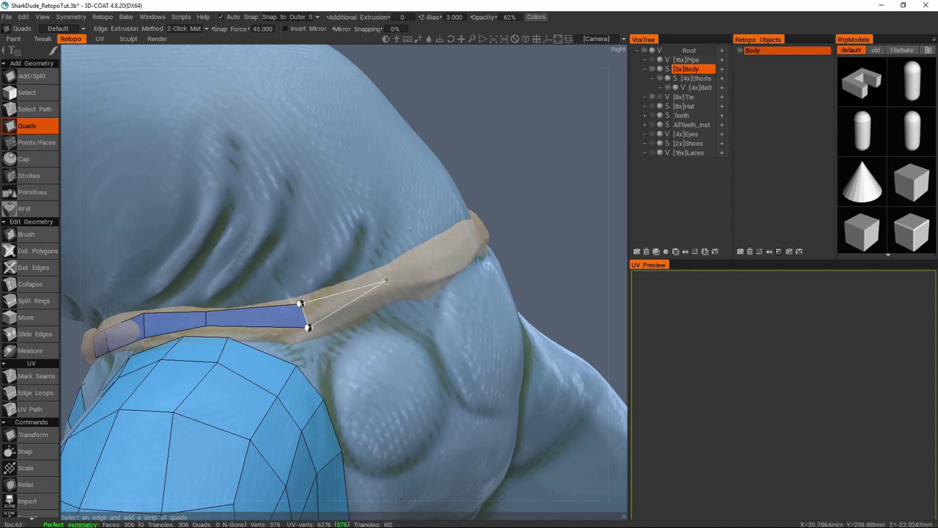
click(391, 299)
middle_drag(391, 299, 312, 312)
click(309, 312)
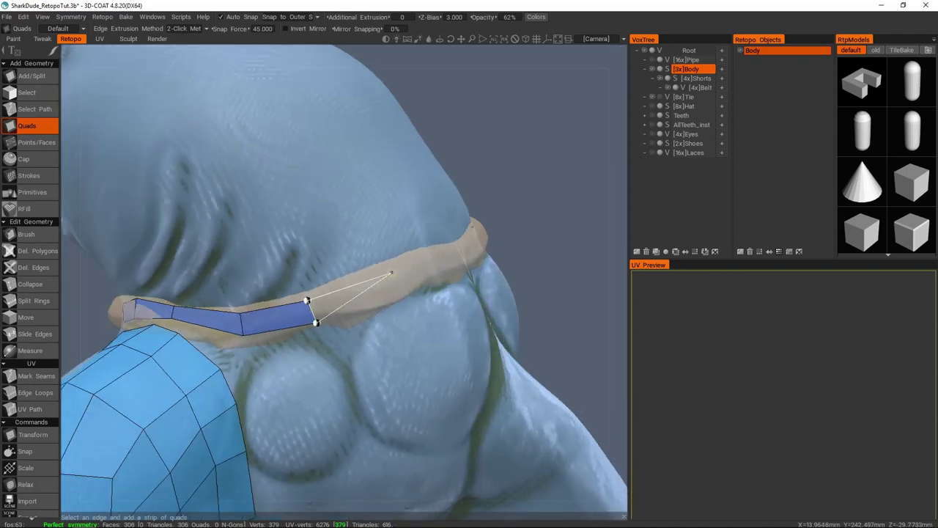
click(403, 294)
middle_drag(399, 293, 354, 292)
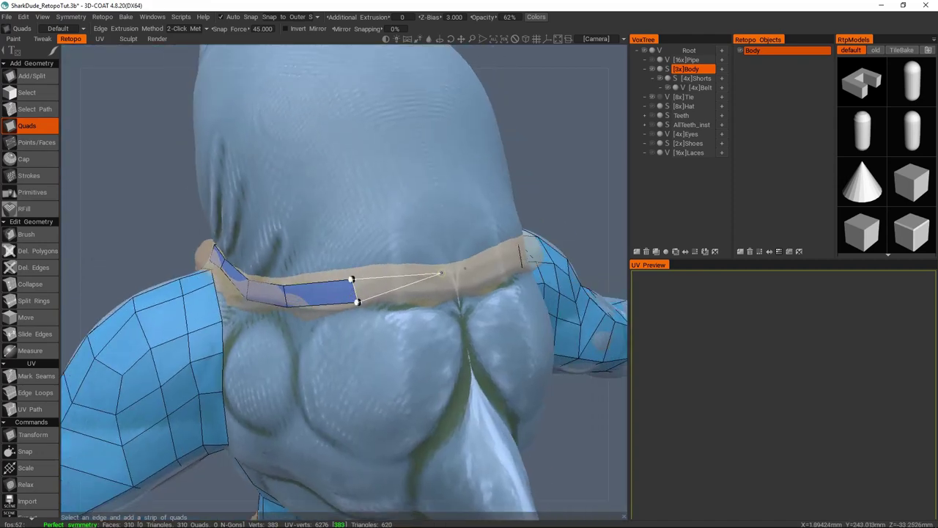
click(449, 293)
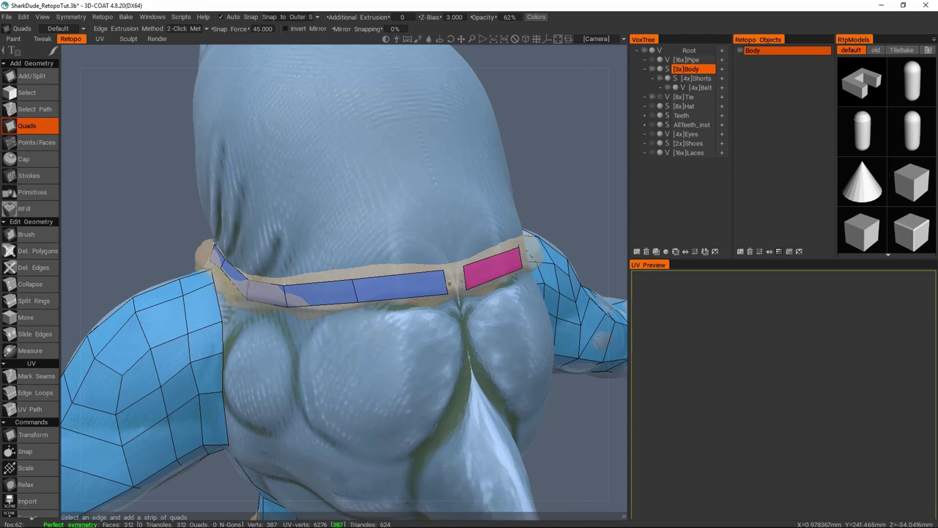
Activate the Points/Faces tool and inspect the neck strip from the back and side.
middle_drag(356, 299, 330, 297)
key(space)
click(296, 168)
middle_drag(296, 169, 457, 276)
scroll(457, 275, up, 3)
middle_drag(205, 341, 367, 279)
scroll(436, 279, down, 3)
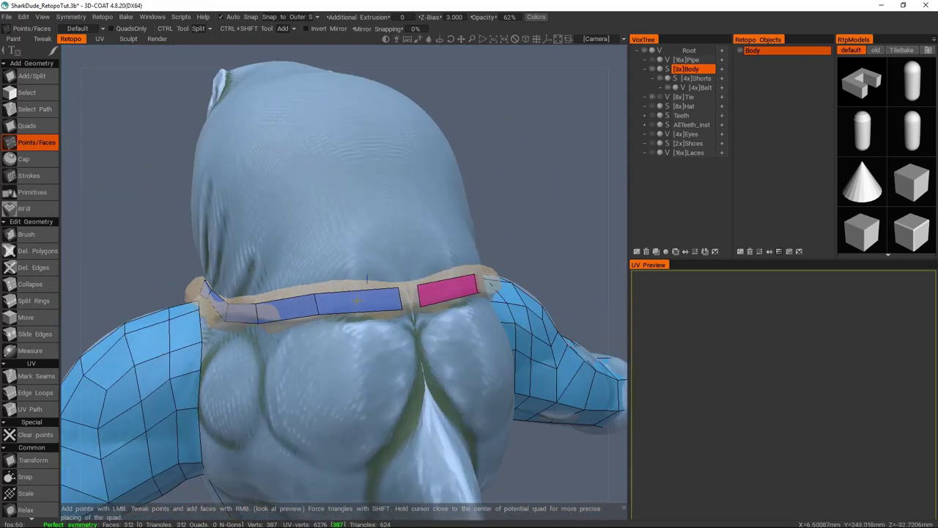
middle_drag(277, 308, 273, 202)
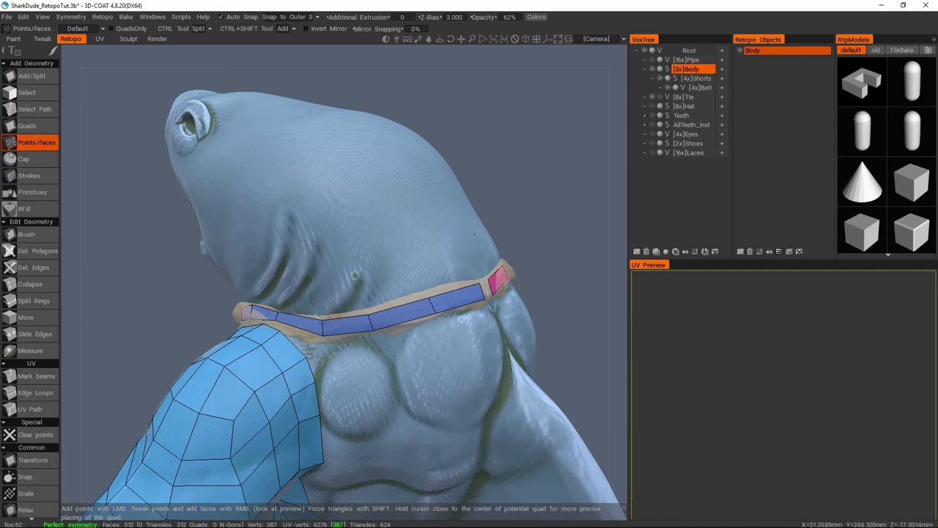
Try to split the neck strip lengthwise with an additional edge ring.
middle_drag(355, 274, 449, 294)
middle_drag(369, 315, 298, 328)
double_click(277, 337)
key(e)
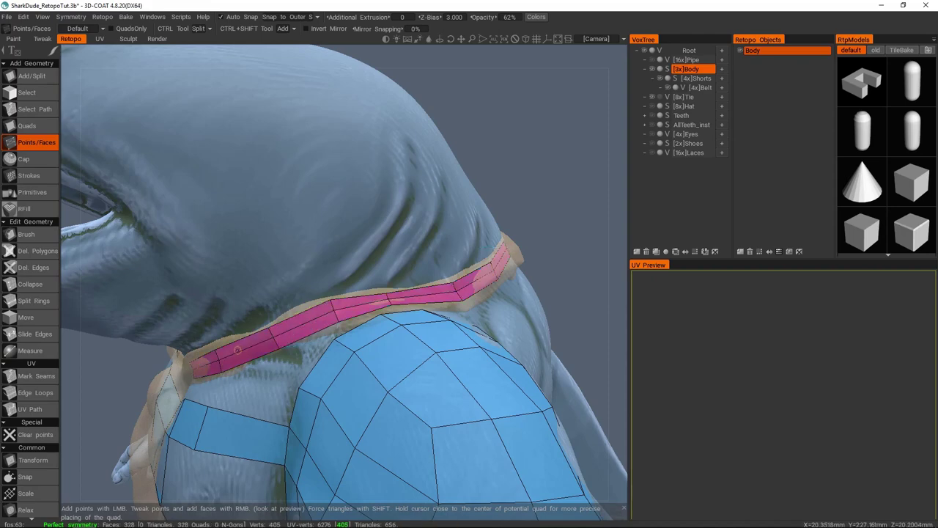
middle_drag(247, 346, 345, 295)
key(ctrl+z)
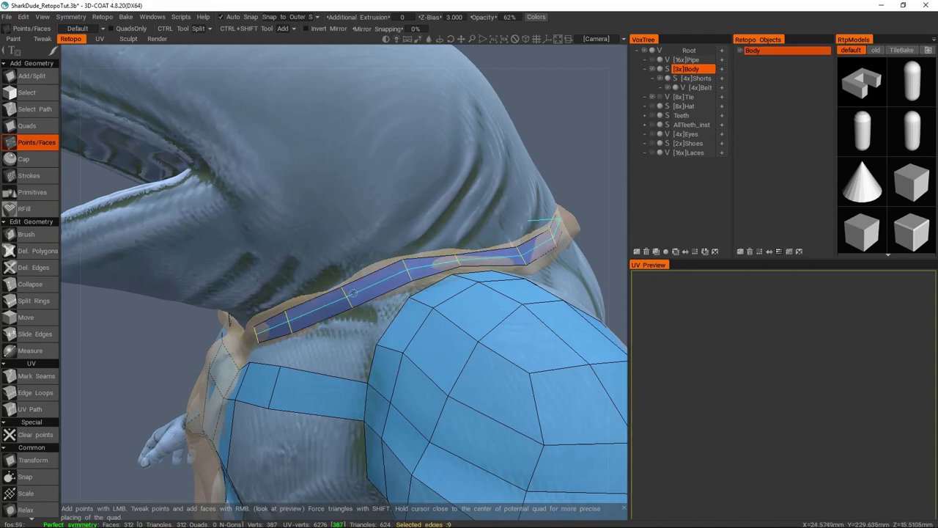
key(Escape)
Move the neck strip's rear end vertices onto the spine's centreline so that the mirrored halves meet.
middle_drag(228, 317, 370, 300)
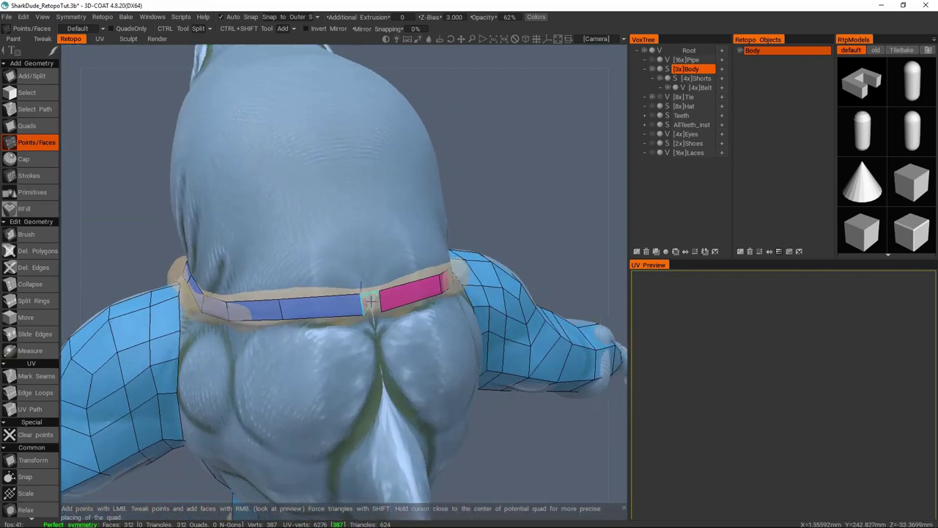
scroll(371, 301, up, 2)
click(380, 307)
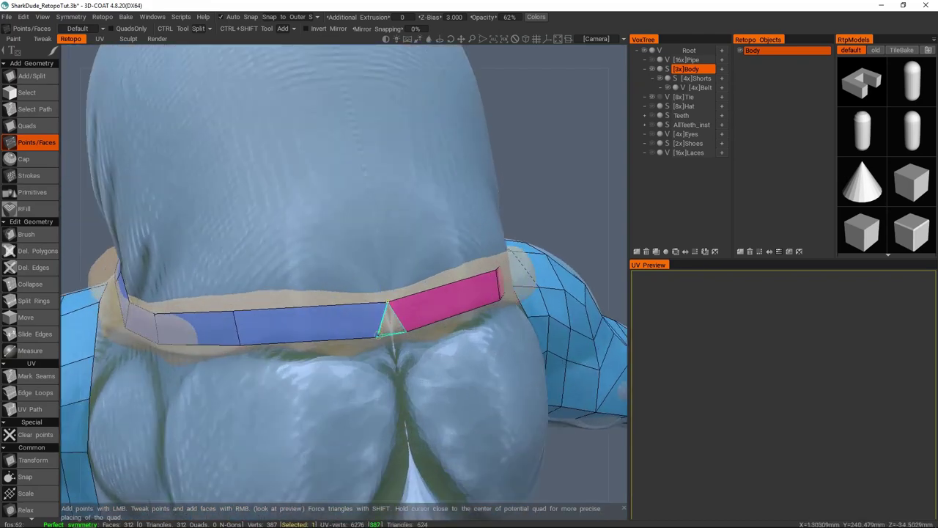
key(ctrl+z)
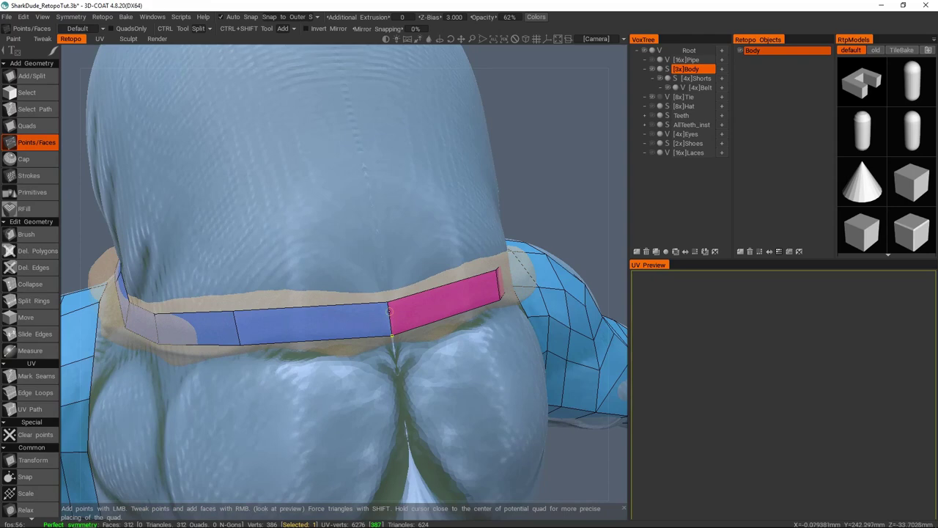
click(384, 302)
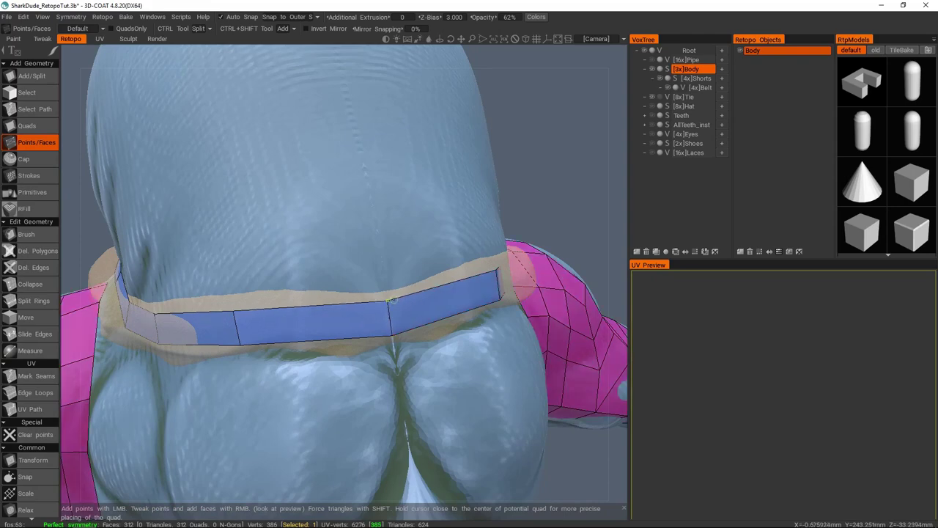
Hide the ghosted Tie and close the neck loop under the chin with a front quad reaching the centreline.
scroll(392, 300, down, 5)
scroll(283, 303, up, 5)
mouse_move(392, 301)
alt+mouse_down()
mouse_move(294, 301)
mouse_move(271, 308)
mouse_move(272, 332)
mouse_move(252, 335)
mouse_move(377, 315)
mouse_move(400, 298)
alt+mouse_up()
scroll(399, 298, up, 3)
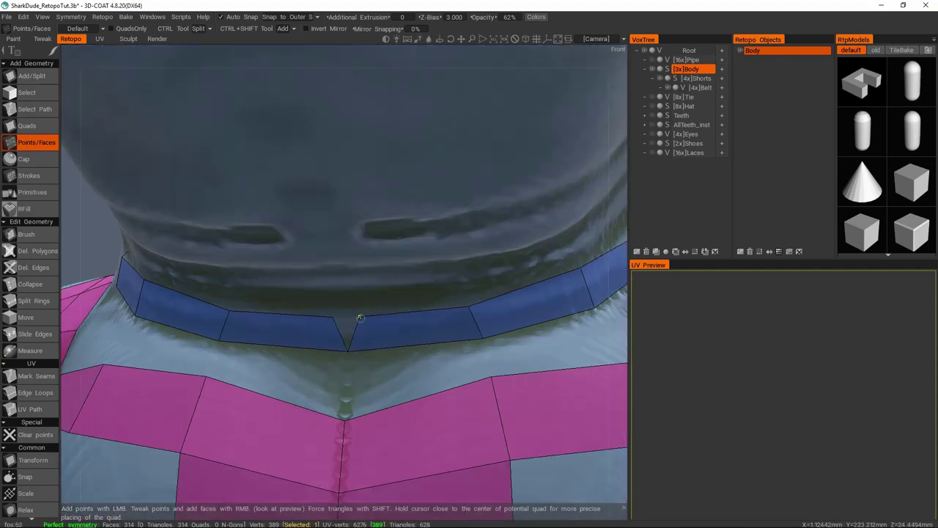
scroll(367, 316, down, 4)
alt+drag(348, 345, 322, 278)
Build a strip of quads along the upper lip from the snout's centreline towards the mouth corner.
click(308, 262)
click(304, 278)
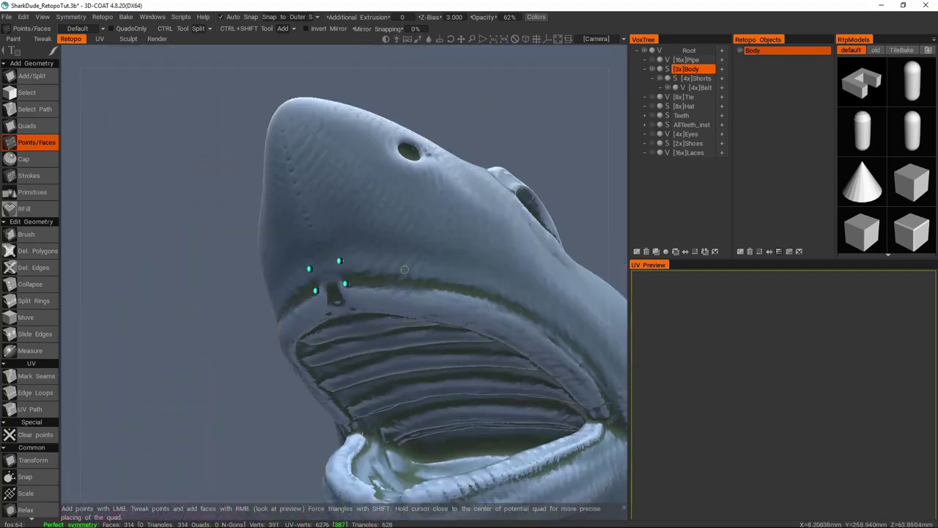
click(324, 254)
click(325, 238)
click(393, 254)
click(390, 273)
click(448, 298)
alt+drag(448, 298, 440, 264)
Carry the mouth strip around the mouth corner and along the outside of the lower lip.
click(475, 289)
click(440, 253)
click(411, 223)
click(370, 206)
click(345, 198)
alt+drag(342, 198, 450, 199)
click(371, 194)
Join the mirrored lower-lip strips by moving their front end vertices onto the centreline.
scroll(339, 225, down, 5)
scroll(450, 198, up, 5)
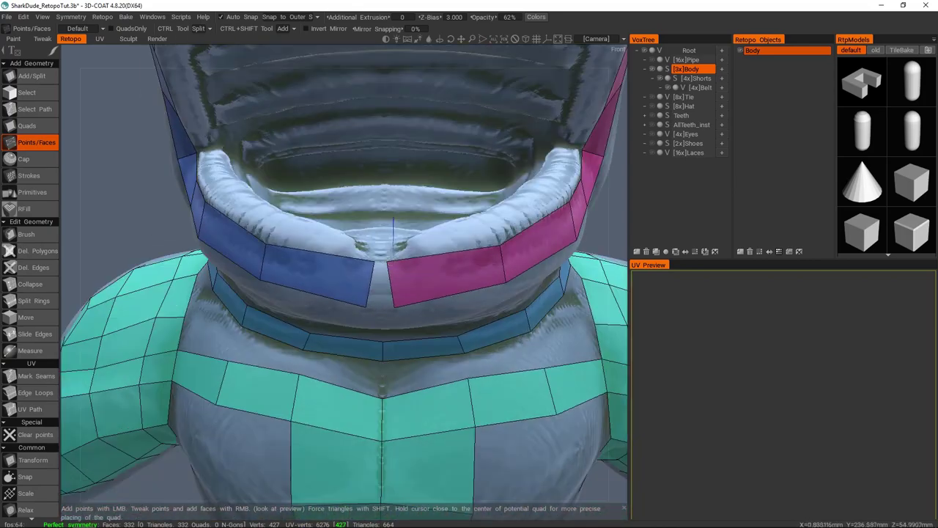
alt+drag(382, 263, 341, 322)
scroll(343, 285, down, 5)
alt+drag(343, 286, 288, 291)
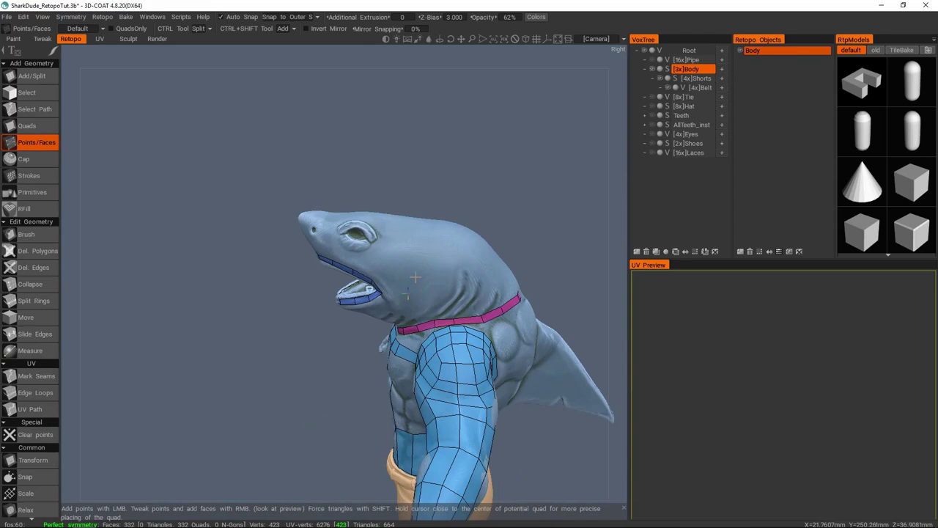
Create a closed ring of eight quads around the eye socket.
scroll(289, 291, up, 5)
scroll(393, 319, down, 3)
alt+drag(393, 319, 410, 279)
scroll(410, 278, up, 3)
right_click(414, 273)
right_drag(413, 273, 307, 283)
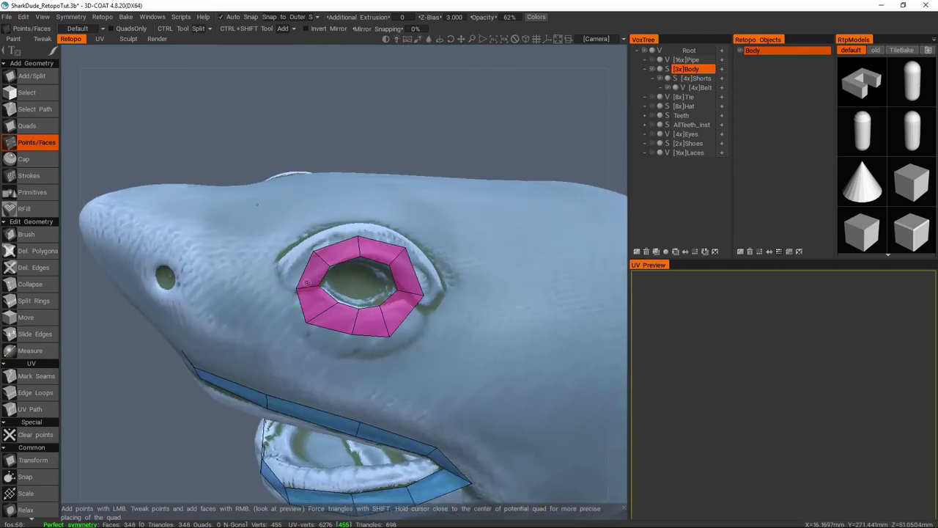
Adjust the eye ring's vertices to follow the shape of the eyelids and socket opening.
scroll(307, 249, down, 3)
alt+drag(307, 249, 374, 289)
scroll(374, 289, up, 3)
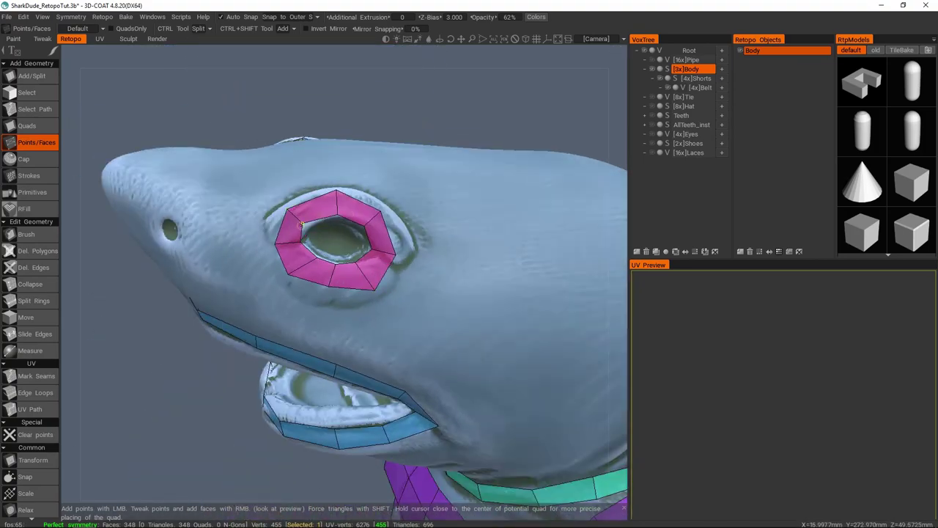
scroll(374, 289, up, 2)
Add an inner ring of eight quads inside the eye socket, joined to the surrounding eye ring.
alt+drag(374, 289, 315, 242)
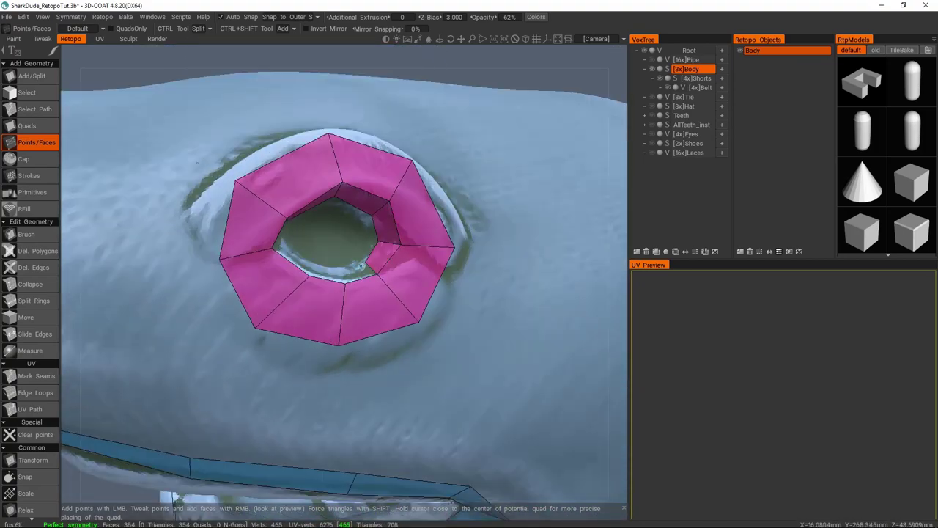
scroll(289, 227, up, 2)
click(289, 227)
scroll(290, 227, down, 3)
alt+drag(266, 296, 374, 295)
scroll(374, 296, up, 2)
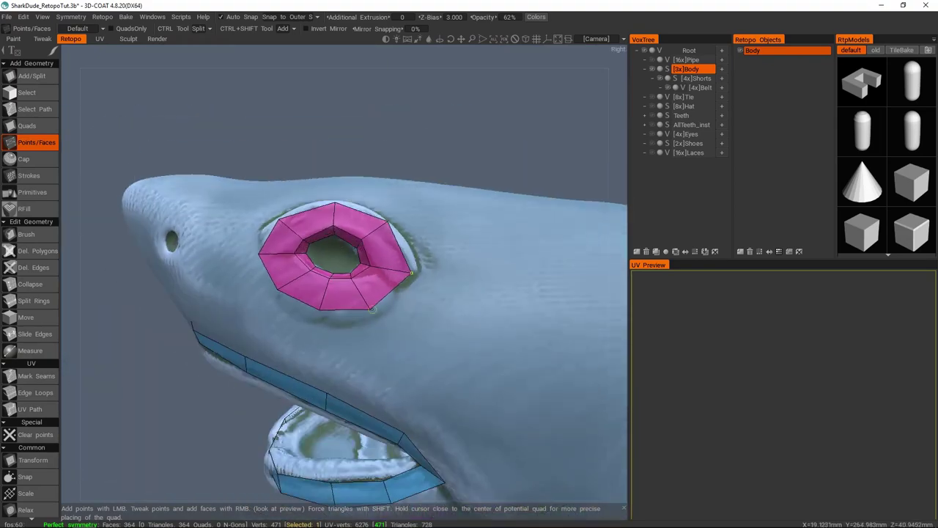
Add mirrored quads above the neck loop at the back of the head and join them along the centreline.
scroll(307, 286, down, 3)
alt+drag(307, 286, 366, 261)
scroll(367, 262, up, 2)
click(360, 269)
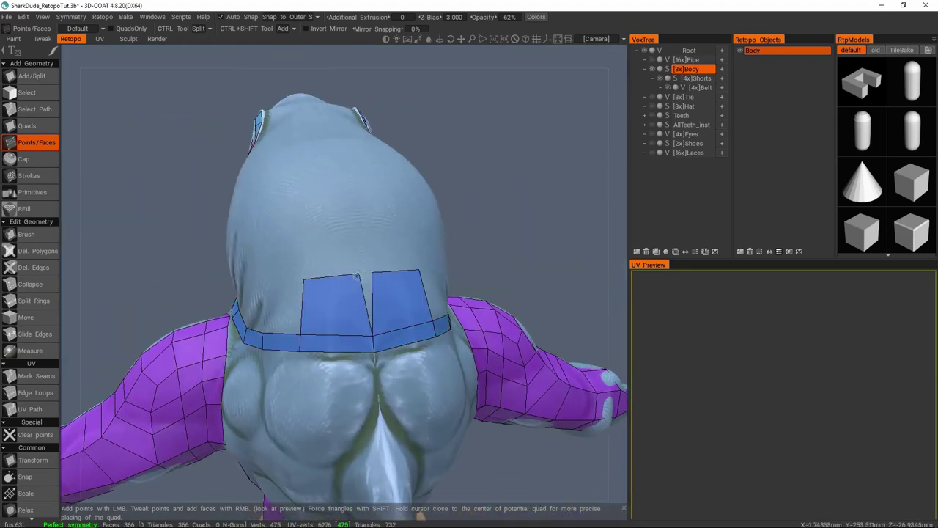
scroll(362, 272, down, 2)
alt+drag(362, 272, 330, 255)
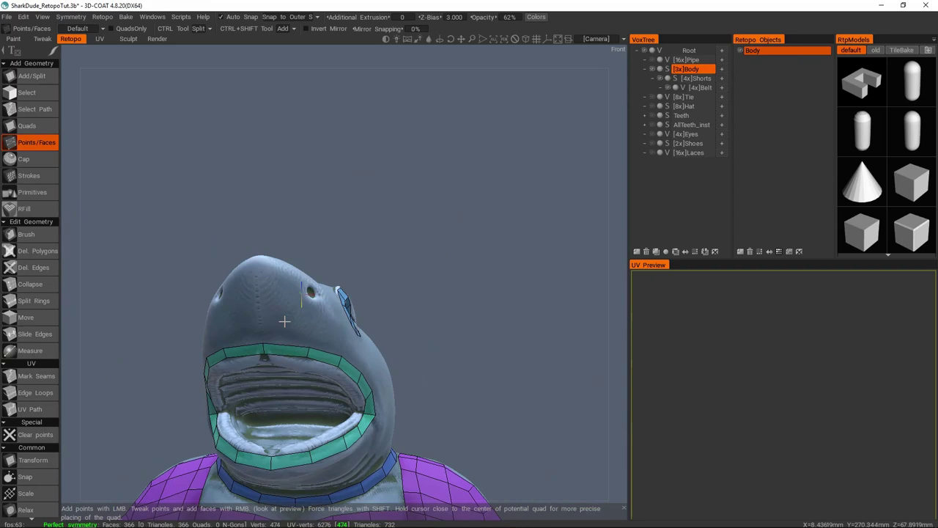
alt+drag(280, 344, 402, 285)
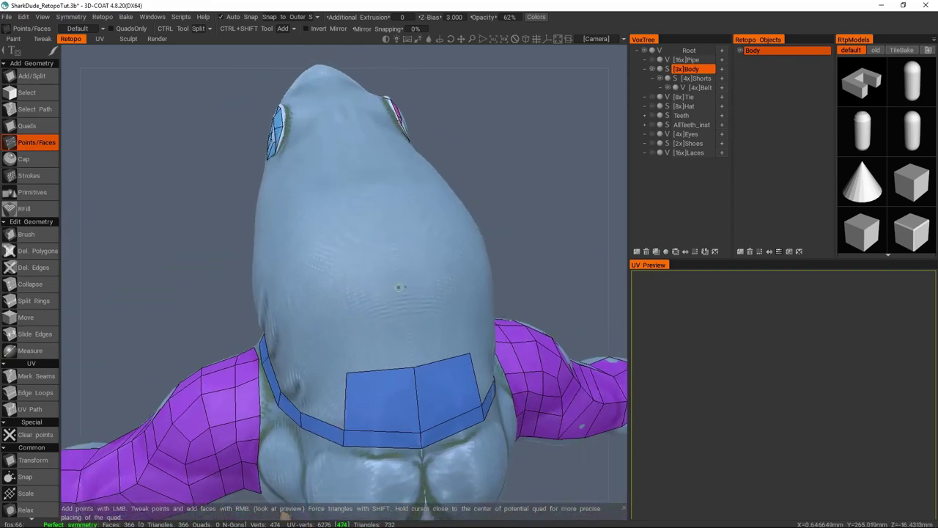
Extend the mirrored centre strip from the back of the neck over the top of the head toward the snout.
click(401, 285)
click(342, 237)
click(372, 232)
click(374, 231)
click(400, 229)
alt+drag(388, 218, 362, 298)
click(362, 278)
alt+drag(361, 235, 314, 311)
Continue the centre strip from the upper lip up the front of the snout and connect it over the nose tip.
click(314, 310)
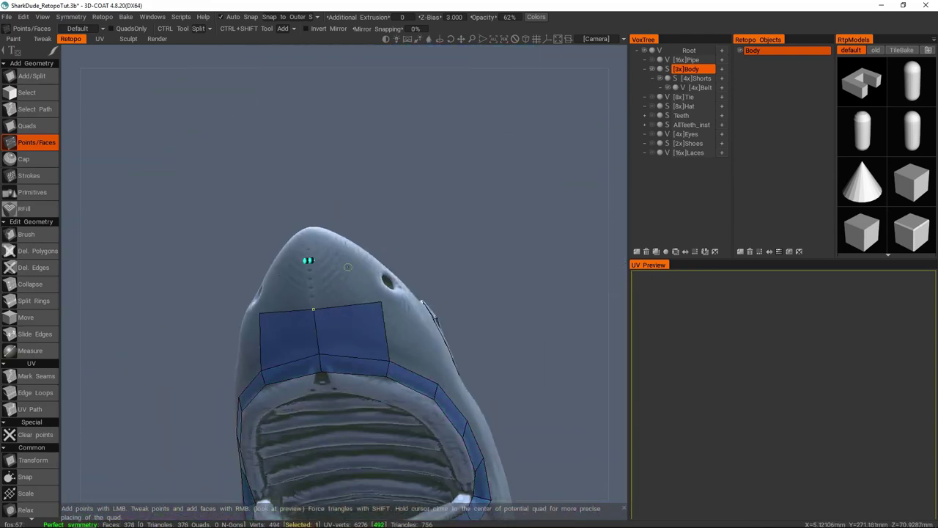
click(348, 267)
alt+drag(347, 267, 129, 339)
click(340, 277)
alt+drag(374, 247, 314, 259)
Try to extend quads from the nose tip along the side of the snout toward the nostril.
click(374, 276)
click(330, 313)
click(292, 277)
click(340, 279)
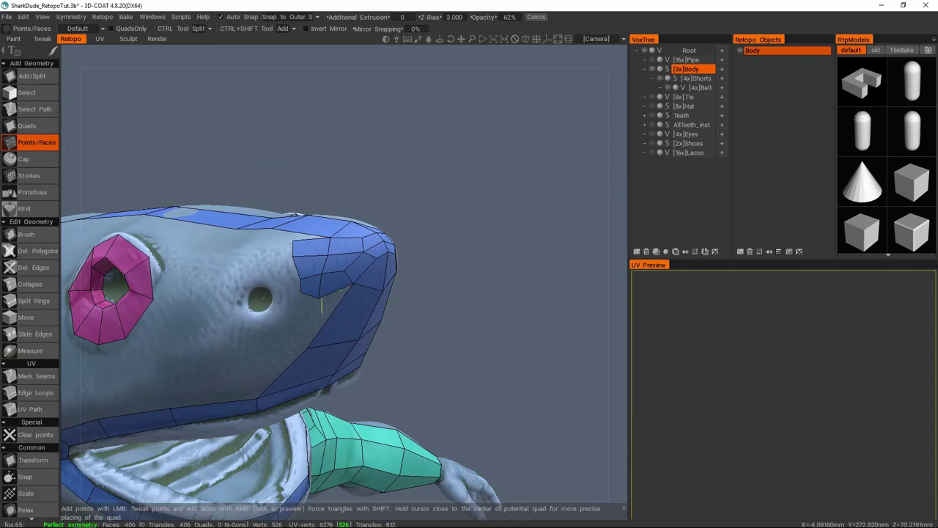
Undo the quads added on the side of the snout.
key(ctrl+z)
key(ctrl+z)
key(ctrl+z)
key(ctrl+z)
key(ctrl+z)
key(ctrl+z)
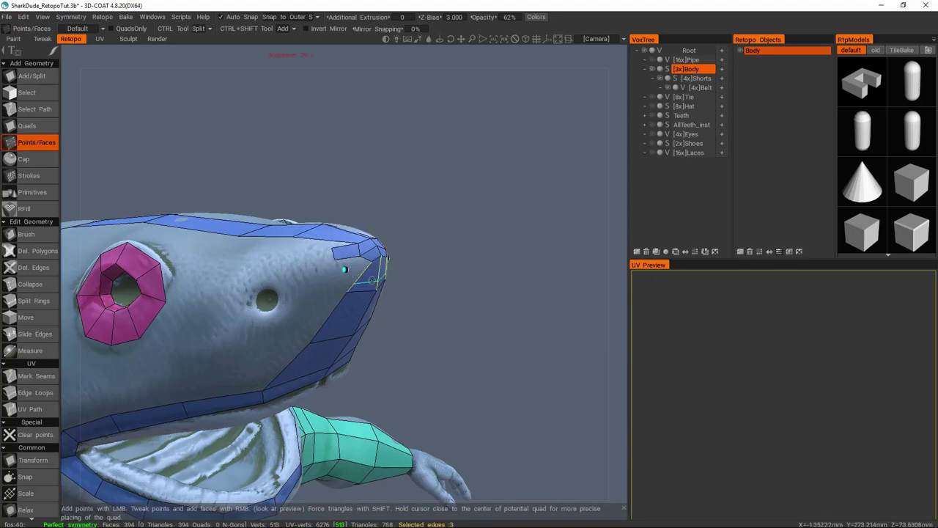
key(ctrl+z)
Add mirrored centre quads on the throat between the neck loop and the lower lip, welded at the centreline.
alt+drag(372, 280, 411, 264)
click(385, 261)
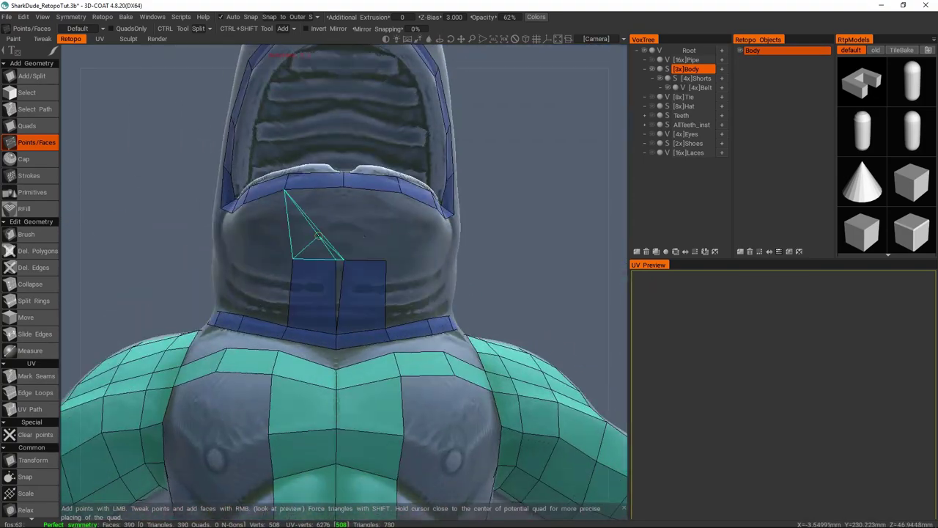
drag(346, 257, 348, 262)
right_click(316, 223)
alt+drag(316, 224, 349, 193)
key(ctrl+z)
Extend the centre strip below the neck loop down the upper back and along both sides of the dorsal fin.
alt+drag(355, 250, 279, 256)
click(384, 213)
click(311, 218)
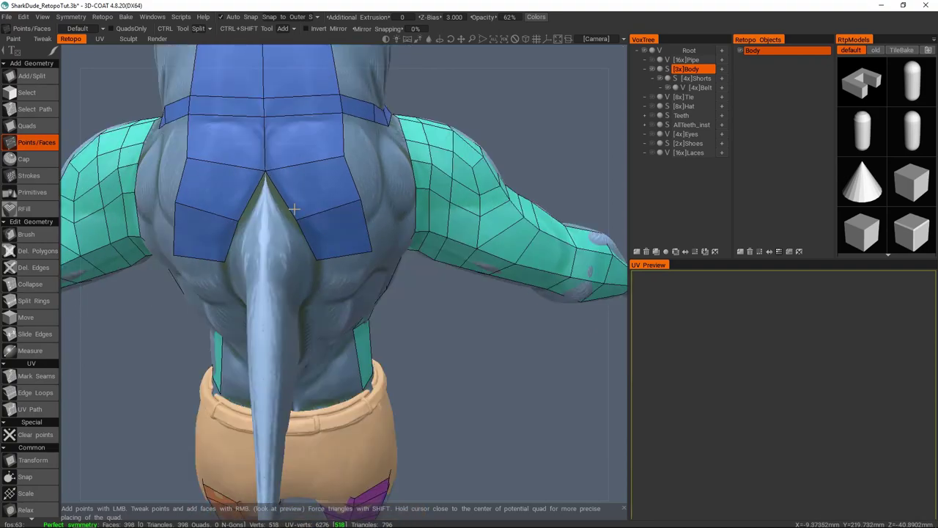
scroll(270, 271, up, 3)
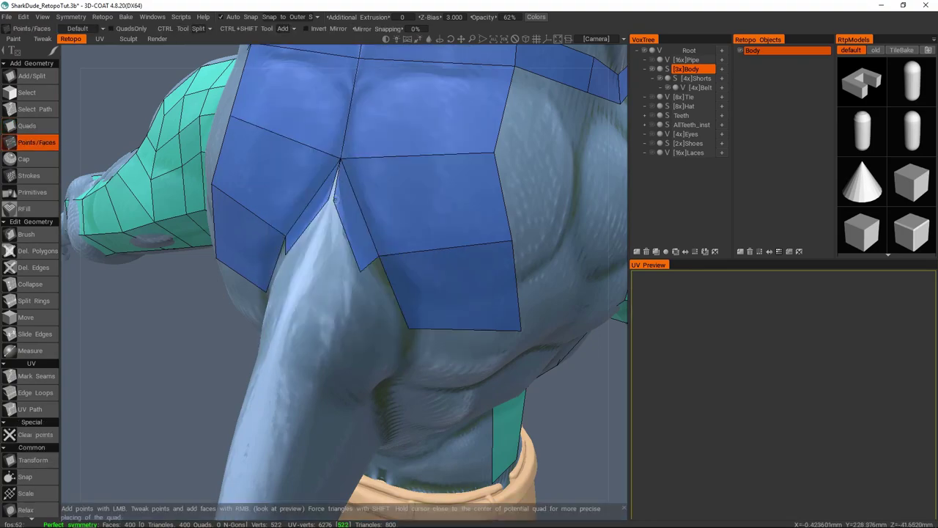
alt+drag(331, 201, 352, 235)
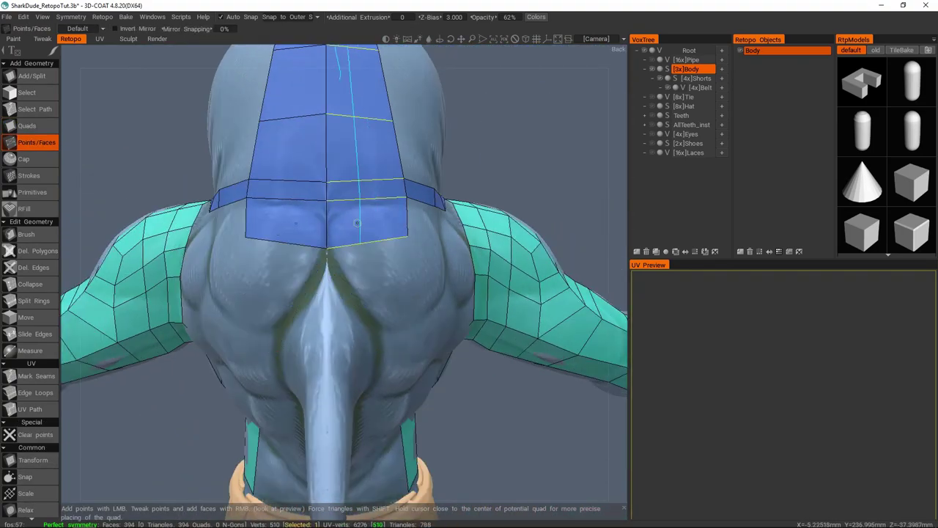
Try splitting the centre strip on the head and upper back lengthwise and shaping its end around the fin base.
alt+drag(352, 234, 354, 244)
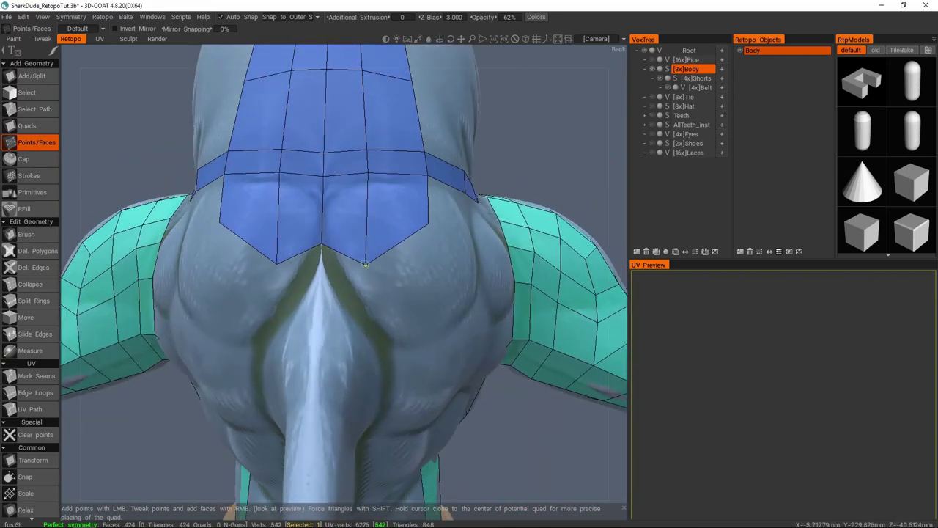
alt+drag(365, 264, 352, 293)
click(353, 300)
right_click(353, 300)
alt+drag(424, 233, 342, 293)
click(369, 222)
click(350, 252)
scroll(342, 293, down, 5)
key(ctrl+z)
Run the back strip down beside the dorsal fin and close it with a quad at the waistband.
scroll(386, 235, down, 2)
scroll(386, 235, up, 2)
alt+drag(386, 235, 367, 220)
scroll(359, 234, up, 2)
click(335, 284)
click(371, 285)
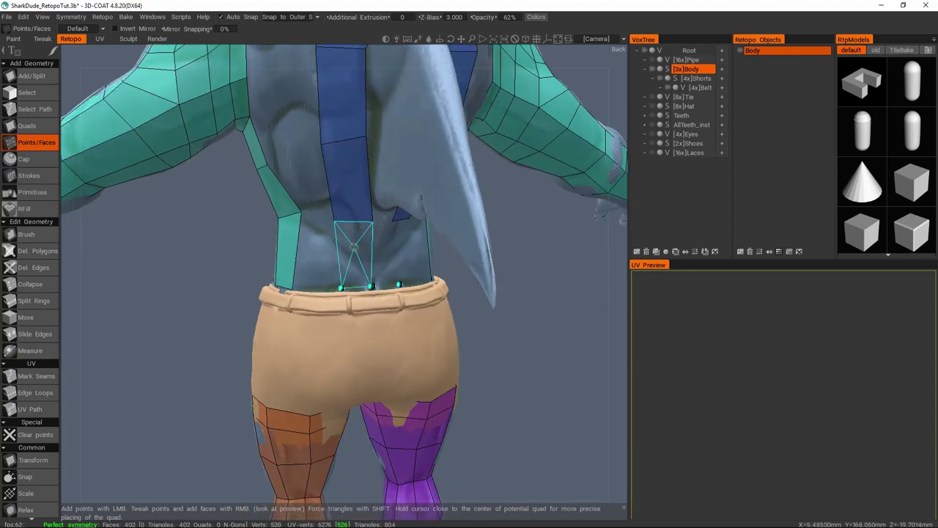
right_click(382, 288)
Fill the waist above the belt with a row of quads and bridge the outer hip down to the thigh.
alt+drag(382, 288, 351, 237)
alt+drag(266, 288, 382, 249)
click(215, 312)
click(355, 236)
click(362, 249)
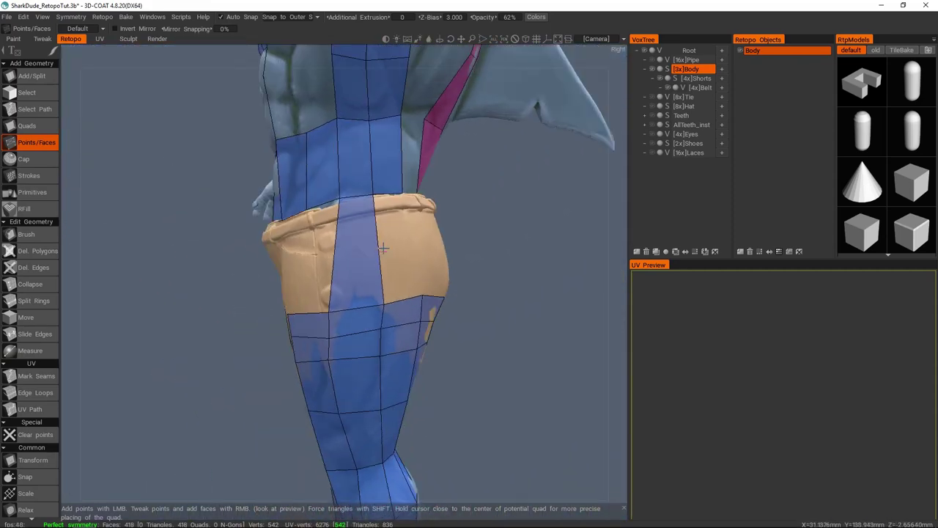
Try to extend the front of the thighs upward over the shorts with a row of quads.
alt+drag(352, 316, 381, 235)
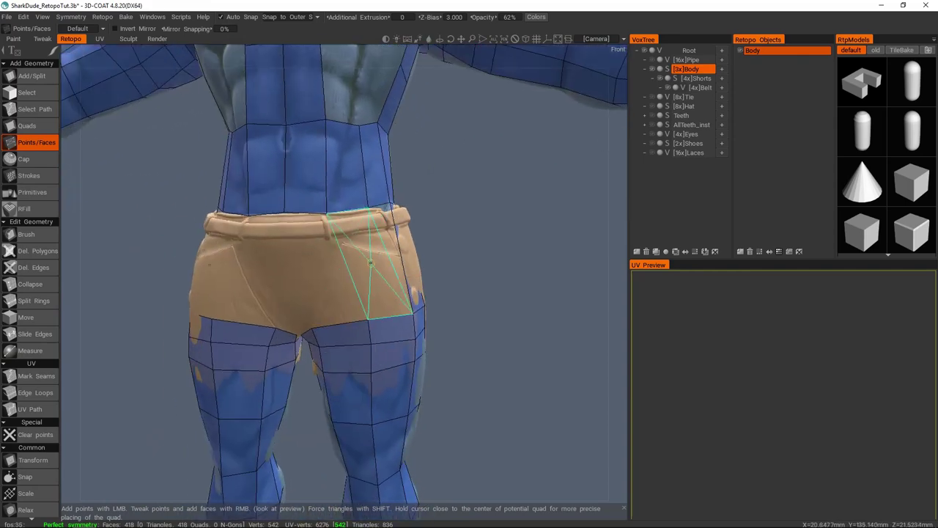
alt+drag(369, 262, 440, 261)
click(433, 252)
click(390, 273)
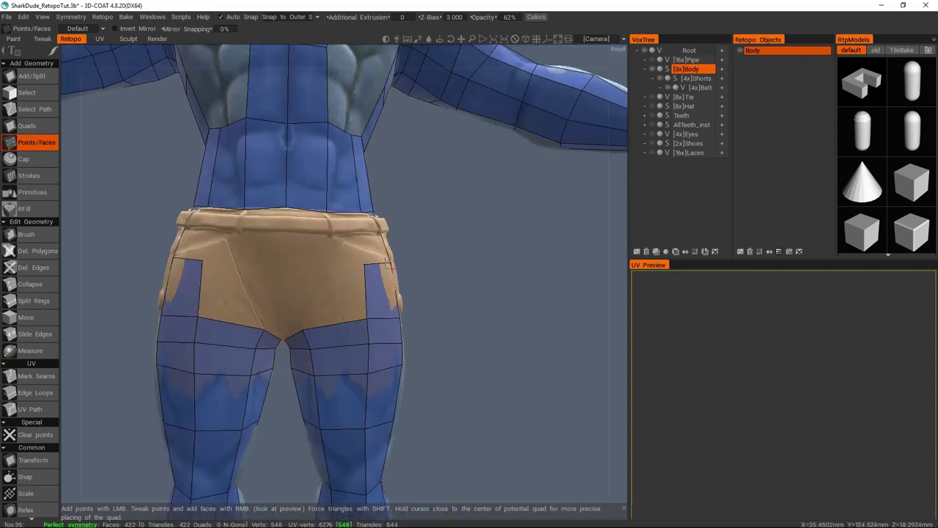
click(341, 292)
alt+drag(341, 291, 327, 254)
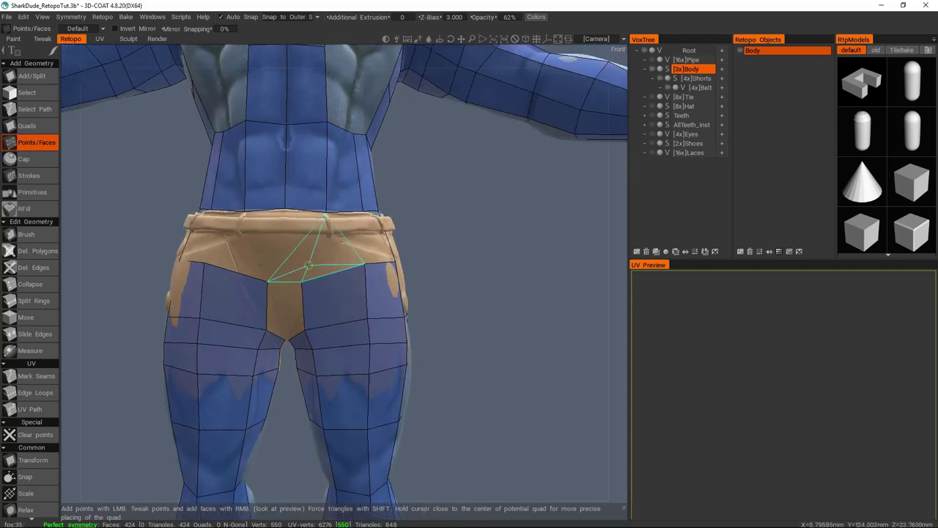
alt+drag(313, 260, 357, 318)
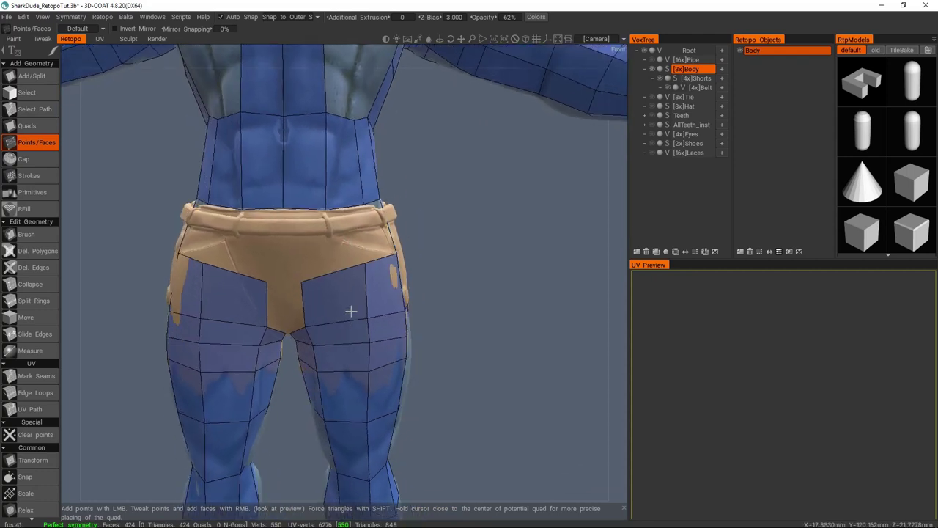
Undo the quads added over the front of the shorts.
key(ctrl+z)
alt+drag(356, 314, 426, 269)
key(ctrl+z)
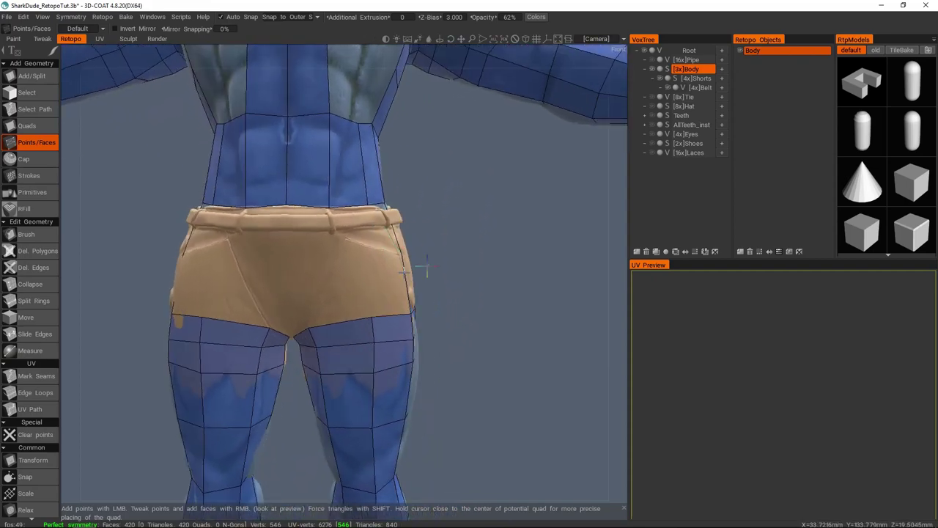
Build a mirrored strip of quads along the groin crease from the inner thigh up to the belt.
alt+drag(339, 279, 355, 265)
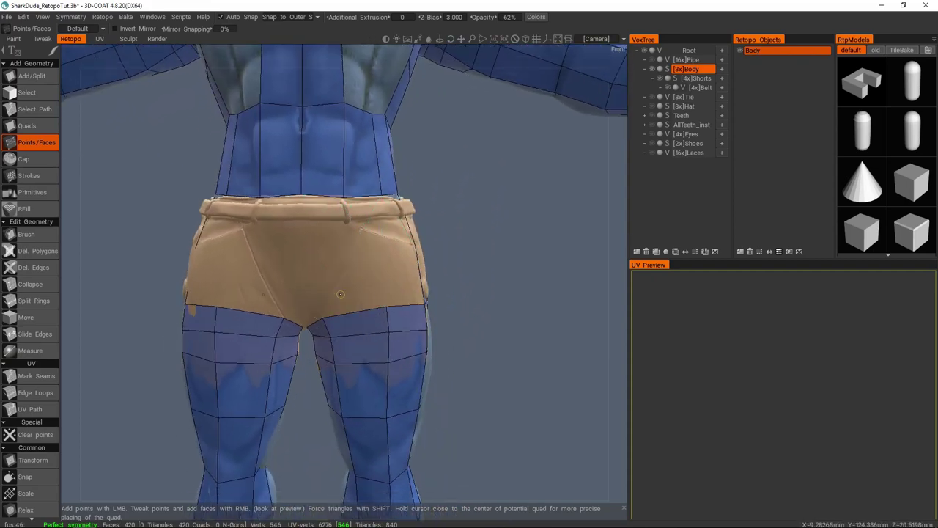
alt+drag(335, 306, 320, 286)
click(305, 283)
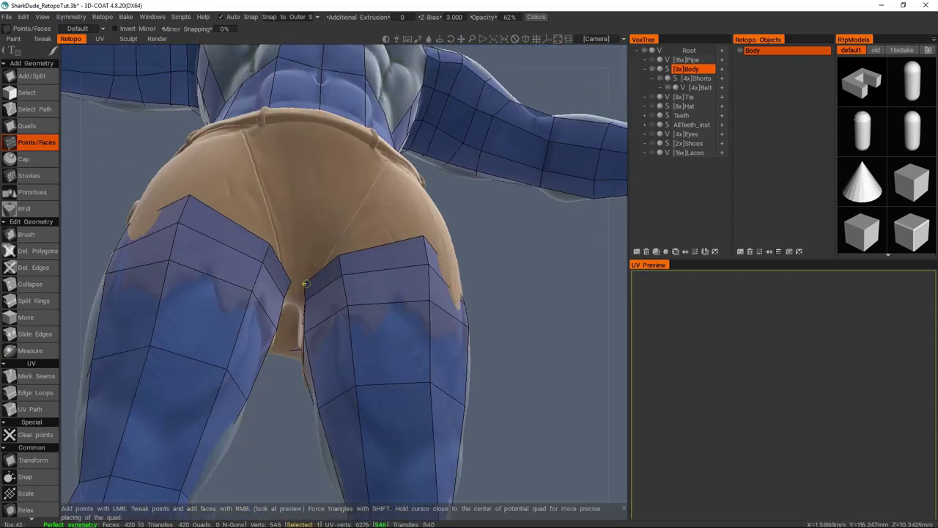
alt+drag(367, 236, 376, 191)
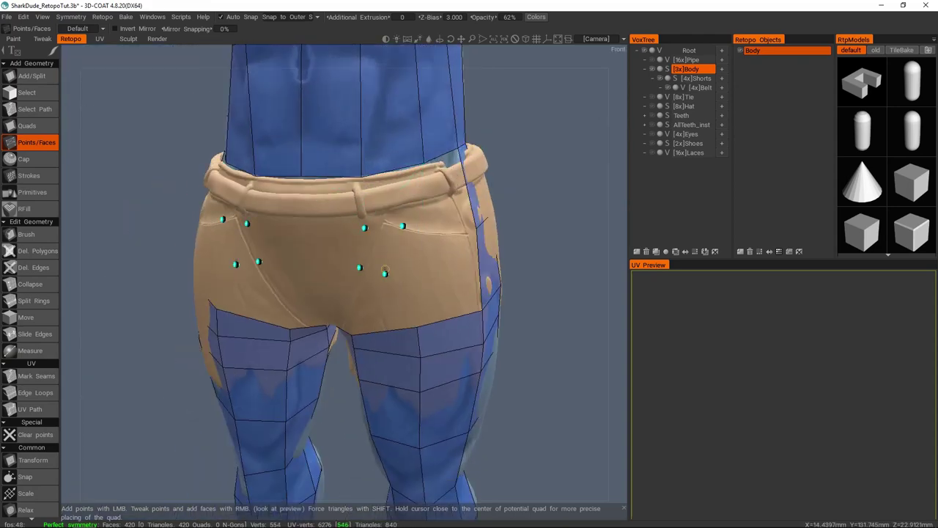
right_click(385, 269)
alt+drag(385, 269, 322, 291)
click(26, 125)
click(347, 287)
click(346, 287)
key(p)
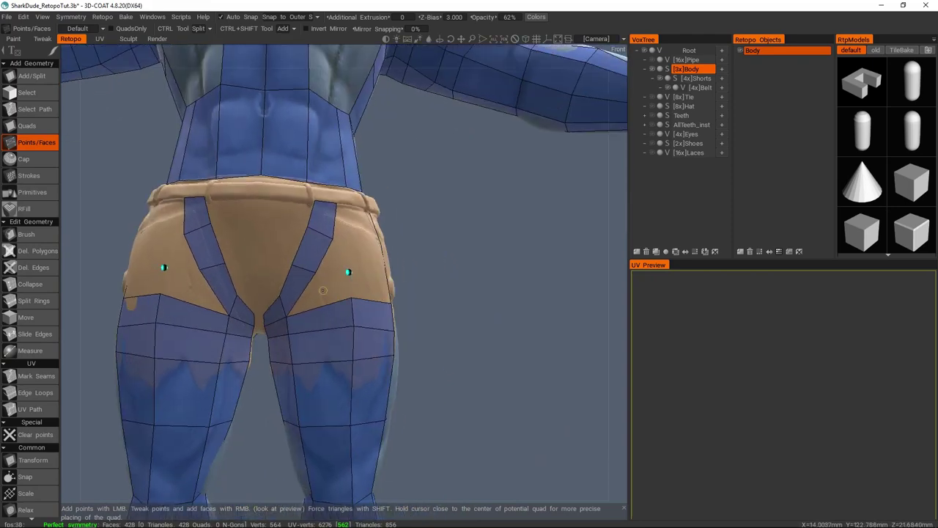
Bridge the lower groin strip to the top edge of the front thigh with a quad and adjust its vertices.
click(315, 274)
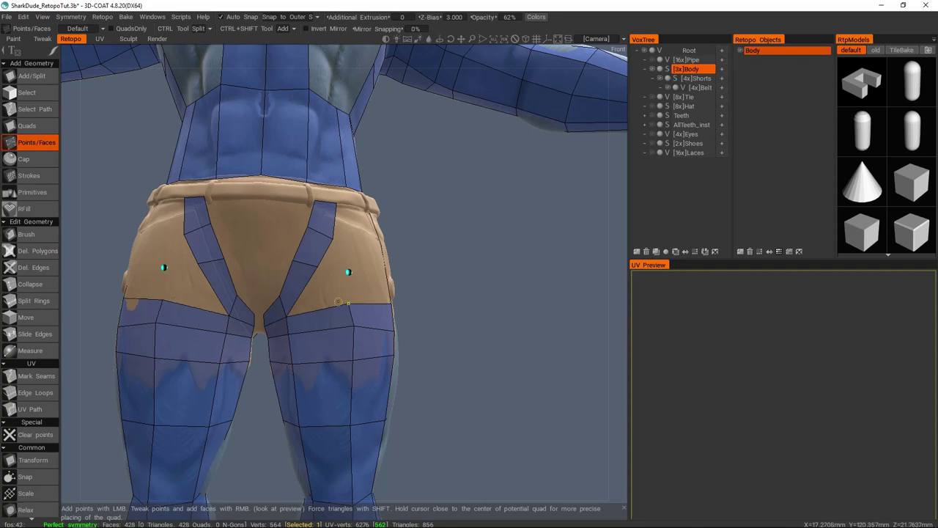
right_click(350, 278)
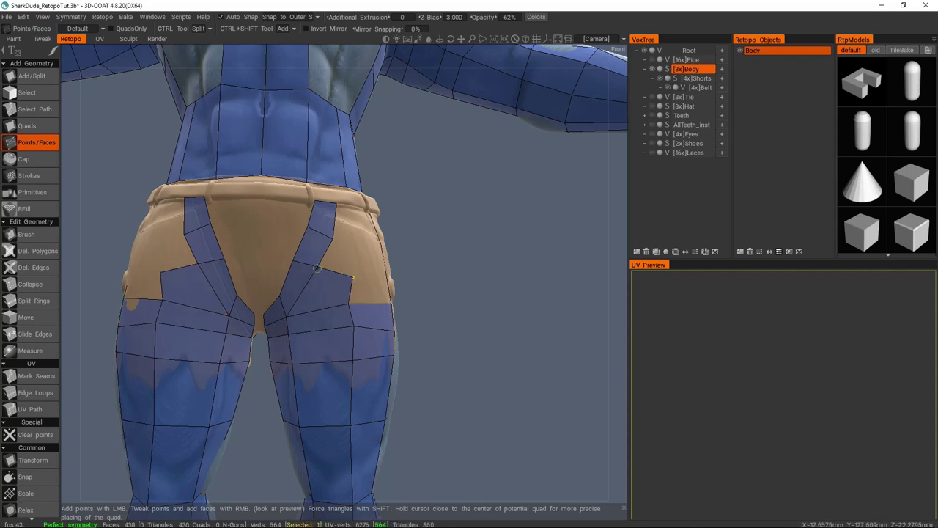
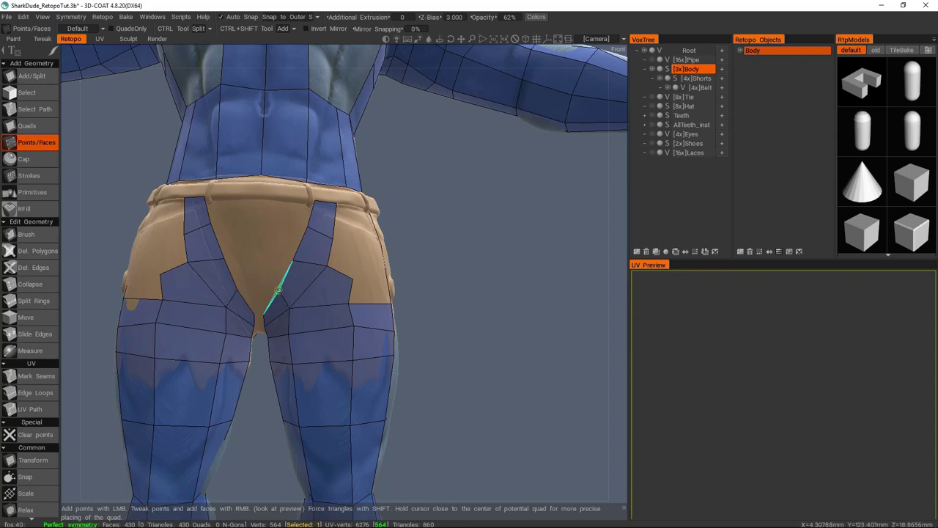
alt+drag(334, 283, 350, 299)
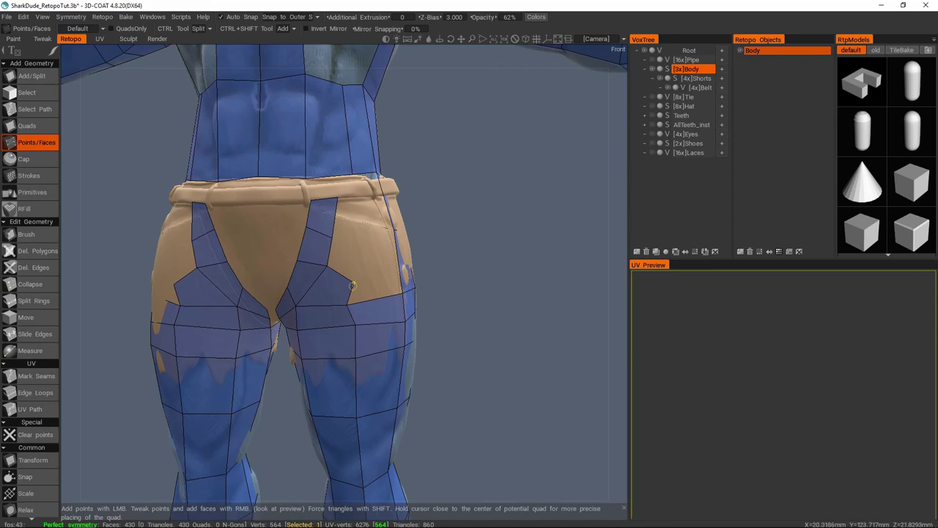
alt+drag(331, 272, 242, 348)
key(ctrl+z)
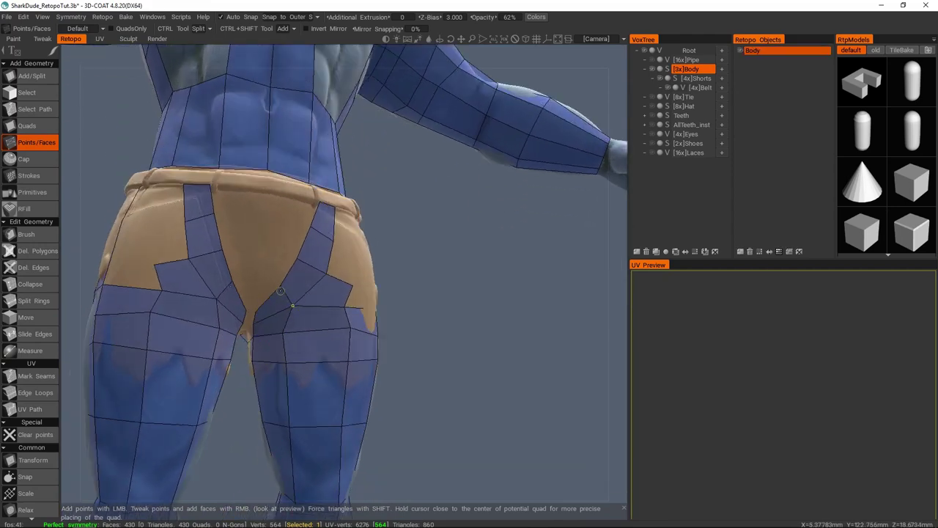
Fill the front of the hip with quads between the groin strip, the thigh and the outer waist.
alt+drag(298, 258, 333, 246)
click(360, 296)
click(365, 282)
click(365, 243)
click(374, 236)
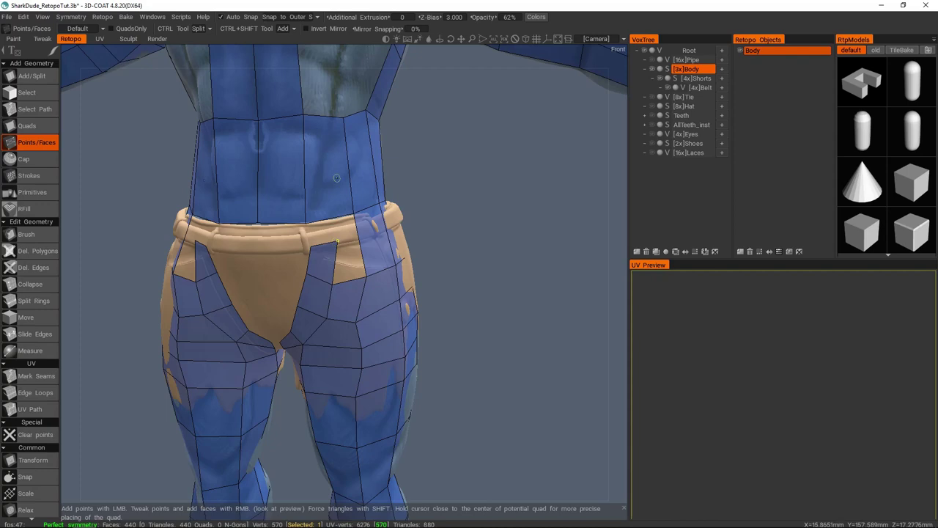
Add a mirrored centre strip of quads four rows long down the back of the shorts from the belt.
scroll(322, 227, up, 2)
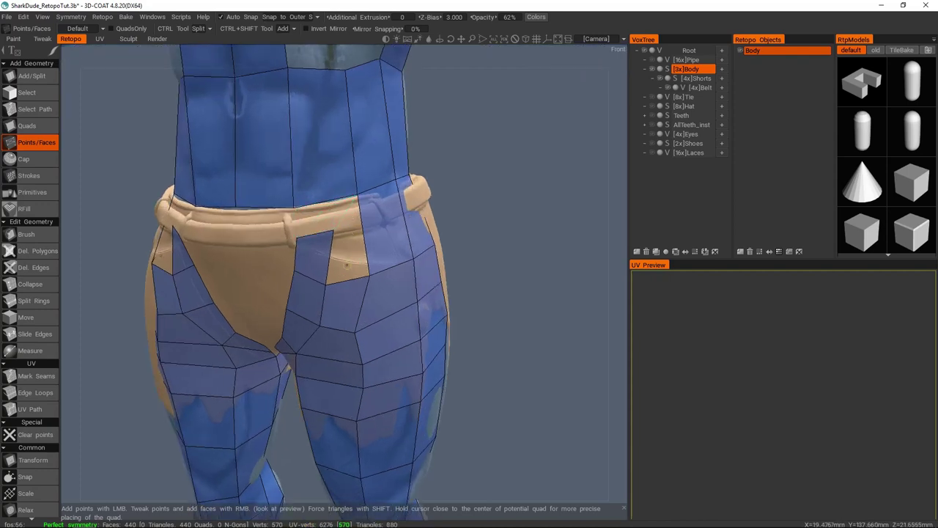
scroll(327, 253, down, 3)
alt+drag(398, 239, 315, 294)
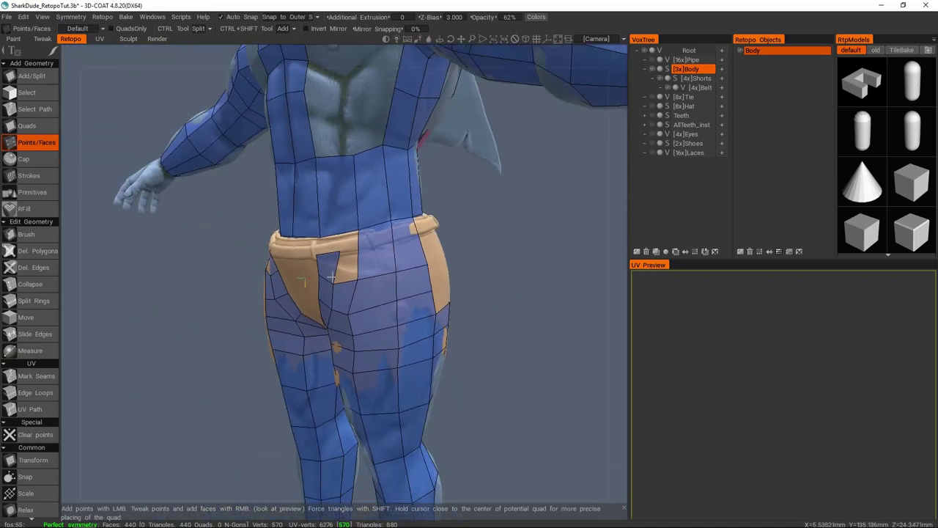
scroll(321, 297, up, 2)
scroll(293, 311, up, 3)
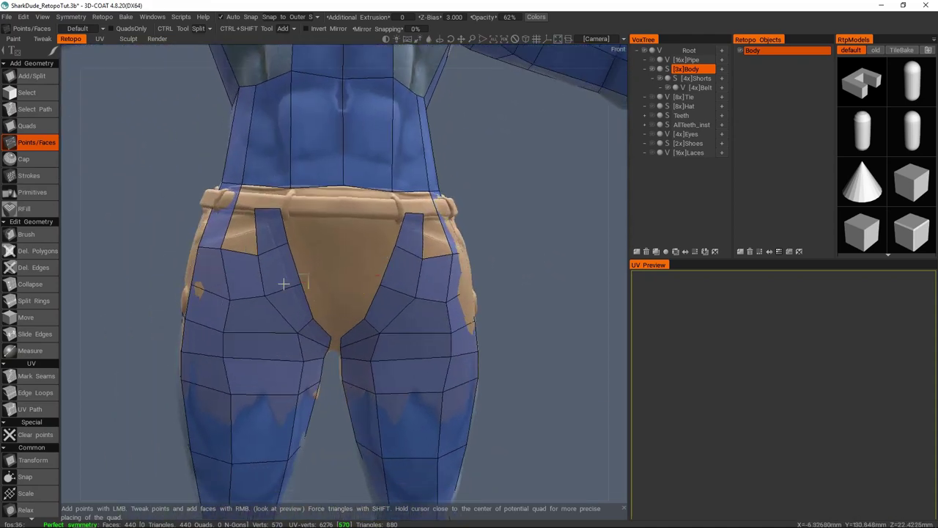
alt+drag(266, 299, 359, 282)
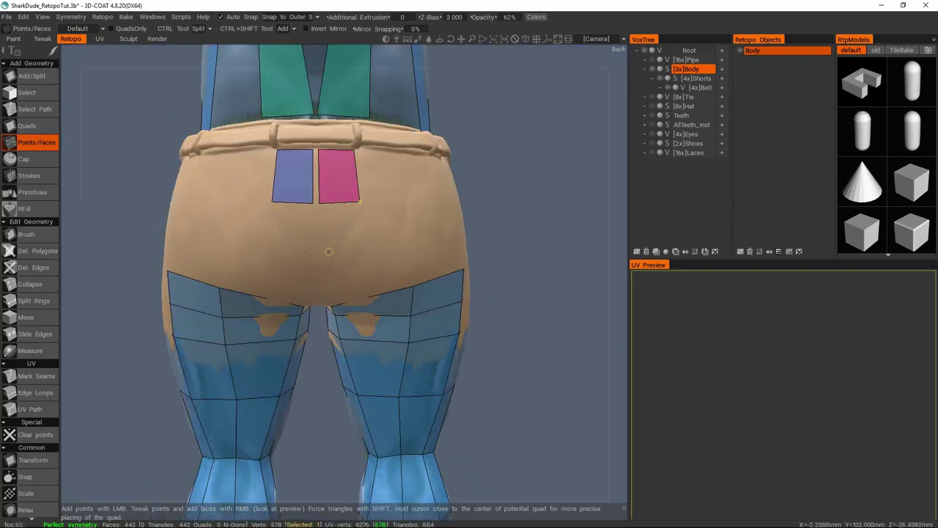
alt+drag(434, 293, 397, 234)
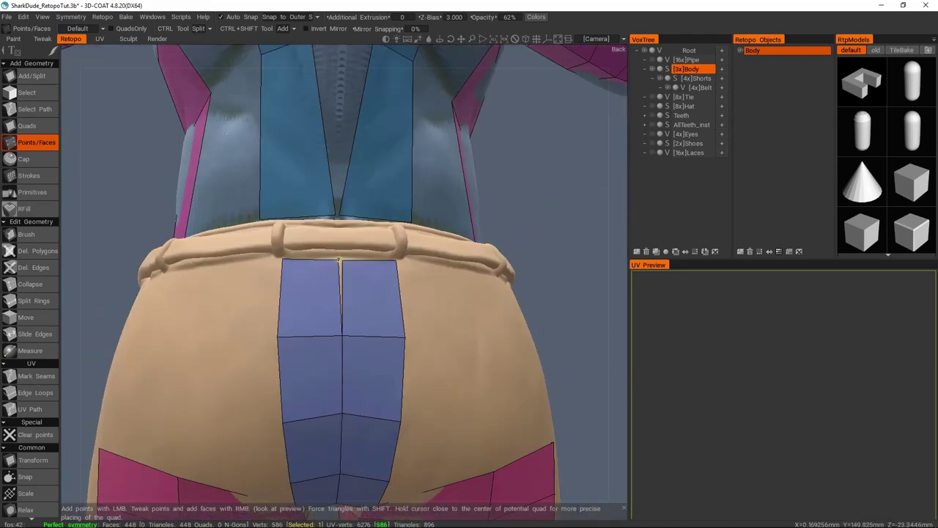
Close the gap at the top of the rear shorts strip by joining its upper vertices on the centreline.
middle_drag(338, 259, 310, 266)
mouse_move(304, 178)
middle_down()
mouse_move(357, 283)
mouse_move(333, 237)
mouse_move(325, 262)
mouse_move(364, 260)
mouse_move(366, 272)
mouse_move(357, 272)
mouse_move(352, 218)
mouse_move(354, 274)
mouse_move(346, 195)
mouse_move(320, 232)
mouse_move(347, 249)
mouse_move(347, 295)
mouse_move(371, 320)
mouse_move(329, 328)
mouse_move(447, 335)
middle_up()
scroll(326, 332, up, 2)
middle_drag(302, 344, 345, 220)
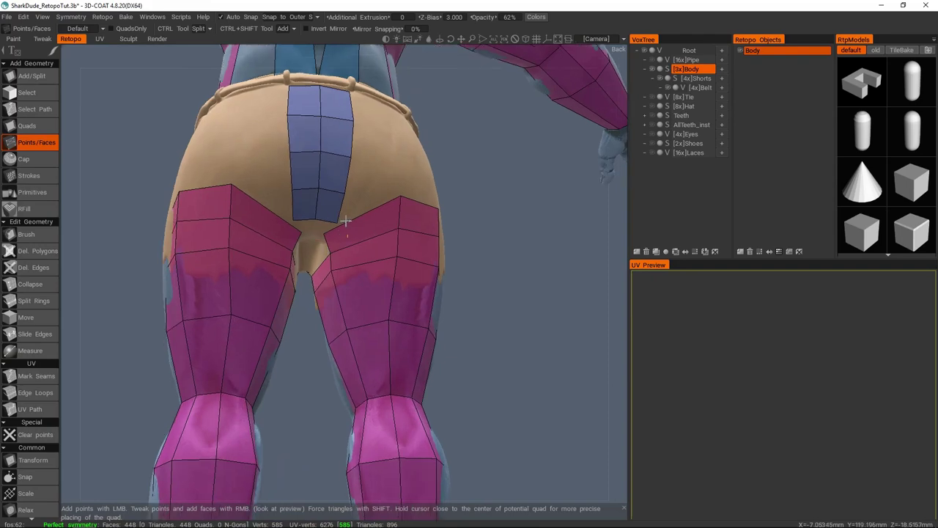
Join the lower corners of the rear shorts strip to the inner top vertices of both thighs.
scroll(345, 220, up, 2)
click(336, 273)
middle_drag(363, 266, 342, 266)
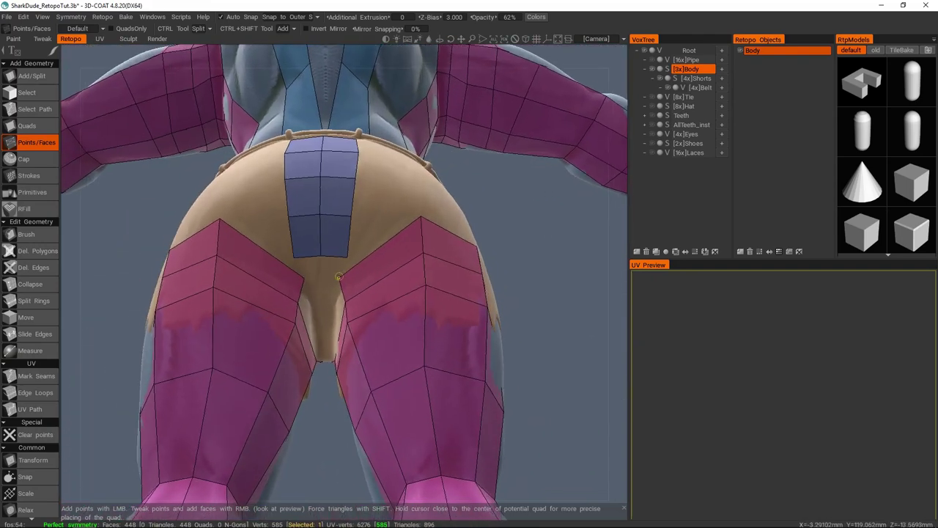
middle_drag(418, 218, 436, 254)
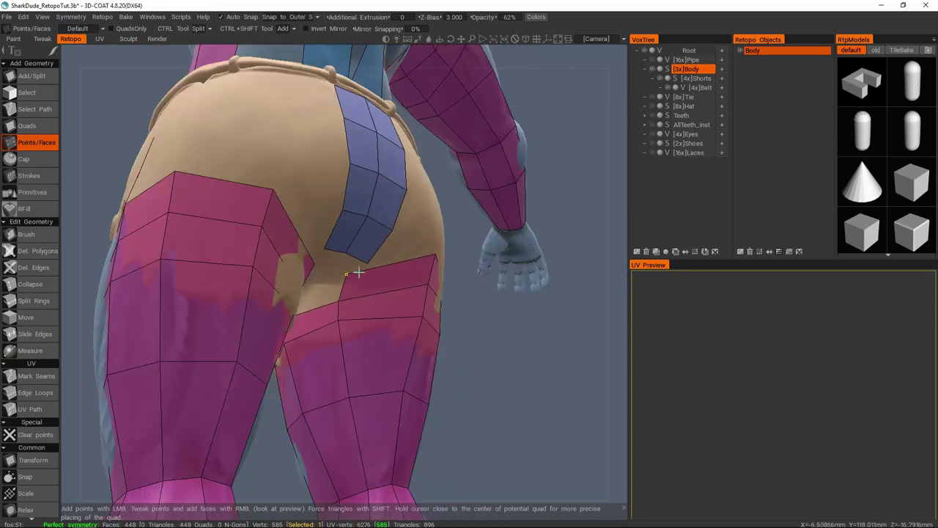
middle_drag(359, 273, 350, 269)
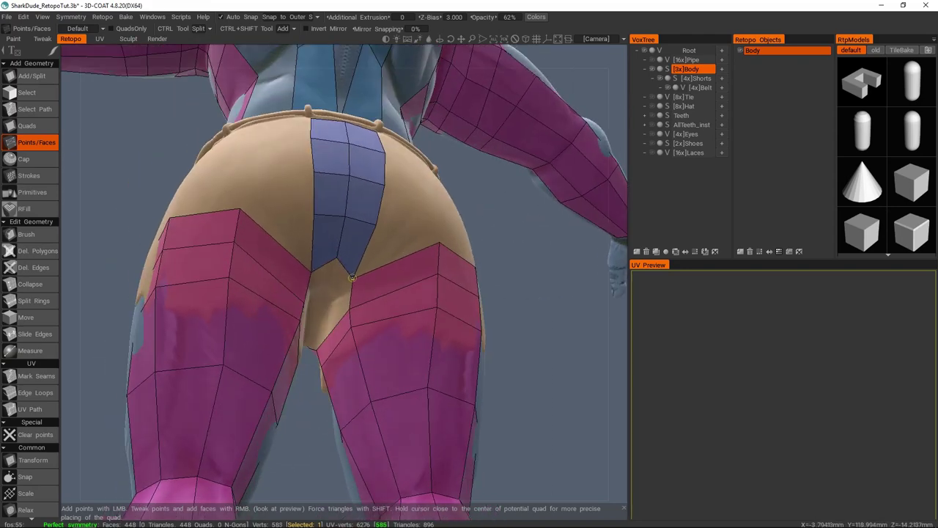
Adjust the vertices in the upper rows of the rear thighs and extend the hip mesh with mirrored quads.
middle_drag(336, 284, 220, 330)
click(352, 293)
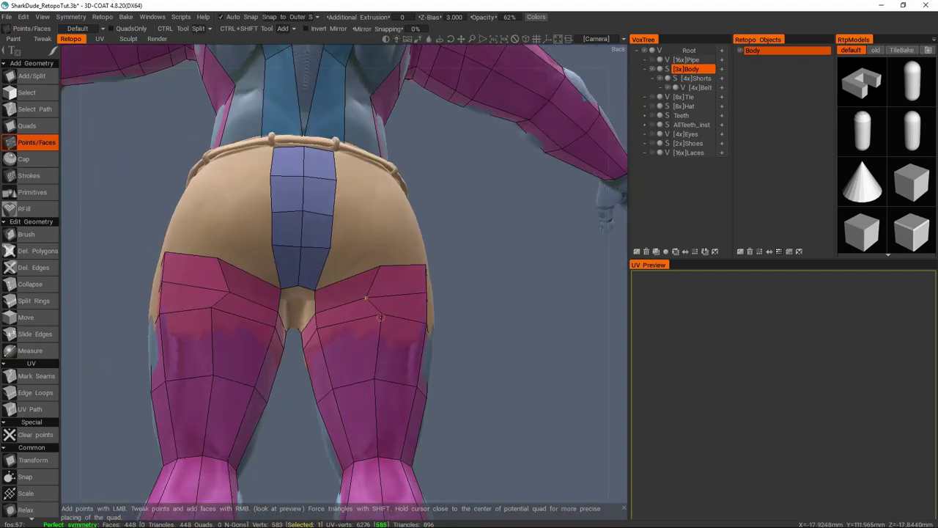
click(264, 242)
middle_drag(264, 242, 395, 273)
click(398, 264)
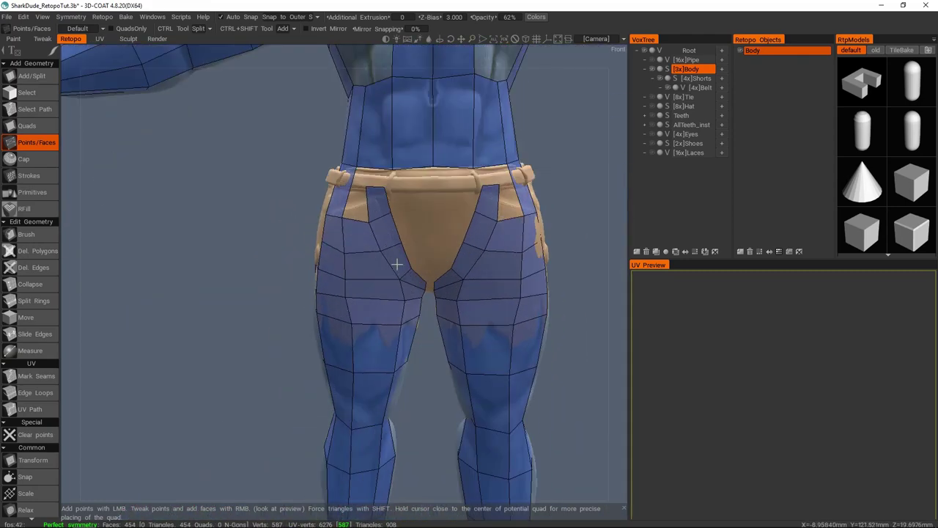
Add a mirrored quad from each front groin strip toward the centreline and adjust its inner vertices.
scroll(341, 287, up, 2)
ctrl+click(340, 261)
middle_drag(340, 260, 287, 335)
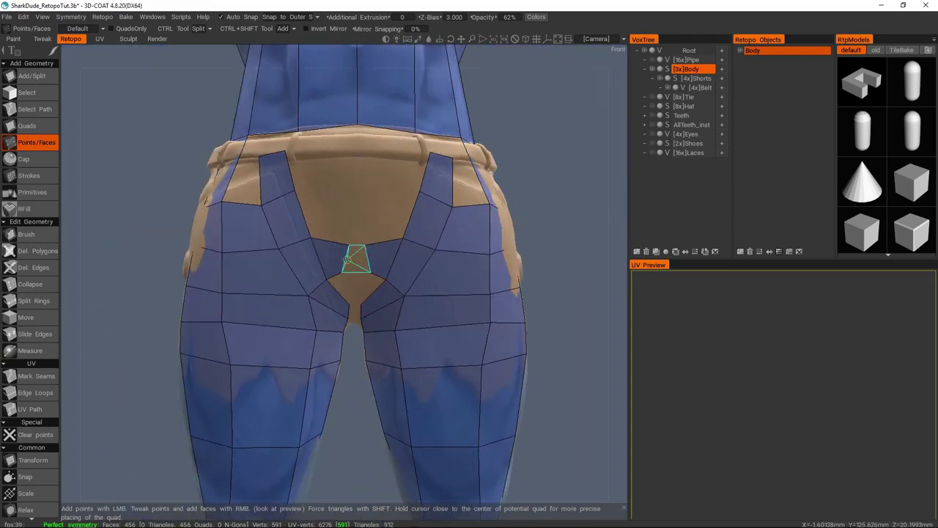
mouse_move(356, 272)
middle_down()
mouse_move(306, 261)
mouse_move(348, 262)
middle_up()
right_click(305, 261)
right_click(348, 263)
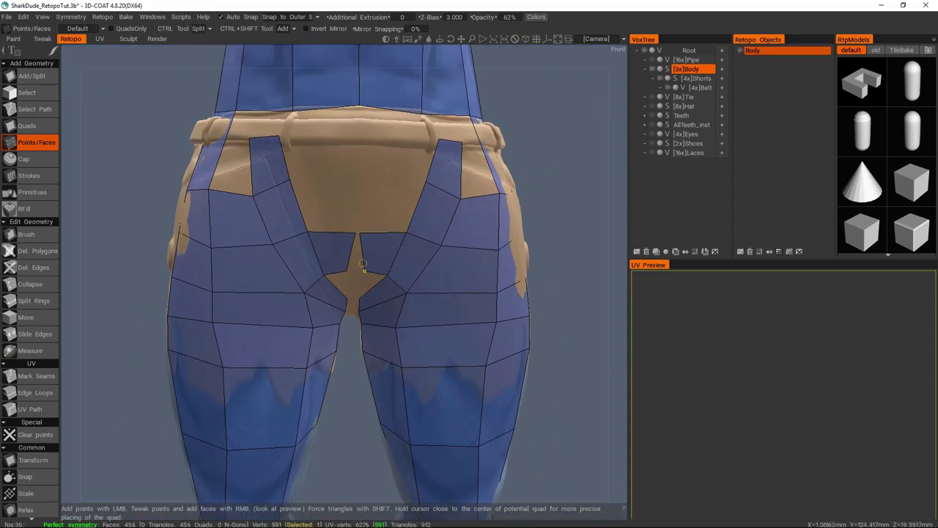
Set mirror snapping to 64% and snap the inner vertices of the front groin quads together on the centreline.
drag(416, 28, 741, 40)
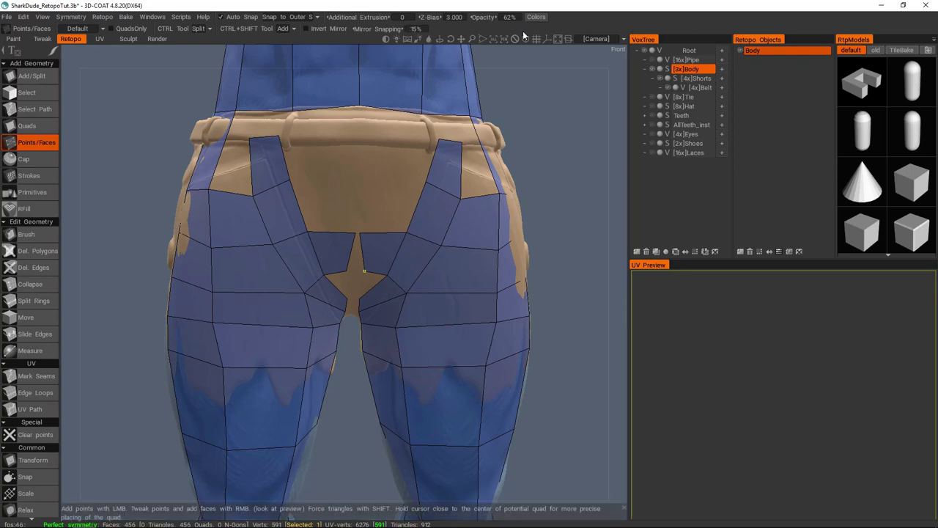
drag(733, 21, 576, 25)
middle_drag(374, 255, 361, 262)
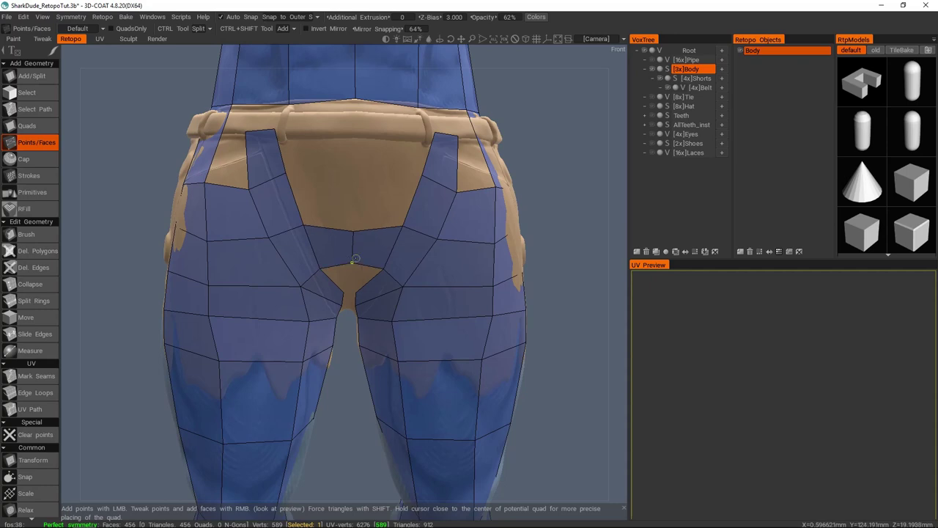
Try a mirrored pair of quads on the front of the shorts with mirror snapping at 0%, and undo it.
middle_drag(366, 205, 374, 199)
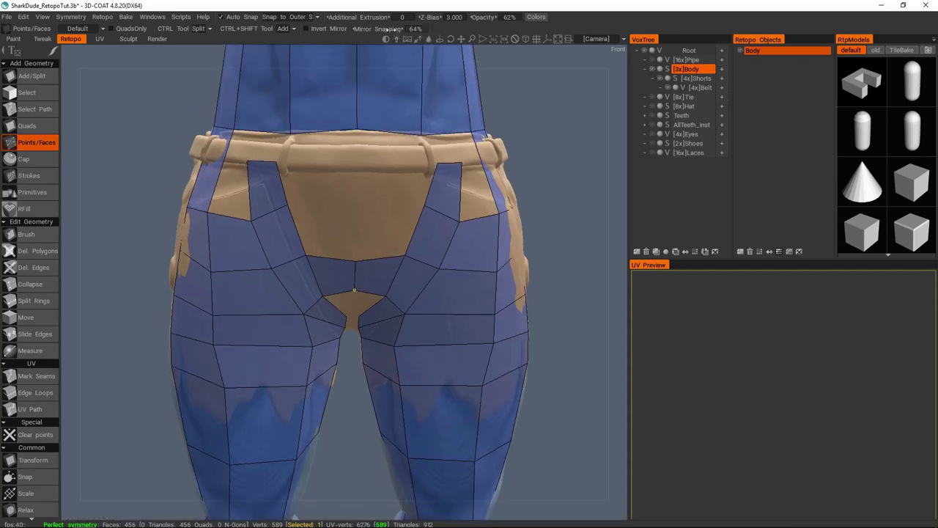
drag(408, 31, 393, 44)
scroll(360, 154, up, 2)
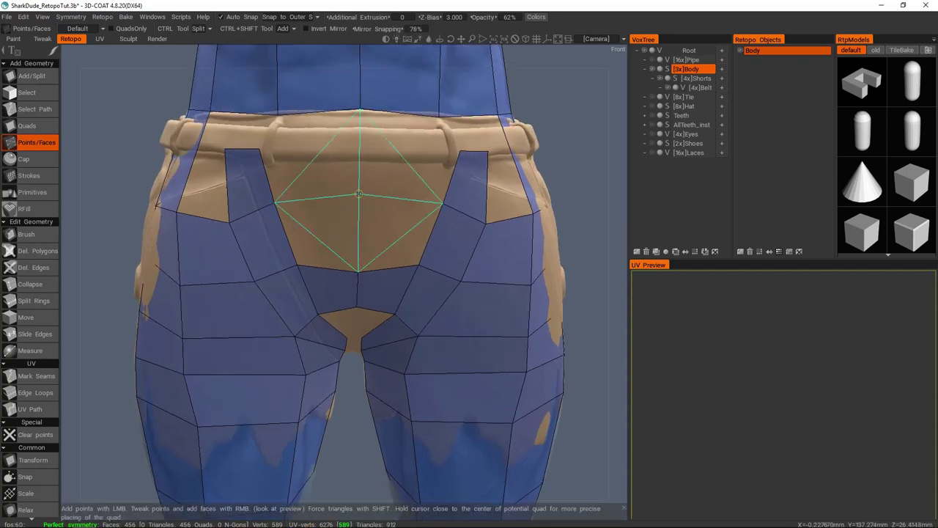
drag(382, 29, 377, 30)
click(361, 181)
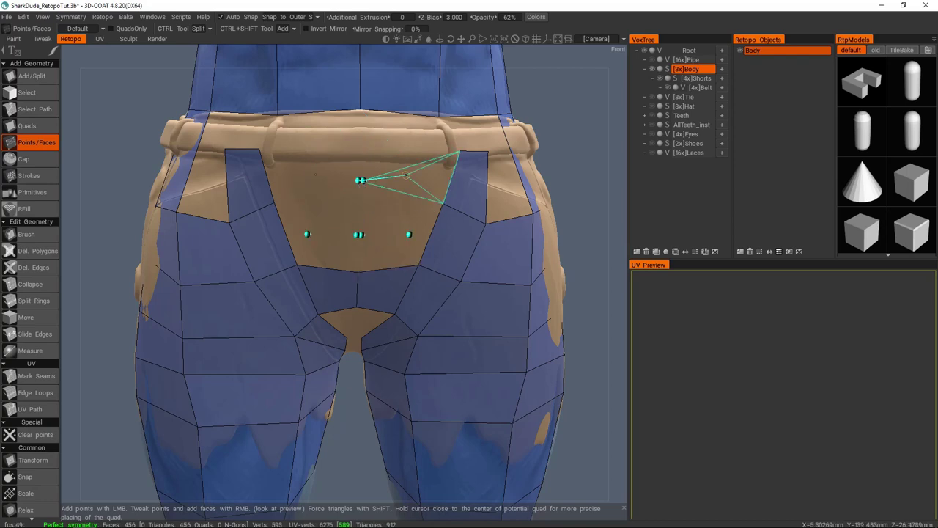
click(389, 213)
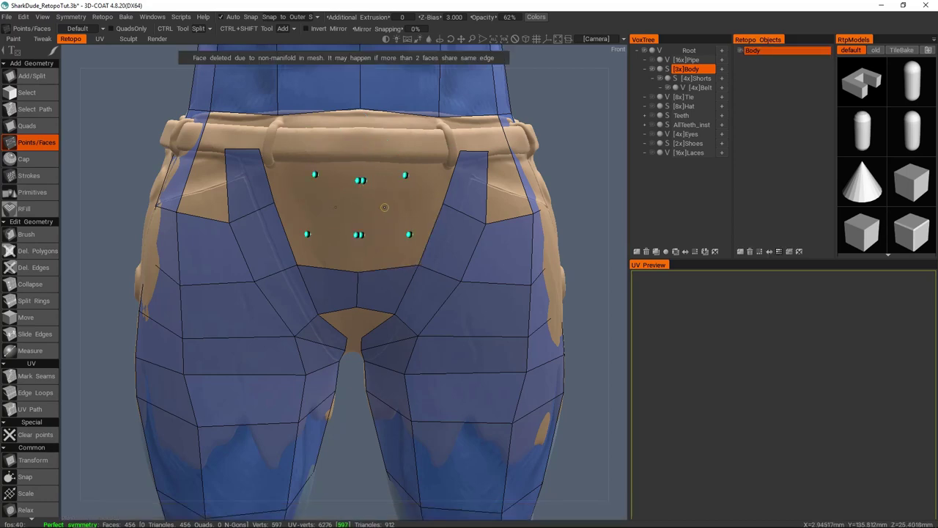
click(389, 210)
scroll(372, 238, up, 2)
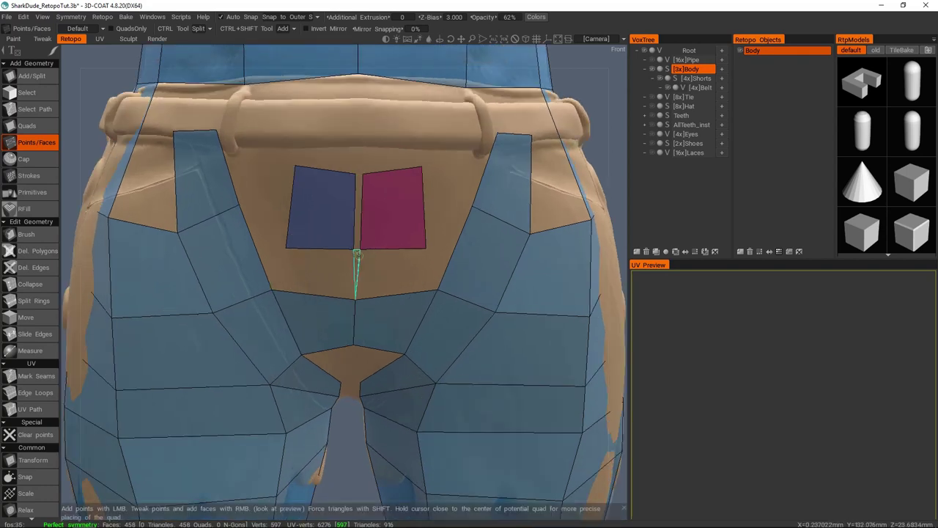
key(ctrl+z)
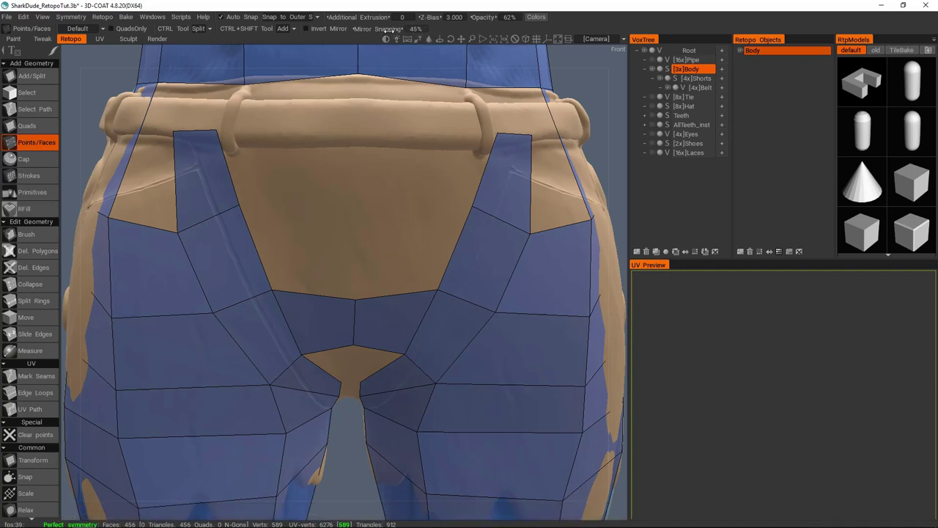
Try a pair of quads sharing the centreline on the front of the shorts with mirror snapping at 117%, and undo it.
click(359, 173)
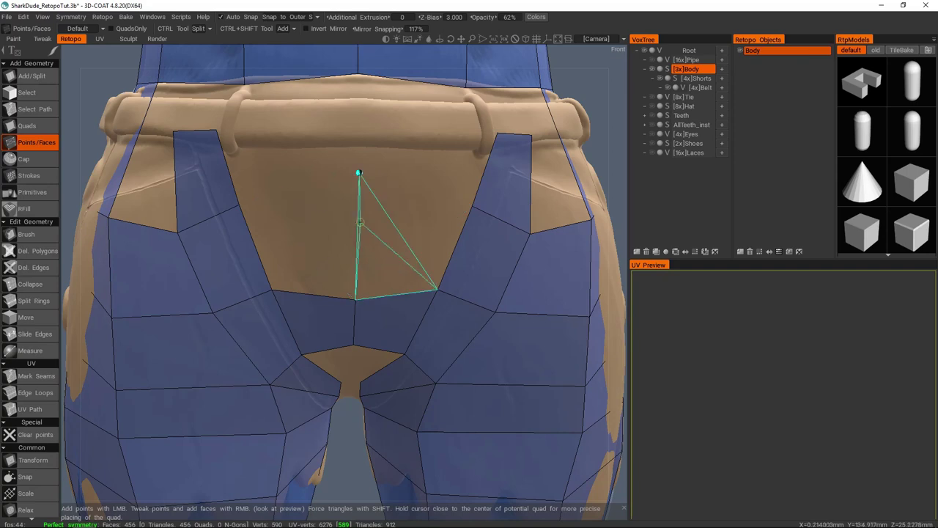
click(356, 249)
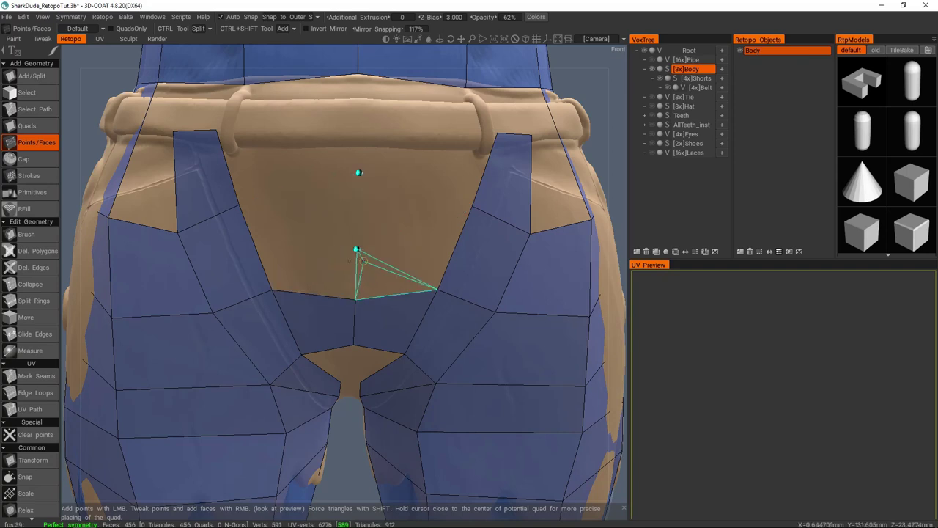
click(410, 250)
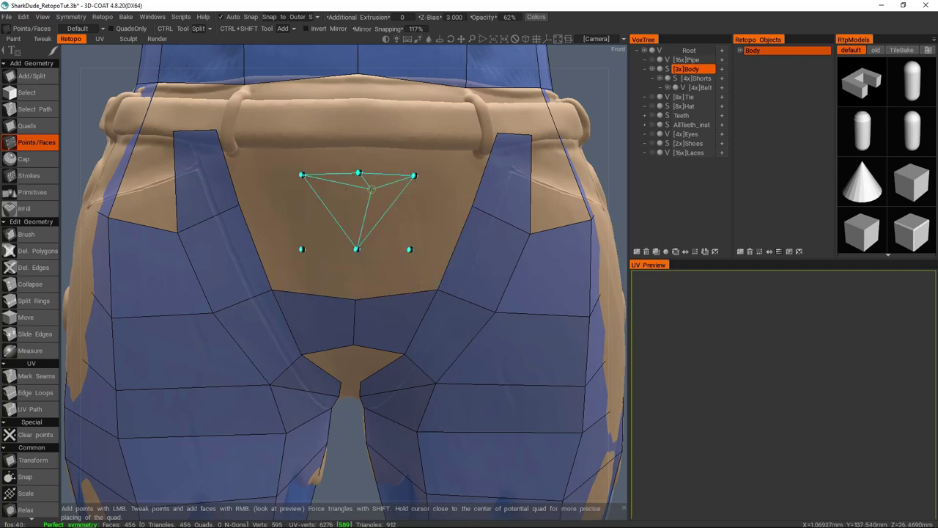
right_click(383, 200)
click(360, 174)
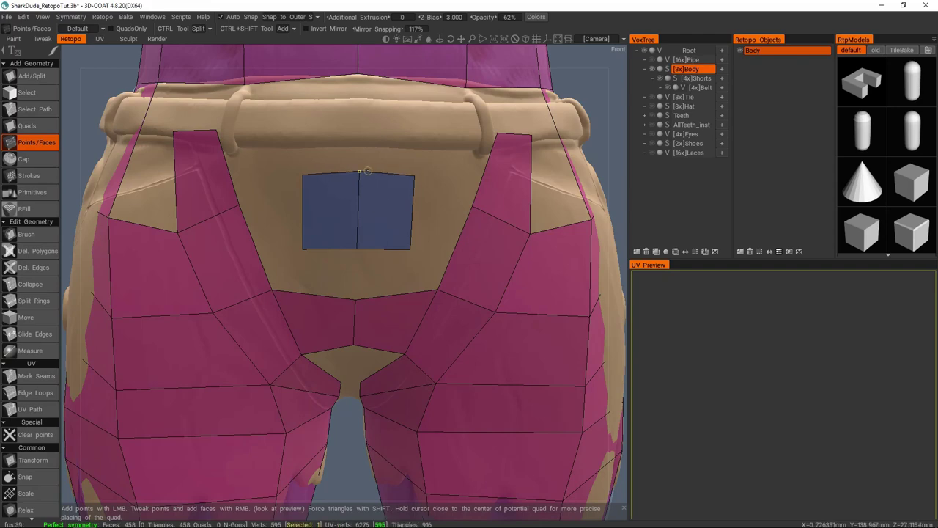
key(ctrl+z)
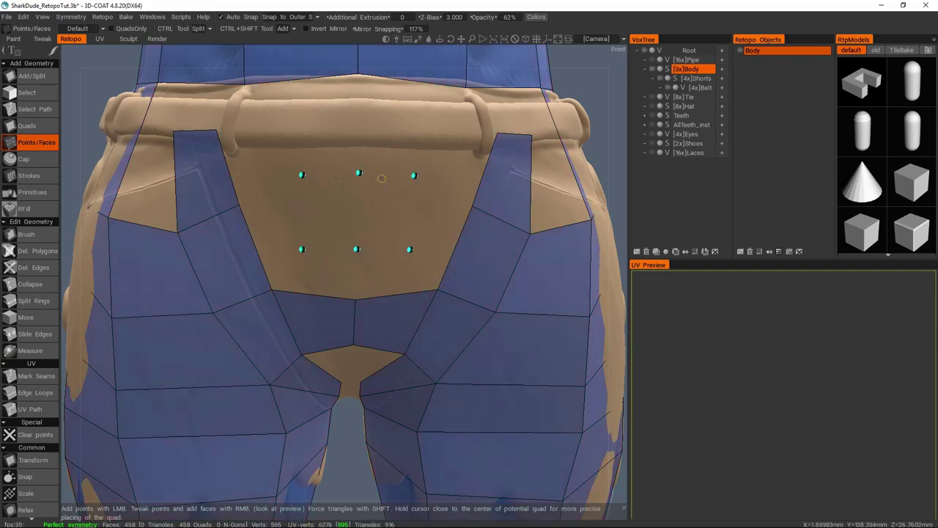
Set mirror snapping to 69% and fill the back of the shorts with mirrored quads between the centre strip and outer hips.
scroll(403, 203, down, 5)
drag(403, 203, 396, 235)
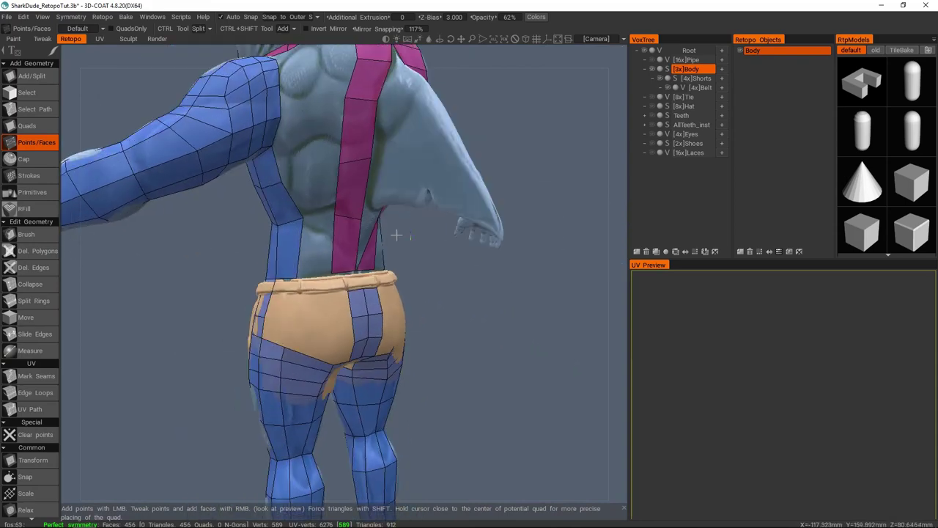
drag(348, 214, 386, 218)
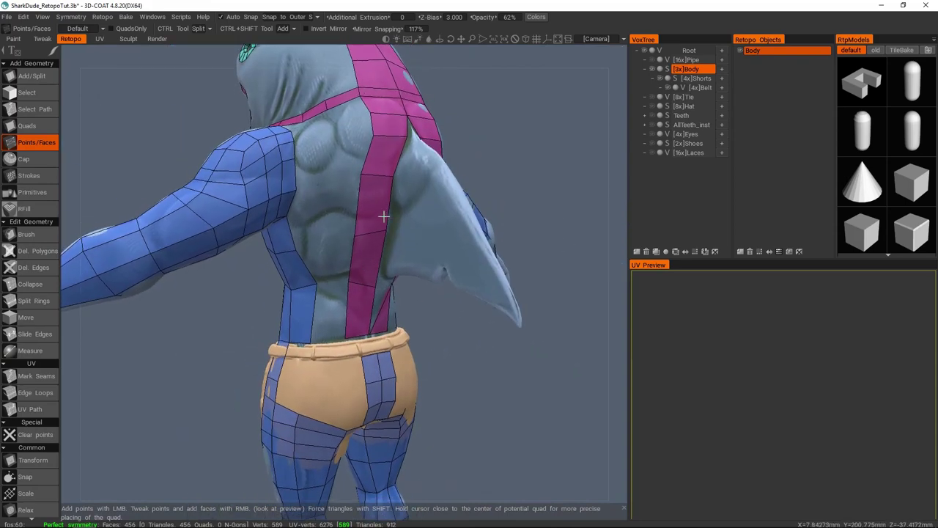
drag(443, 273, 260, 61)
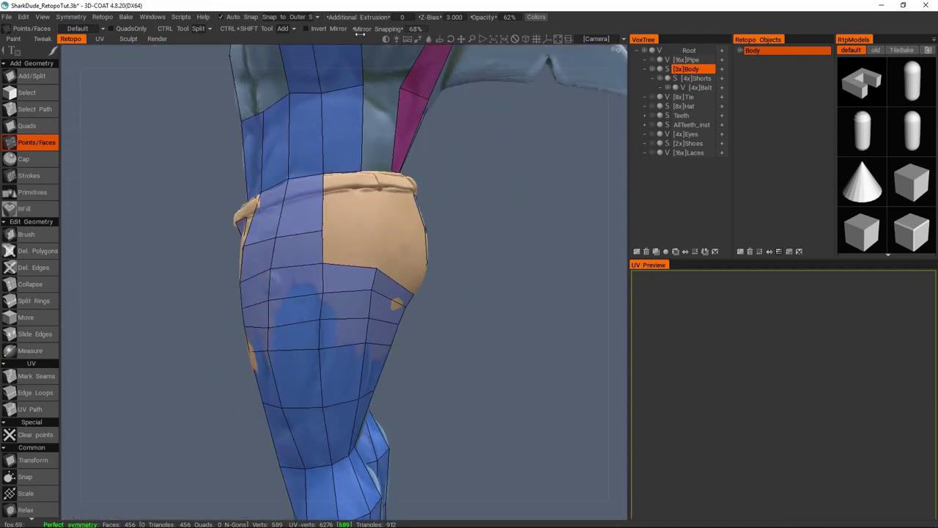
drag(360, 237, 353, 163)
click(411, 249)
click(428, 294)
key(ctrl+z)
Fill the front panel of the shorts with two rows of mirrored quads between the groin strips up to the belt.
scroll(339, 315, up, 3)
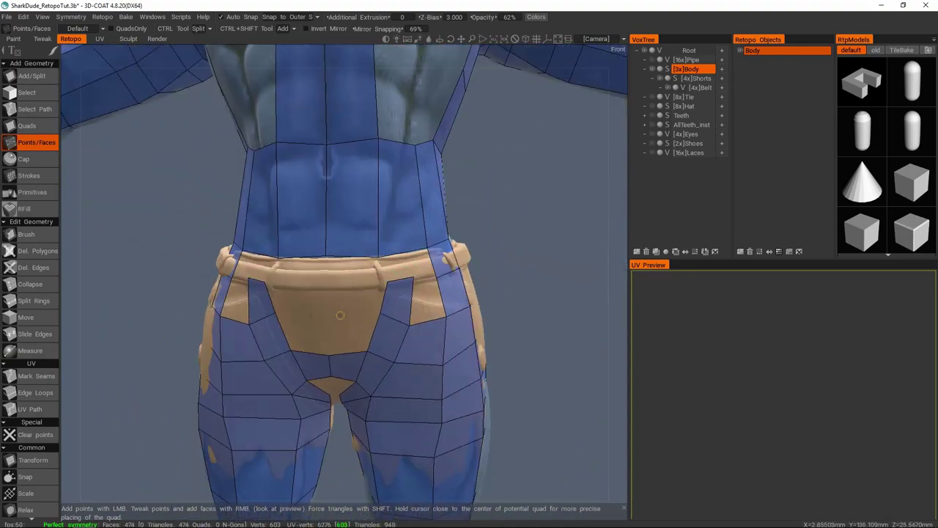
drag(324, 288, 391, 268)
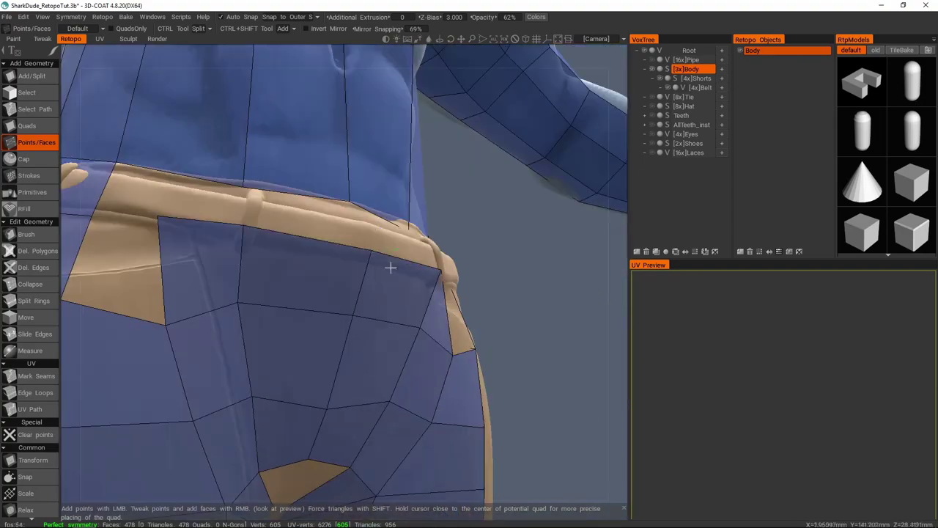
Fill the open patch on the front of the shorts and extrude a narrow quad strip beneath the belt.
drag(399, 236, 229, 308)
click(375, 302)
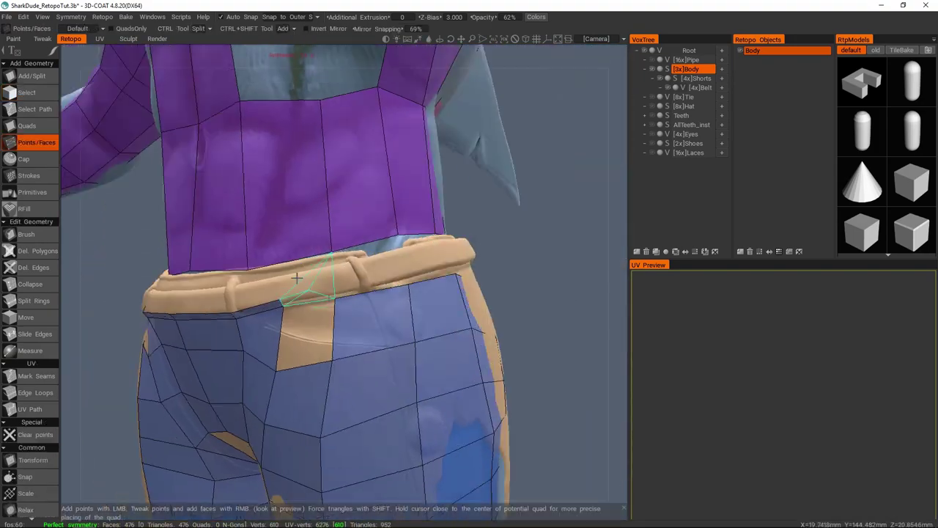
drag(345, 308, 329, 212)
key(space)
click(317, 204)
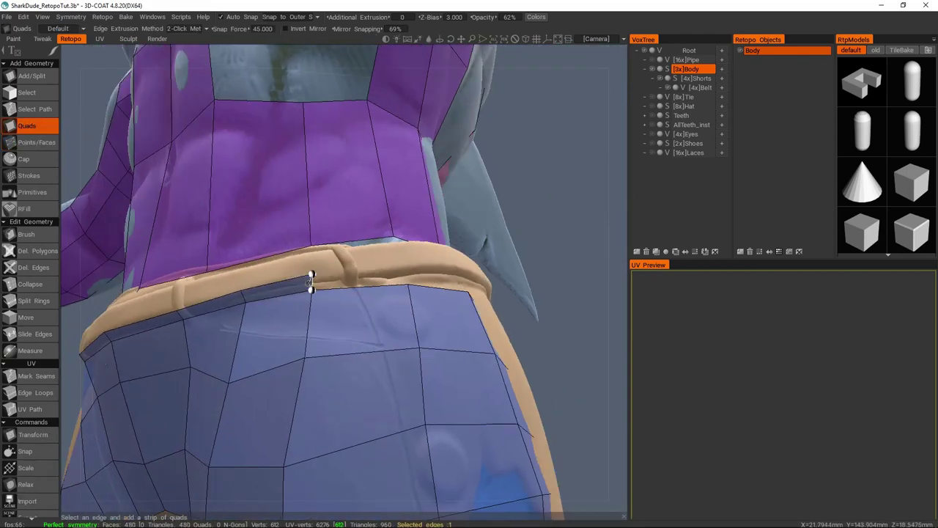
click(312, 275)
Extend the narrow strip along the shorts' top edge from the front around to the hip using Points/Faces.
alt+drag(312, 275, 230, 318)
scroll(234, 272, up, 2)
alt+drag(235, 272, 274, 268)
key(p)
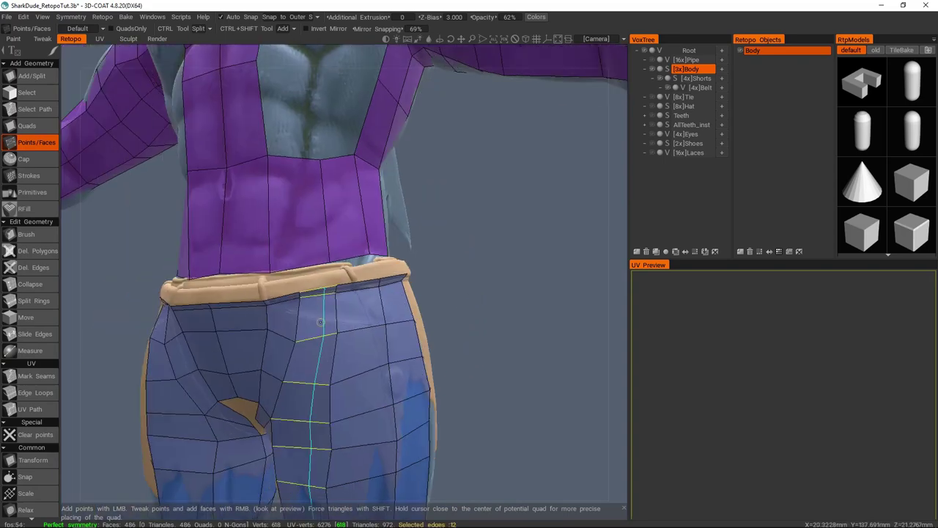
alt+drag(316, 306, 210, 317)
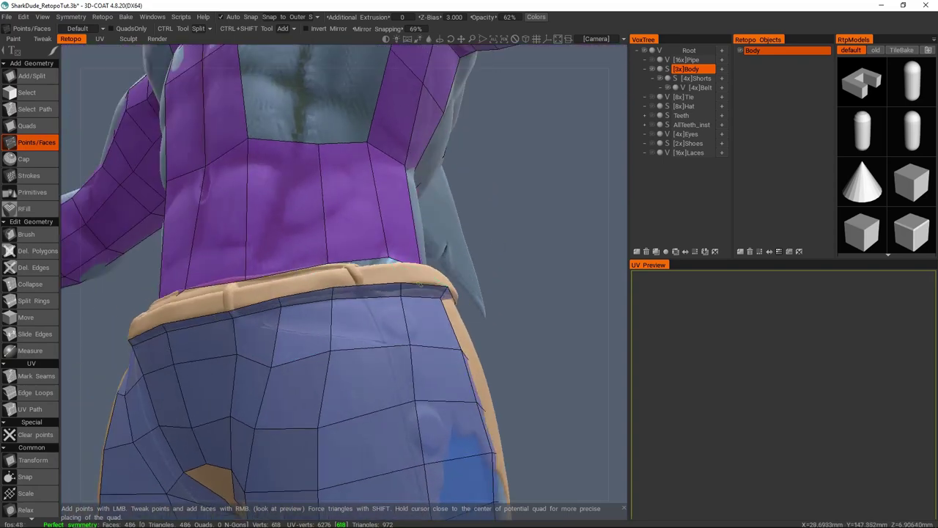
alt+drag(410, 291, 292, 323)
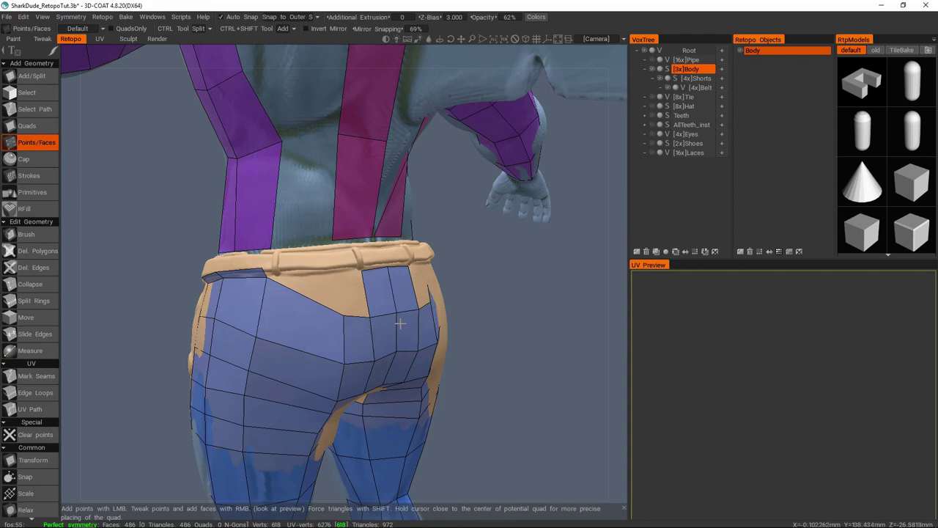
Delete the upper centre faces on the back of the shorts just below the belt.
scroll(400, 323, up, 2)
key(space)
click(353, 202)
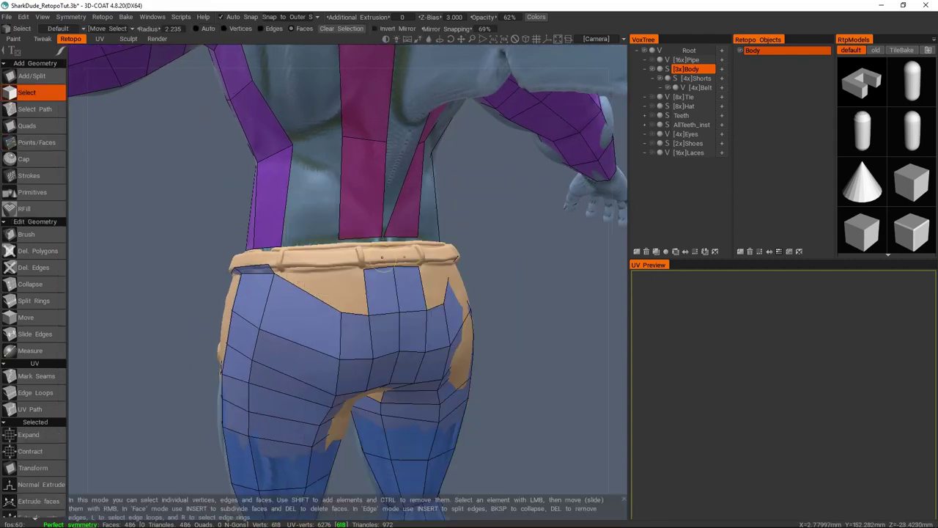
click(388, 290)
key(Delete)
Fill the back of the shorts up to the belt with new mirrored quads using Points/Faces.
key(space)
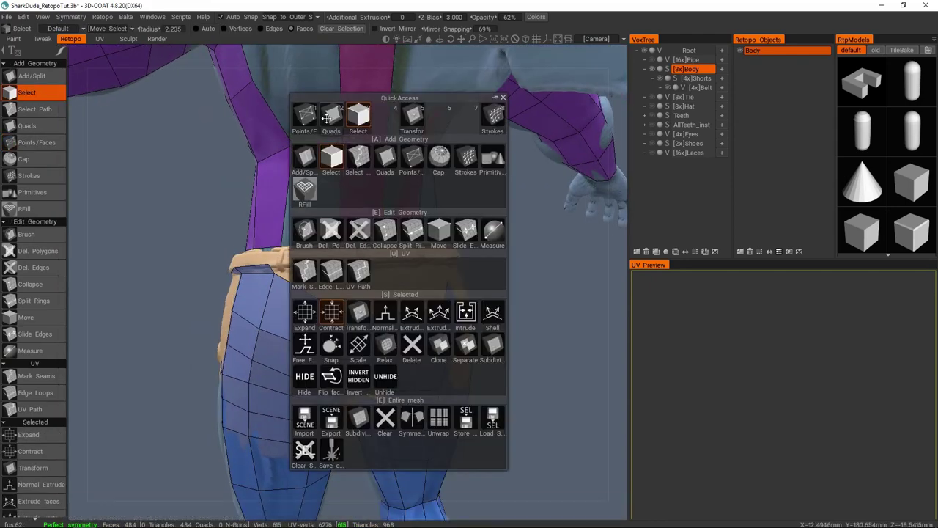
click(335, 199)
click(339, 290)
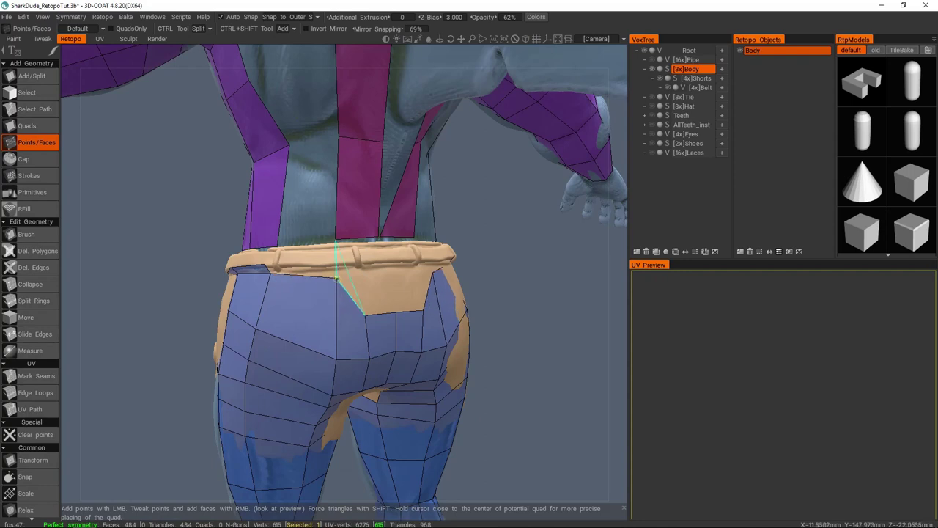
click(365, 285)
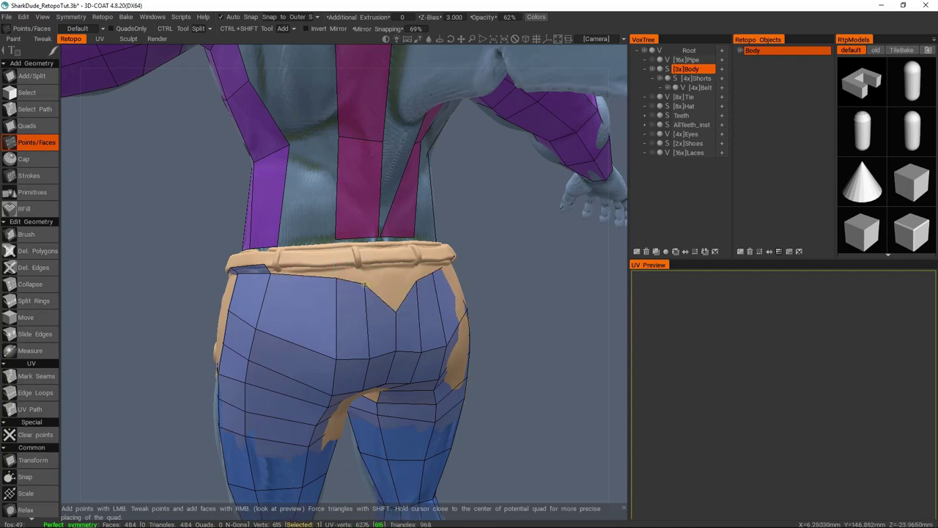
drag(396, 312, 393, 281)
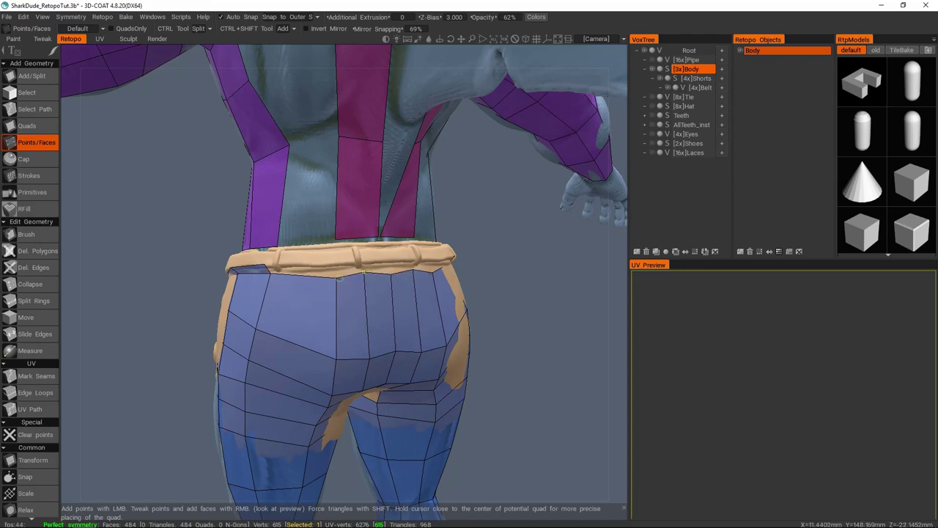
Add the remaining narrow faces along the shorts' rear waistline beneath the belt.
alt+drag(344, 308, 281, 336)
click(339, 317)
scroll(381, 279, up, 5)
click(438, 264)
click(410, 265)
click(382, 281)
Add small quads at the front end of the crotch gap on the underside of the shorts.
scroll(382, 280, down, 5)
scroll(346, 295, up, 5)
scroll(345, 293, down, 3)
alt+drag(373, 245, 369, 259)
scroll(369, 260, up, 10)
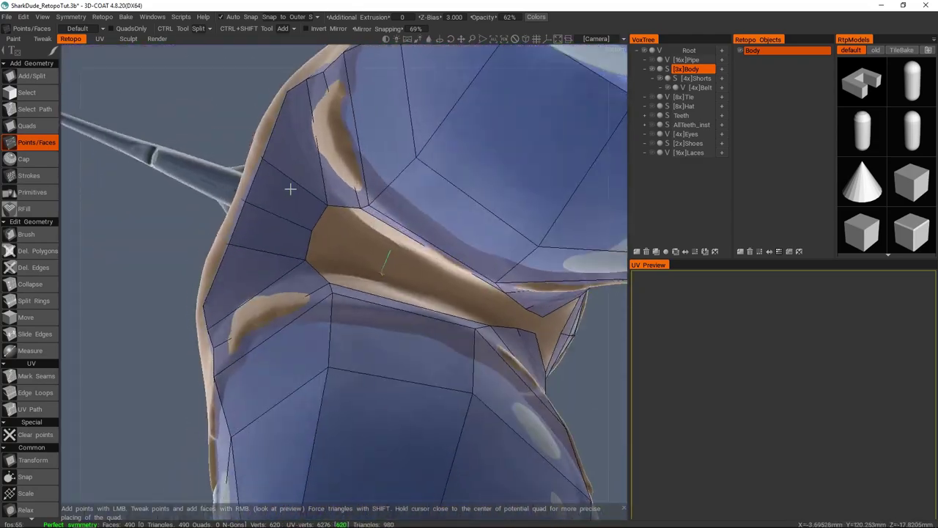
alt+drag(290, 190, 338, 308)
alt+drag(327, 347, 355, 244)
click(326, 192)
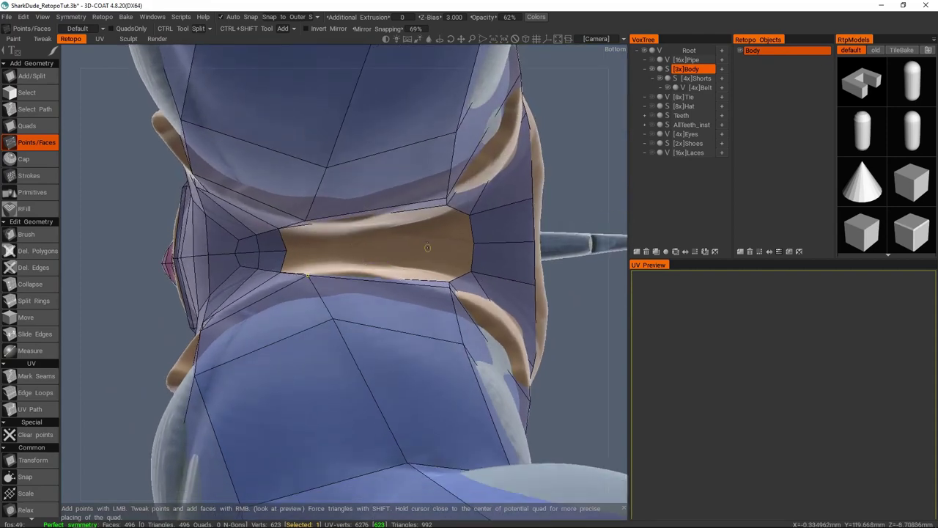
Try to fill the crotch gap with short pairs of quads built from extra points along its centre.
alt+drag(304, 256, 358, 308)
click(323, 328)
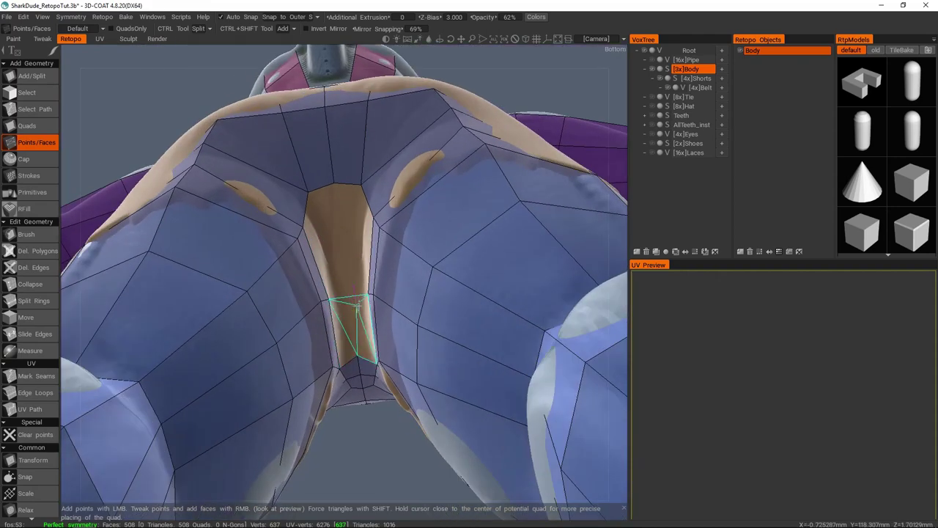
click(348, 296)
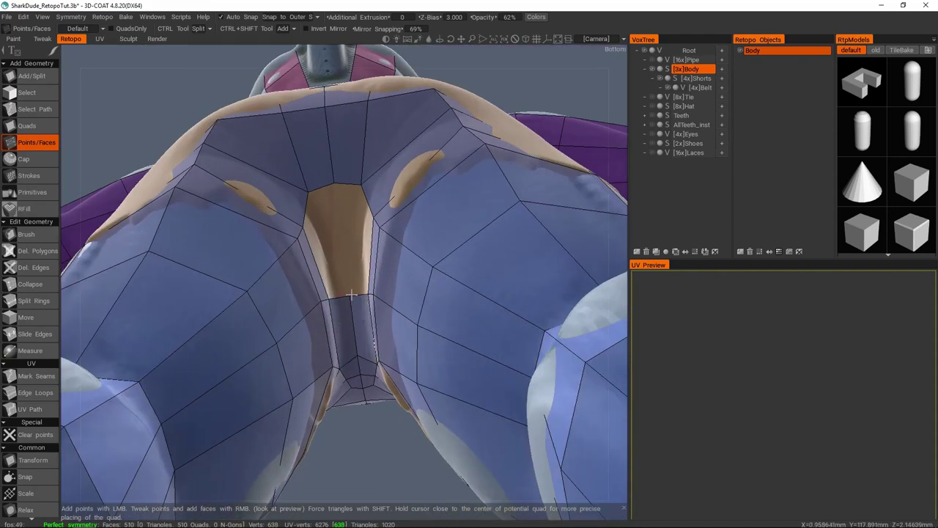
alt+drag(348, 296, 336, 243)
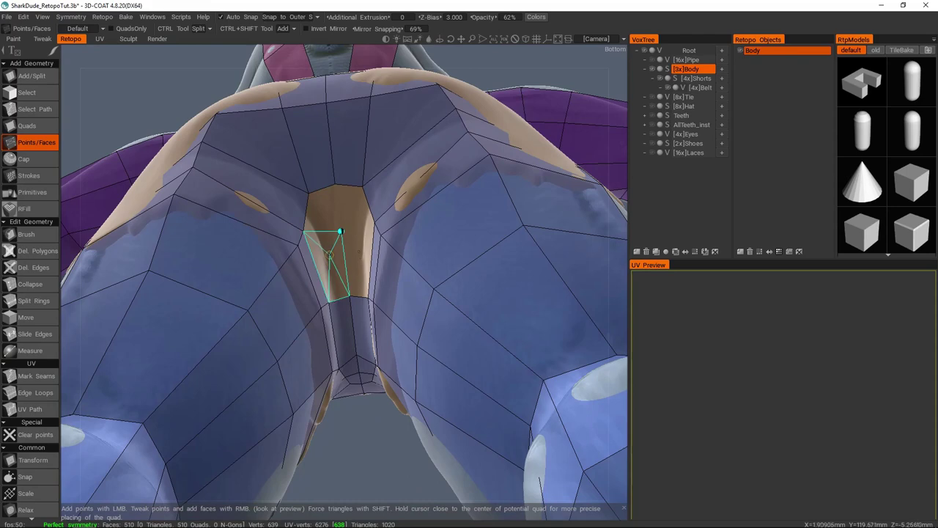
click(330, 254)
alt+drag(352, 247, 235, 345)
scroll(352, 324, down, 3)
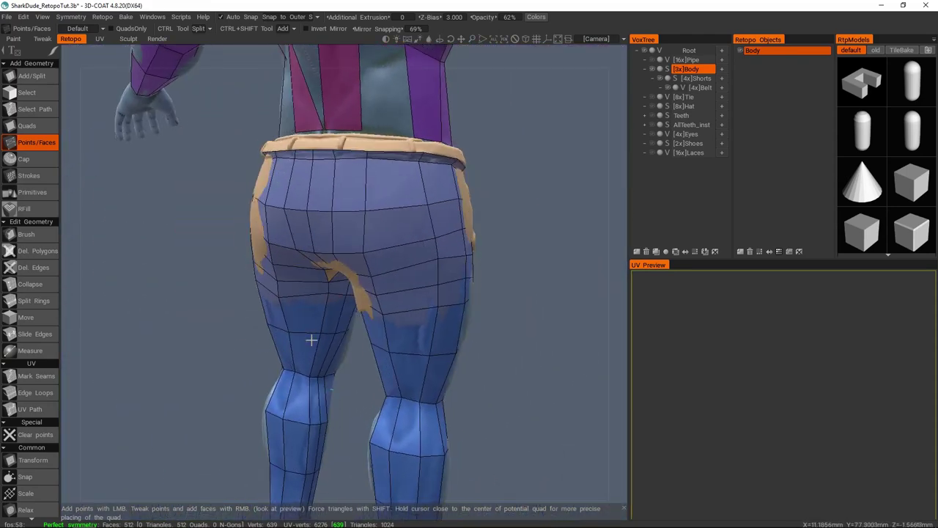
Undo the short quads recently added across the crotch gap.
middle_drag(323, 382, 291, 327)
scroll(341, 273, up, 10)
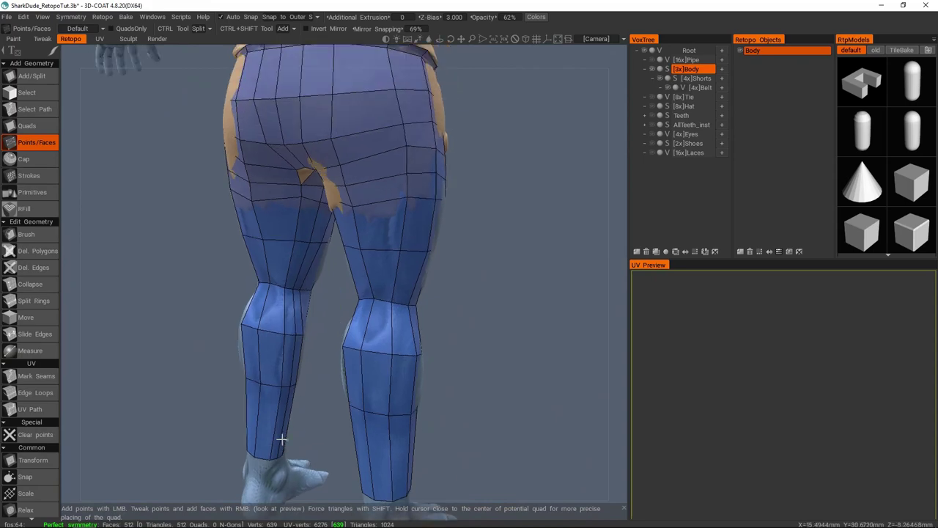
key(ctrl+z)
key(ctrl+z)
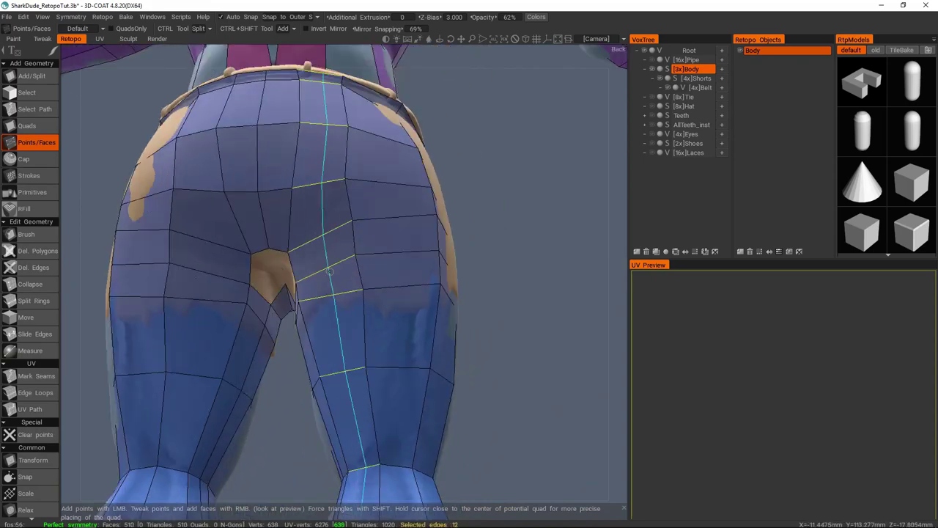
alt+drag(282, 234, 316, 219)
scroll(339, 225, up, 3)
key(ctrl+z)
key(ctrl+z)
key(ctrl+z)
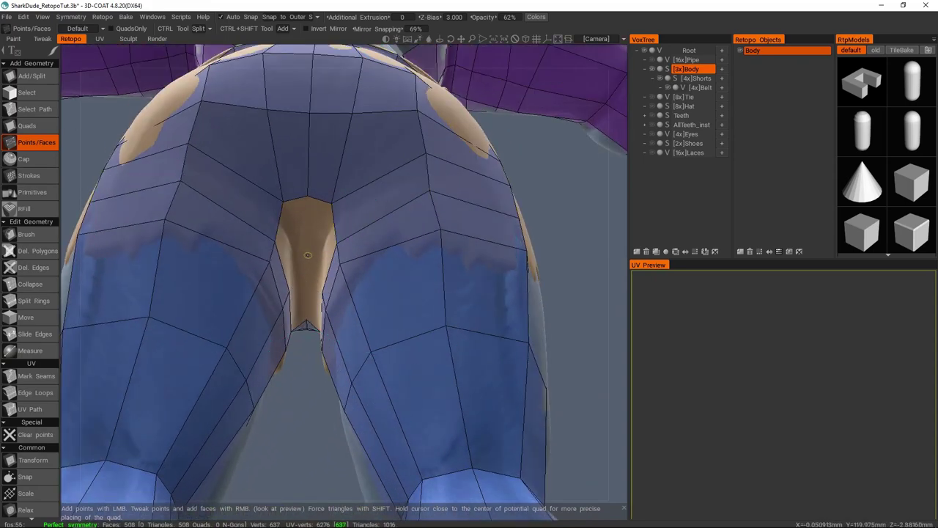
scroll(306, 275, up, 5)
scroll(304, 212, down, 3)
alt+drag(303, 210, 321, 282)
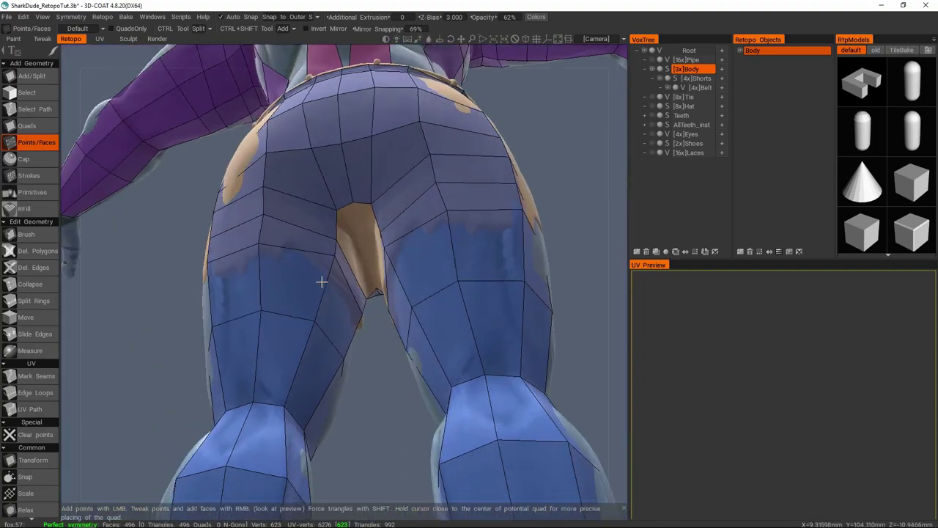
Close the crotch gap from underneath with long mirrored quads meeting at the body's centre line.
key(KP_1)
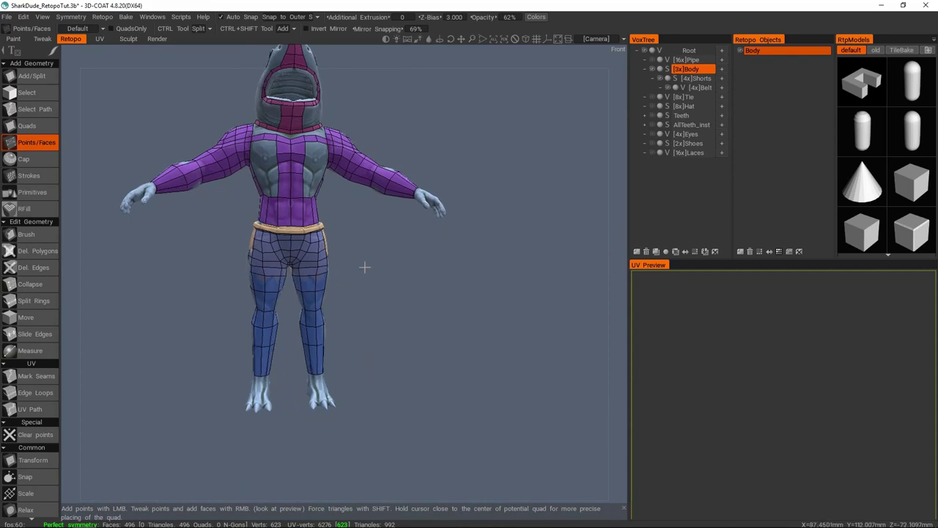
alt+drag(560, 288, 410, 286)
scroll(389, 283, up, 5)
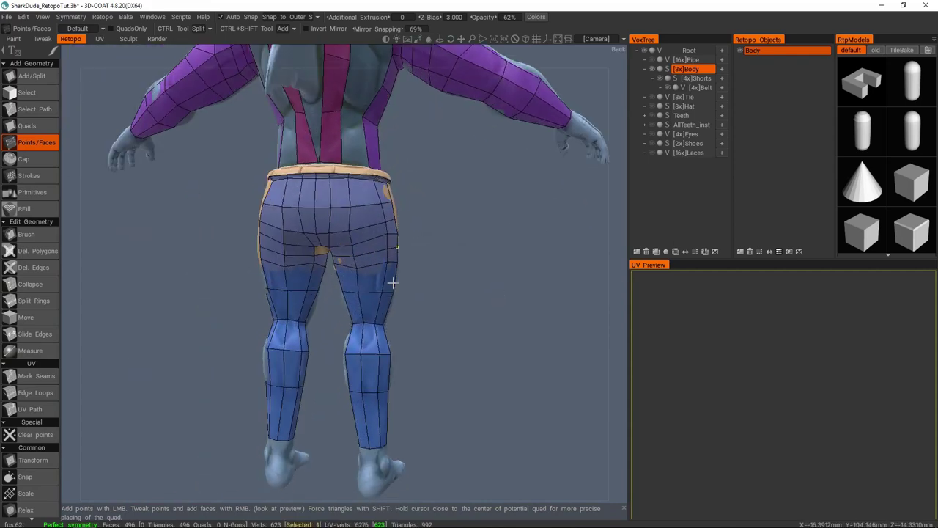
scroll(385, 252, up, 3)
alt+drag(398, 262, 332, 249)
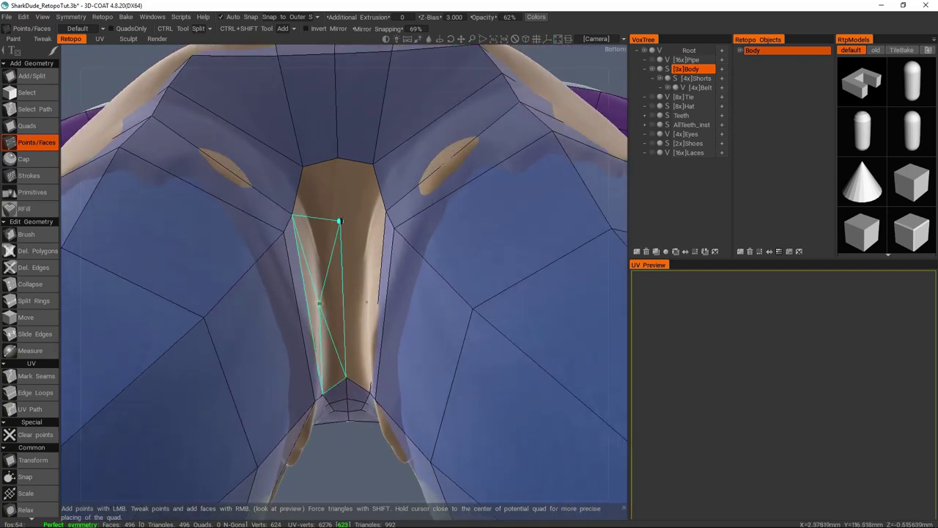
right_click(320, 302)
click(339, 220)
alt+drag(327, 188, 352, 316)
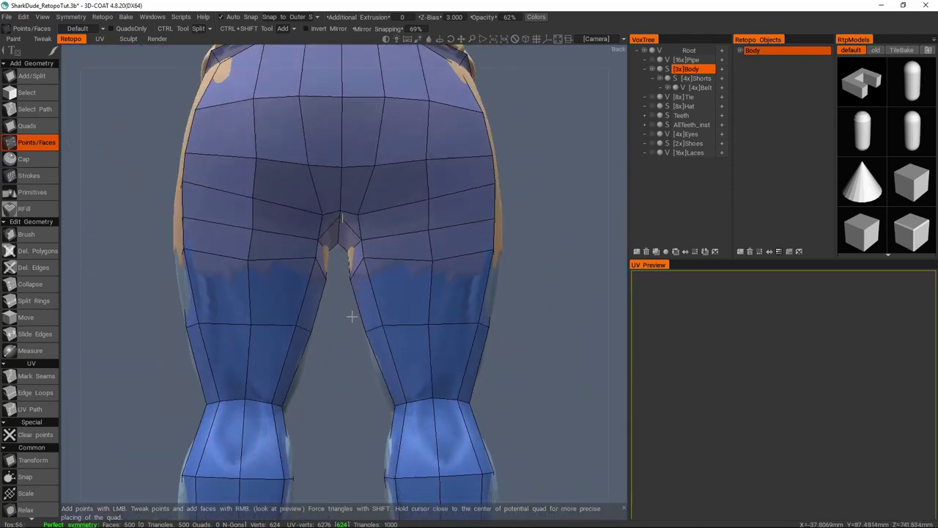
Examine the crotch and inner-thigh mesh from the back and front.
scroll(351, 321, up, 10)
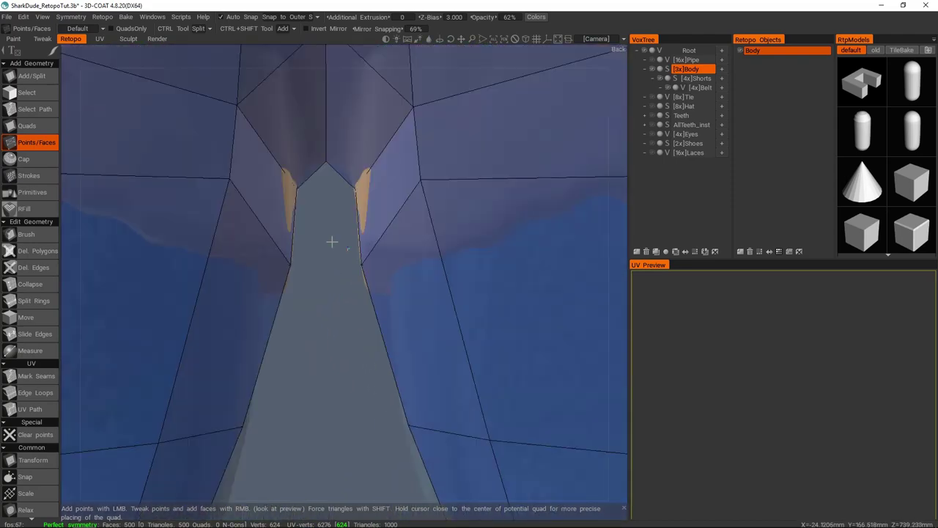
scroll(332, 242, down, 10)
scroll(377, 233, up, 9)
alt+drag(391, 216, 362, 317)
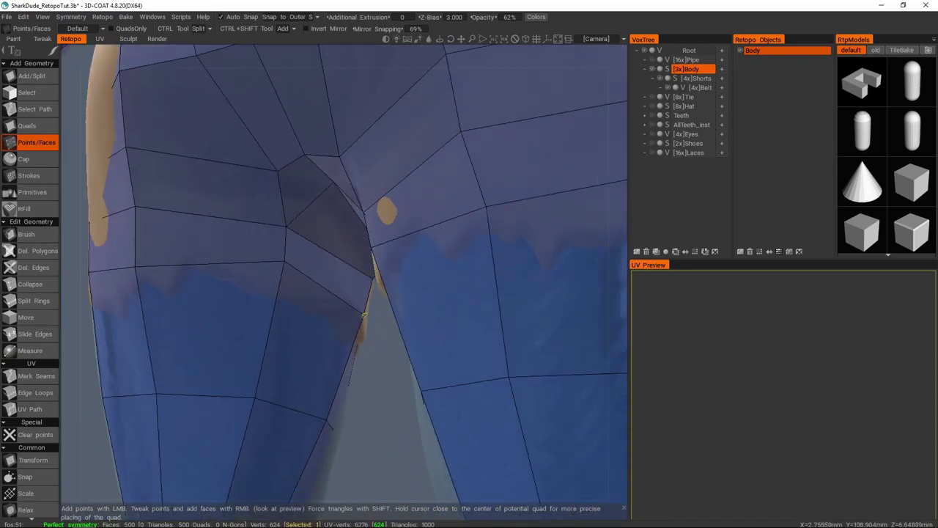
alt+drag(301, 229, 383, 262)
scroll(392, 258, down, 8)
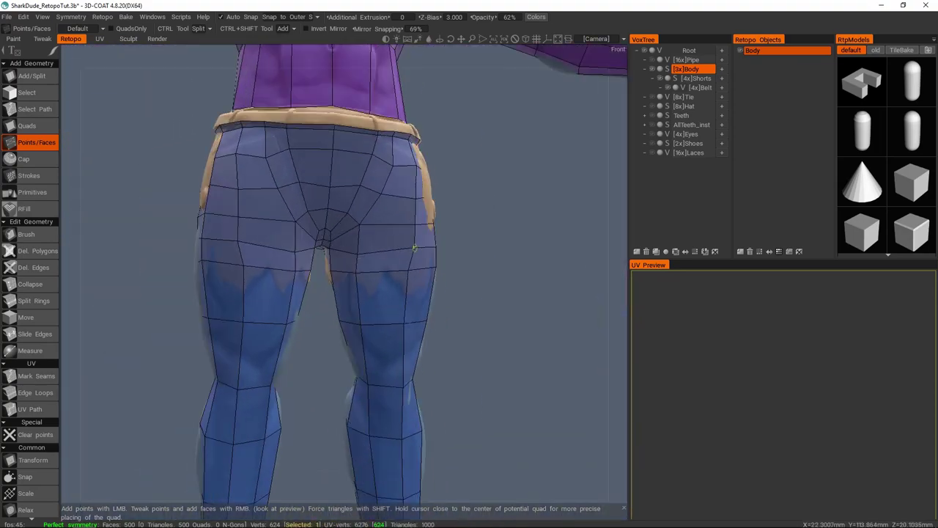
Fill the open chest area between the shoulder, centre strip and upper abdomen with quads.
middle_drag(414, 247, 396, 401)
scroll(325, 241, up, 6)
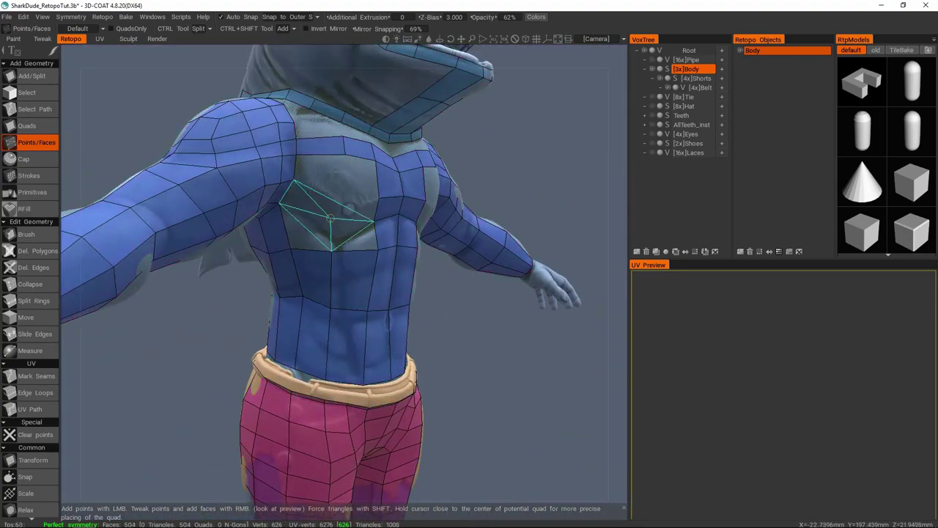
alt+drag(396, 190, 309, 249)
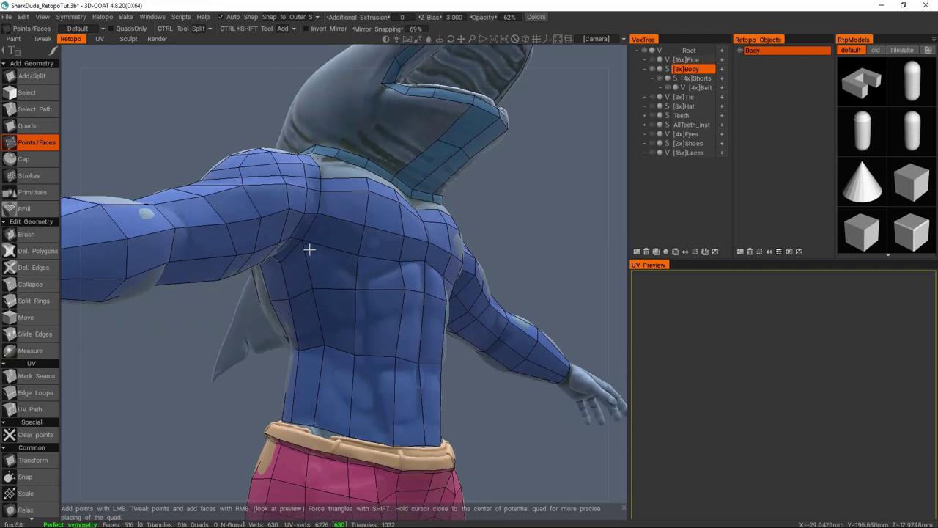
click(304, 247)
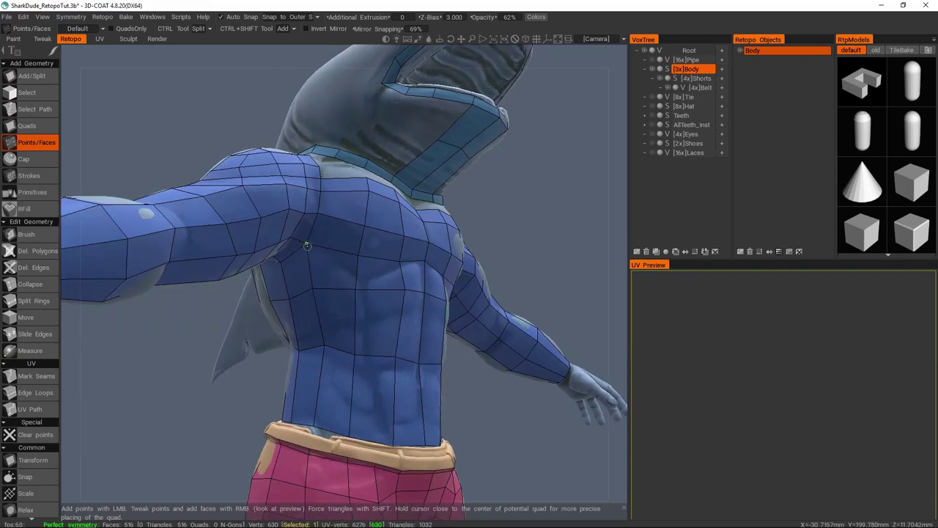
alt+drag(337, 260, 342, 273)
Delete the quad below the pectoral near the armpit, using the Select tool in Faces mode.
key(space)
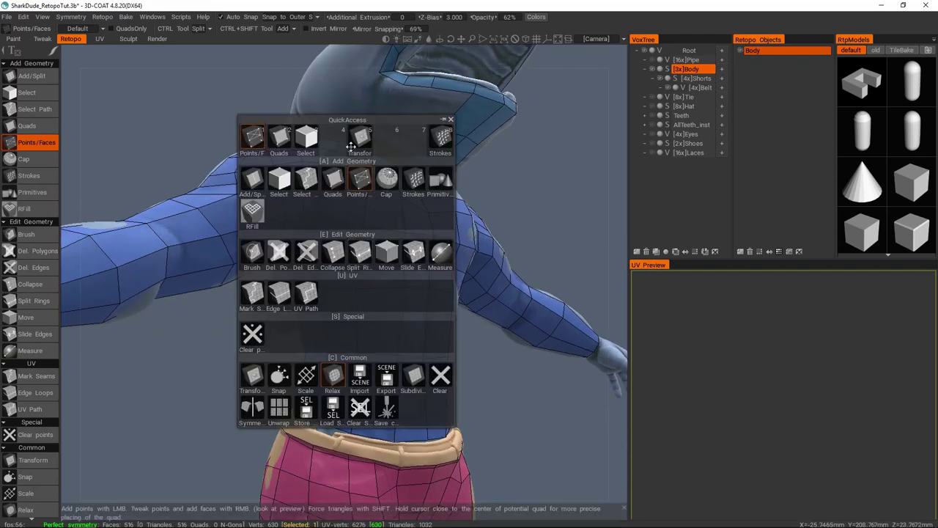
click(359, 140)
mouse_move(352, 260)
alt+mouse_down()
mouse_move(294, 248)
mouse_move(297, 237)
mouse_move(312, 232)
mouse_move(298, 324)
mouse_move(317, 251)
mouse_move(326, 242)
mouse_move(343, 265)
alt+mouse_up()
click(302, 253)
click(345, 264)
alt+drag(345, 265, 363, 286)
scroll(352, 303, down, 5)
scroll(367, 268, up, 5)
alt+drag(316, 248, 360, 268)
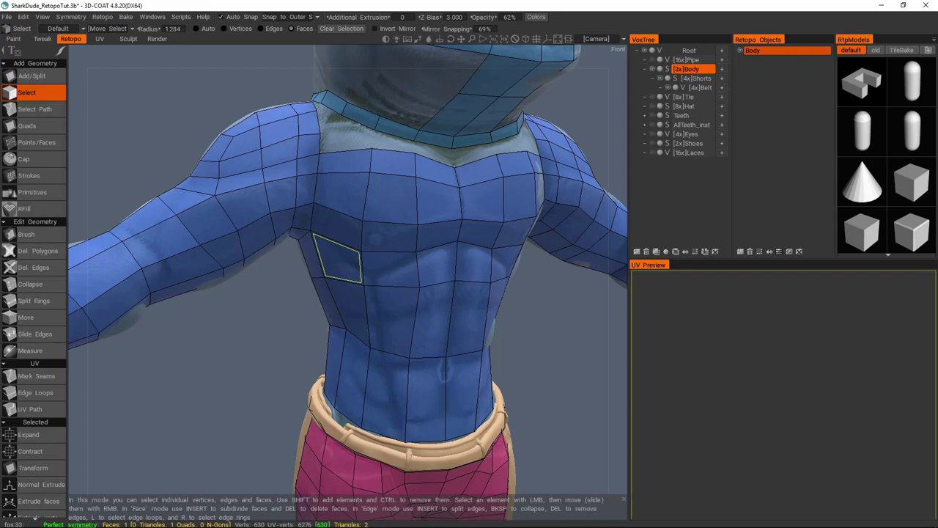
alt+drag(360, 268, 371, 252)
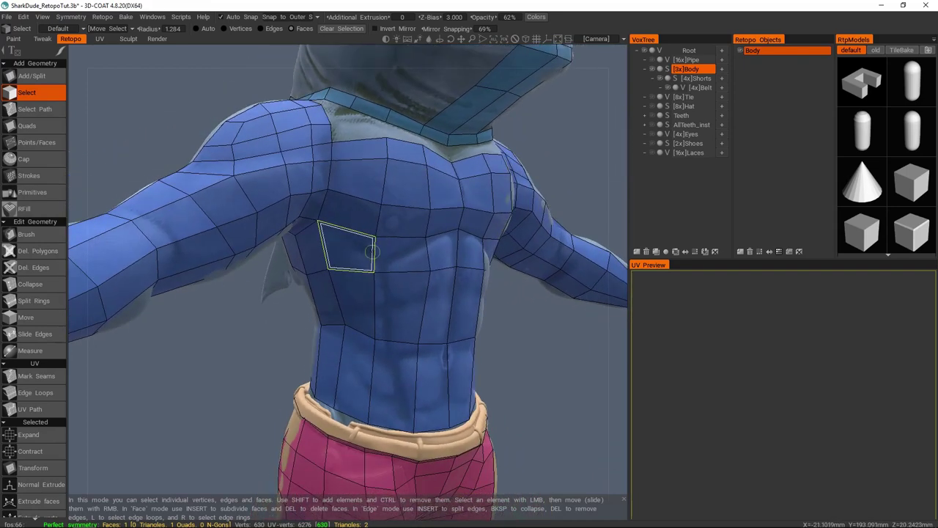
ctrl+click(360, 264)
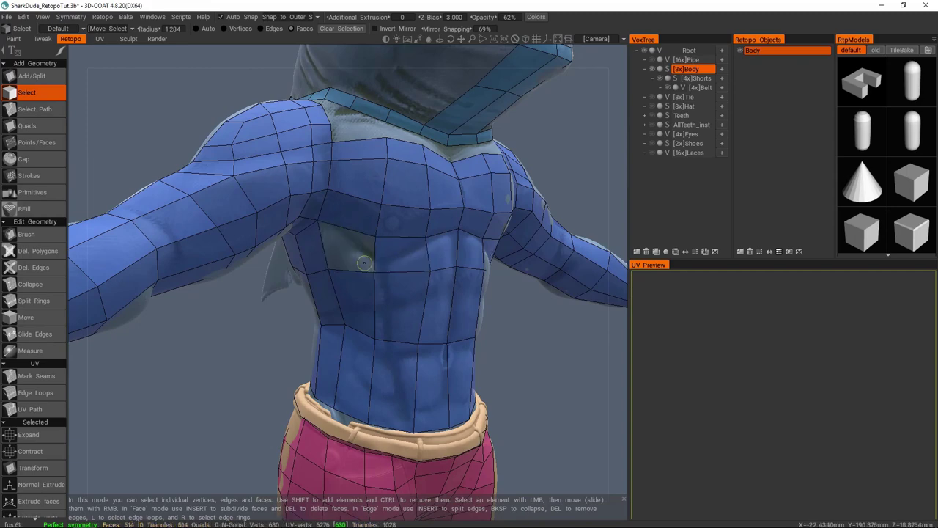
Delete the two quads bordering the hole beneath the pectoral, one at the pectoral's lower edge and one beside the armpit.
alt+drag(324, 252, 367, 216)
click(363, 215)
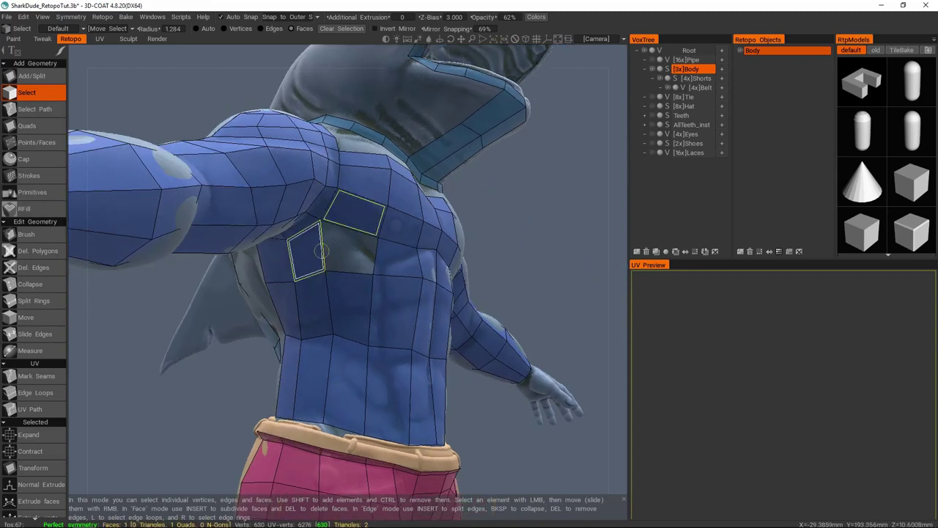
shift+click(312, 253)
key(Delete)
Build a row of quads around the front of the armpit with the Points/Faces tool, linking the pectoral to the side torso.
alt+drag(312, 254, 356, 233)
key(space)
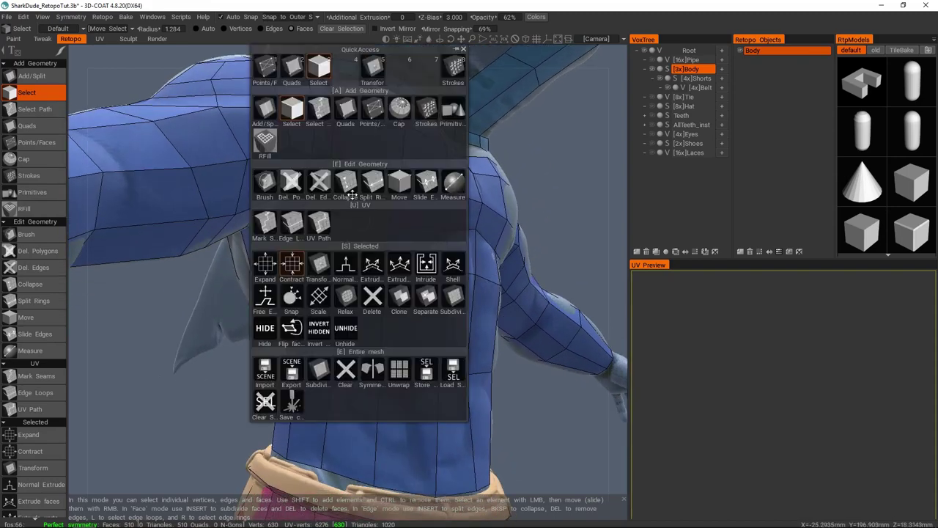
click(292, 68)
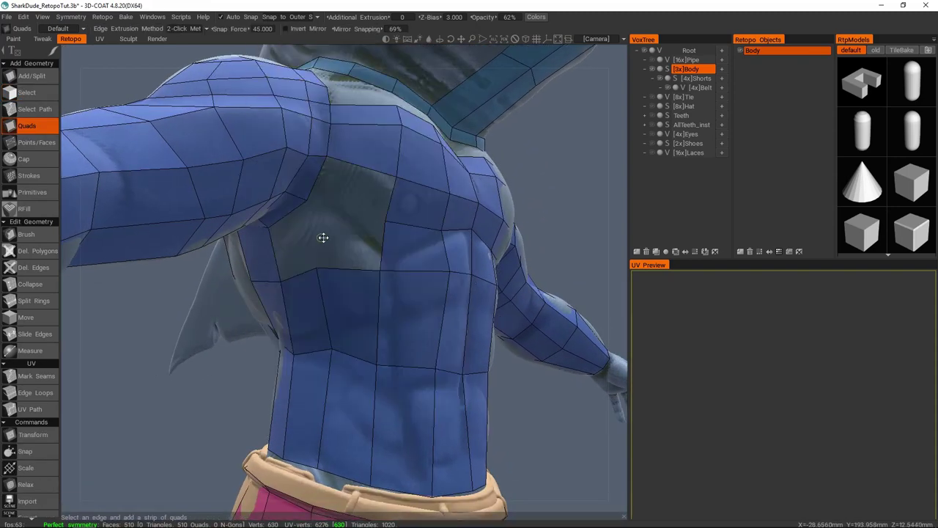
key(space)
click(258, 119)
alt+drag(345, 194, 290, 262)
click(357, 167)
click(339, 237)
click(282, 270)
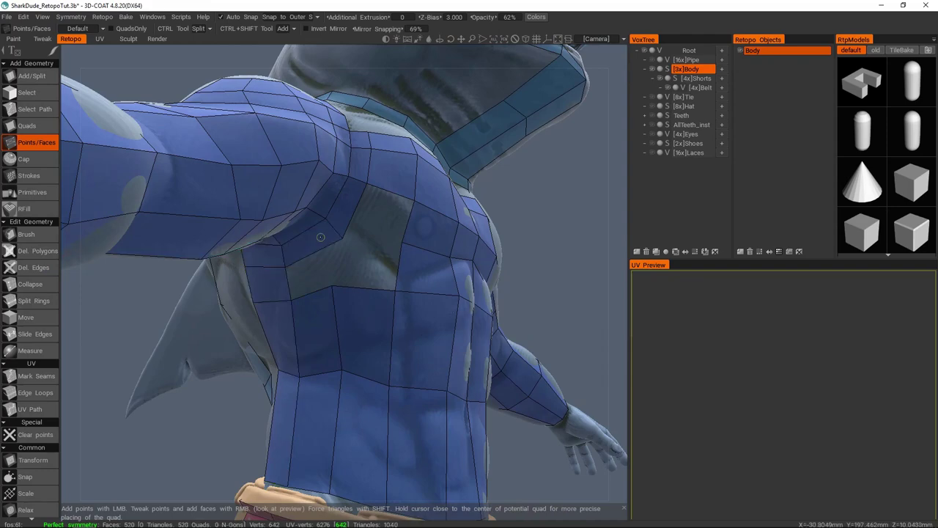
Add more quads behind the armpit, extending the side torso mesh along the back of the shoulder.
alt+drag(344, 235, 268, 214)
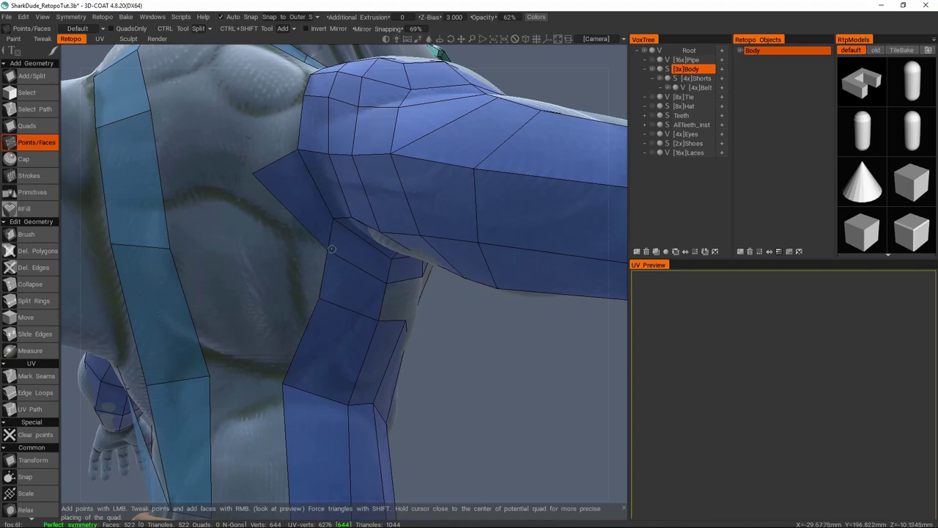
click(256, 157)
alt+drag(256, 158, 354, 225)
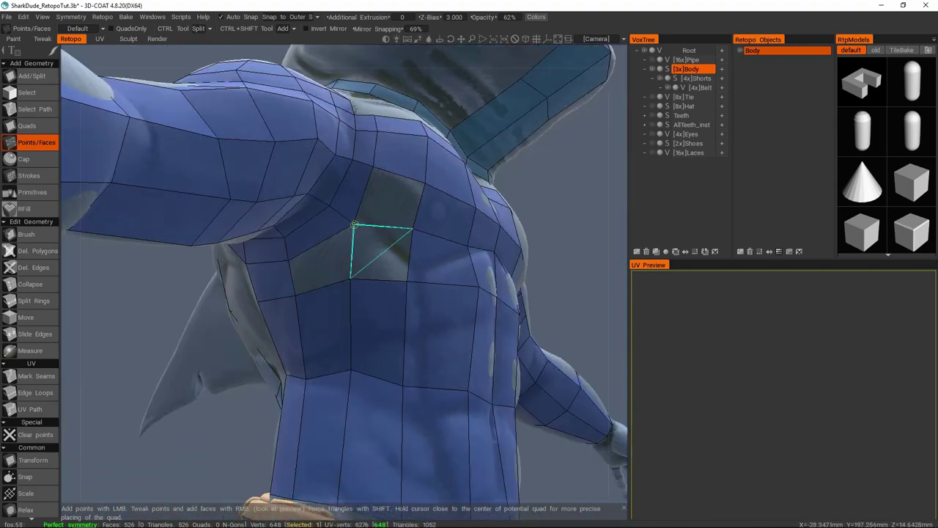
Fill the remaining hole between the pectoral, armpit and upper abdomen with quads.
click(384, 255)
alt+drag(384, 256, 336, 237)
click(345, 234)
click(276, 211)
click(394, 232)
Extend a strip of quads along the top of the shoulder and join it to the strip around the neck.
key(q)
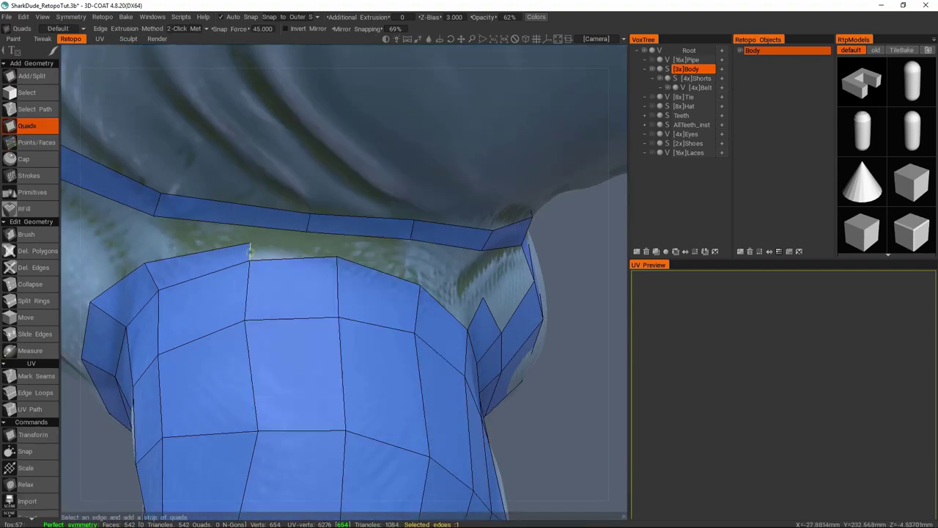
click(420, 285)
alt+drag(419, 285, 330, 196)
key(p)
click(264, 184)
alt+drag(264, 185, 353, 240)
alt+drag(349, 278, 352, 273)
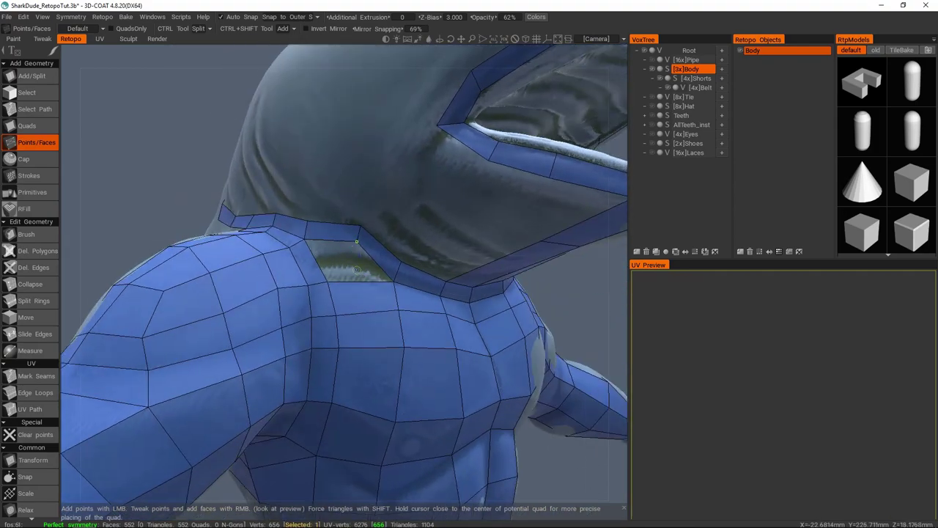
Try to fill the gap between the neck strip and the upper chest with a quad.
key(space)
click(389, 157)
alt+drag(389, 157, 363, 273)
mouse_move(325, 226)
alt+mouse_down()
mouse_move(351, 264)
mouse_move(343, 266)
mouse_move(379, 272)
mouse_move(367, 262)
mouse_move(380, 275)
mouse_move(389, 262)
mouse_move(379, 249)
mouse_move(319, 233)
alt+mouse_up()
scroll(355, 270, up, 2)
click(358, 272)
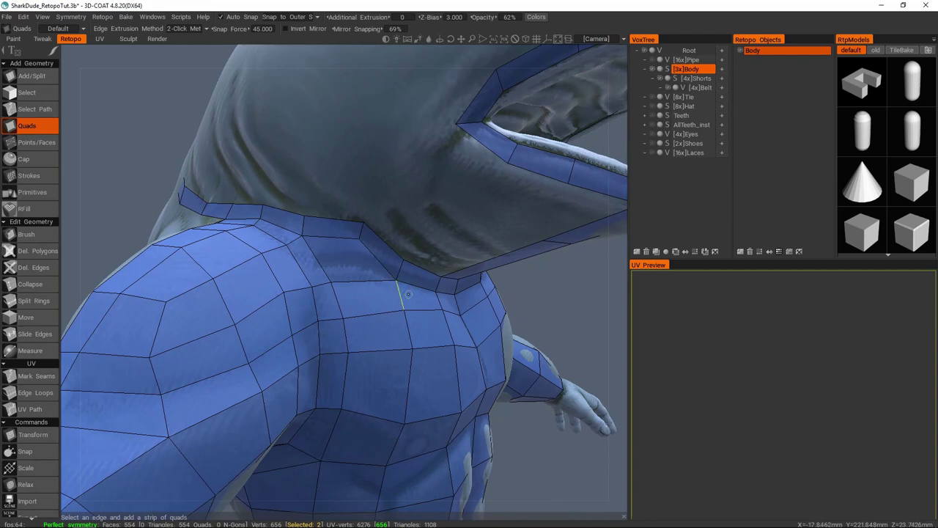
alt+drag(352, 268, 380, 268)
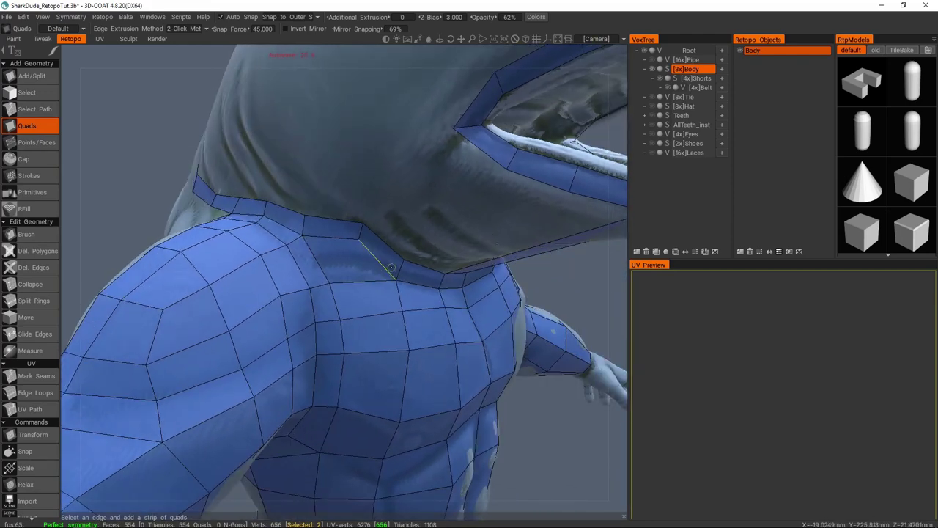
key(p)
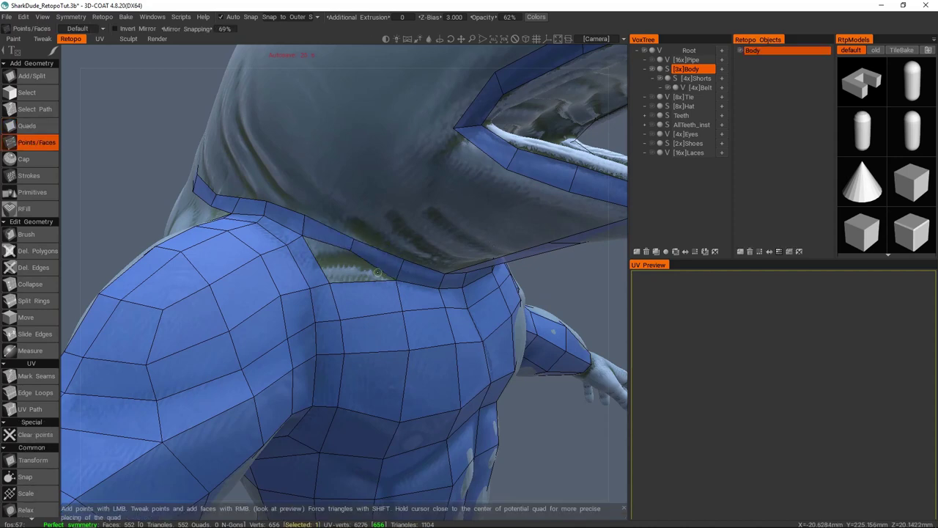
key(space)
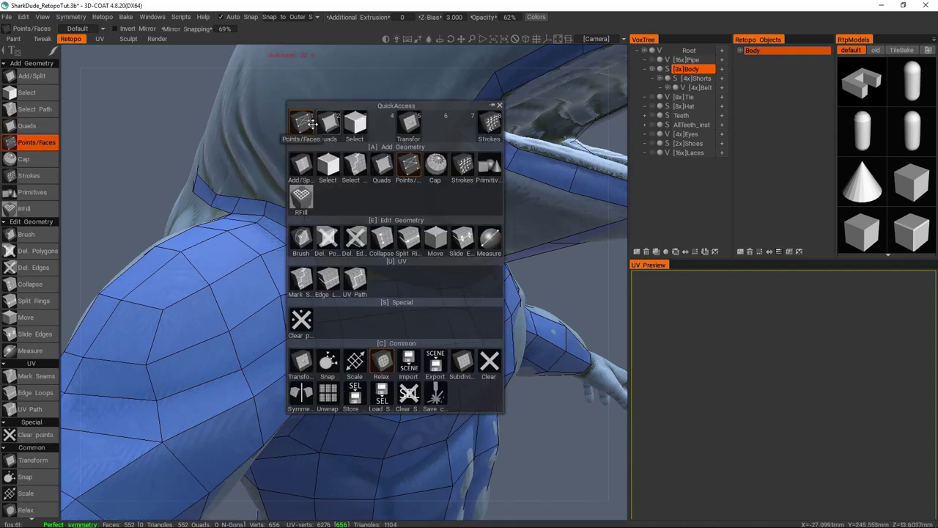
click(303, 126)
click(356, 236)
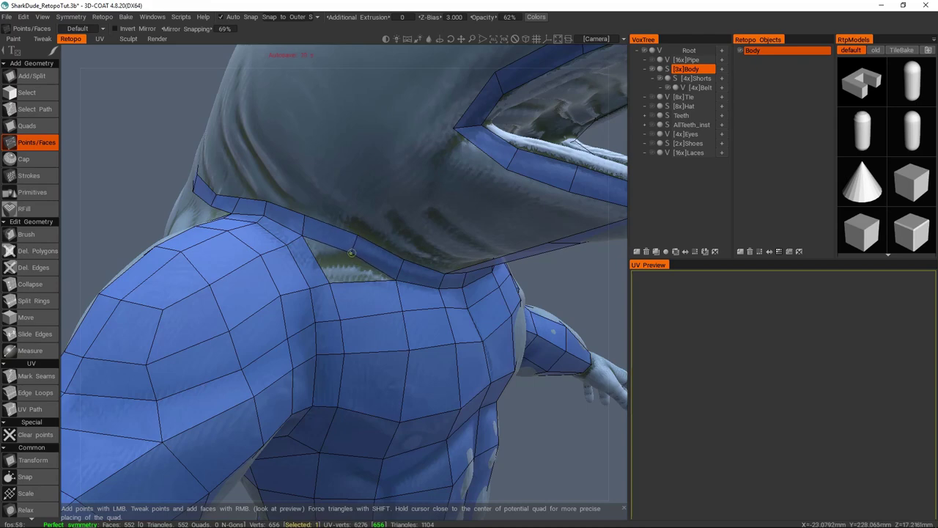
alt+drag(357, 237, 383, 258)
click(383, 257)
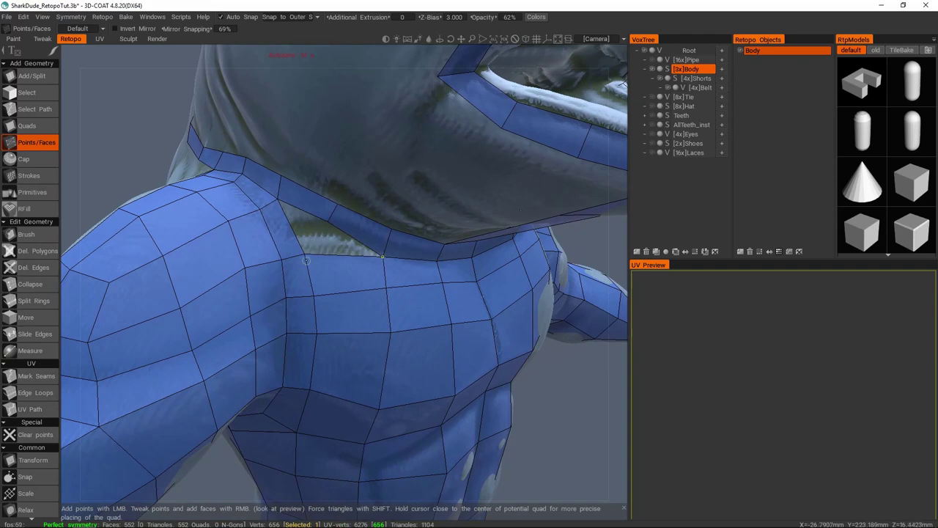
alt+drag(306, 249, 323, 235)
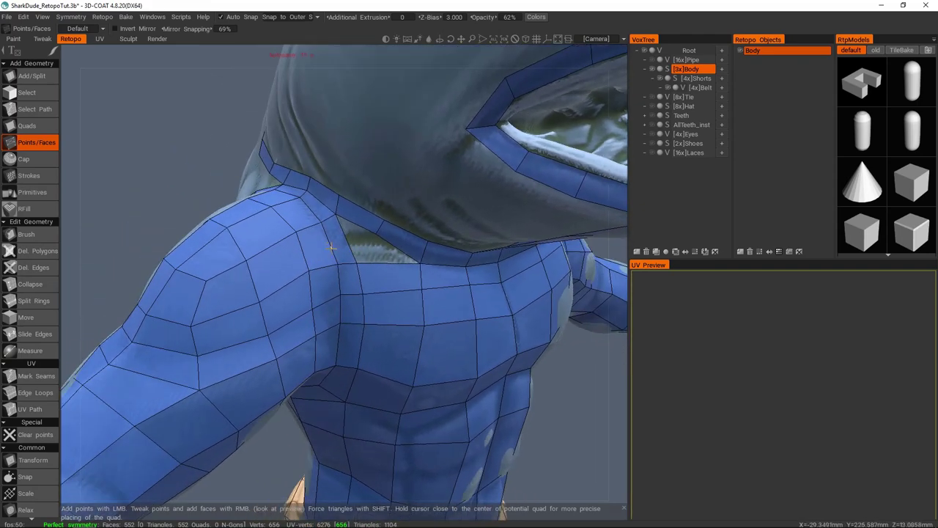
Try splitting the shoulder's edge ring with a new loop running toward the neck gap, and undo it.
double_click(332, 247)
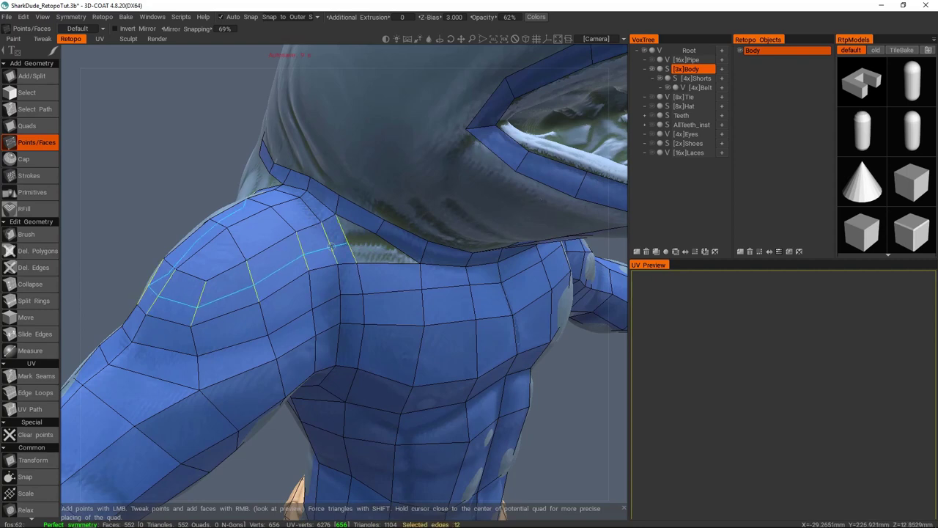
key(ctrl+b)
click(341, 239)
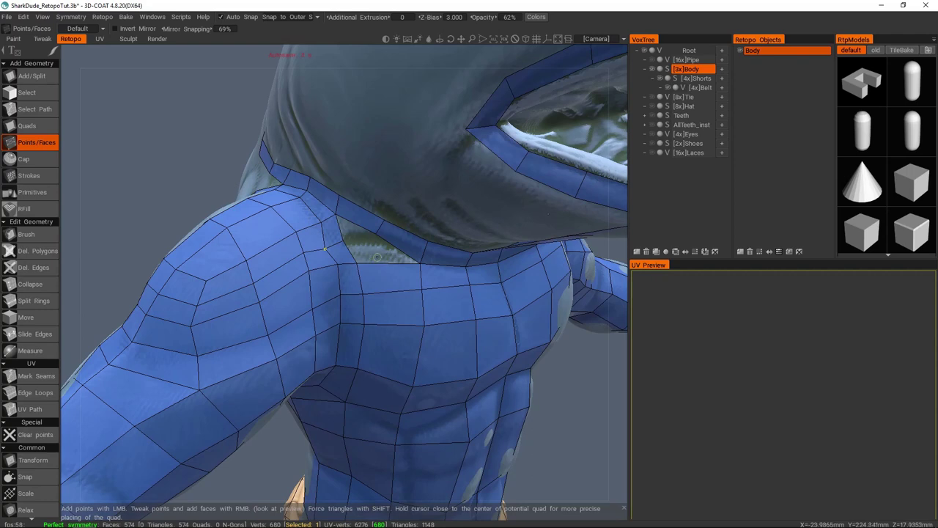
click(359, 211)
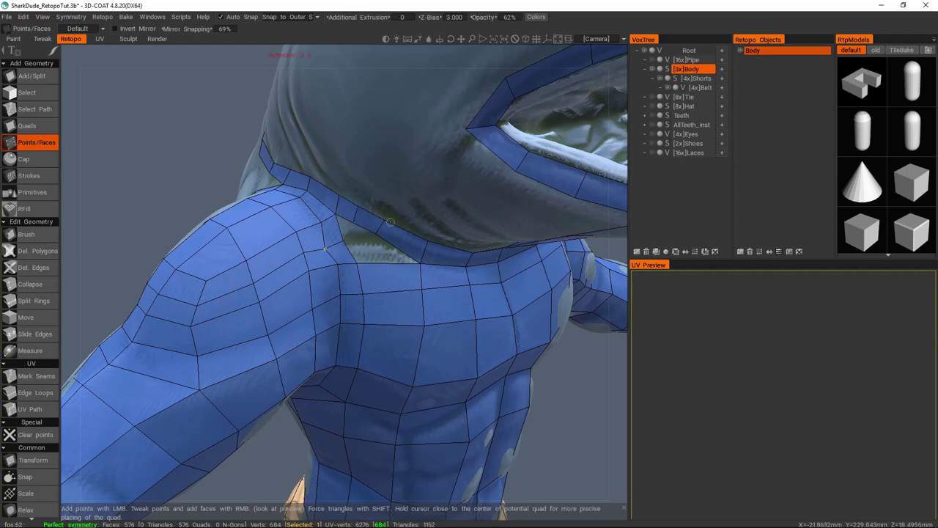
key(ctrl+z)
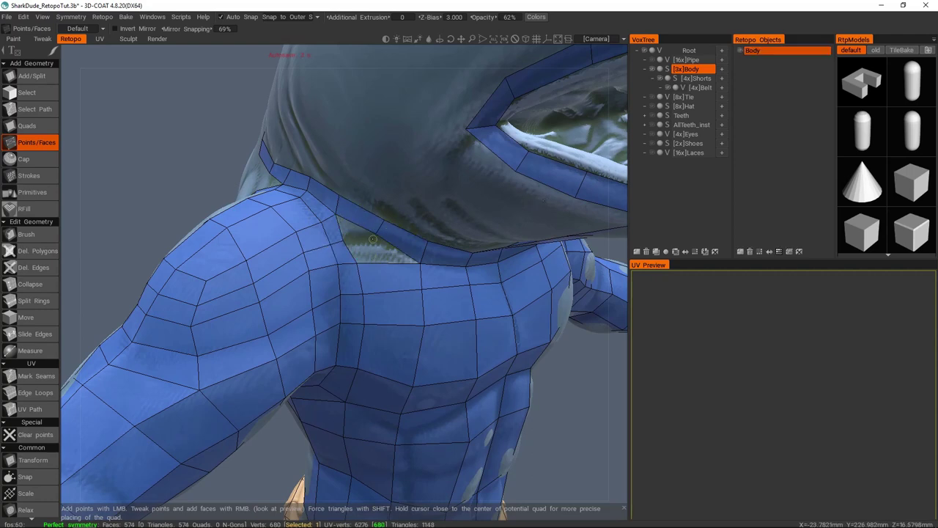
key(ctrl+z)
key(ctrl+z)
key(ctrl+z)
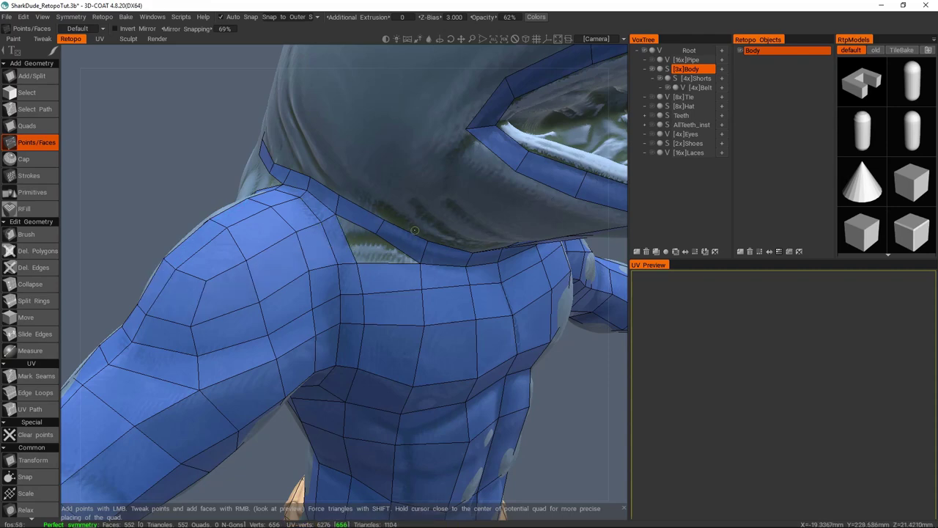
Delete the neck-strip quads above the upper-chest gap, using the Select tool in Faces mode.
alt+drag(404, 238, 371, 223)
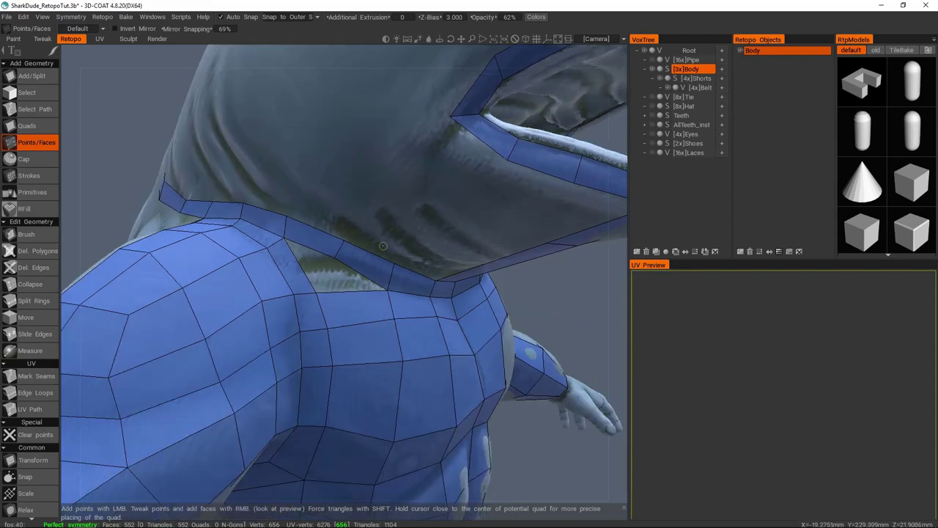
key(space)
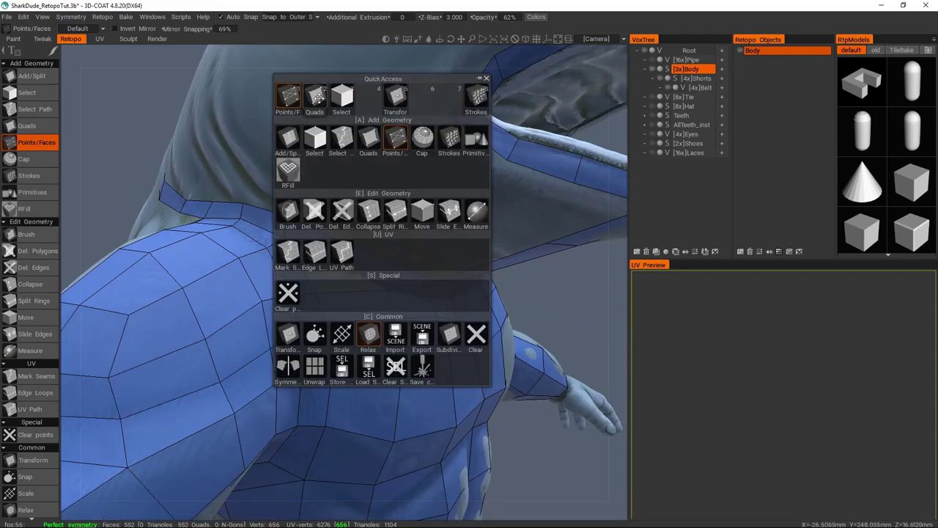
click(341, 98)
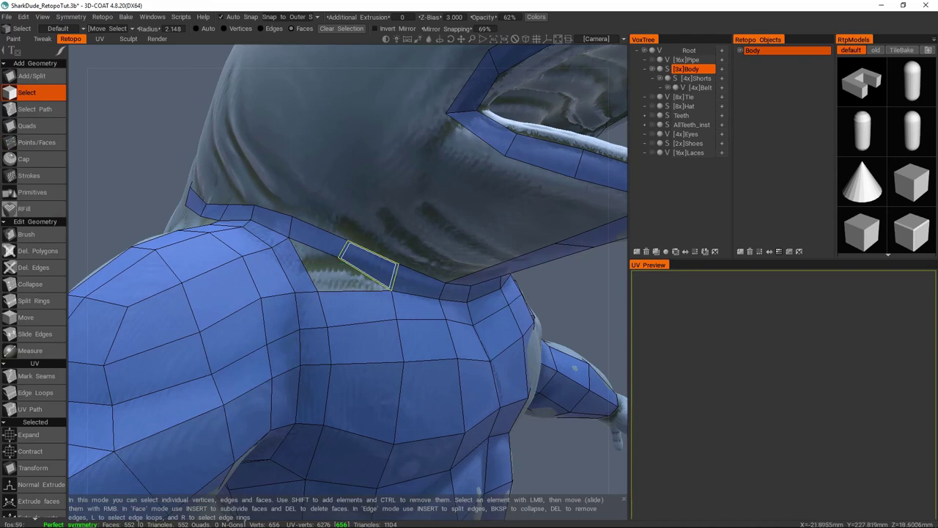
key(space)
key(space)
key(space)
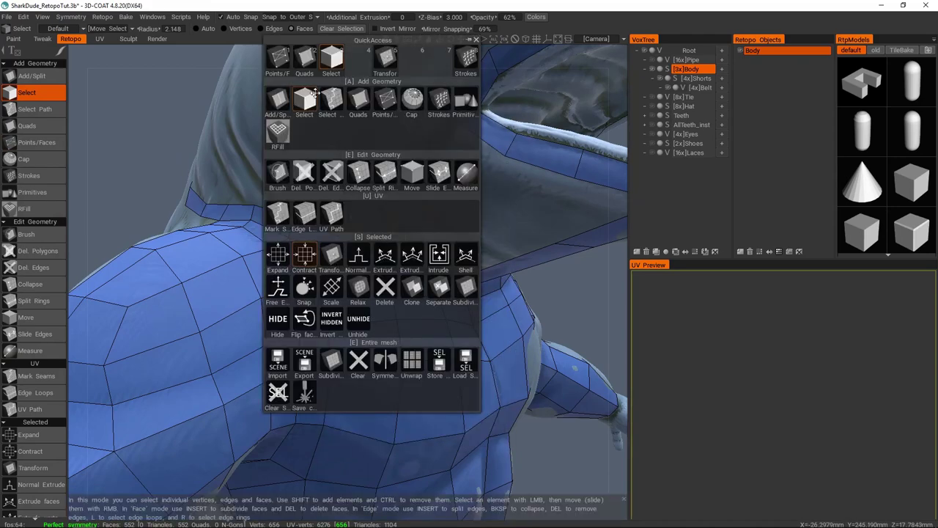
click(287, 69)
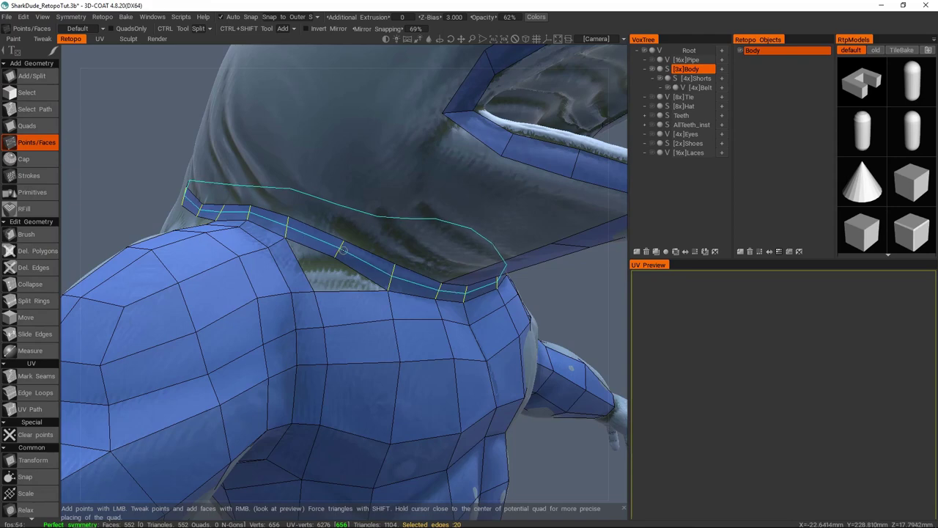
key(space)
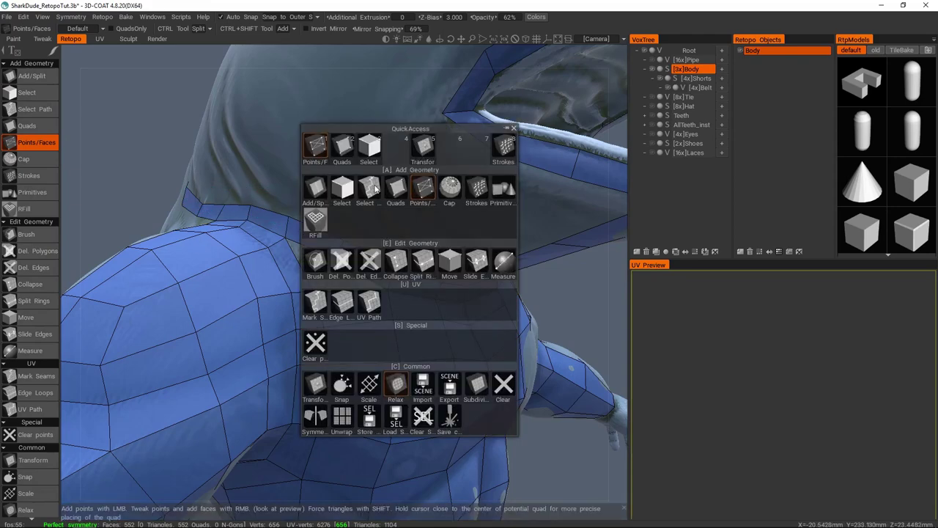
click(357, 147)
drag(342, 248, 361, 263)
key(Delete)
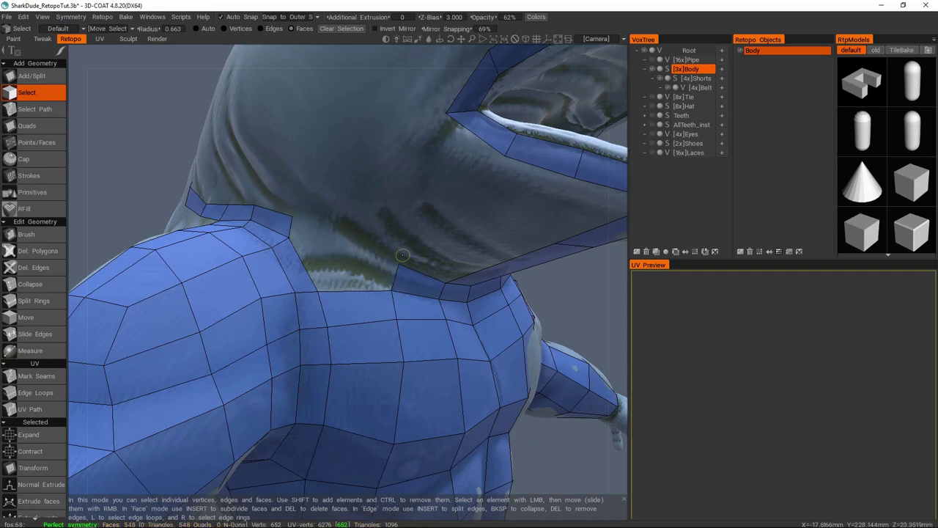
Fill the neck gap above the chest with a single quad using Points/Faces, and adjust its corner vertex at the shoulder.
key(space)
click(315, 103)
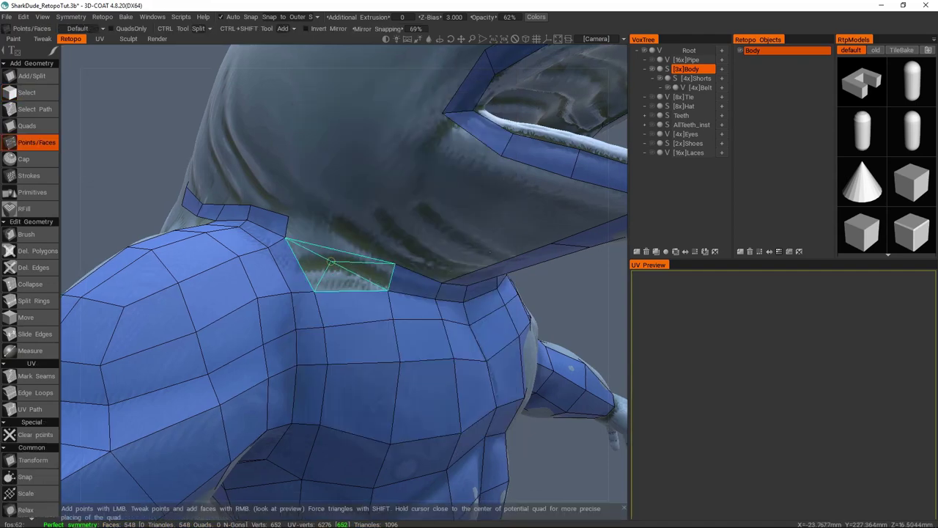
right_click(334, 262)
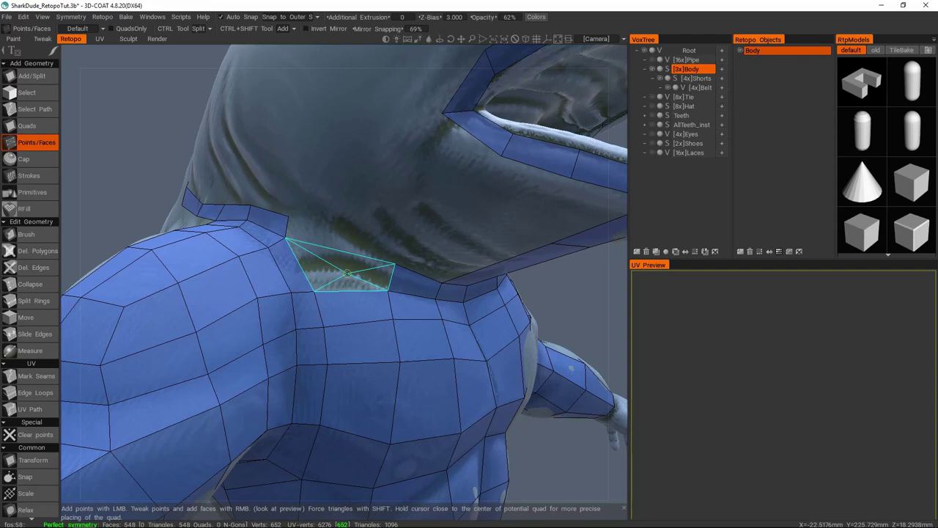
right_click(315, 255)
right_drag(283, 234, 291, 247)
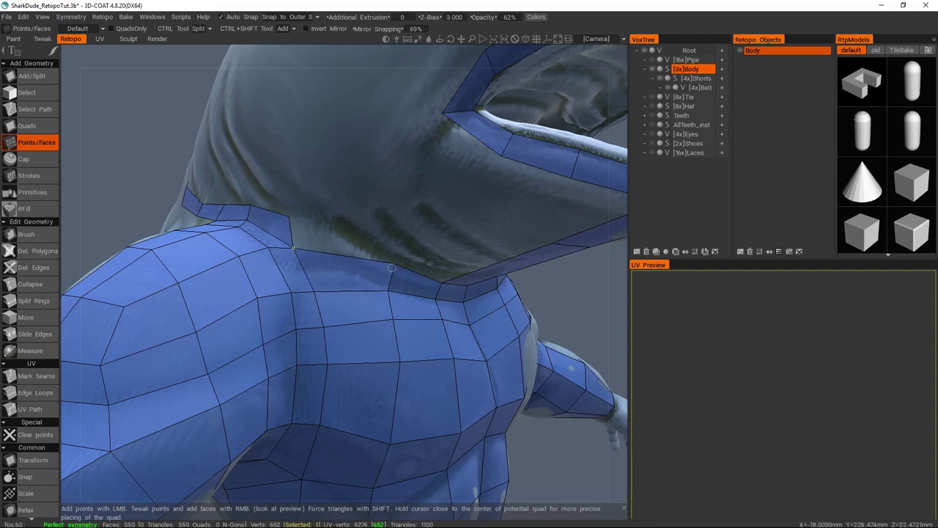
Examine the edge loops around the shoulder, neck strip and upper chest from the front and side.
alt+drag(393, 266, 484, 275)
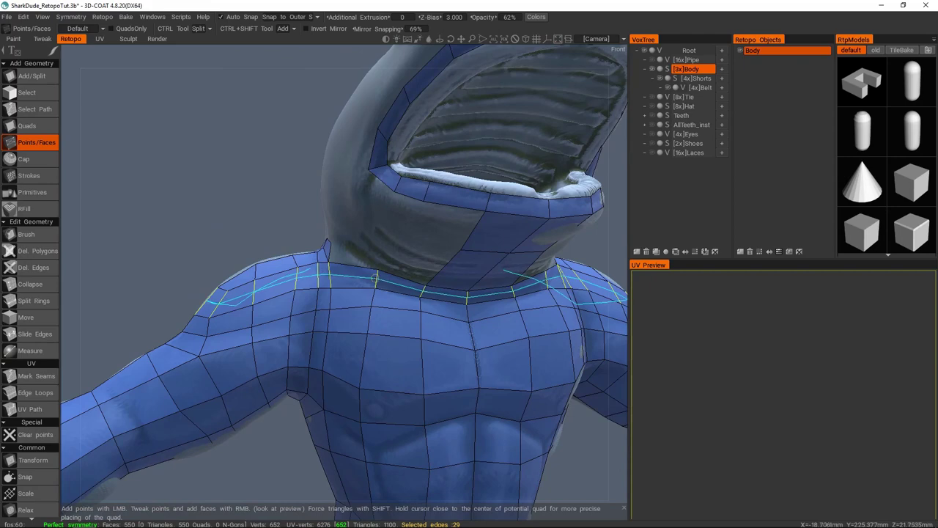
alt+drag(419, 287, 382, 272)
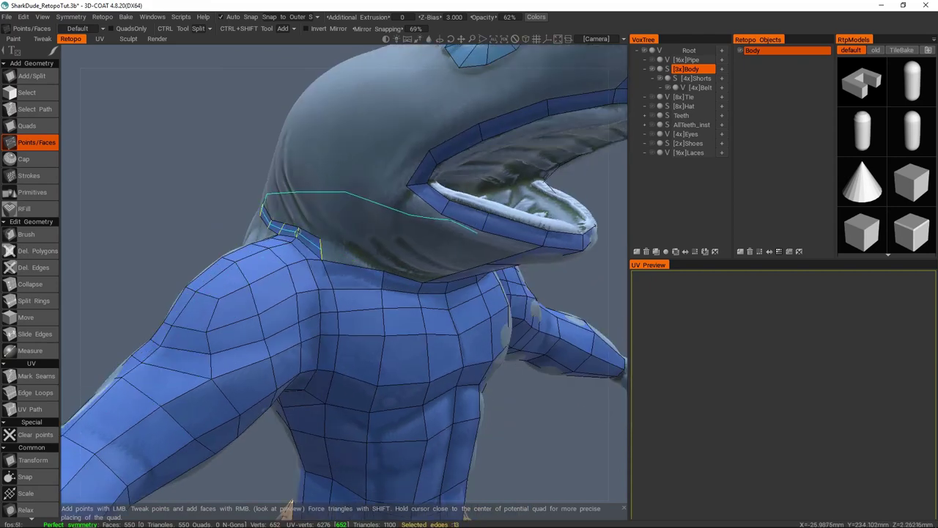
alt+drag(323, 235, 332, 205)
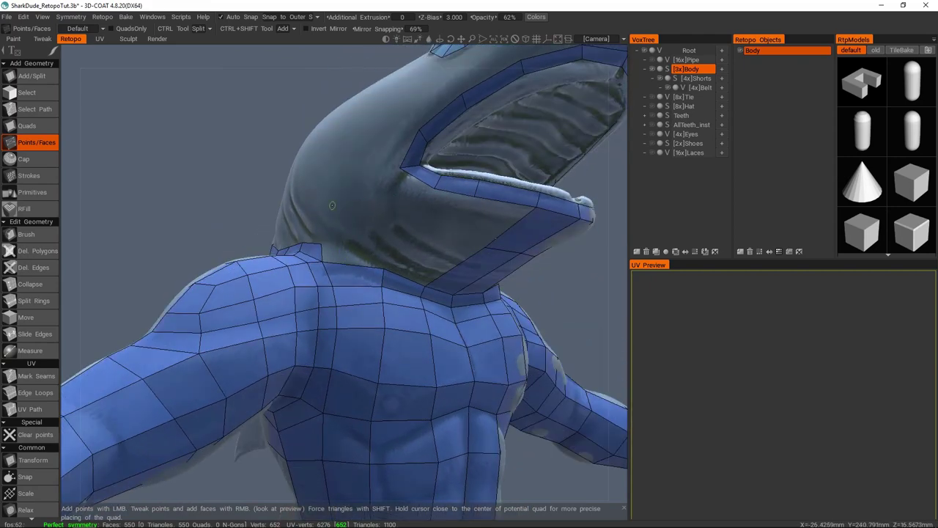
alt+drag(335, 275, 319, 248)
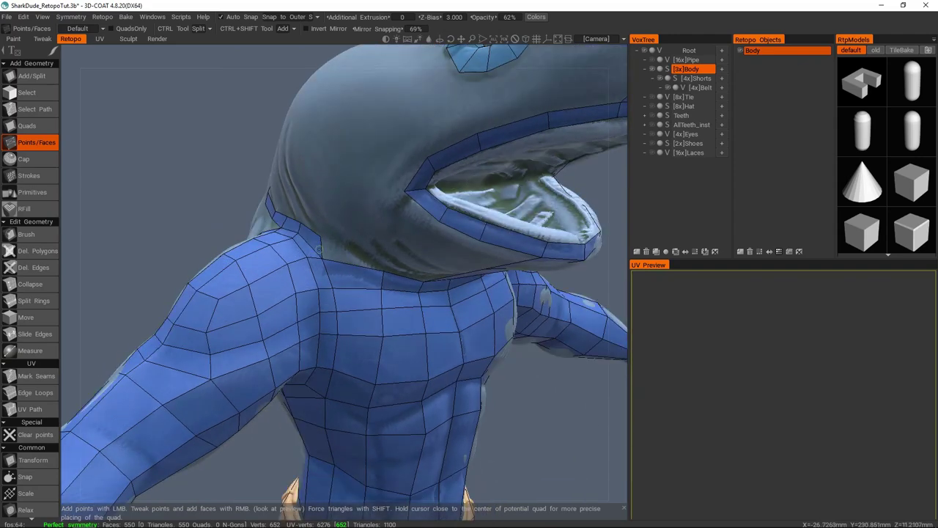
key(ctrl)
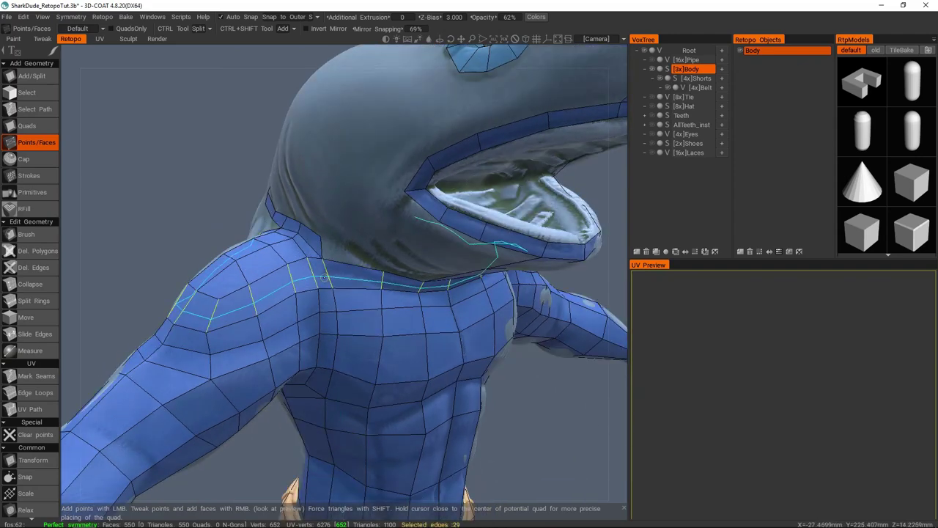
alt+drag(325, 279, 279, 327)
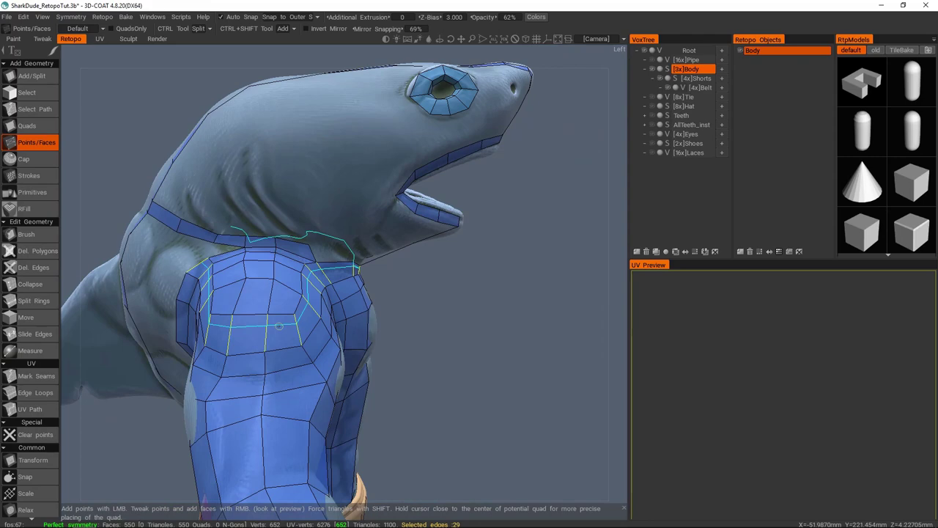
key(Escape)
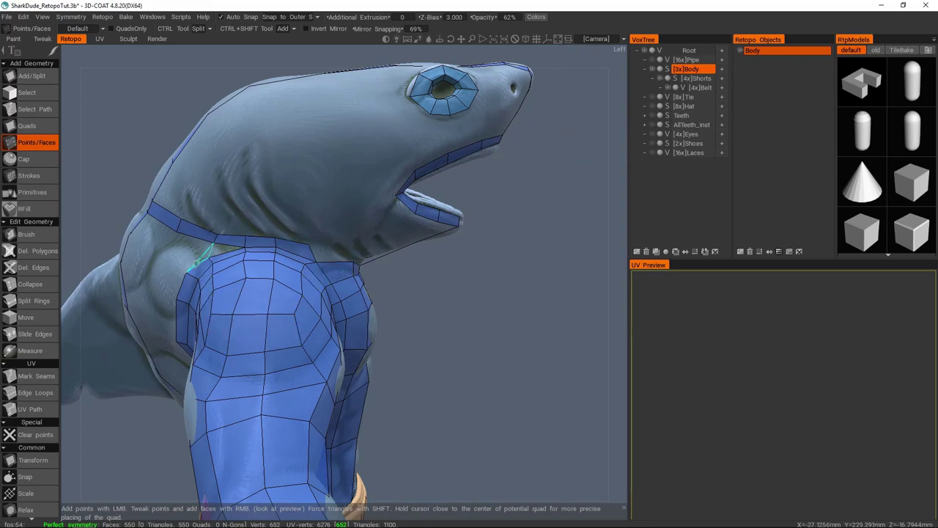
alt+drag(144, 242, 341, 252)
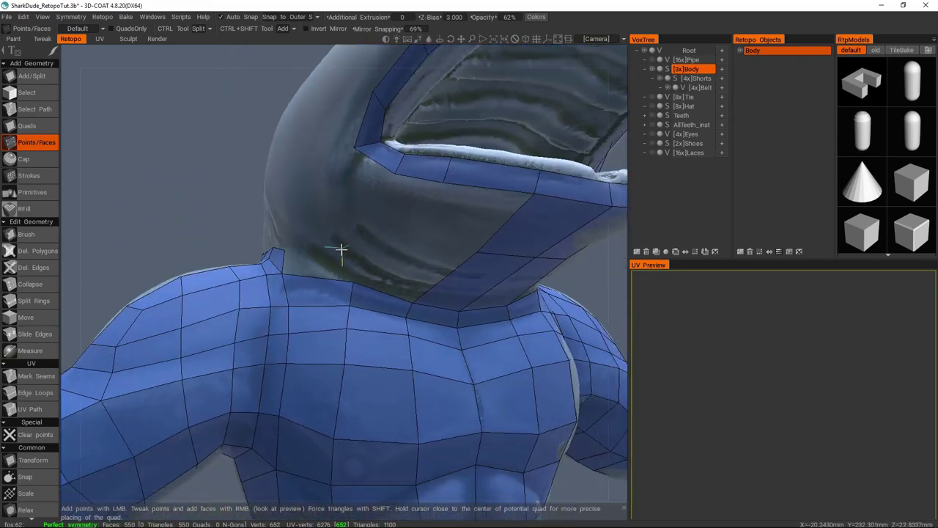
Continue the neck strip with quads from the shoulder across the throat to the chest's centre, using Points/Faces.
click(352, 260)
click(415, 288)
right_click(415, 289)
click(440, 242)
right_click(388, 283)
alt+drag(388, 282, 408, 256)
click(430, 284)
alt+drag(491, 292, 292, 257)
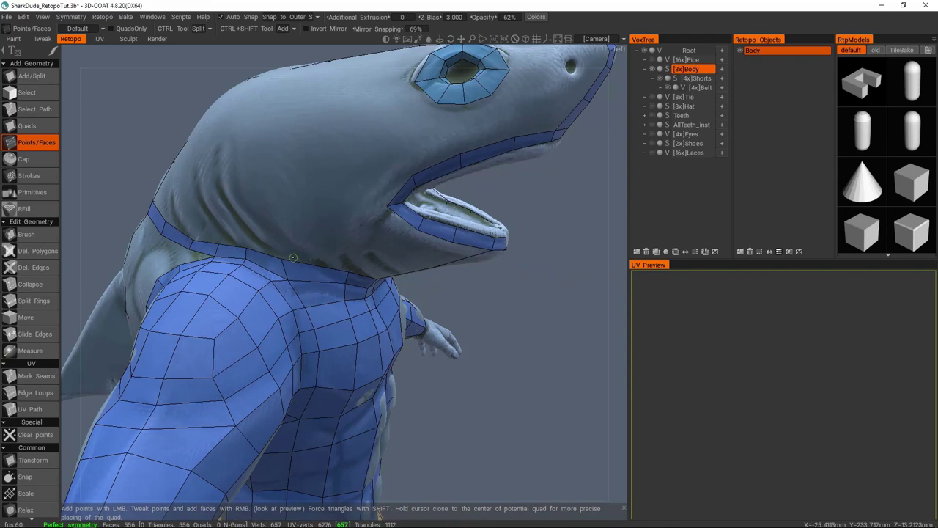
alt+drag(337, 288, 298, 269)
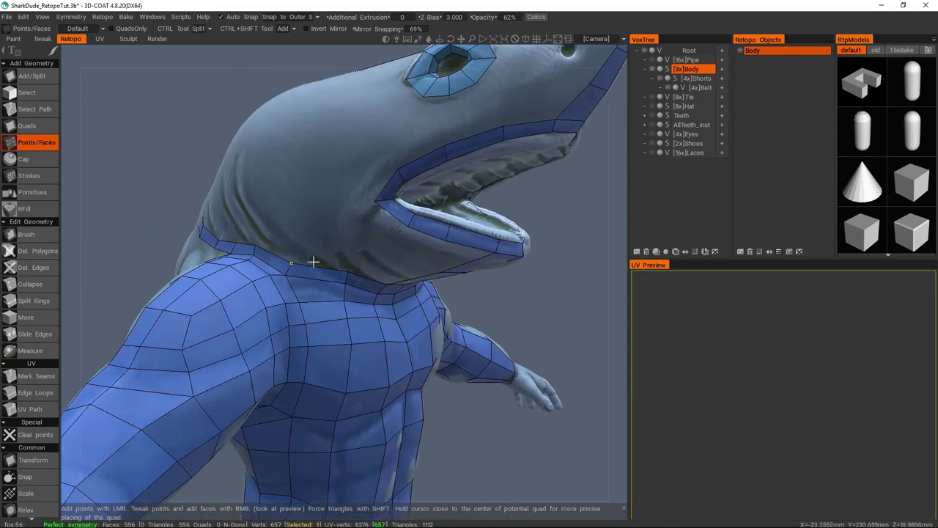
alt+drag(328, 297, 301, 282)
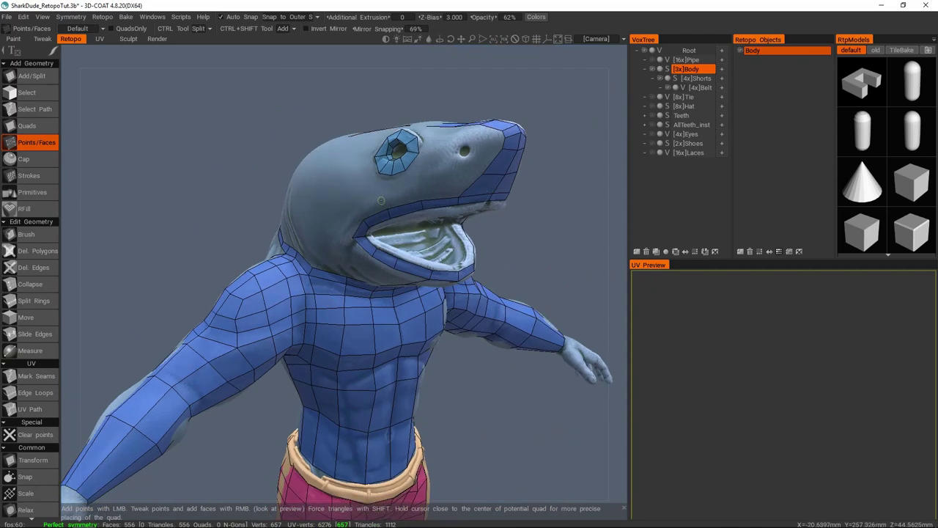
alt+drag(344, 289, 320, 264)
alt+drag(374, 286, 381, 262)
double_click(378, 259)
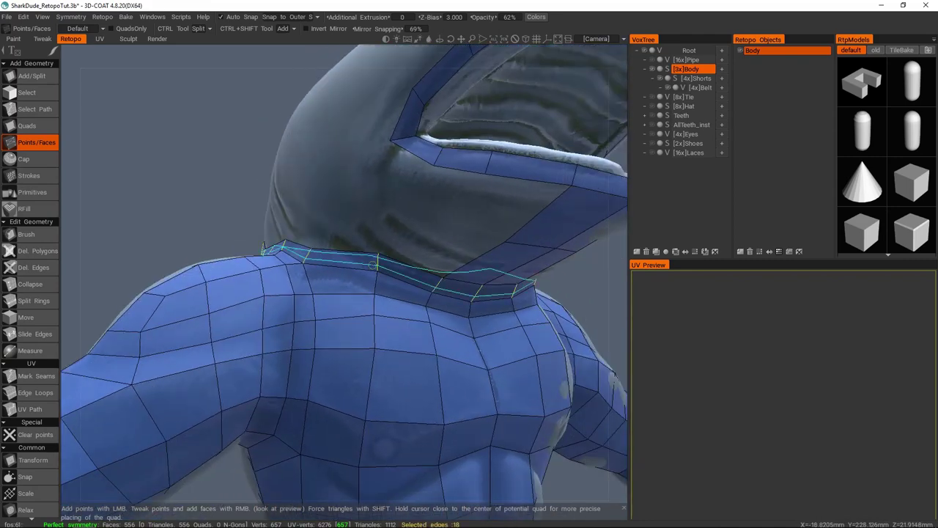
Add a row of quads below the neck strip on the back, joining the spine strip to the shoulder.
alt+drag(351, 264, 388, 317)
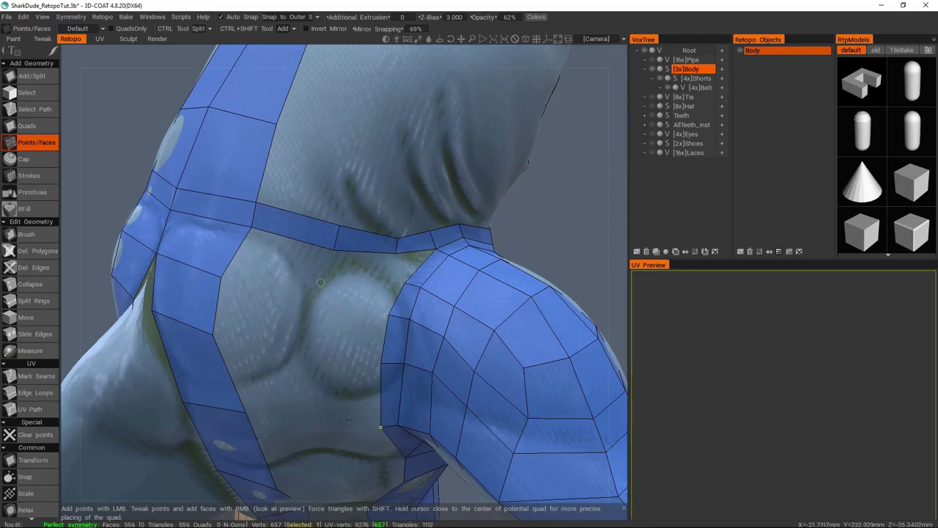
ctrl+drag(321, 281, 389, 283)
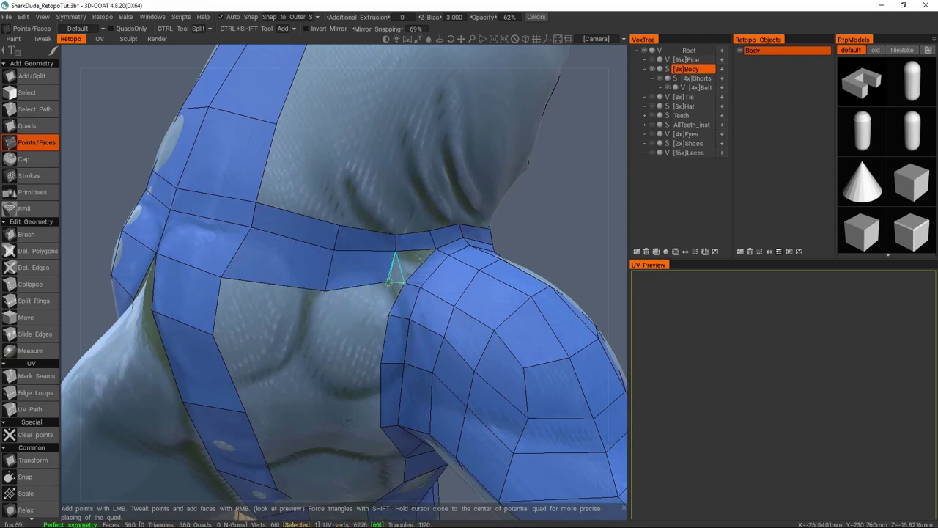
click(385, 284)
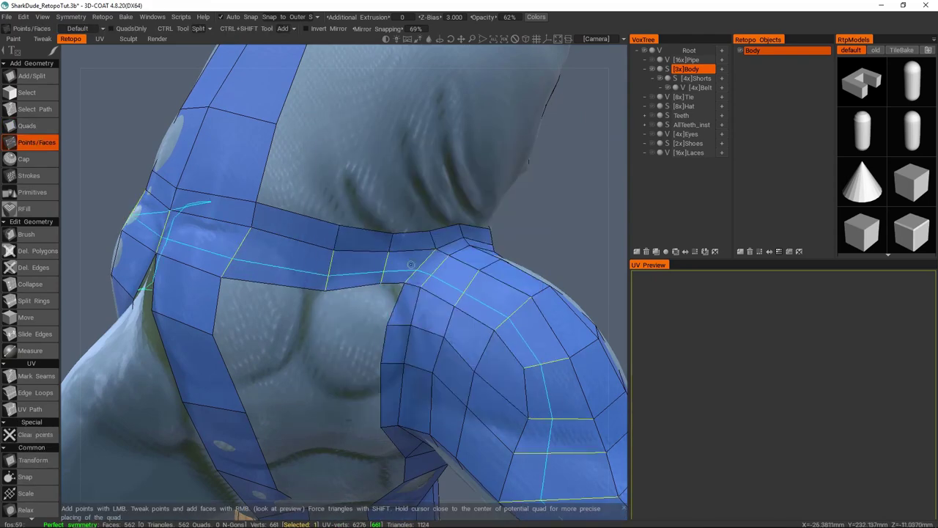
Fill the upper back with further rows of quads between the spine strip and the shoulder.
click(320, 325)
middle_drag(376, 297, 374, 220)
click(369, 216)
click(403, 246)
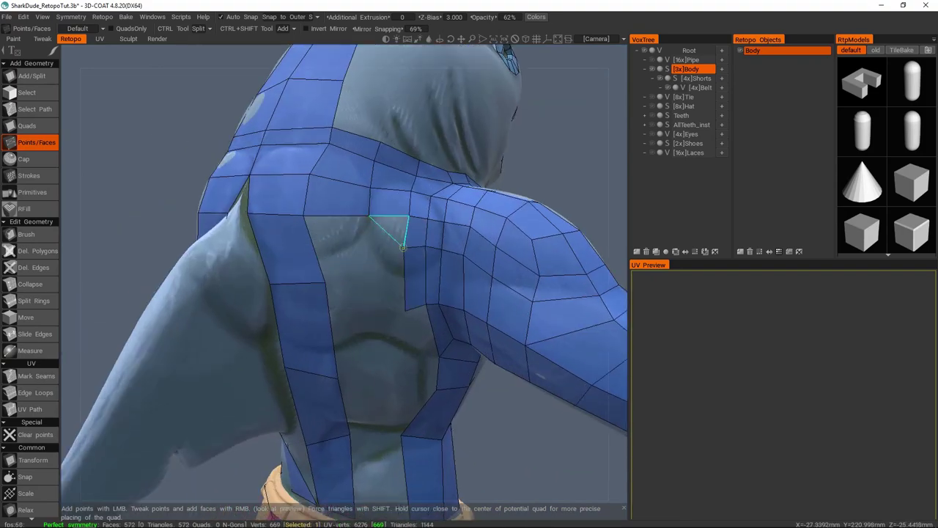
middle_drag(399, 261, 314, 127)
click(365, 185)
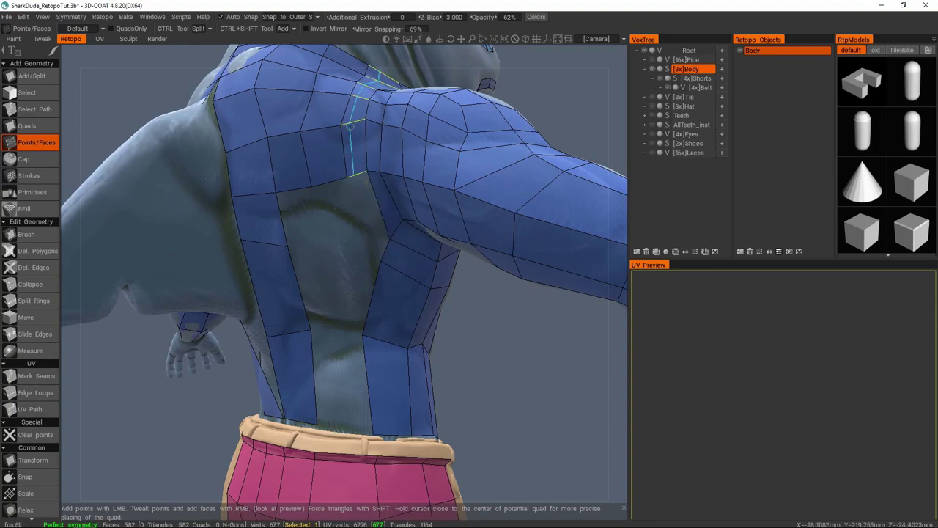
Extrude a quad from the armpit's rear edge onto the back with the Quads tool.
middle_drag(358, 122, 371, 217)
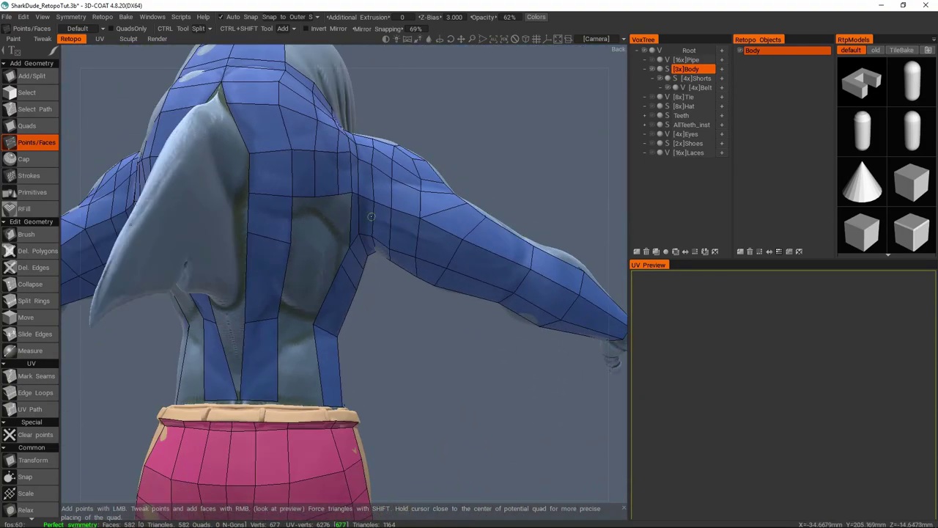
middle_drag(298, 378, 330, 242)
key(space)
click(362, 146)
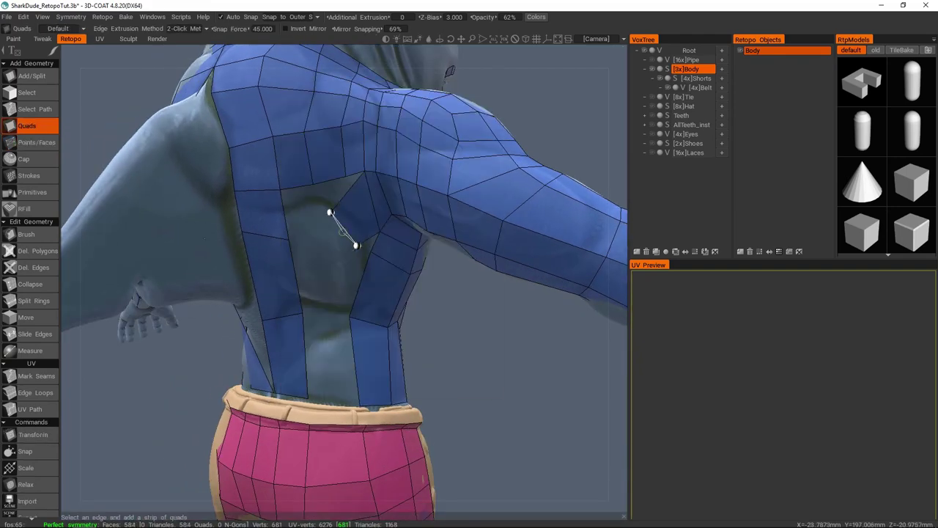
Fill the middle and lower back with quads down to the belt, leaving one opening below the shoulder blade.
key(space)
middle_drag(313, 289, 351, 206)
middle_drag(360, 242, 357, 155)
middle_drag(389, 285, 348, 180)
middle_drag(383, 294, 305, 199)
key(space)
middle_drag(332, 355, 483, 331)
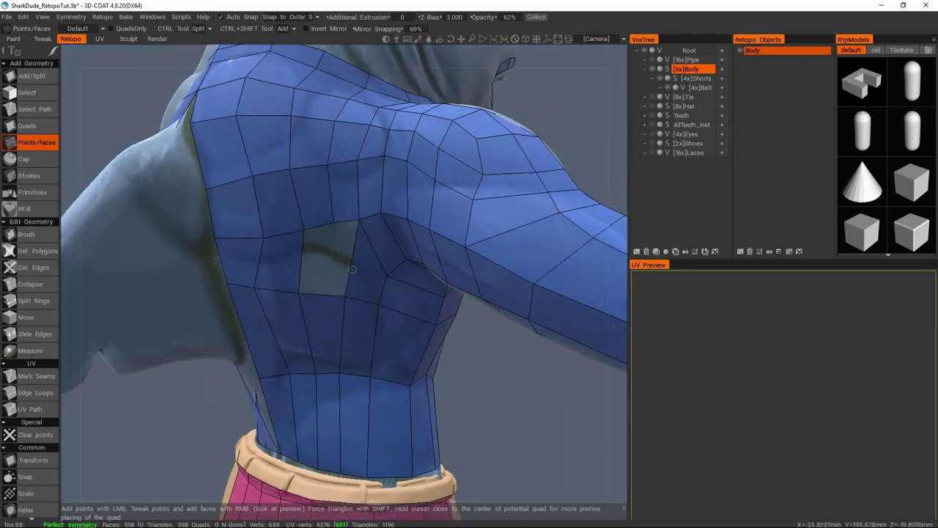
middle_drag(480, 359, 344, 288)
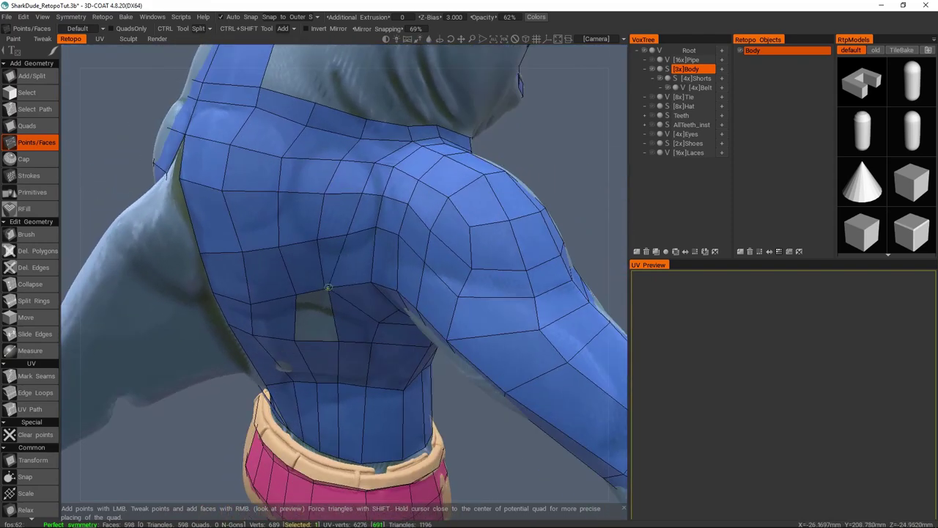
Remove a surplus edge loop from the back and close the opening below the shoulder blade.
key(space)
click(345, 212)
middle_drag(346, 212, 377, 193)
key(space)
click(366, 264)
scroll(356, 272, down, 3)
middle_drag(357, 272, 379, 264)
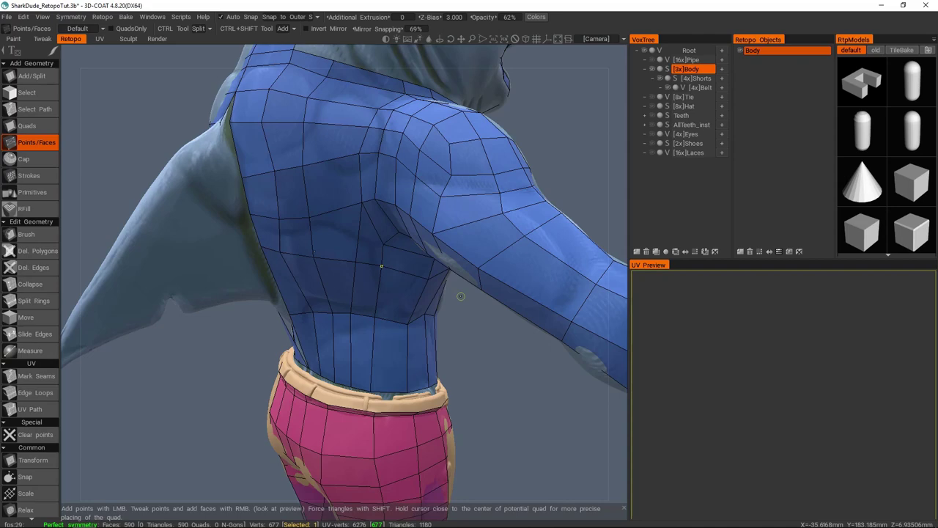
Delete the mid-back quads below the shoulder blade and armpit, separating the upper back from the waist.
middle_drag(461, 296, 369, 271)
click(372, 282)
key(space)
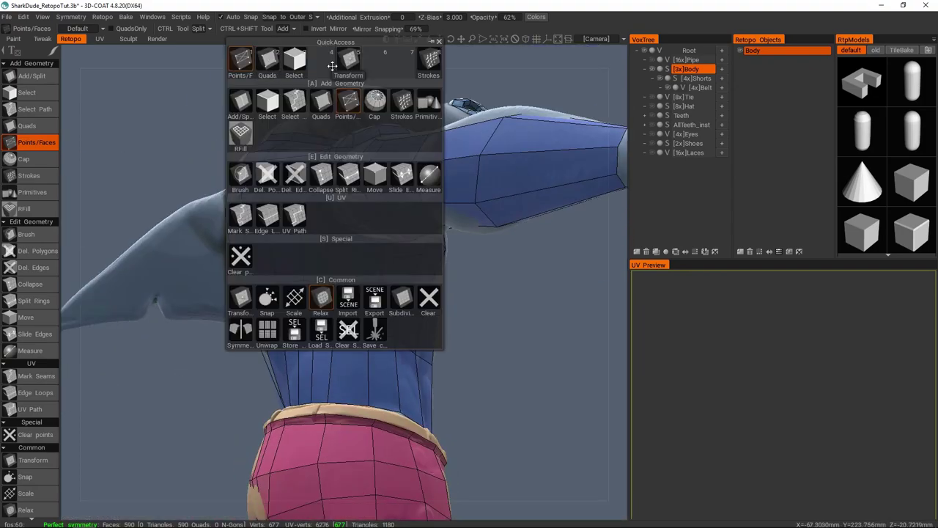
click(313, 262)
middle_drag(313, 261, 344, 156)
key(space)
click(332, 224)
click(294, 248)
Delete the two rows of lower-back quads above the belt, using the Select tool in Faces mode.
key(space)
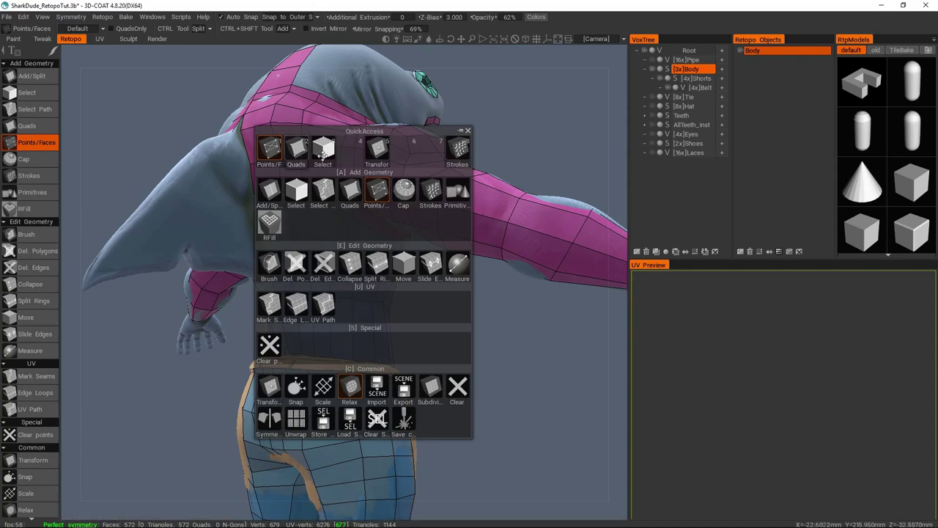
click(317, 150)
mouse_move(299, 320)
mouse_down()
mouse_move(323, 312)
mouse_move(362, 320)
mouse_up()
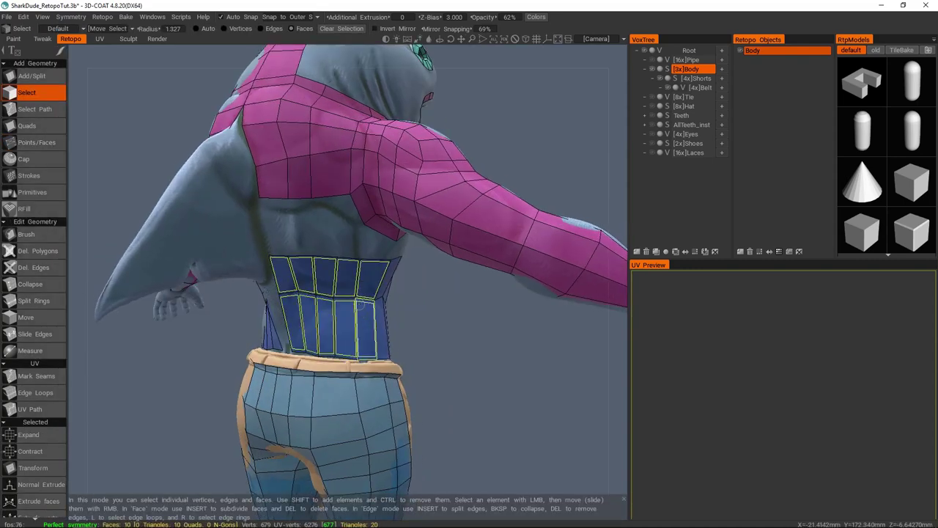
click(359, 304)
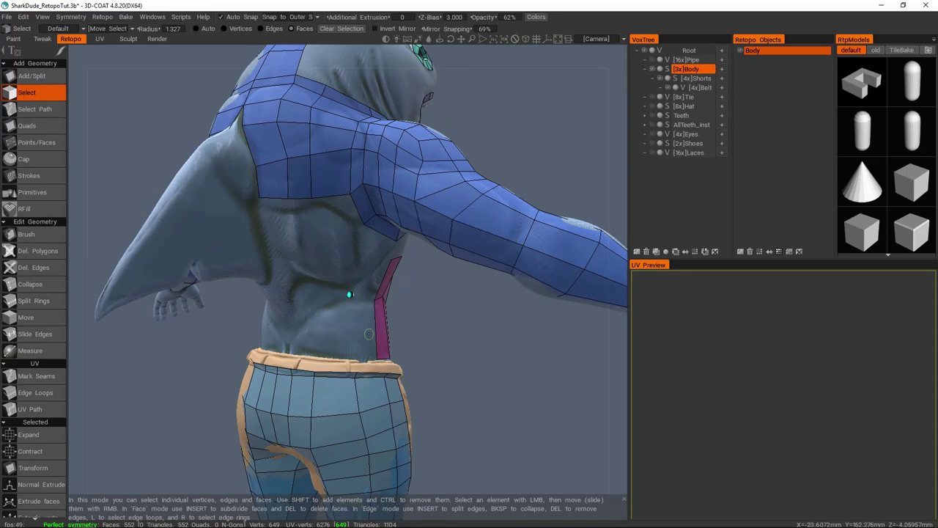
Add a quad beneath the armpit with Points/Faces, extending the armpit edge towards the side of the torso.
key(space)
click(283, 165)
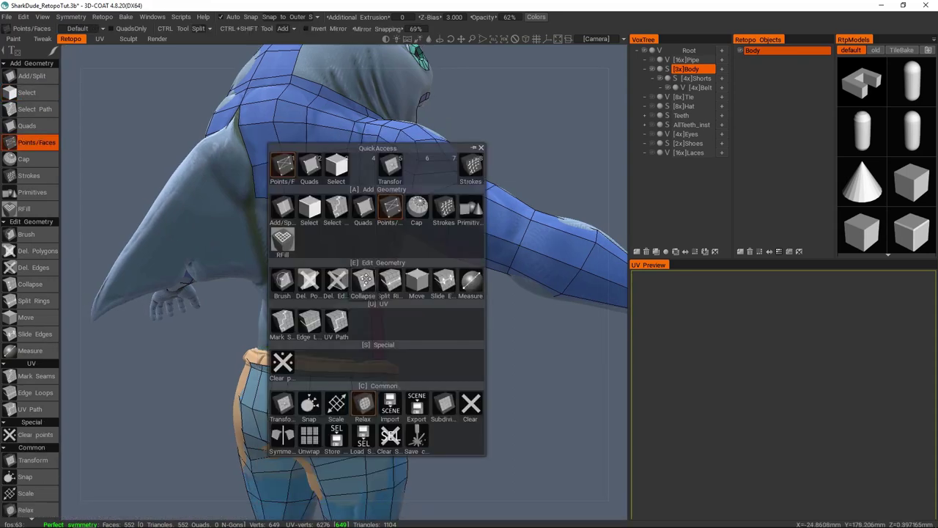
alt+drag(341, 294, 371, 204)
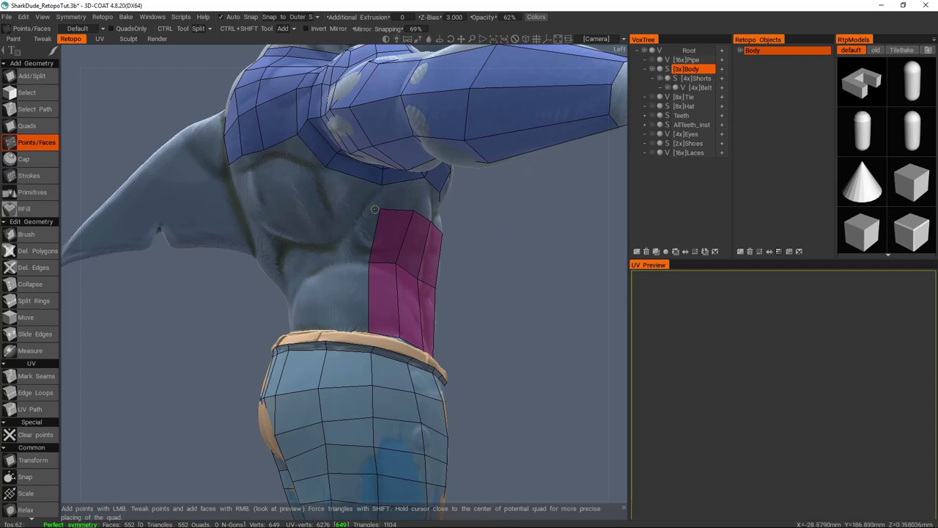
click(357, 198)
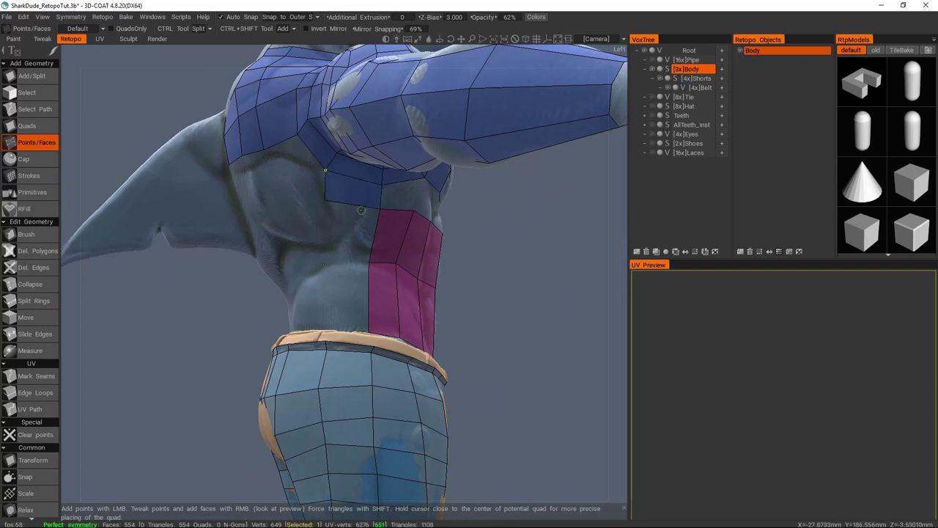
alt+drag(371, 162, 402, 88)
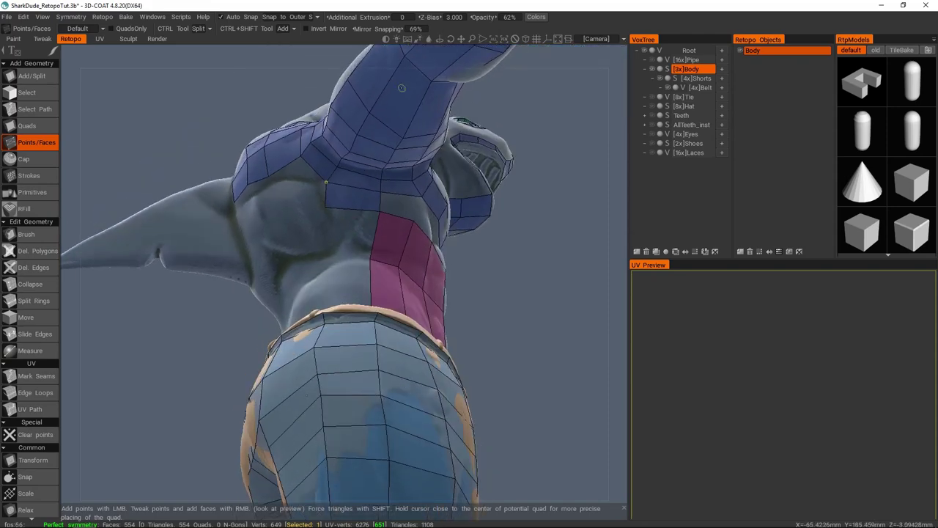
alt+drag(354, 239, 326, 220)
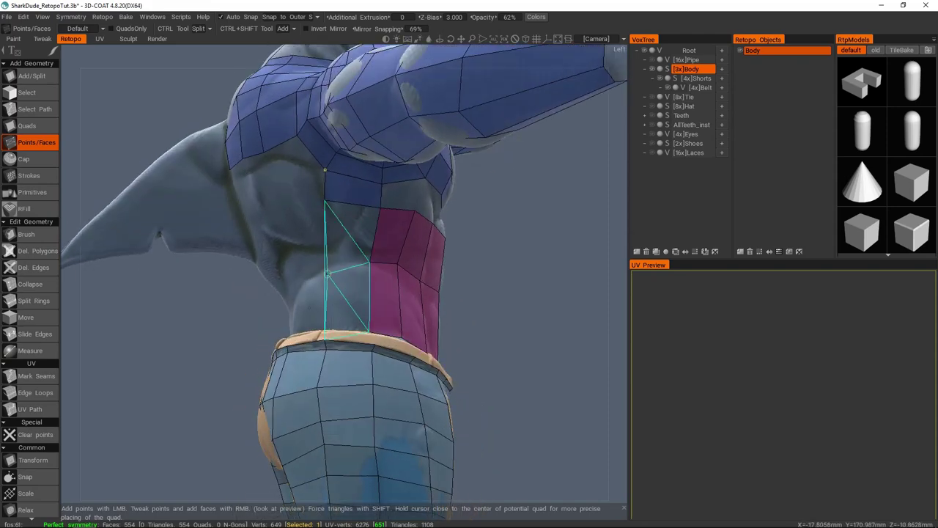
Continue the column of quads down the torso's side from below the armpit to the belt.
click(325, 262)
alt+drag(325, 261, 332, 321)
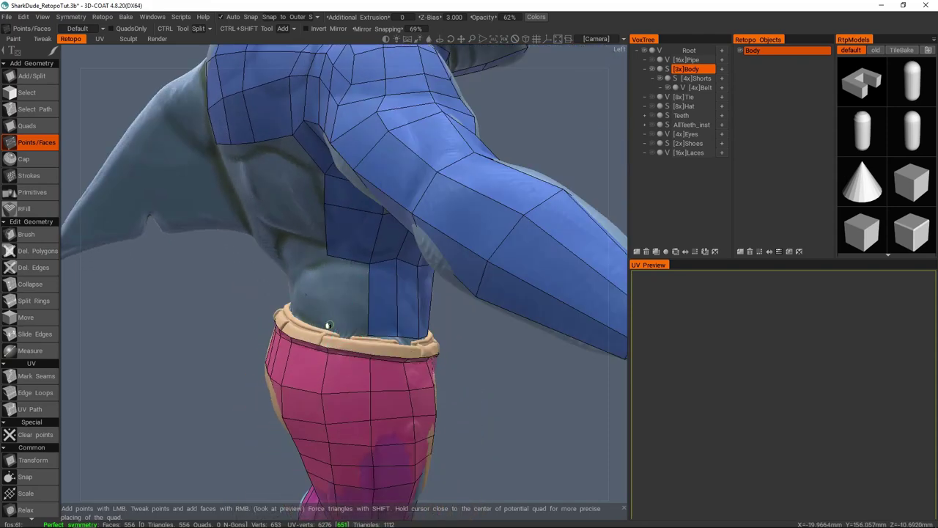
click(345, 283)
alt+drag(346, 283, 359, 235)
click(357, 238)
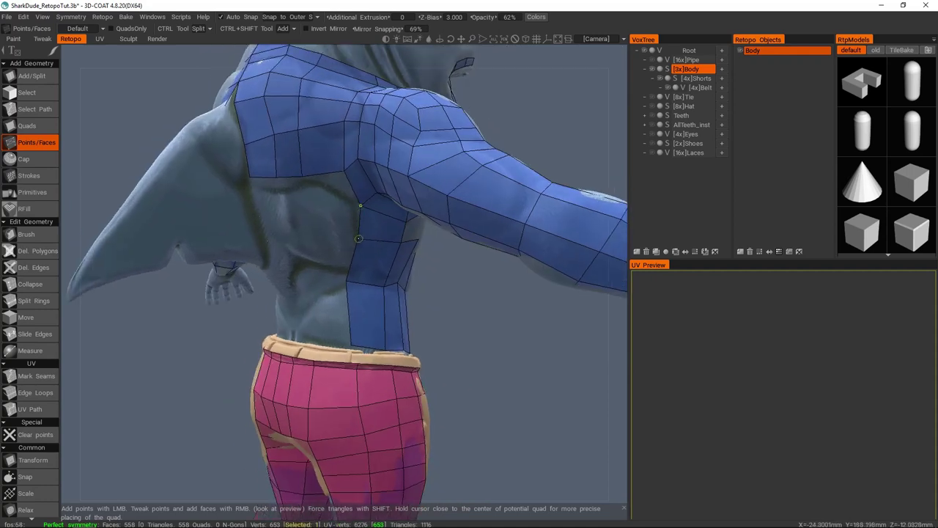
Add a row of quads across the mid-back with Points/Faces, from the side column below the armpit to the dorsal fin.
alt+drag(310, 215, 353, 216)
click(324, 219)
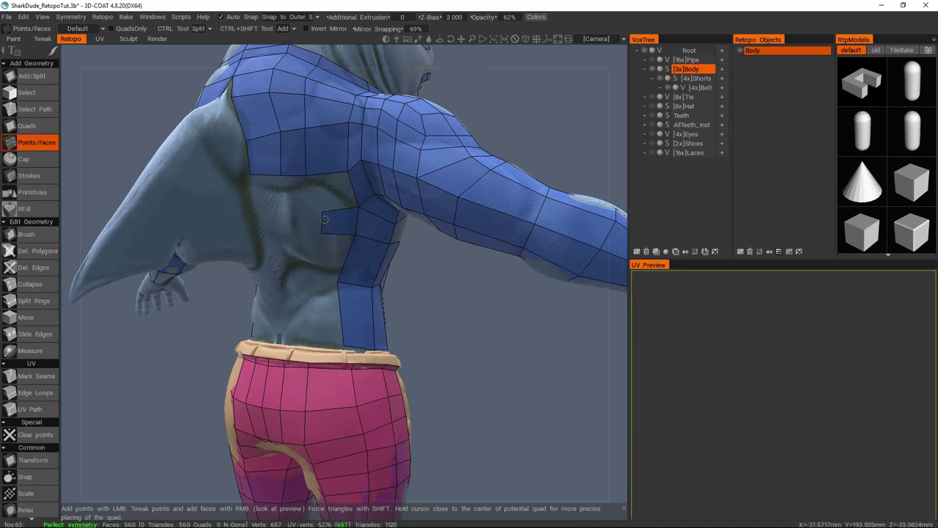
click(282, 217)
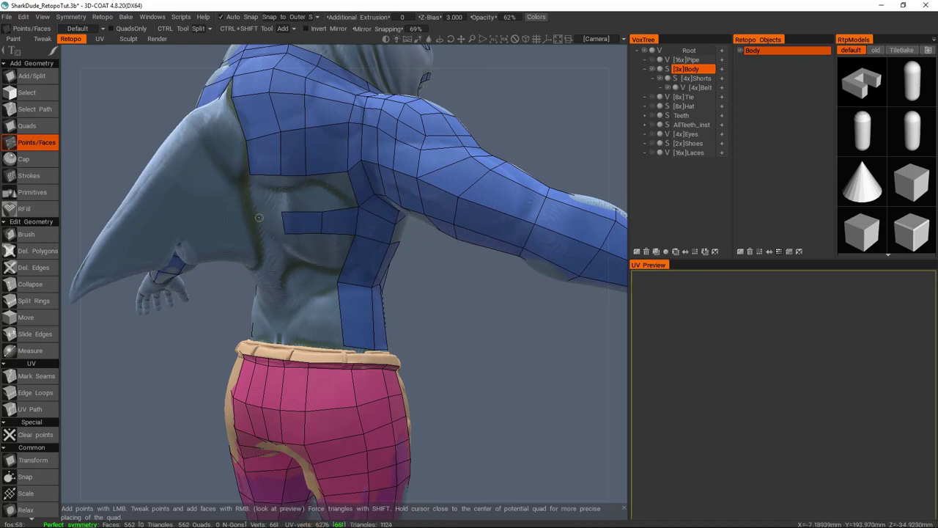
click(258, 232)
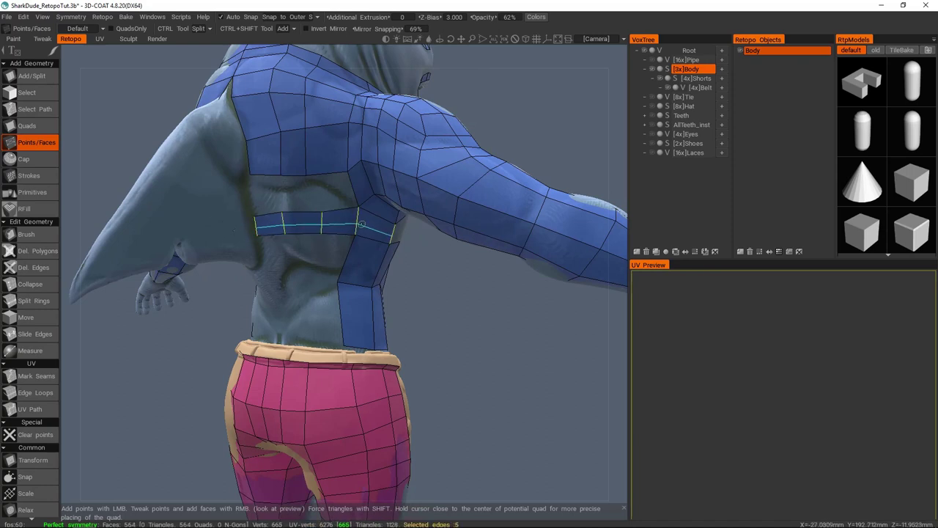
Fill the gap between the new mid-back row and the upper-back mesh with quads.
click(334, 194)
click(297, 192)
click(266, 194)
middle_drag(322, 202, 363, 222)
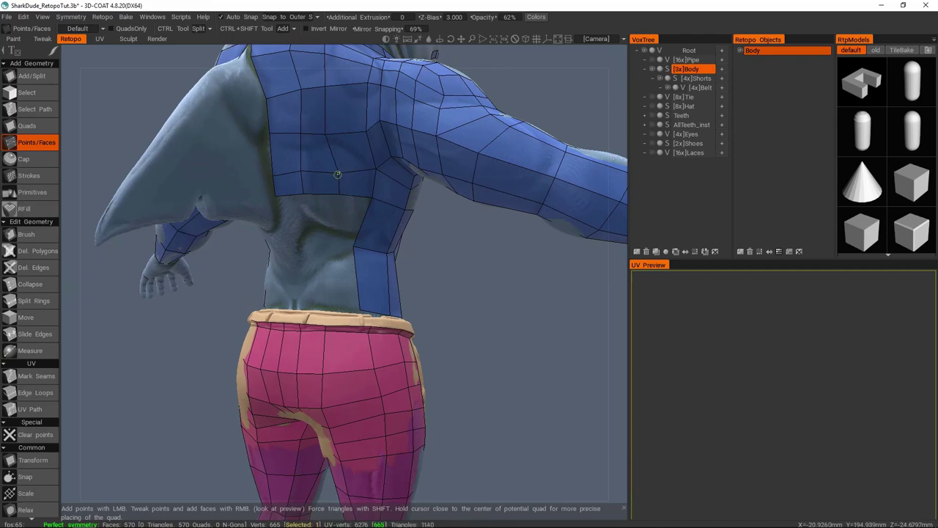
Extend the back mesh down by another row of quads, from the torso's side column to the spine beneath the dorsal fin.
mouse_move(343, 235)
middle_down()
mouse_move(304, 243)
mouse_move(344, 231)
middle_up()
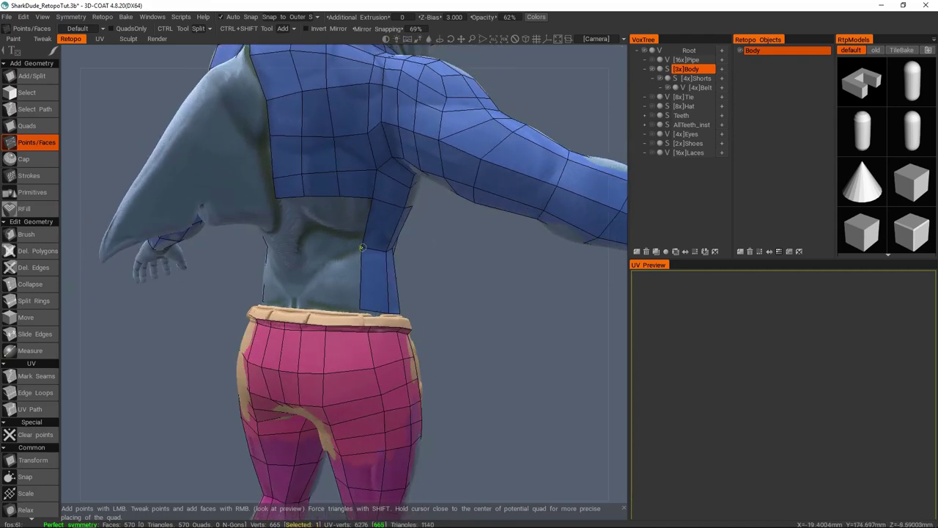
click(337, 248)
click(304, 249)
right_click(321, 223)
right_click(352, 221)
right_click(348, 219)
middle_drag(347, 219, 296, 223)
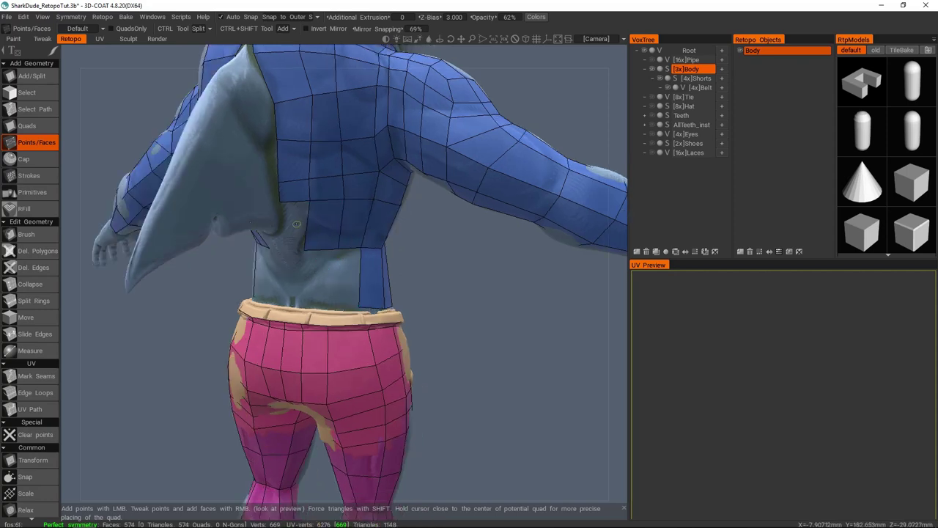
click(286, 250)
click(262, 236)
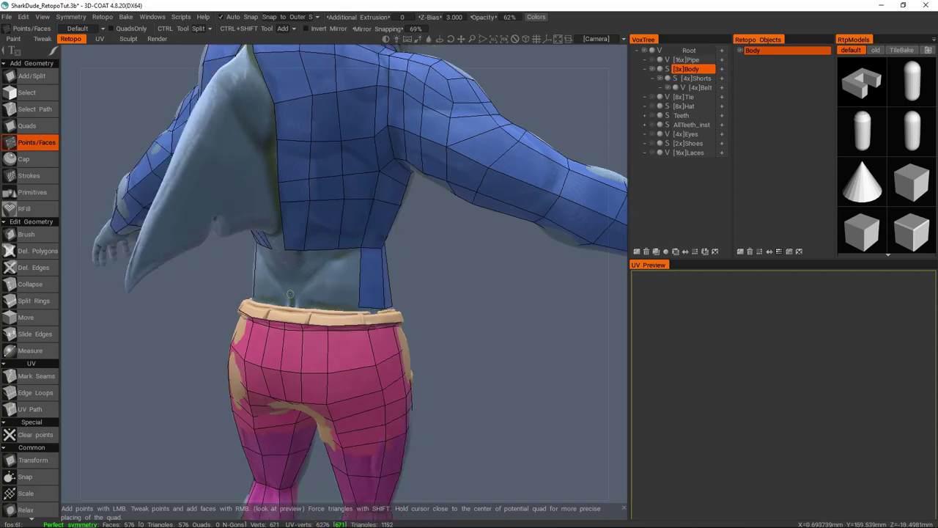
Place points along the lower back just above the belt and fill the remaining lower-back gap with quads.
middle_drag(290, 294, 292, 285)
scroll(293, 299, up, 3)
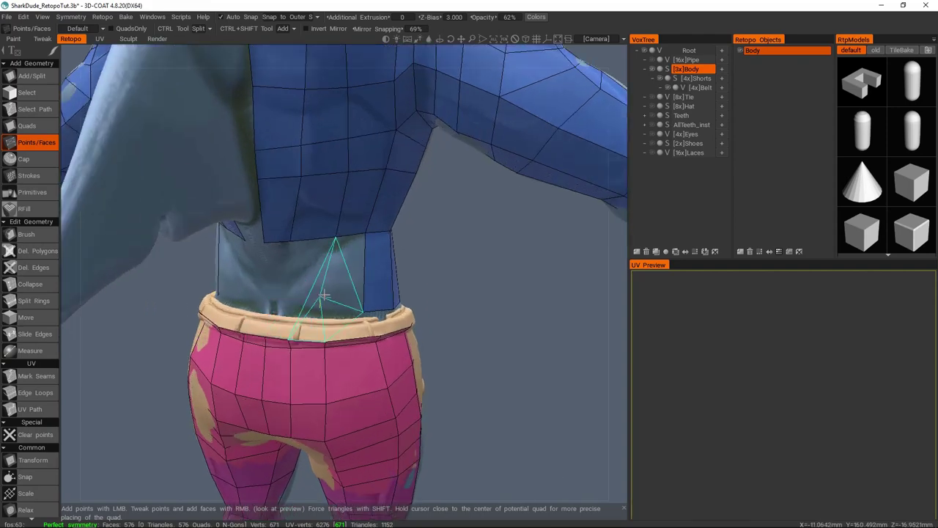
middle_drag(330, 301, 337, 302)
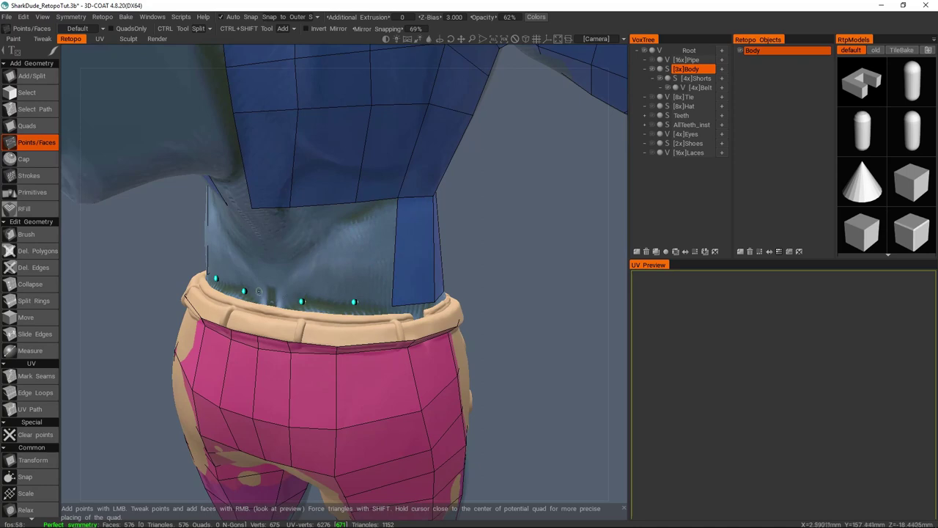
alt+drag(291, 286, 282, 280)
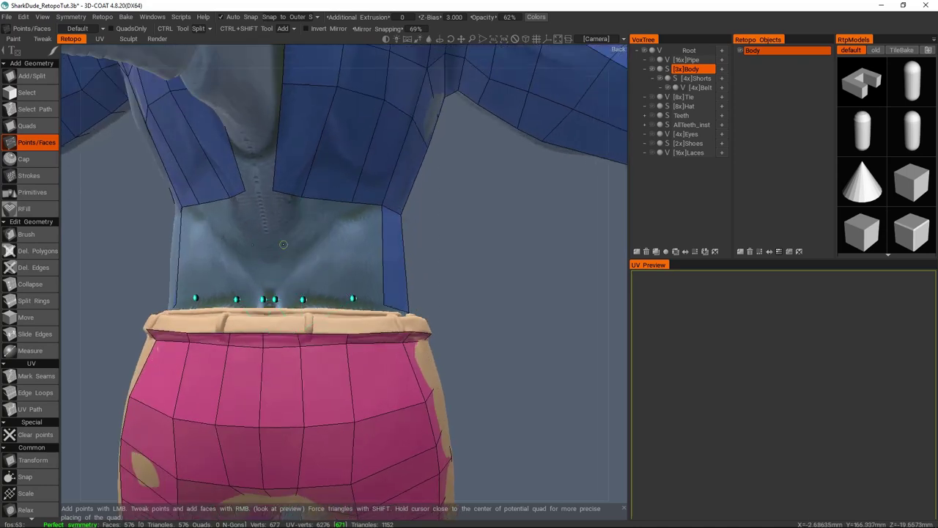
alt+drag(370, 253, 308, 249)
Place guide points along the upper edge of the belt and build a strip of quads around it with the Quads tool.
click(457, 206)
click(321, 260)
click(447, 235)
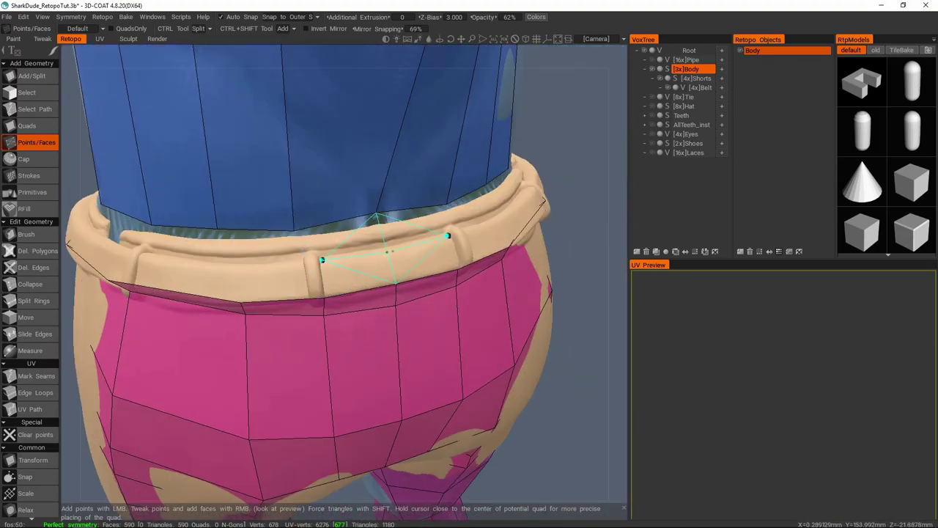
alt+drag(277, 278, 458, 217)
key(q)
click(458, 217)
alt+drag(340, 253, 450, 237)
click(422, 228)
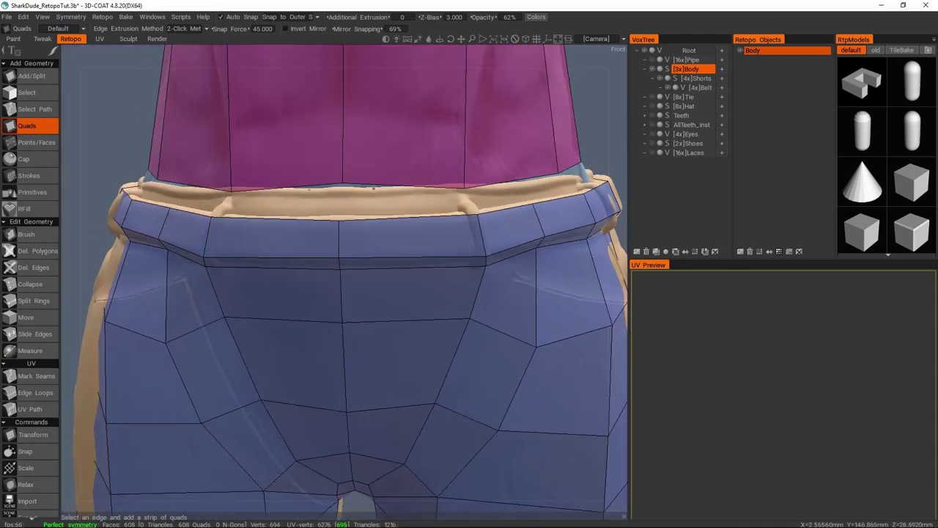
Continue the belt mesh over its top edge, using Points/Faces and Quads around the front and sides.
click(373, 188)
key(p)
alt+drag(373, 189, 396, 165)
key(q)
click(452, 228)
alt+drag(451, 228, 292, 155)
click(396, 228)
click(402, 189)
click(203, 300)
click(396, 198)
Extend the belt's top strip along its inner rim with the Quads tool.
key(space)
click(293, 155)
alt+drag(444, 273, 342, 217)
alt+drag(402, 269, 307, 291)
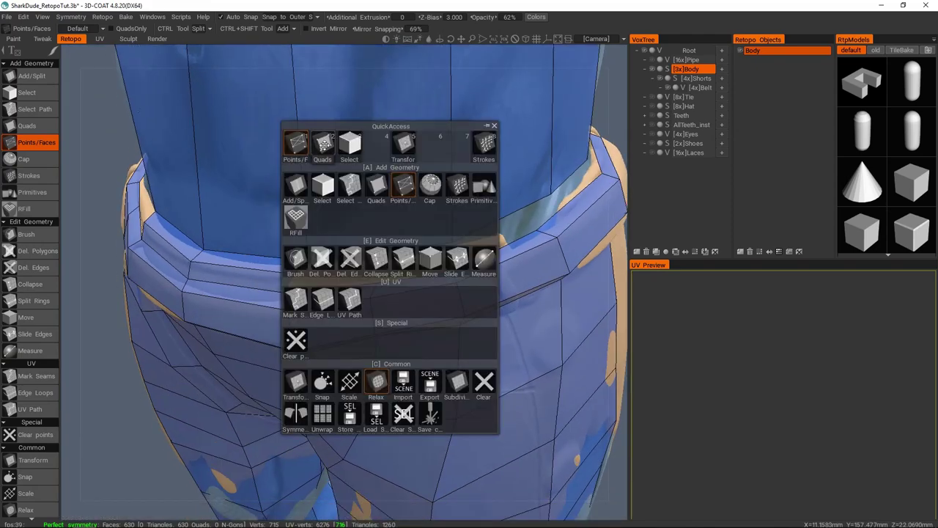
click(323, 145)
click(501, 214)
alt+drag(501, 214, 350, 189)
key(p)
Delete the tall torso quad beside the abdomen, just above the belt, using the Select tool in Faces mode.
scroll(324, 282, down, 5)
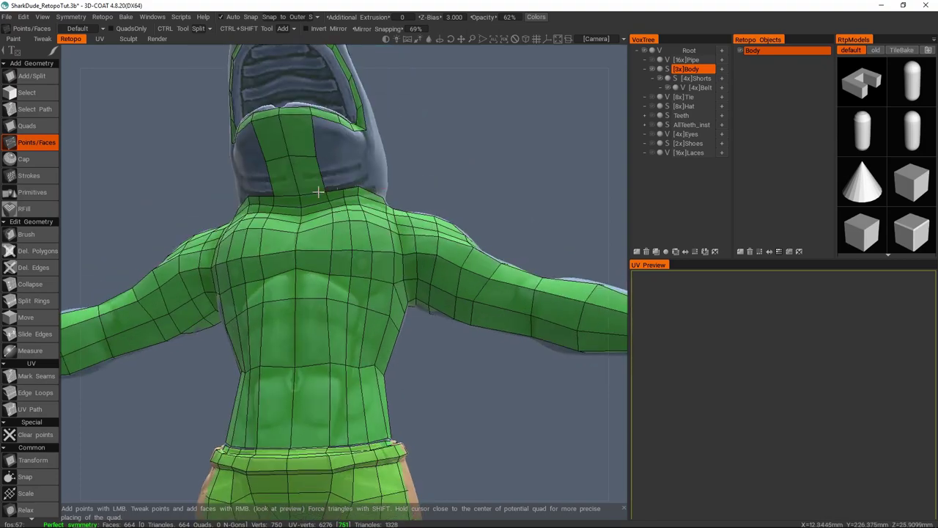
alt+drag(349, 189, 357, 127)
scroll(339, 197, down, 4)
scroll(330, 240, up, 5)
alt+drag(330, 240, 323, 204)
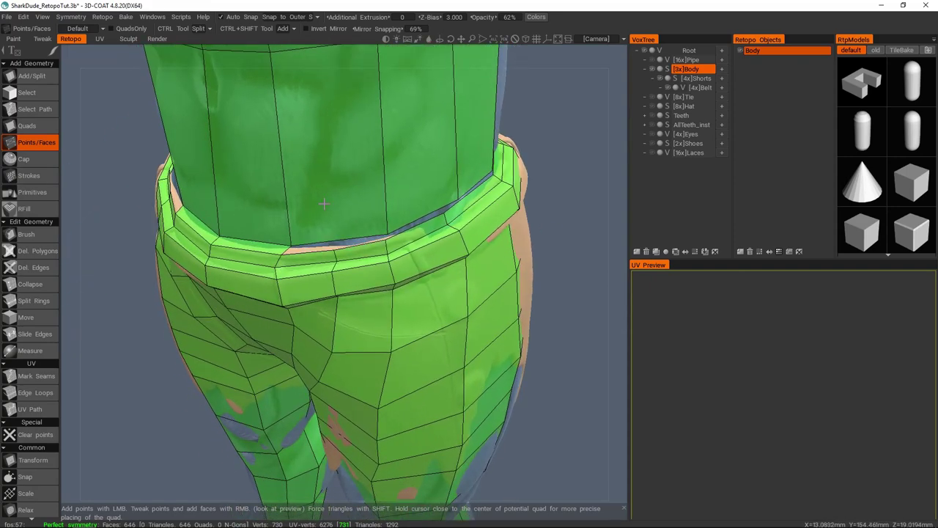
alt+drag(444, 149, 373, 223)
key(space)
click(328, 123)
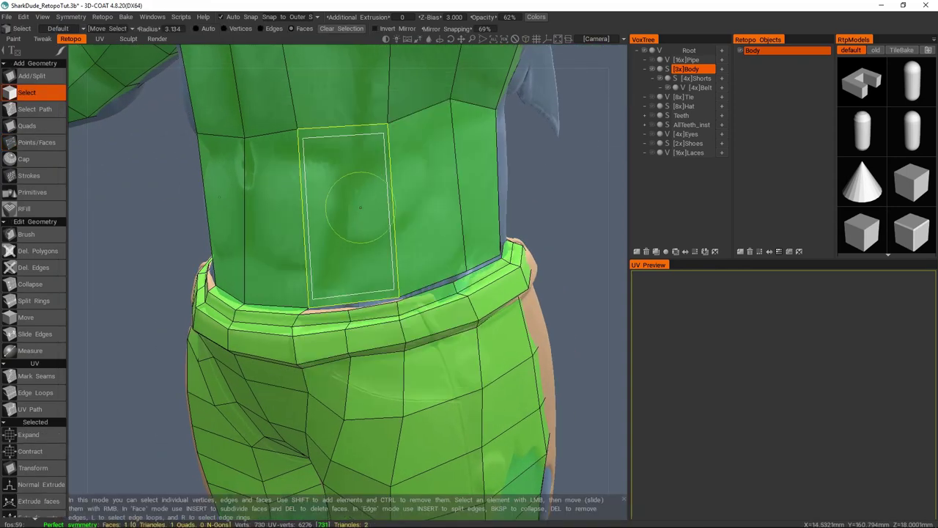
key(Delete)
Connect the belt's inner rim to the torso's lower edge beneath the open front quad using Points/Faces.
key(space)
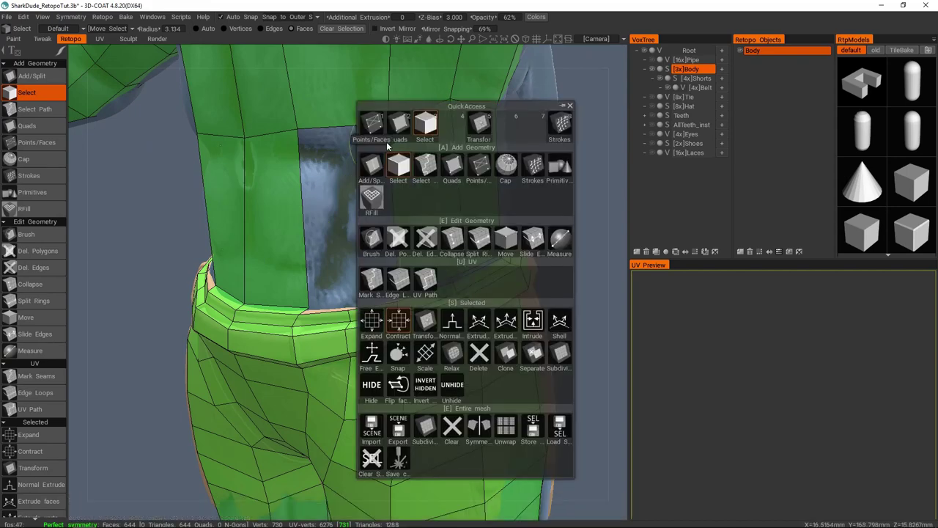
click(421, 132)
scroll(366, 235, up, 2)
middle_drag(381, 260, 361, 267)
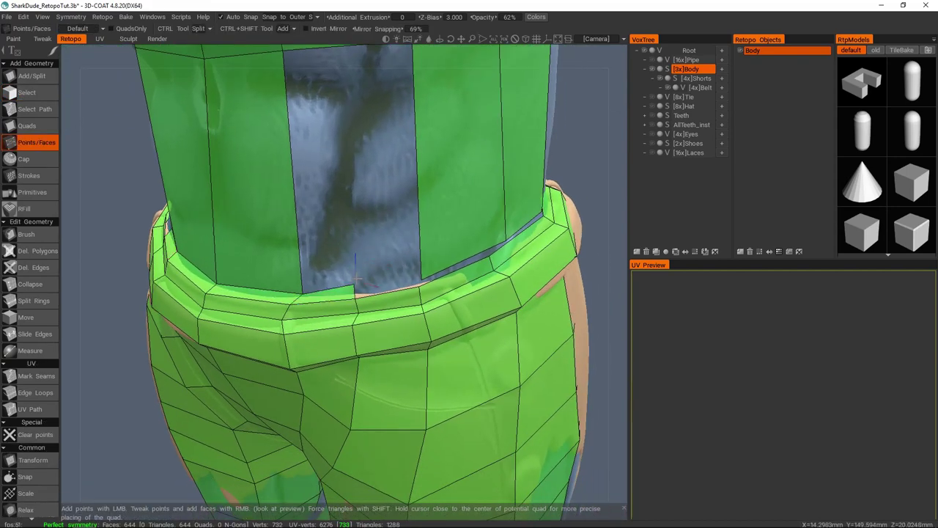
alt+drag(354, 284, 378, 283)
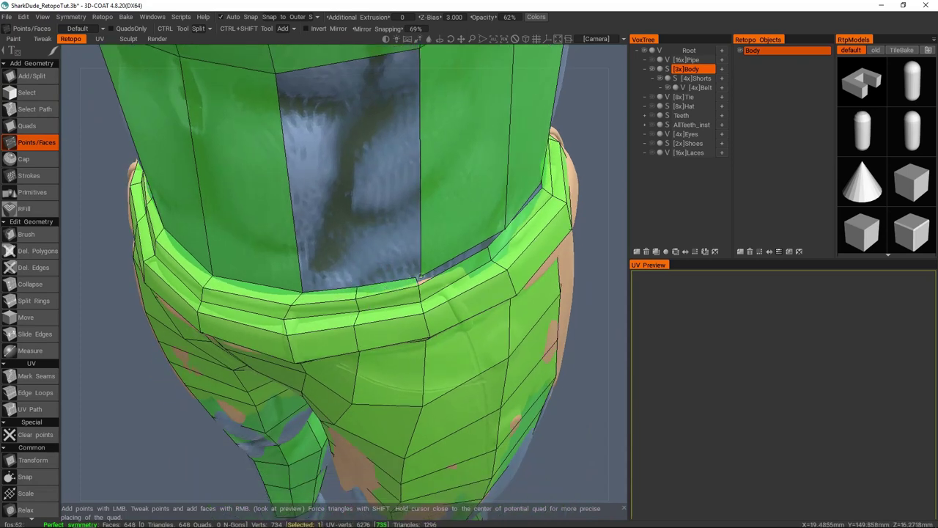
alt+drag(416, 273, 416, 251)
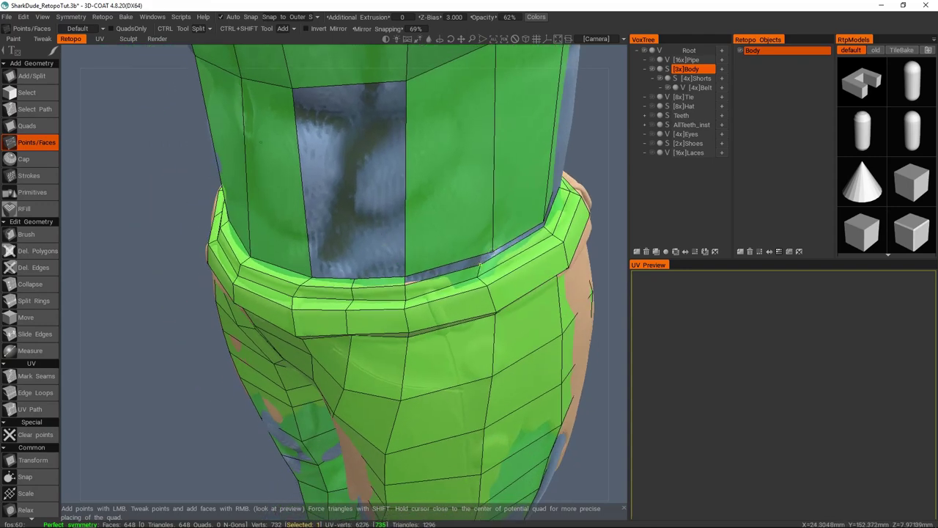
alt+drag(488, 261, 486, 252)
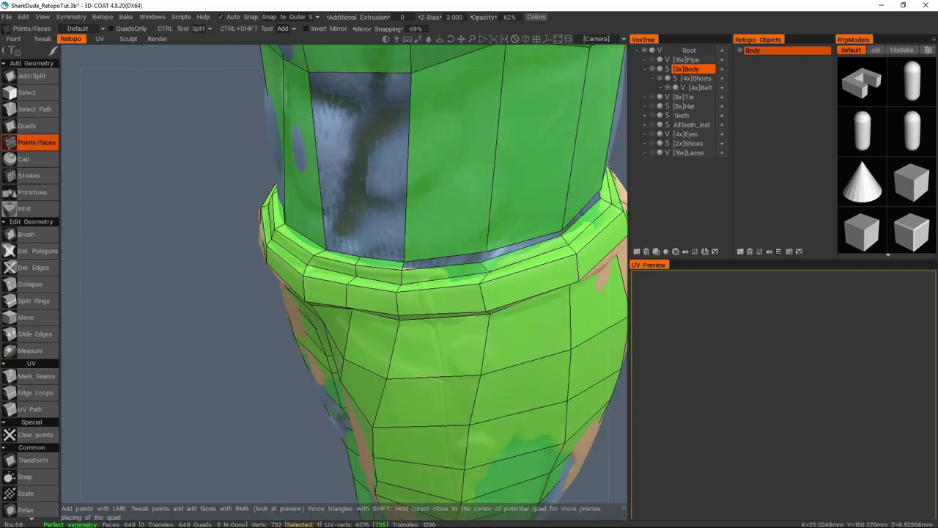
alt+drag(441, 218, 406, 257)
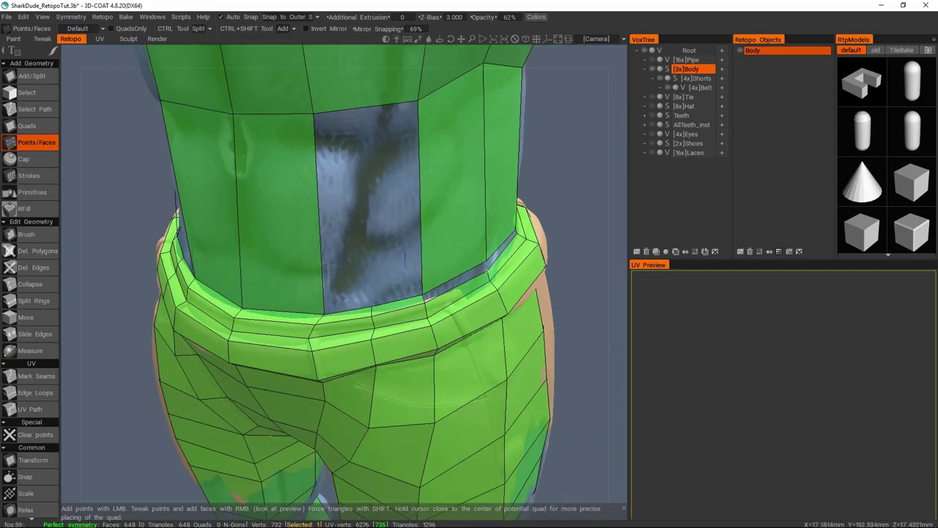
Split the lower side torso quads into two rows and fill the outer lower part of the front opening with a quad.
alt+drag(383, 170, 364, 127)
alt+drag(376, 321, 377, 248)
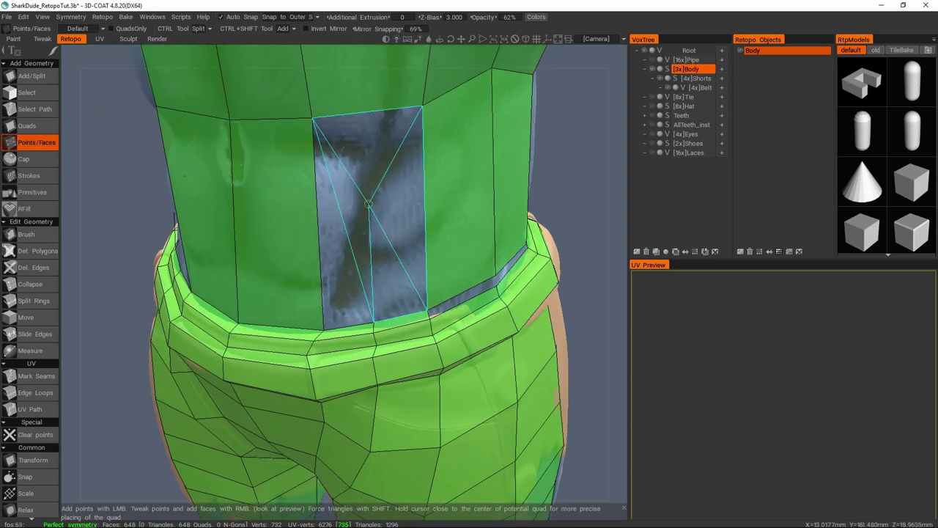
alt+drag(478, 182, 469, 233)
scroll(412, 223, down, 3)
scroll(471, 229, up, 4)
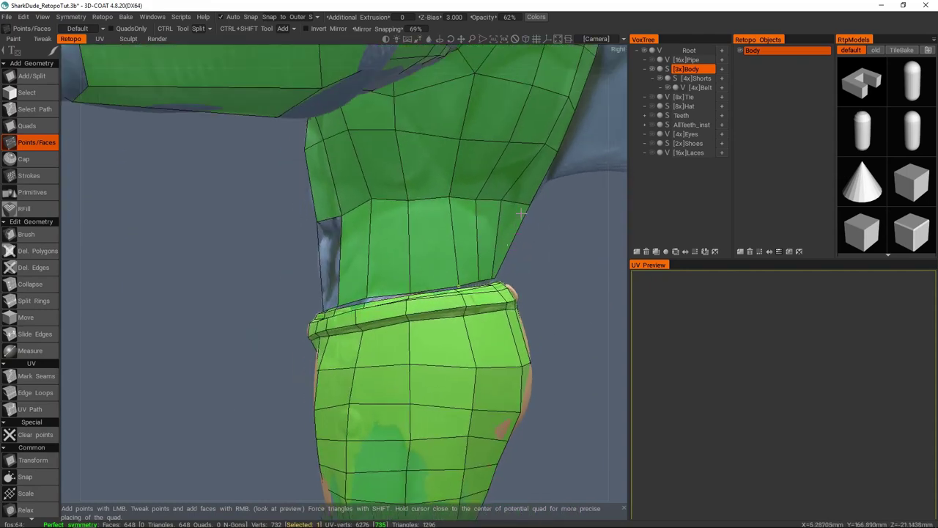
alt+drag(519, 214, 396, 247)
alt+drag(354, 272, 368, 246)
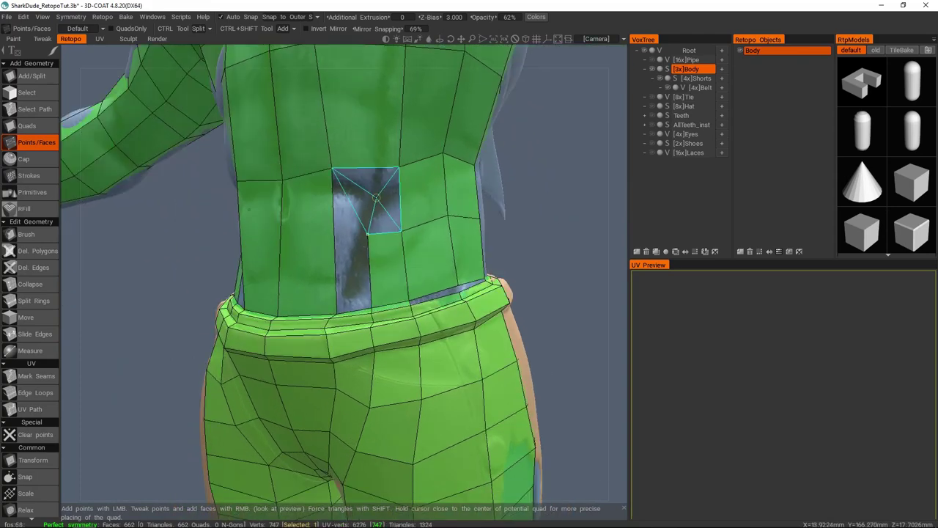
Fill the rest of the front opening above the belt with quads and undo the last edge added across the abdomen.
alt+drag(352, 243, 345, 280)
key(space)
click(293, 272)
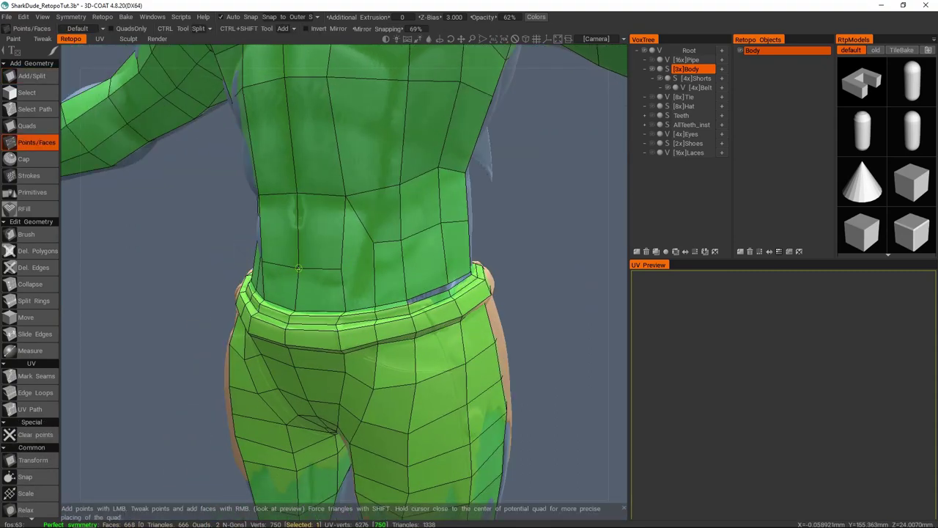
key(ctrl+z)
Bridge the gap between the torso's lower edge and the belt's inner rim around the hip with quads.
scroll(388, 264, down, 10)
alt+drag(388, 263, 402, 277)
scroll(424, 262, up, 3)
mouse_move(335, 282)
alt+mouse_down()
mouse_move(379, 262)
mouse_move(404, 286)
mouse_move(312, 254)
mouse_move(311, 209)
mouse_move(426, 279)
mouse_move(402, 268)
mouse_move(482, 208)
mouse_move(419, 268)
alt+mouse_up()
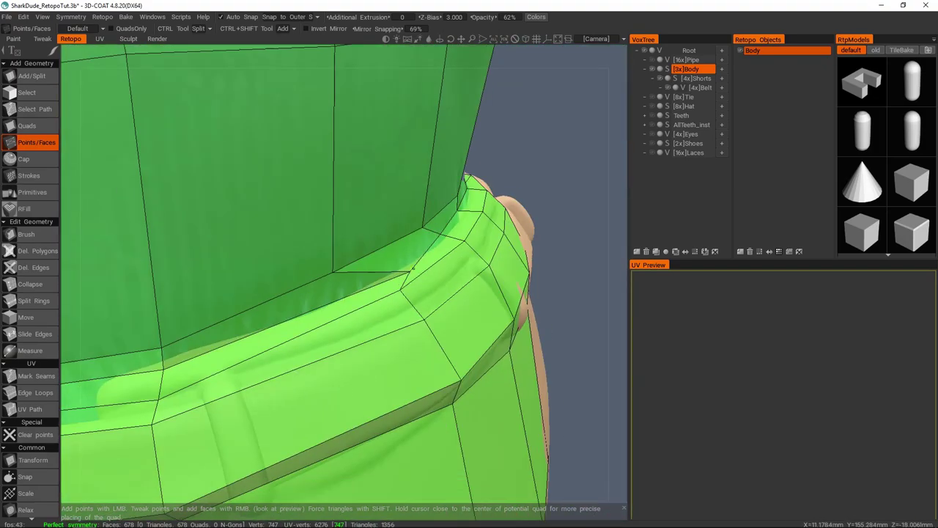
Adjust the vertices where the torso meets the belt around the side and back.
key(s)
alt+drag(383, 154, 536, 216)
key(p)
alt+drag(367, 265, 592, 211)
ctrl+click(355, 226)
alt+drag(355, 226, 345, 278)
key(q)
click(425, 248)
alt+drag(425, 248, 414, 209)
key(p)
Select an edge on the back of the belt in Edges mode and reposition it with the Transform gizmo.
alt+drag(307, 243, 439, 253)
click(27, 93)
alt+drag(318, 273, 352, 235)
click(273, 28)
key(space)
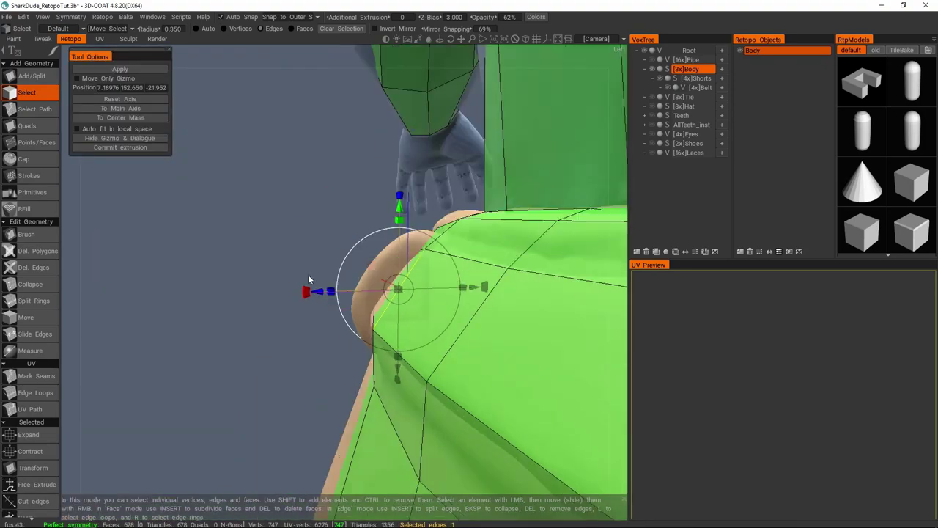
key(space)
click(318, 117)
alt+drag(350, 274, 341, 311)
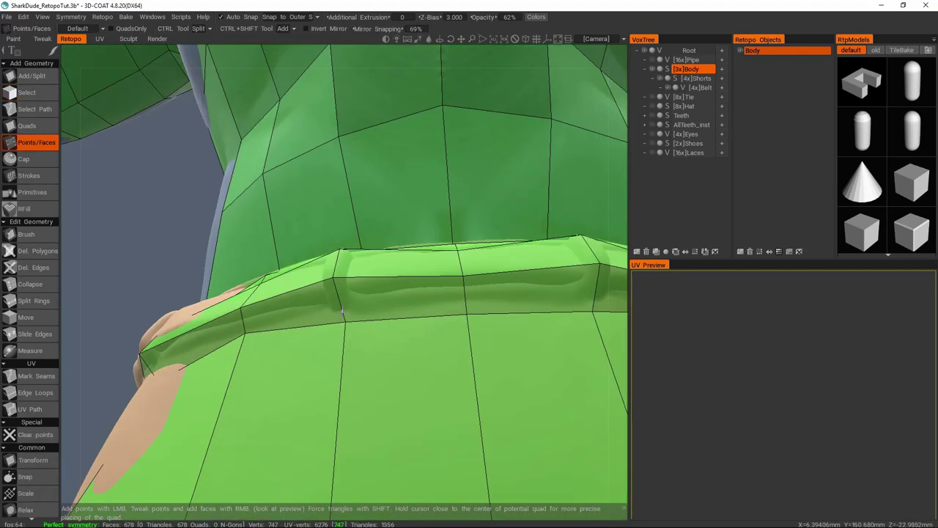
Add quads from the front of the neck collar up onto the side of the lower jaw.
alt+drag(346, 265, 387, 204)
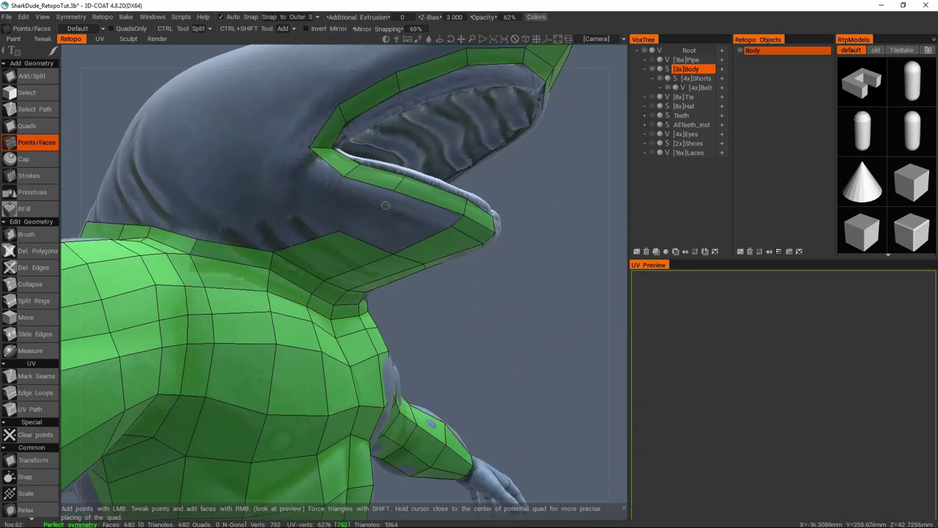
key(q)
click(463, 215)
key(p)
alt+drag(463, 215, 302, 263)
right_click(353, 250)
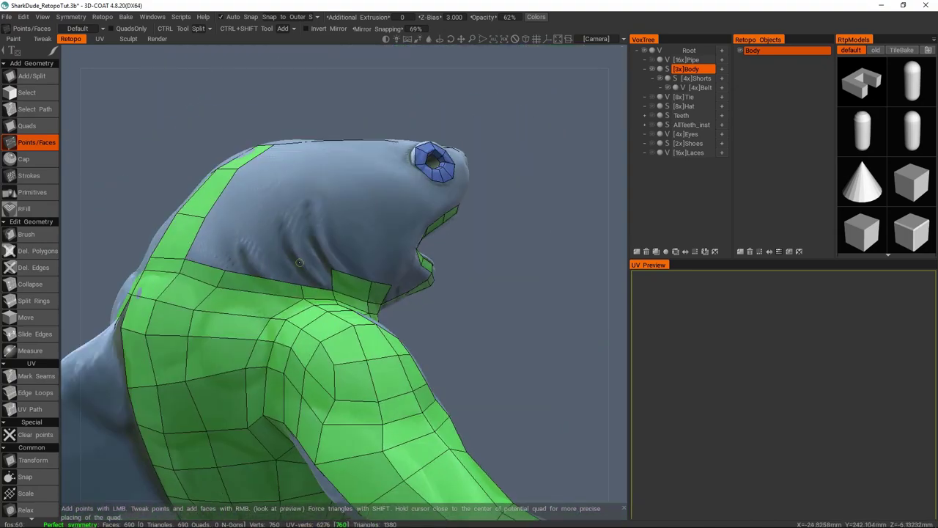
Fill the side of the lower jaw with quads between the throat and the mouth rim.
alt+drag(243, 235, 320, 187)
scroll(416, 213, up, 2)
click(416, 209)
key(q)
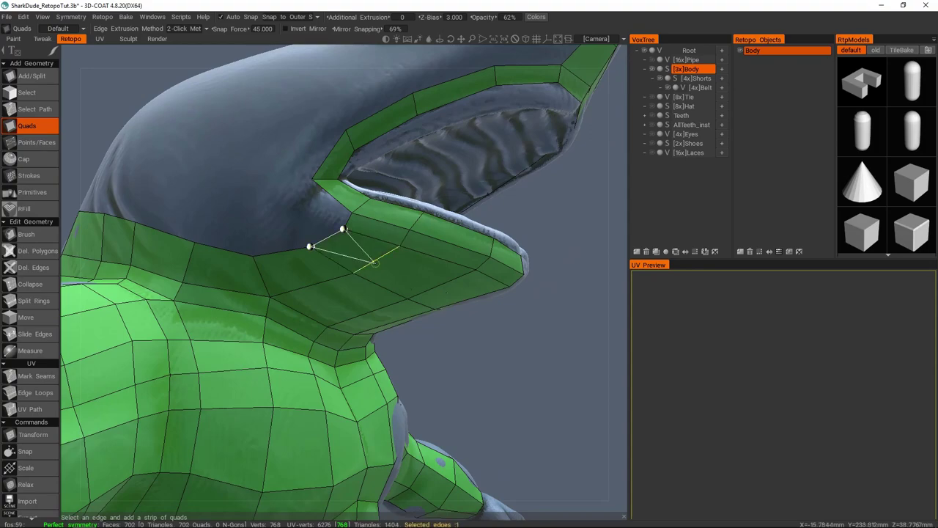
Fill the side of the neck with quads and close the gap behind the corner of the mouth.
alt+drag(375, 261, 449, 191)
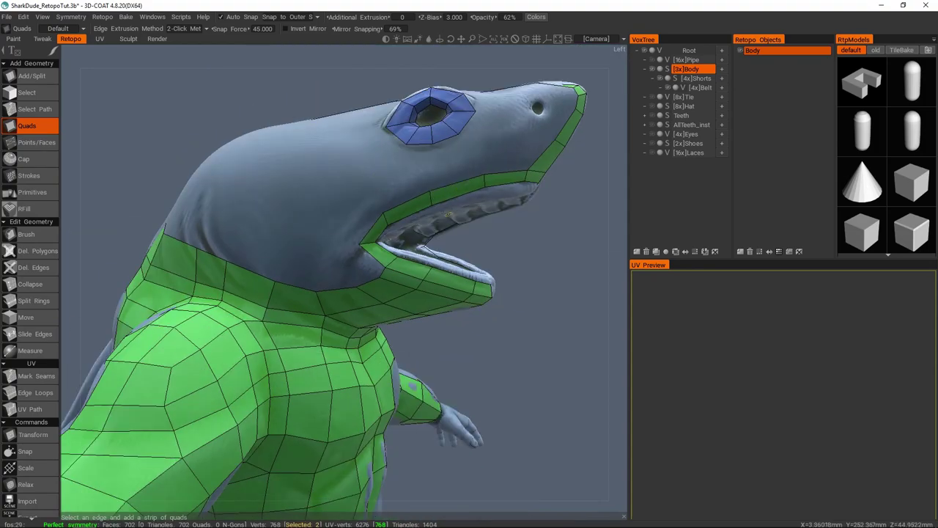
scroll(425, 204, up, 2)
key(p)
alt+drag(395, 213, 353, 259)
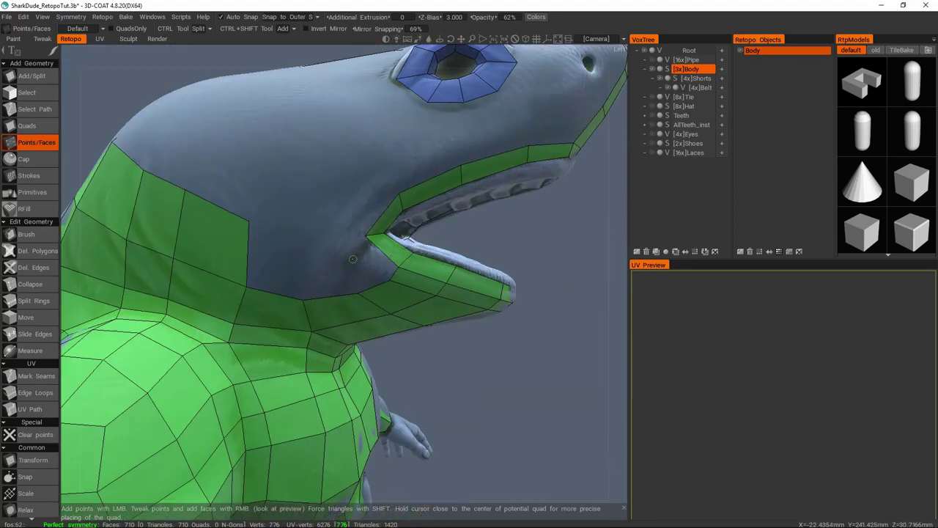
right_click(373, 209)
alt+drag(373, 209, 350, 246)
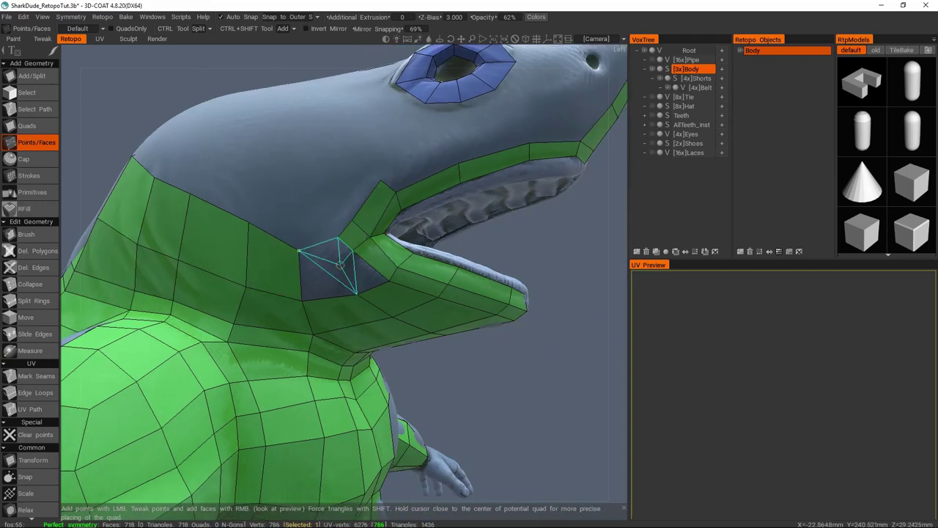
alt+drag(384, 181, 312, 243)
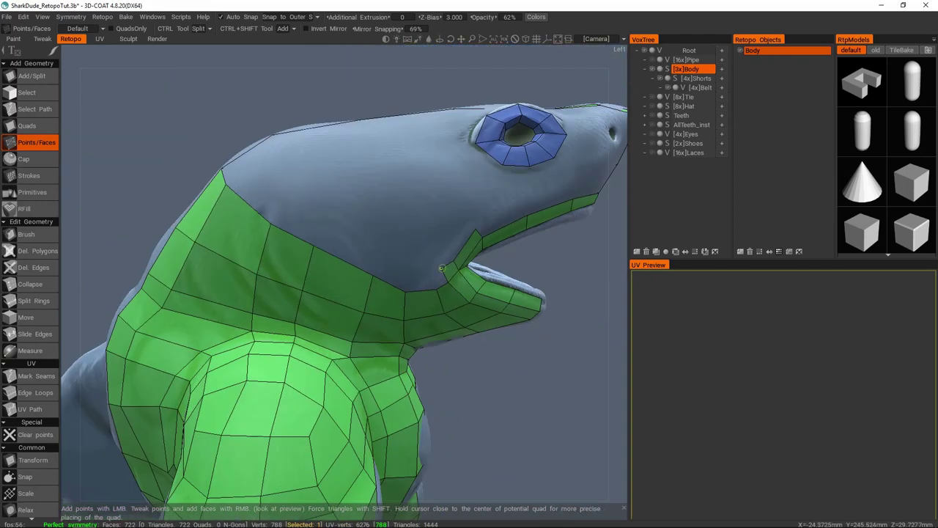
Extend a strip of quads from the mouth corner up over the cheek to the mesh on the crown.
alt+drag(394, 275, 428, 235)
right_click(379, 229)
key(q)
middle_drag(335, 265, 337, 230)
right_click(356, 273)
right_click(357, 225)
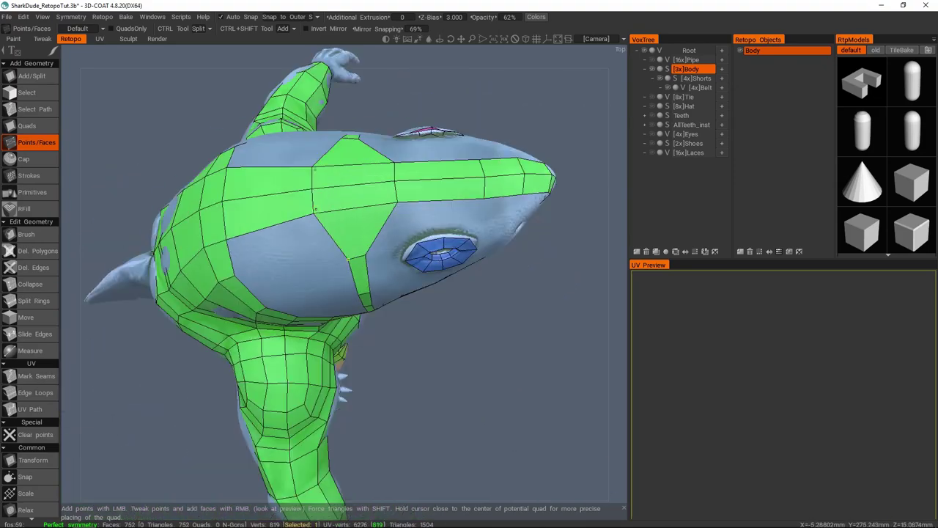
Fill the side of the head with quads between the neck mesh, the crown and the cheek strip.
right_click(275, 192)
middle_drag(275, 192, 380, 298)
click(381, 297)
click(349, 259)
click(323, 207)
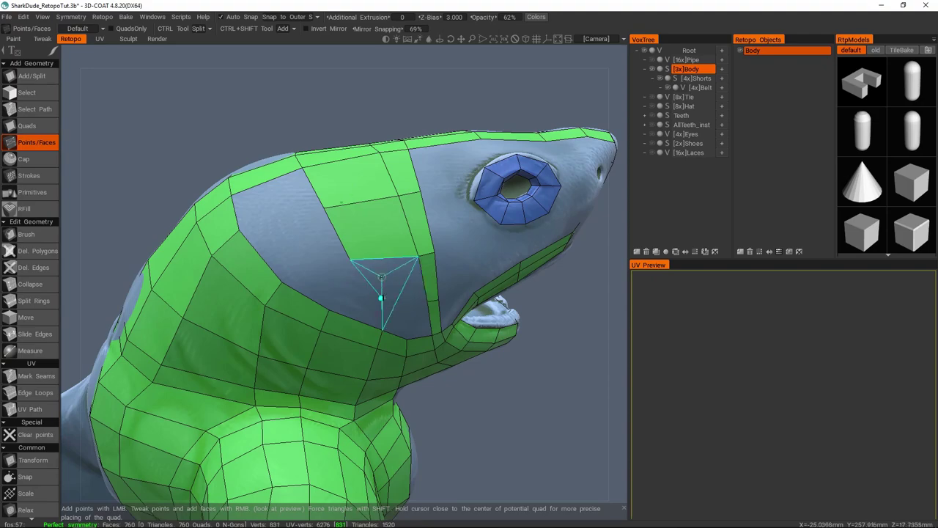
right_click(371, 251)
middle_drag(371, 251, 323, 223)
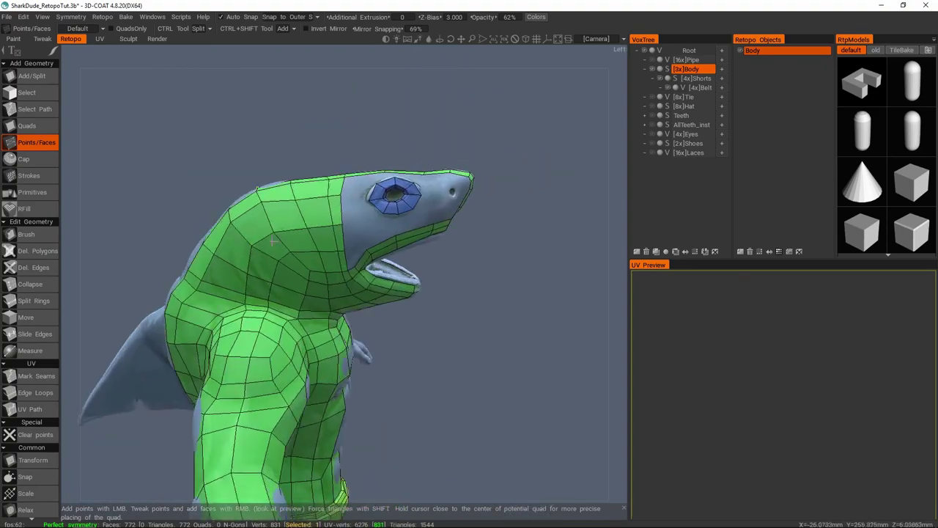
Connect the eye ring to the cheek with a strip of quads and add a second row above the upper lip.
scroll(313, 282, up, 8)
ctrl+drag(447, 266, 440, 263)
middle_drag(440, 264, 275, 268)
click(270, 294)
right_click(290, 307)
mouse_move(300, 308)
middle_down()
mouse_move(271, 301)
mouse_move(311, 310)
middle_up()
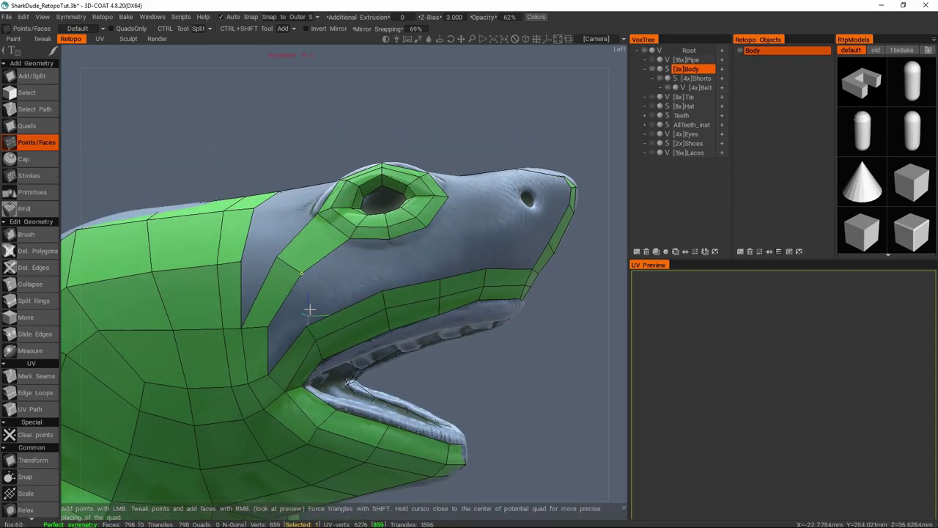
Add quads between the eye, cheek and upper lip, extending the lip rows toward the tip of the snout.
scroll(310, 310, down, 5)
scroll(266, 335, up, 5)
middle_drag(266, 335, 373, 284)
right_click(307, 358)
right_click(413, 279)
right_click(407, 256)
middle_drag(408, 256, 364, 286)
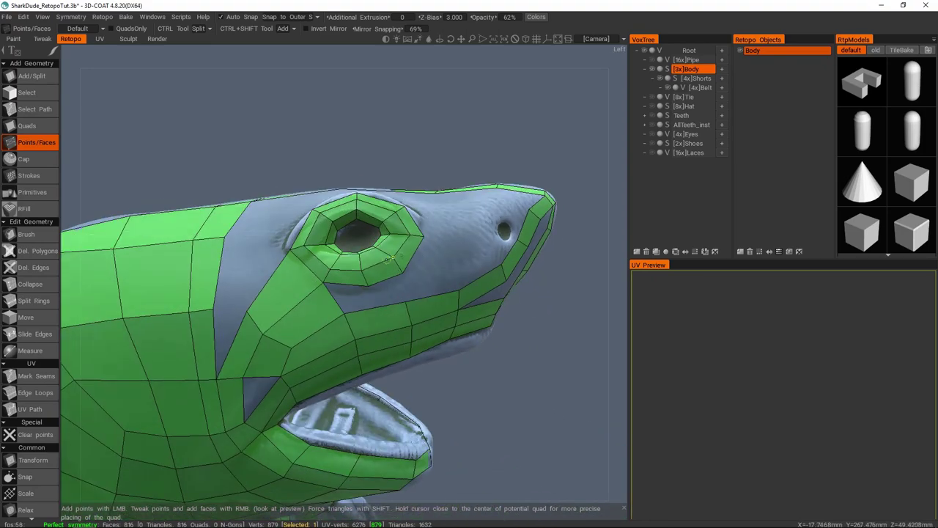
Select the two quads bordering the gap behind the eye on the side of the head and delete them.
middle_drag(391, 258, 361, 323)
key(space)
click(272, 178)
click(361, 323)
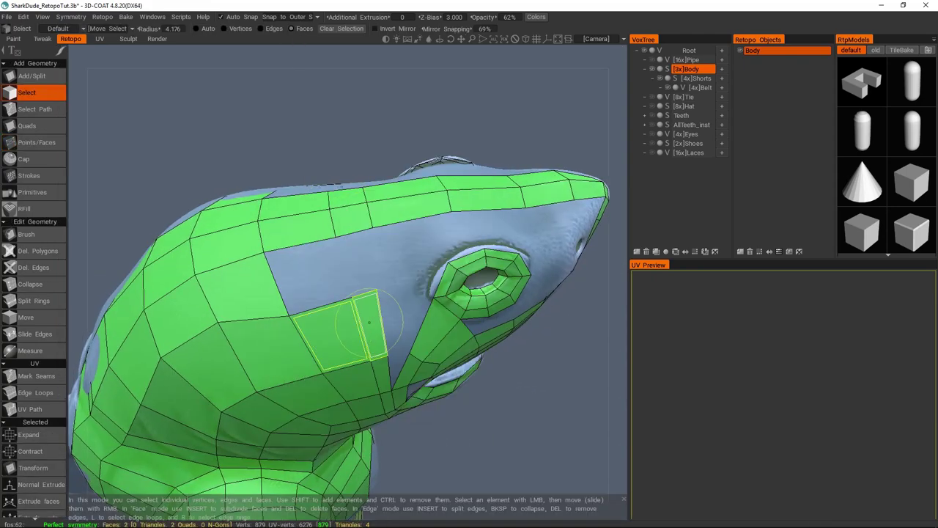
key(Delete)
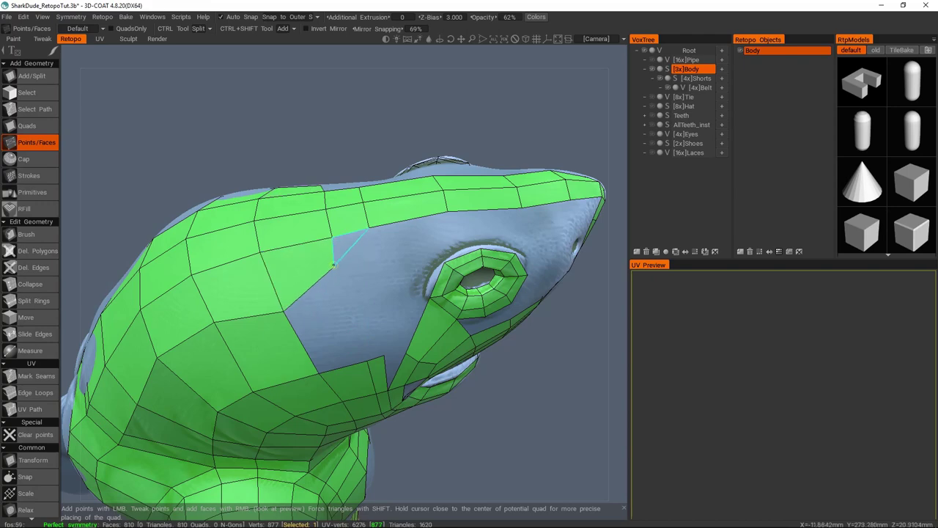
Rebuild the quads behind the eye toward the crown, join the eye ring to the head top, and reopen the cheek patch.
click(362, 311)
middle_drag(362, 311, 338, 242)
click(382, 203)
middle_drag(382, 203, 315, 220)
click(304, 215)
click(401, 232)
click(331, 258)
key(space)
click(369, 140)
click(318, 141)
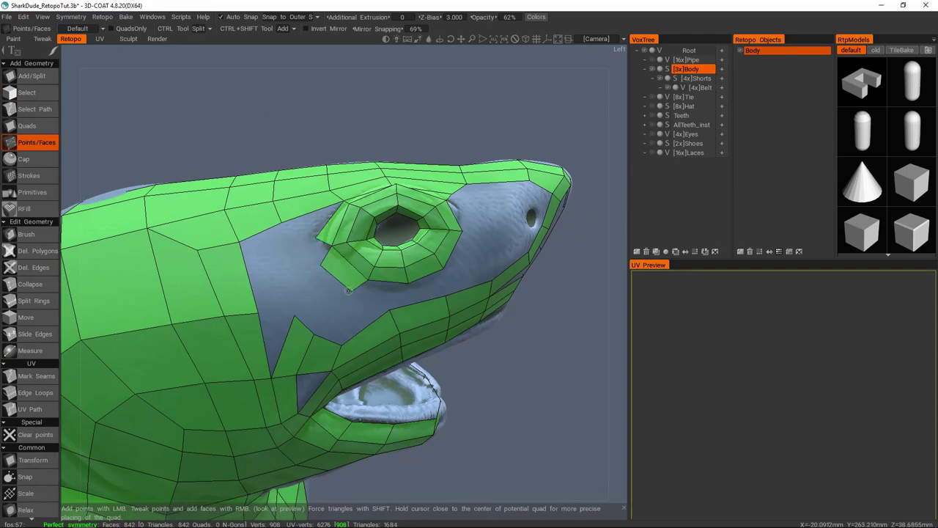
Fill the open areas around the eye with quads, connecting the eye ring to the cheek, upper lip and snout.
middle_drag(408, 296, 381, 314)
middle_drag(353, 357, 375, 286)
right_click(321, 274)
right_click(369, 292)
right_click(415, 249)
middle_drag(416, 249, 386, 251)
right_click(464, 249)
right_click(420, 256)
right_click(325, 285)
middle_drag(325, 284, 398, 248)
middle_drag(348, 305, 321, 338)
key(s)
key(s)
middle_drag(344, 292, 385, 264)
Close the eye opening with faces and fill the remaining gaps on the snout.
click(389, 258)
click(384, 254)
click(380, 247)
scroll(388, 278, up, 5)
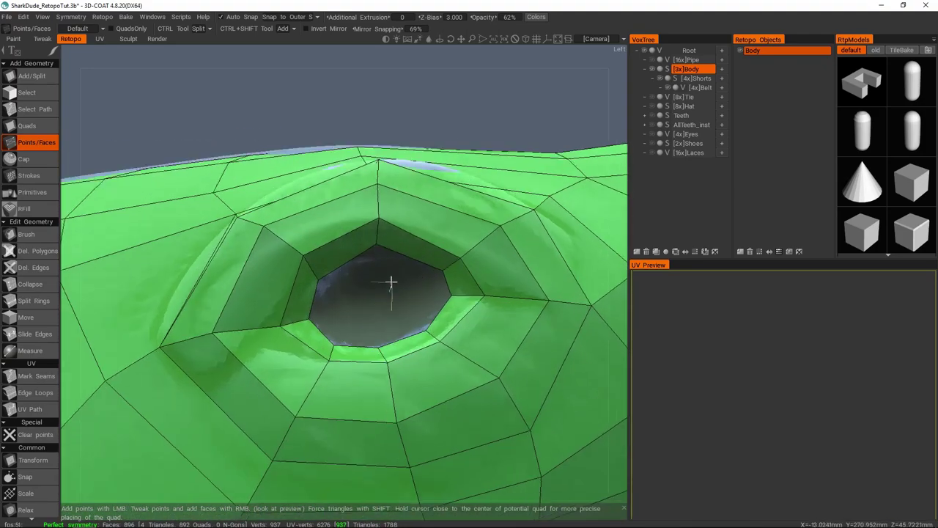
click(346, 318)
scroll(346, 318, down, 5)
middle_drag(346, 318, 332, 308)
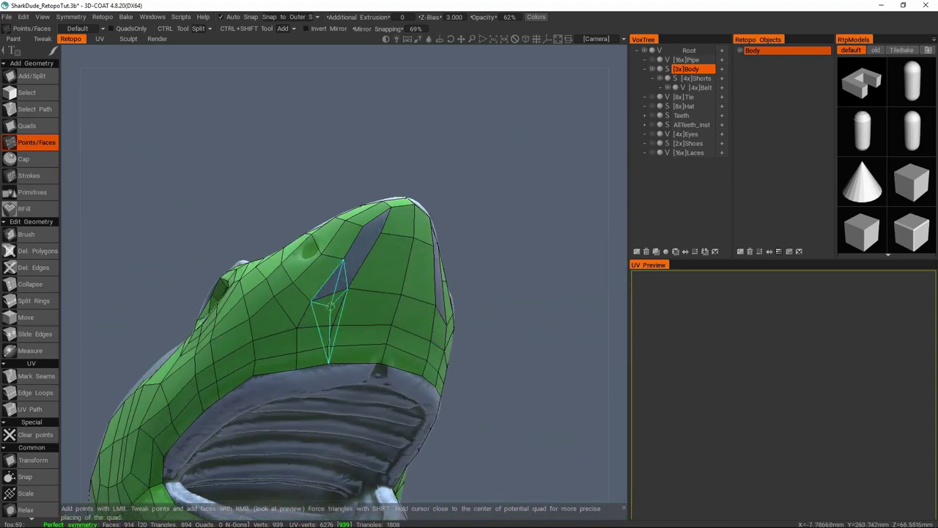
middle_drag(372, 245, 250, 231)
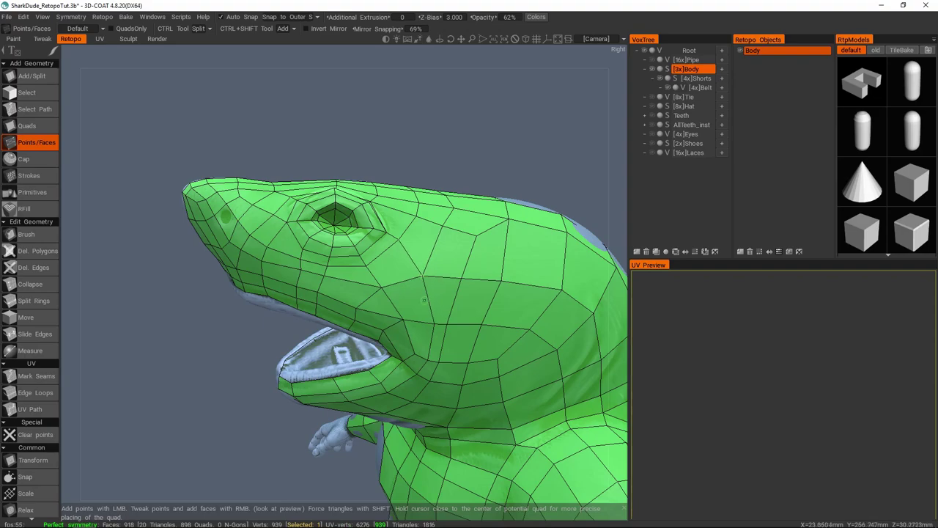
Split an additional edge line through the cheek quads behind the mouth corner.
middle_drag(473, 282, 336, 233)
click(301, 353)
ctrl+click(301, 352)
middle_drag(364, 291, 450, 322)
middle_drag(449, 274, 430, 252)
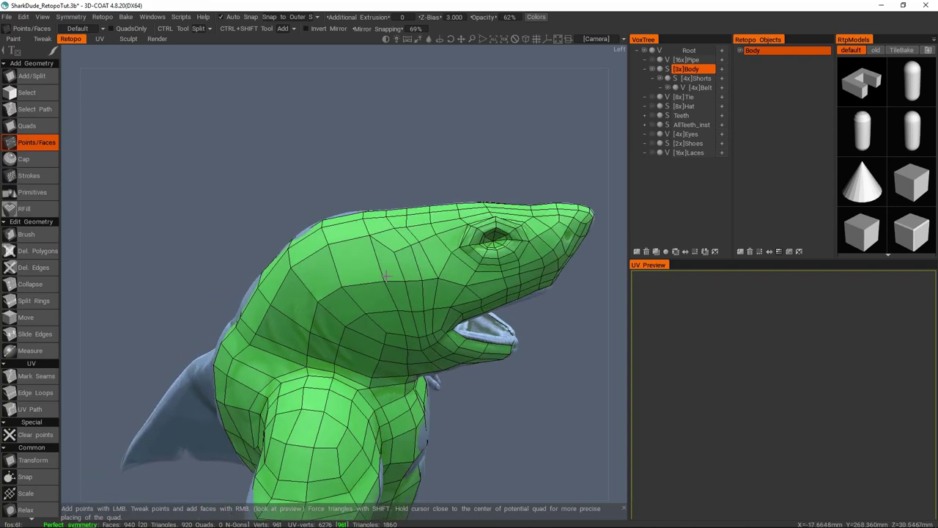
middle_drag(412, 283, 360, 262)
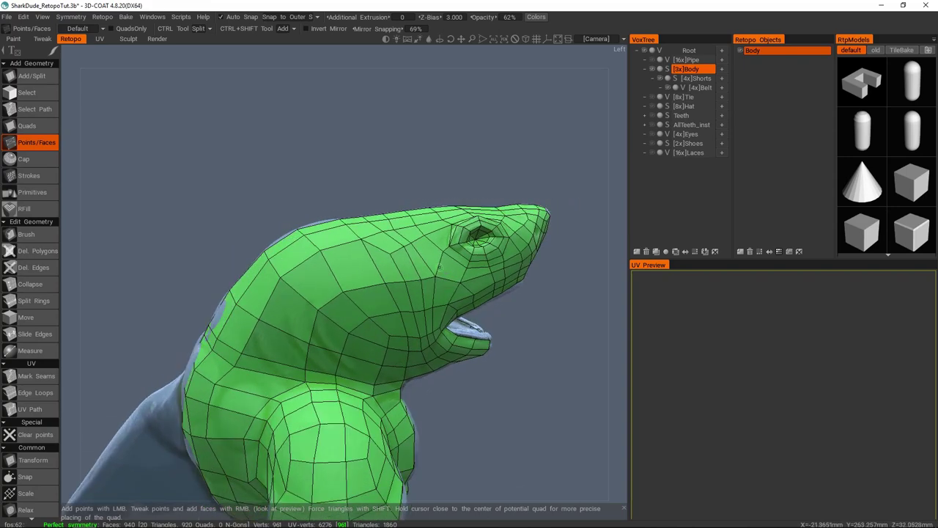
middle_drag(440, 284, 405, 280)
key(space)
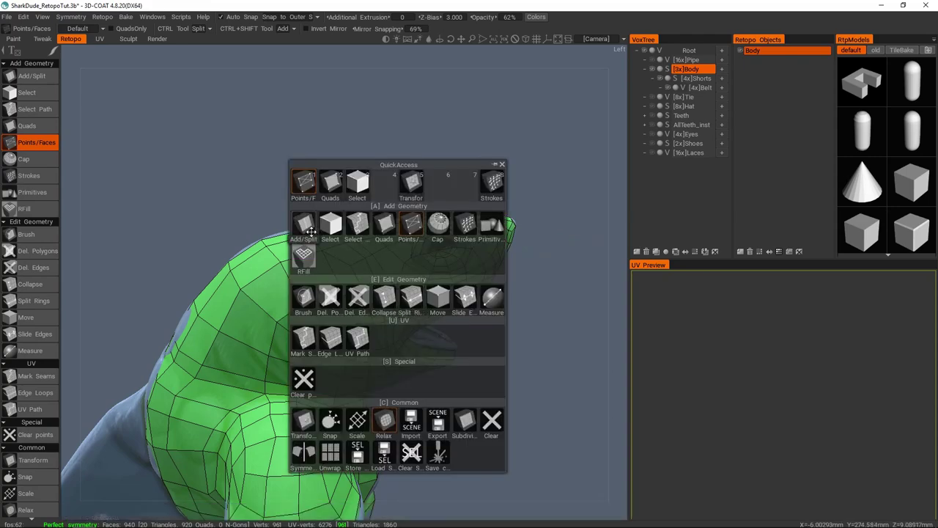
key(space)
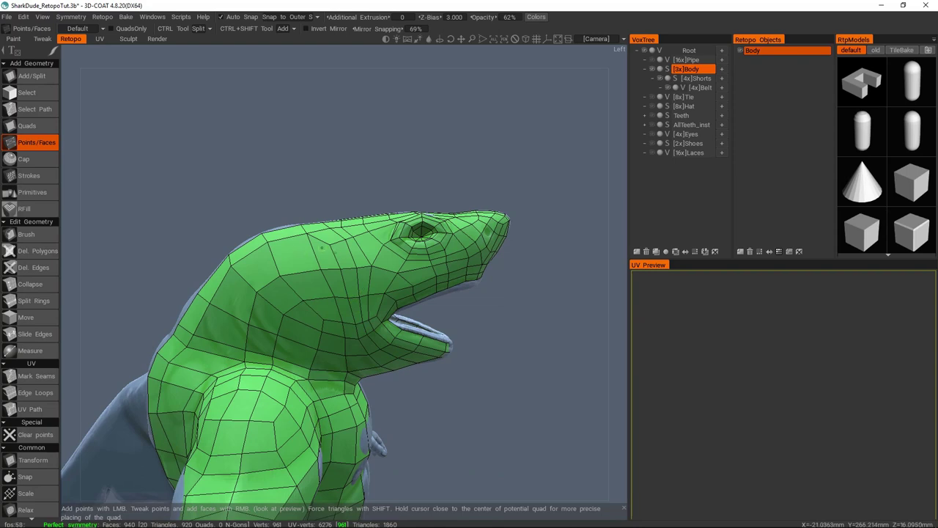
middle_drag(334, 247, 334, 247)
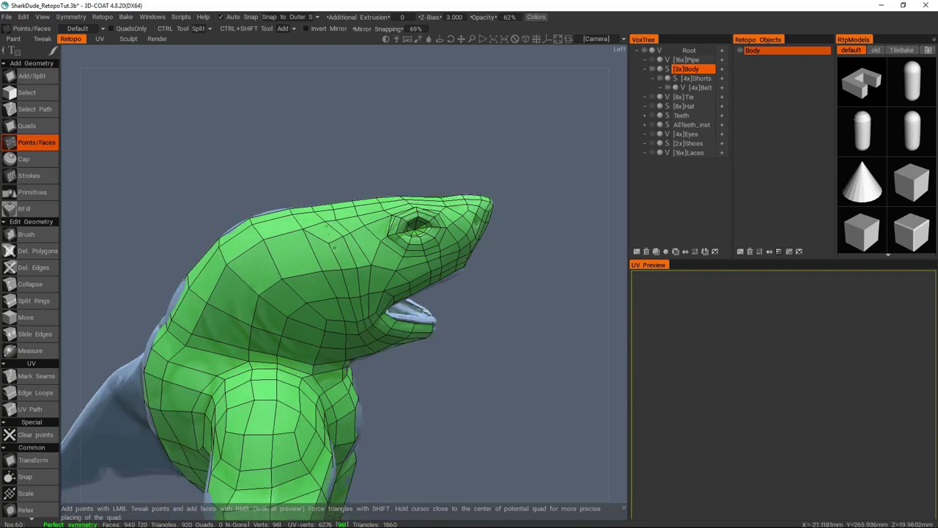
middle_drag(341, 284, 409, 255)
Use the retopo Brush, enlarged to a radius of 14.184, to even out the vertices on the side of the head and cheek.
key(space)
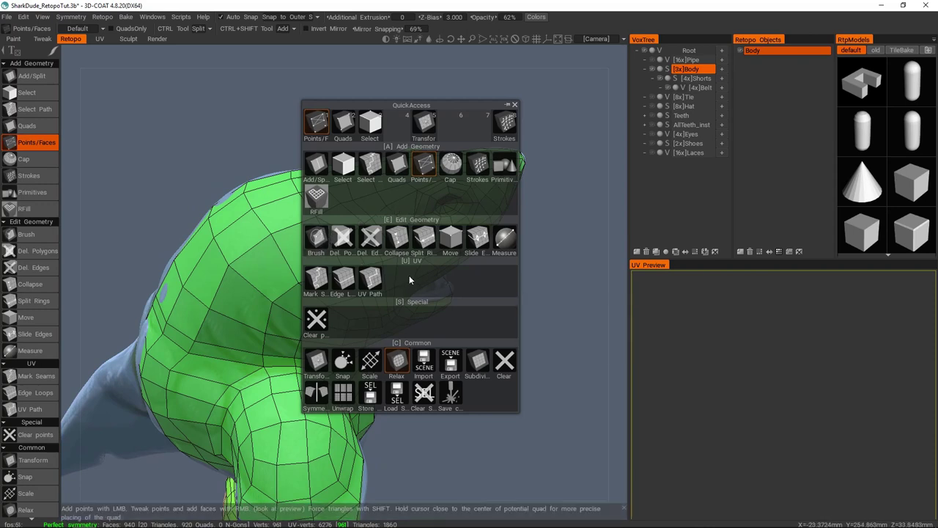
click(316, 237)
right_drag(313, 257, 348, 236)
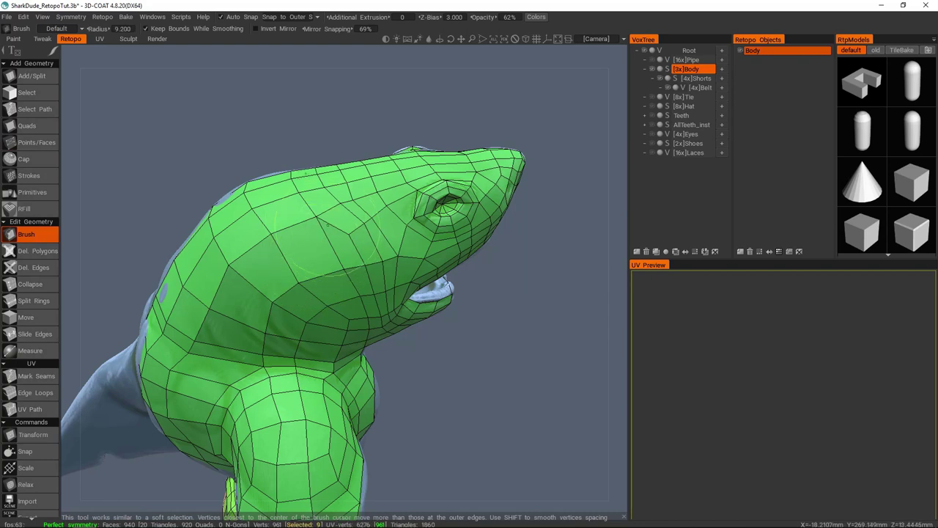
right_drag(340, 236, 356, 236)
middle_drag(356, 236, 354, 231)
drag(357, 238, 355, 244)
mouse_move(355, 244)
middle_down()
mouse_move(374, 311)
mouse_move(400, 279)
middle_up()
middle_drag(382, 179, 374, 228)
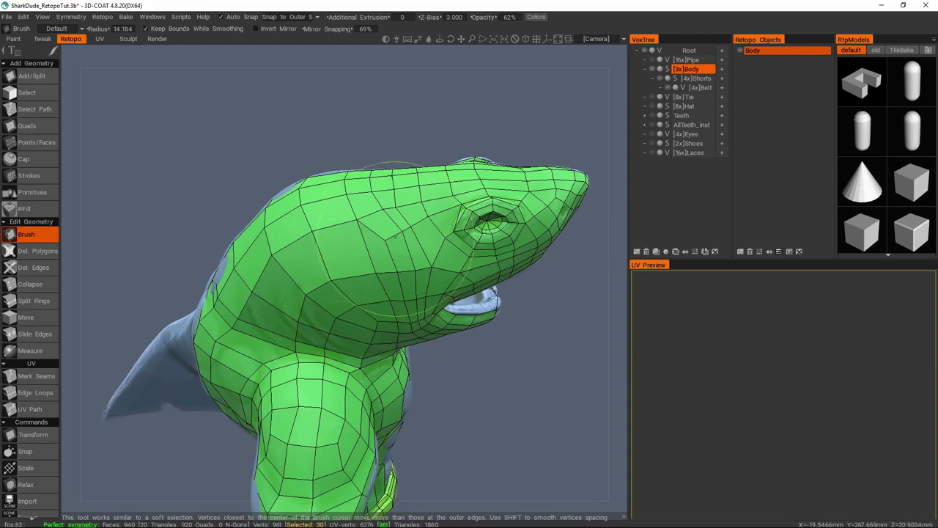
mouse_move(397, 248)
middle_down()
mouse_move(379, 261)
mouse_move(359, 252)
middle_up()
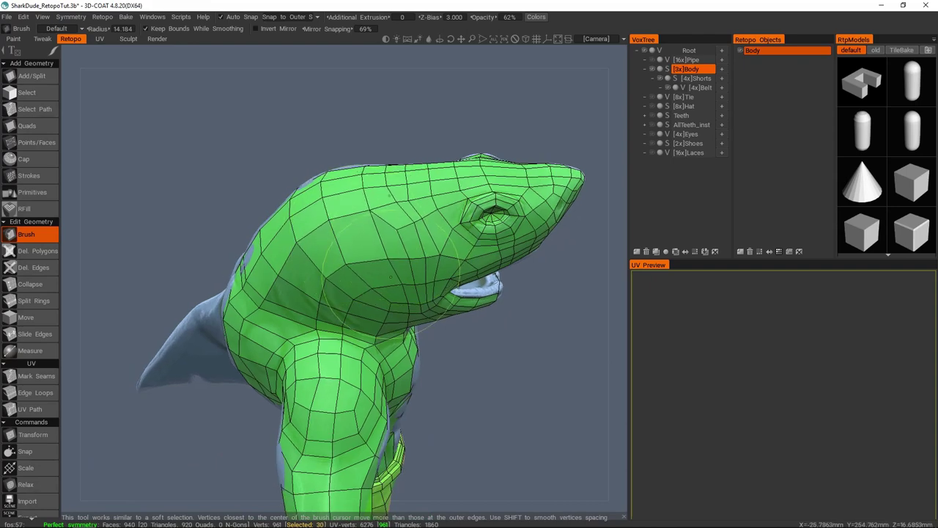
mouse_move(400, 294)
middle_down()
mouse_move(454, 299)
mouse_move(417, 306)
mouse_move(391, 209)
mouse_move(396, 220)
mouse_move(380, 215)
mouse_move(419, 176)
mouse_move(312, 207)
middle_up()
Adjust the mesh on the back along the base of the dorsal fin with the Points/Faces tool.
key(space)
click(411, 213)
scroll(382, 220, up, 4)
scroll(387, 237, up, 4)
scroll(388, 236, down, 3)
middle_drag(387, 236, 338, 260)
key(space)
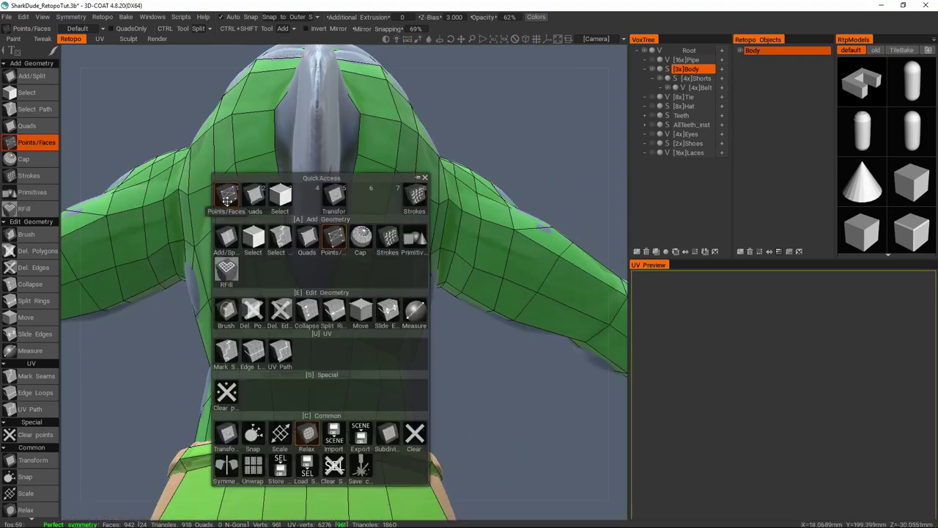
key(space)
scroll(272, 342, up, 3)
middle_drag(272, 341, 189, 188)
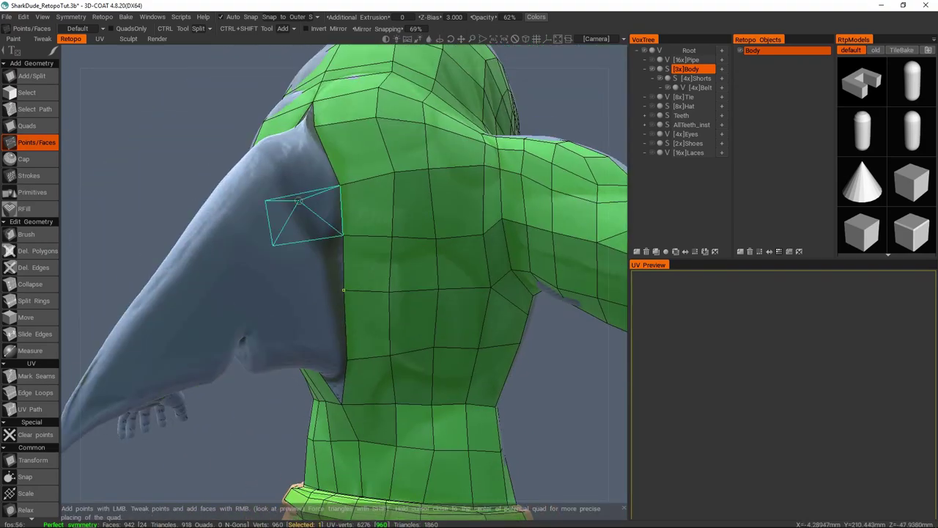
Extrude a short strip of quads from the upper back edge onto the base of the dorsal fin.
middle_drag(446, 211, 352, 232)
key(space)
click(384, 130)
click(367, 168)
middle_drag(371, 286, 380, 266)
click(380, 265)
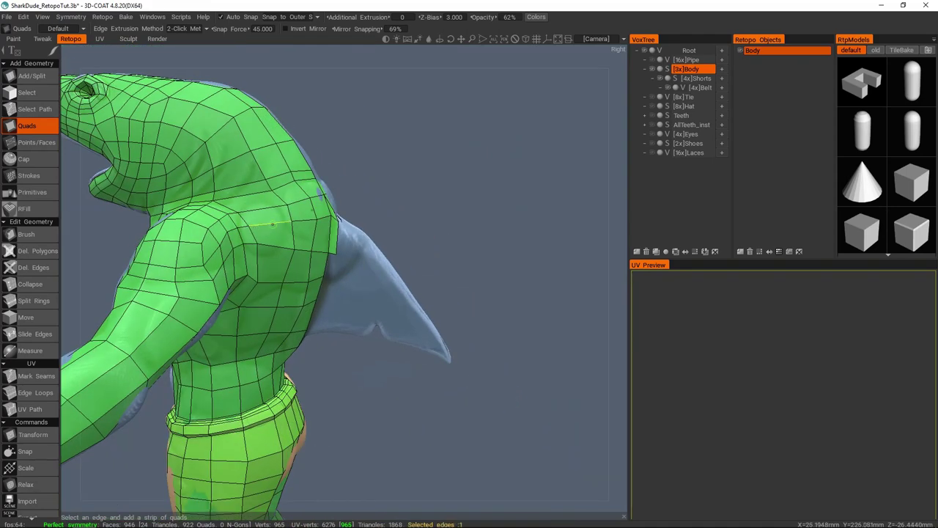
Examine the shape of the dorsal fin and where it meets the back mesh from both sides.
scroll(378, 266, up, 2)
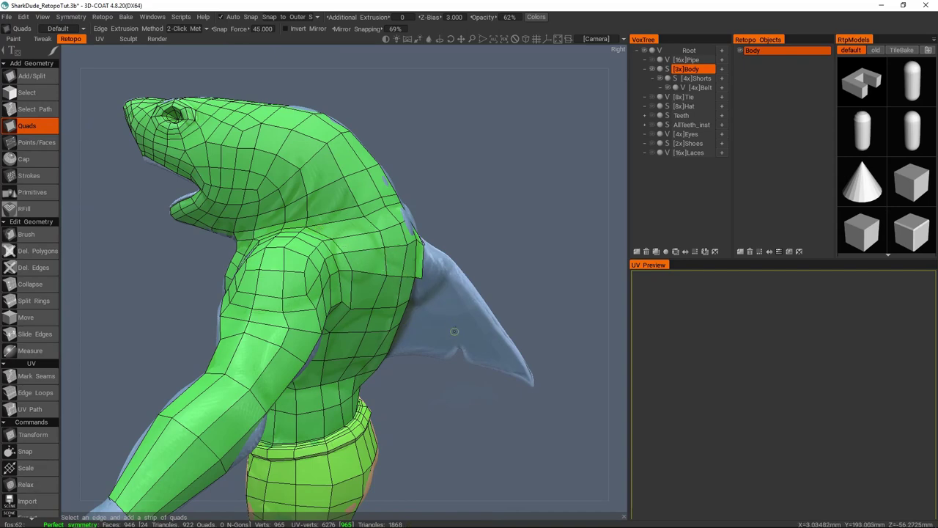
middle_drag(483, 328, 417, 314)
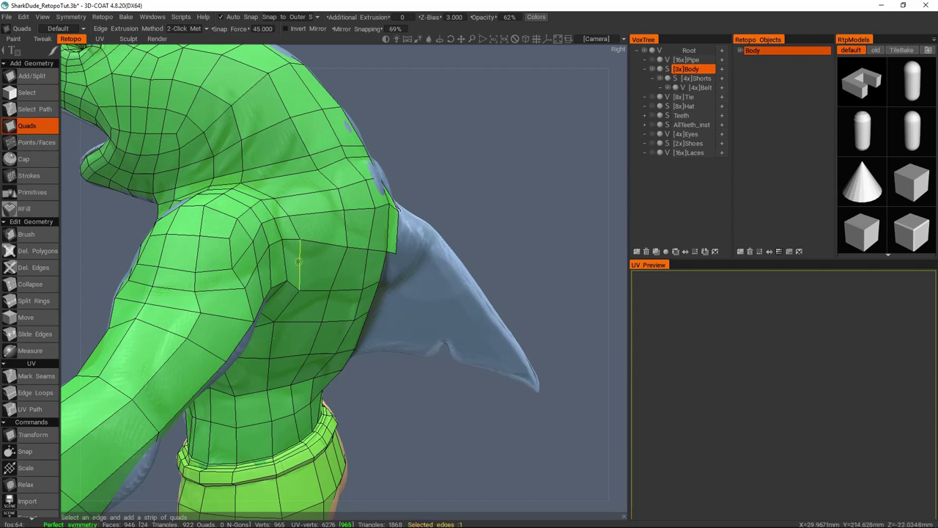
scroll(434, 291, up, 2)
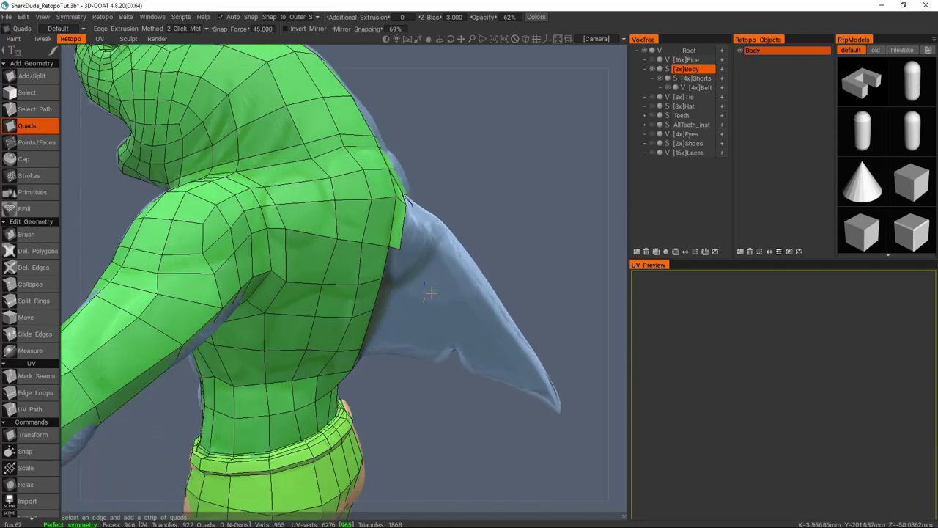
drag(476, 306, 455, 247)
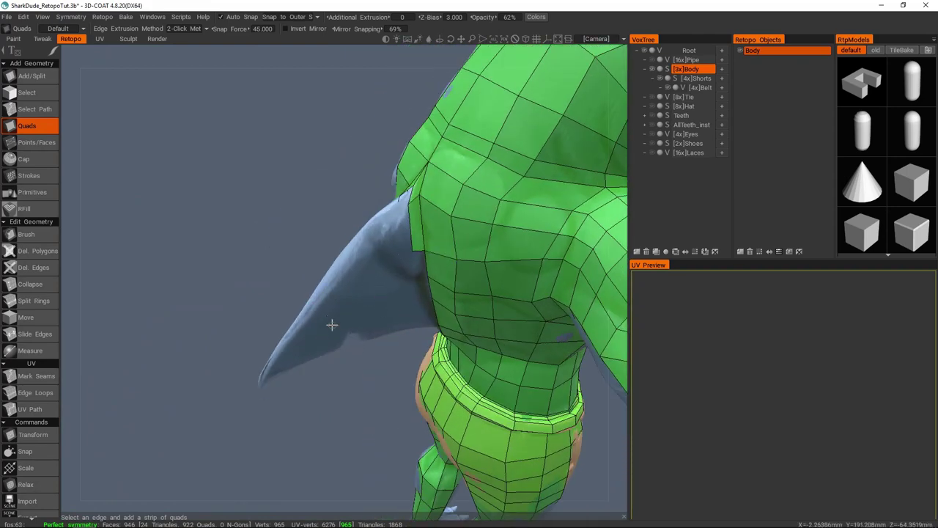
mouse_move(388, 284)
mouse_down()
mouse_move(547, 285)
mouse_move(627, 252)
mouse_move(421, 260)
mouse_move(404, 275)
mouse_up()
click(360, 234)
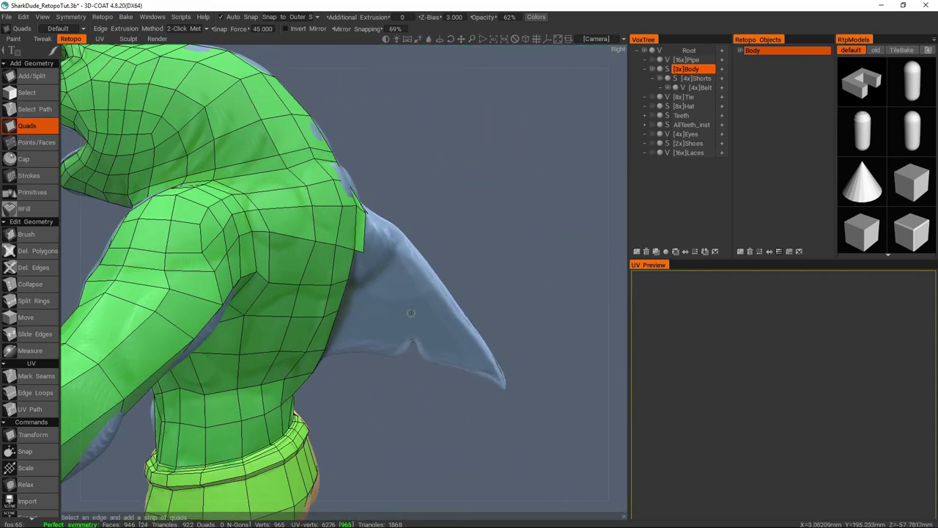
drag(383, 285, 423, 335)
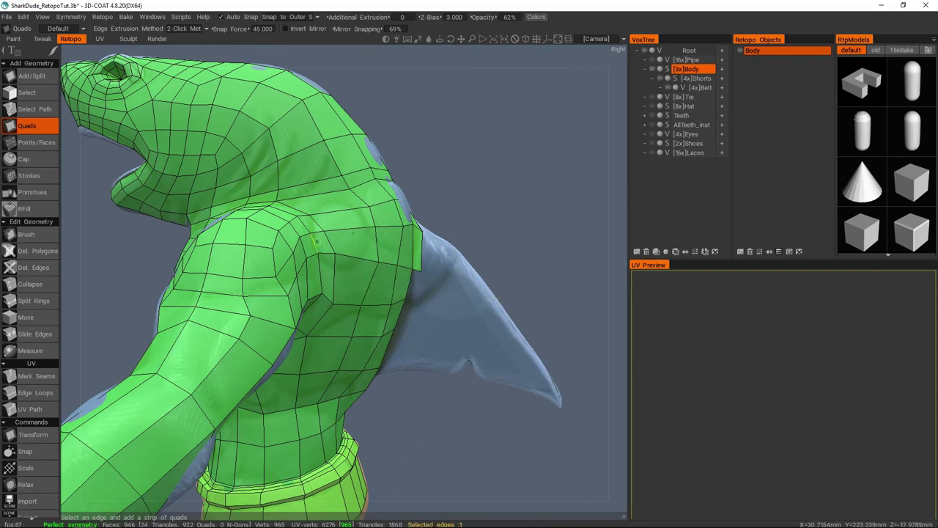
drag(461, 288, 382, 235)
Use the Points/Faces tool to continue the quad strip down the back along the base of the dorsal fin.
key(space)
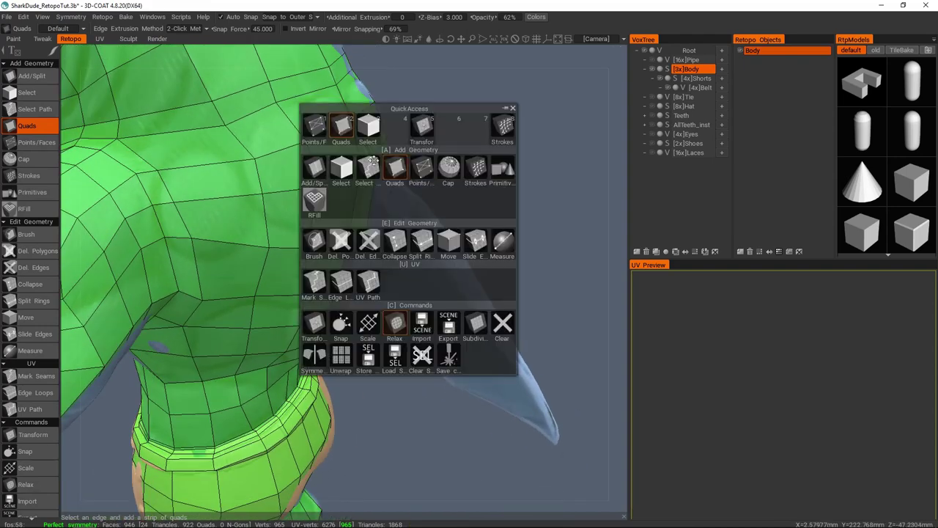
click(316, 130)
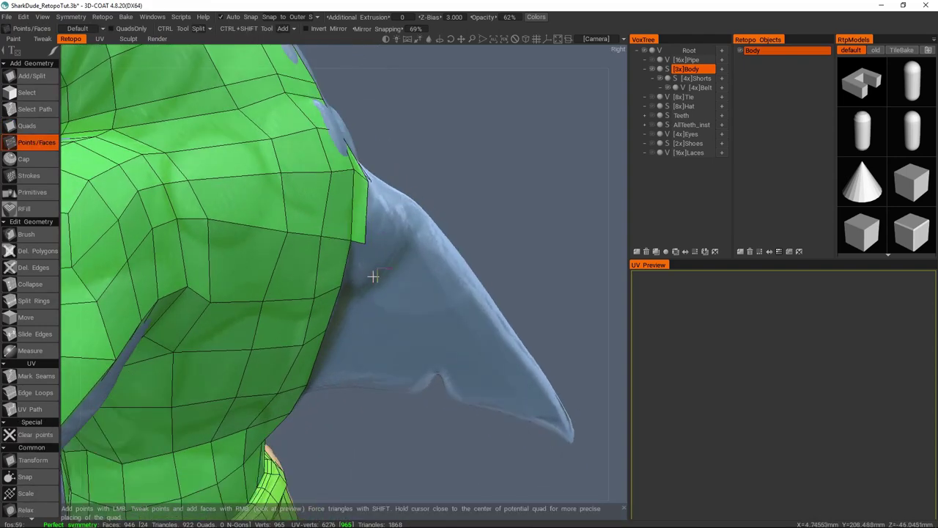
click(363, 290)
drag(362, 290, 365, 273)
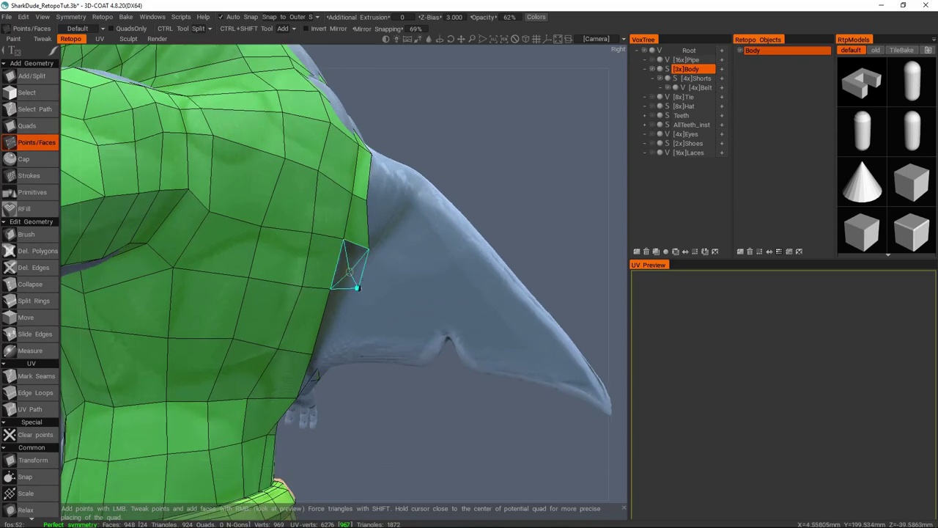
click(350, 272)
drag(376, 314, 367, 272)
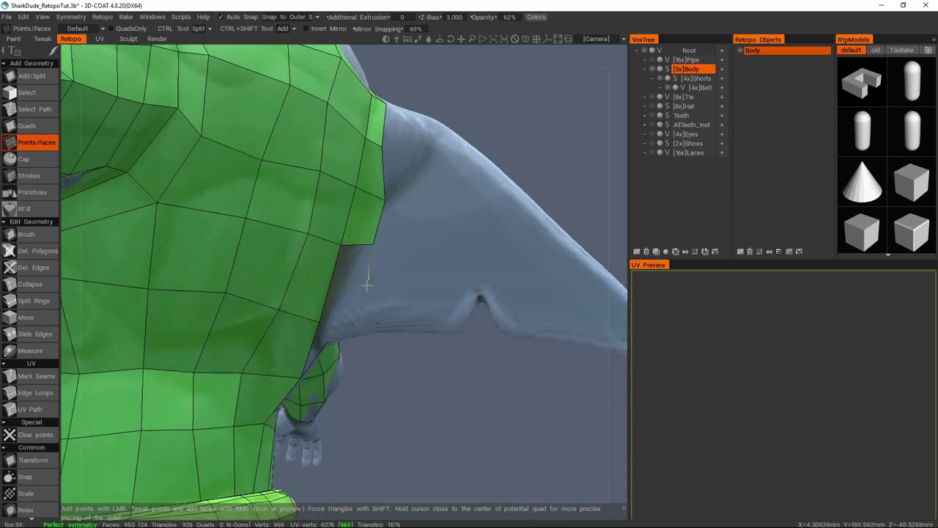
drag(355, 305, 289, 290)
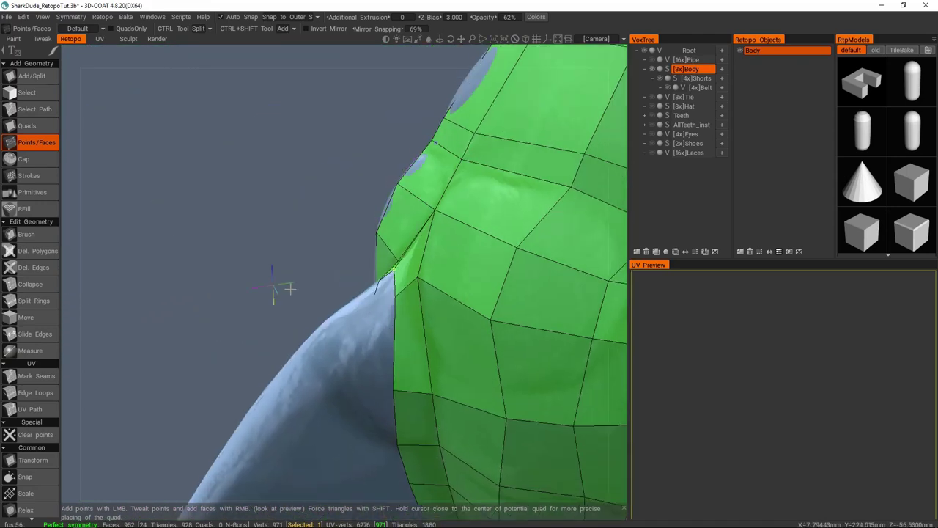
Run quads around the fin's base and along its trailing edge toward the tip with the Points/Faces tool.
drag(379, 282, 390, 327)
drag(372, 269, 400, 306)
click(365, 362)
click(357, 203)
click(349, 286)
drag(348, 286, 433, 279)
click(352, 311)
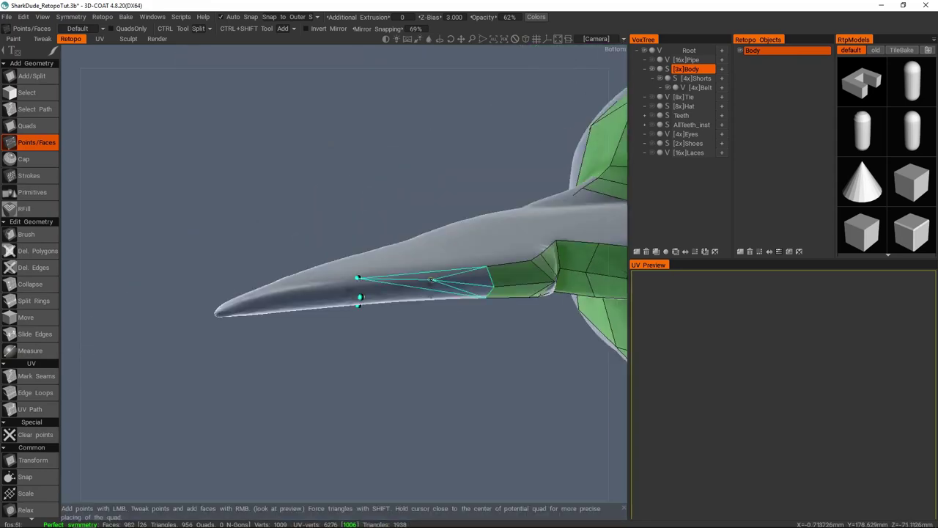
drag(239, 302, 345, 217)
key(space)
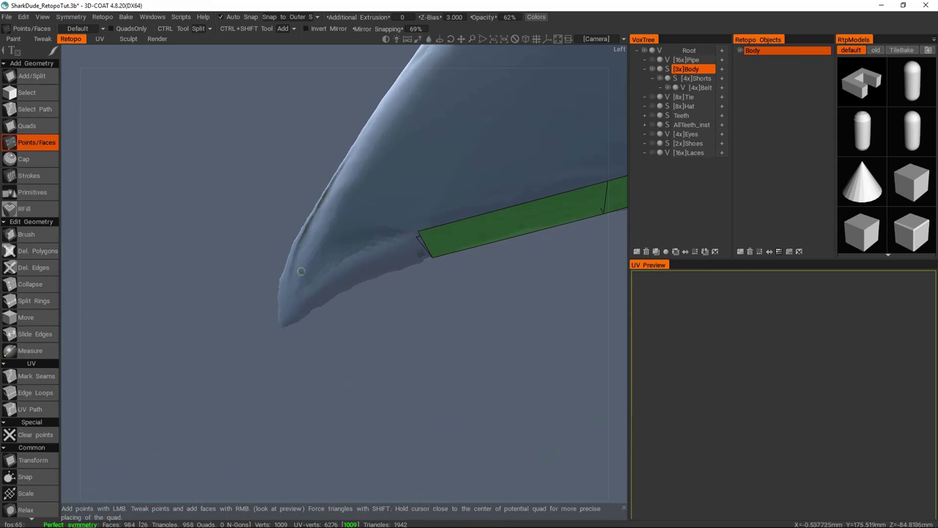
Set Mirror Snapping to 0% and clear the loose retopo points.
drag(382, 244, 432, 109)
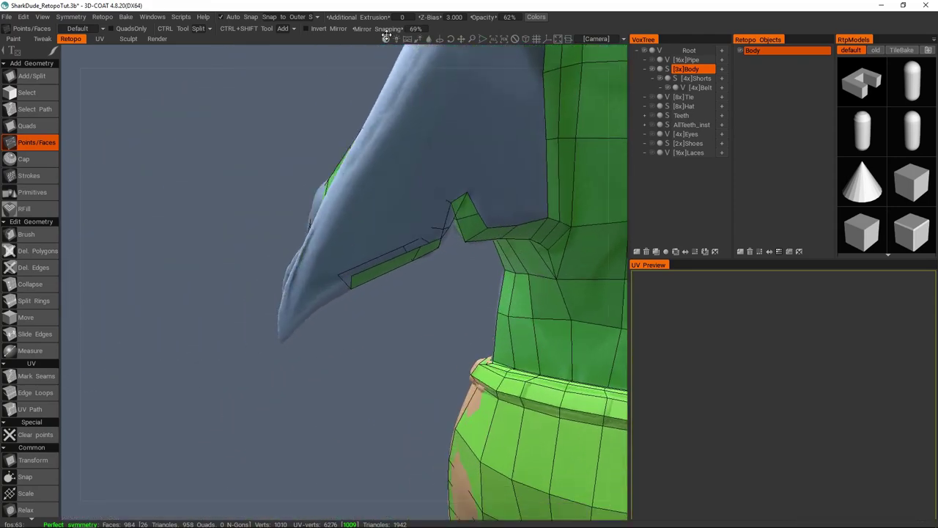
drag(307, 291, 349, 283)
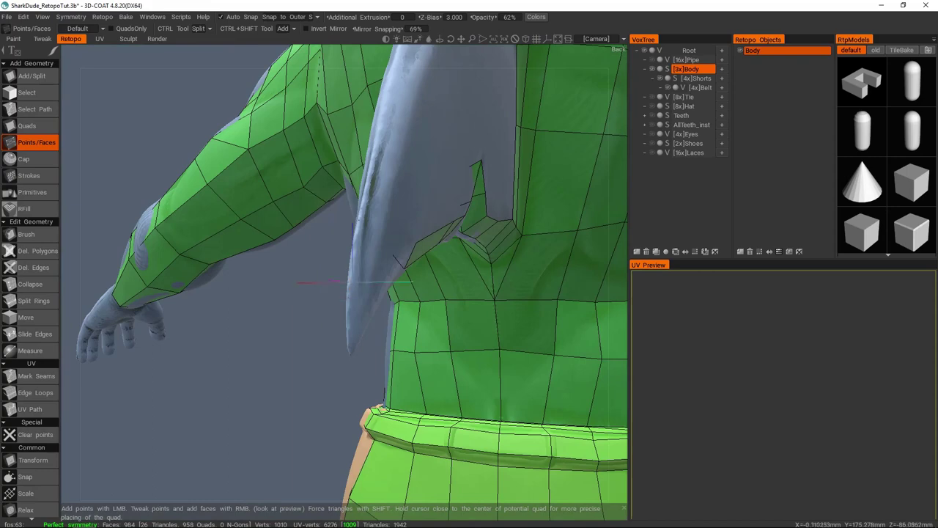
drag(396, 29, 281, 48)
key(Home)
key(space)
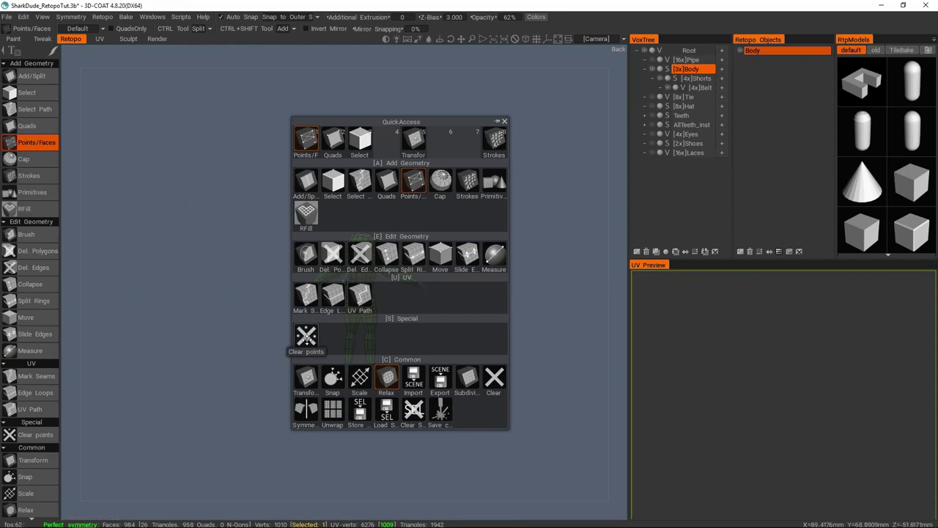
click(306, 336)
scroll(411, 246, up, 8)
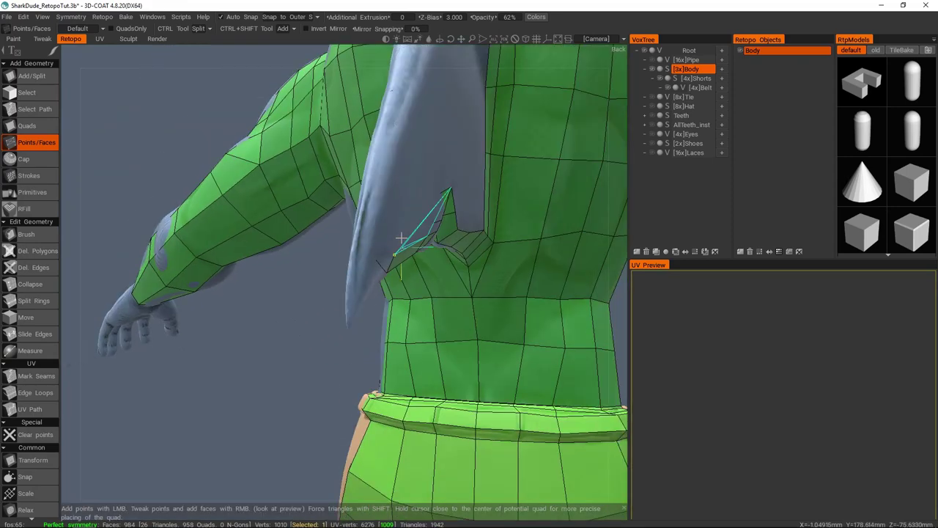
Extend the trailing-edge strip toward the fin tip with two more quads and adjust its end vertices.
drag(401, 239, 342, 241)
scroll(343, 241, up, 3)
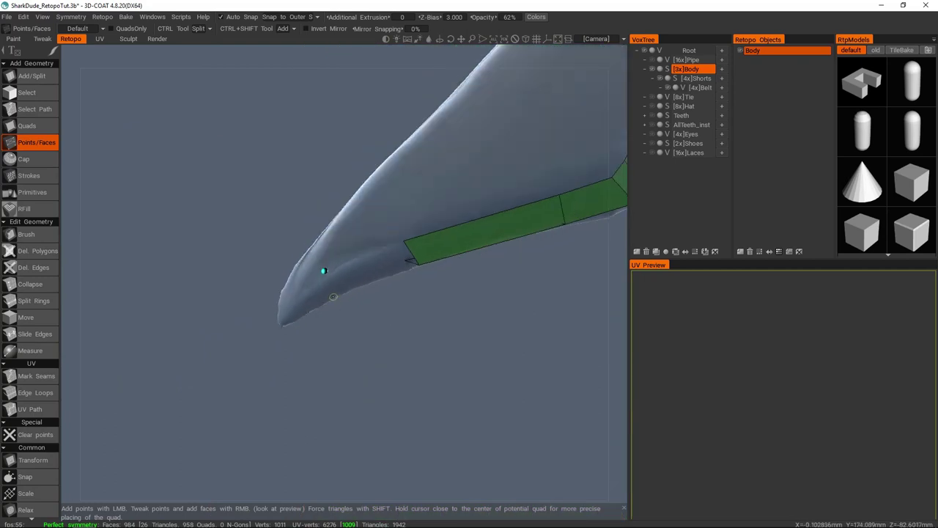
right_click(373, 262)
drag(371, 234, 363, 216)
drag(334, 288, 325, 255)
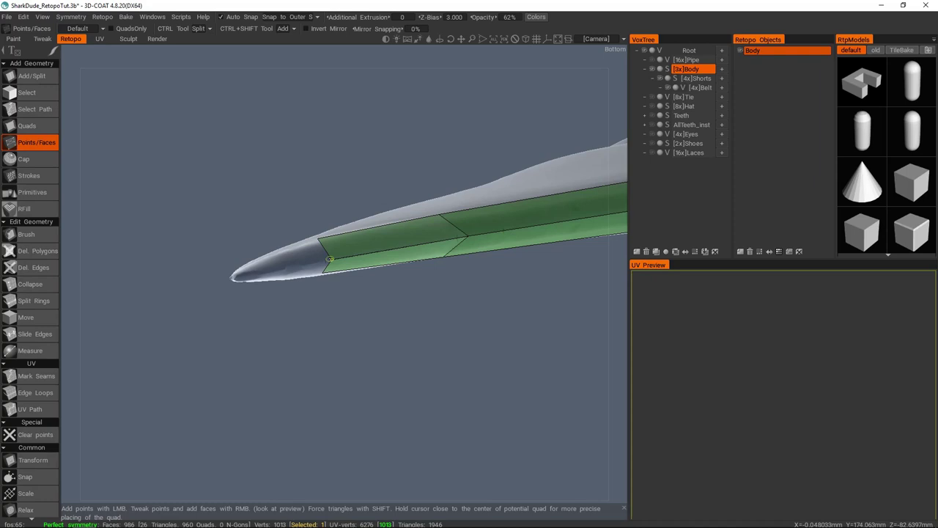
drag(331, 260, 366, 240)
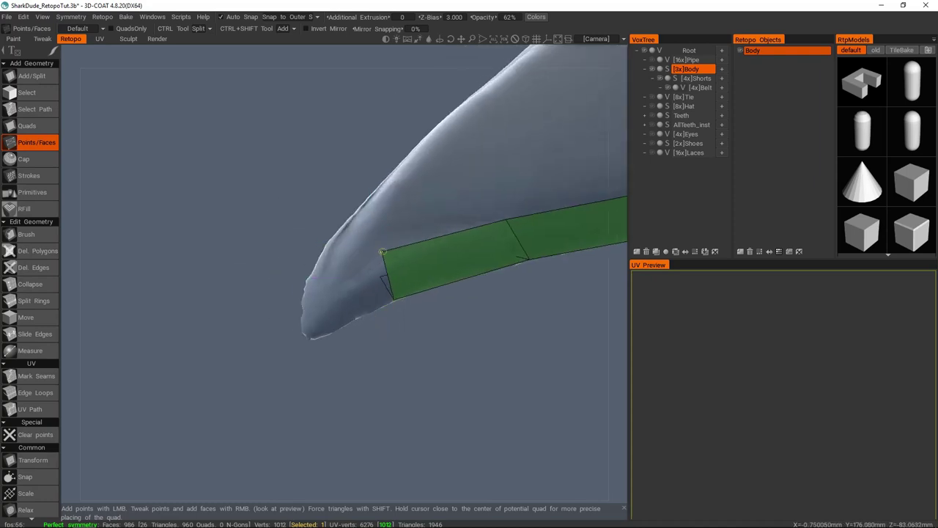
Wrap quads around the tip of the fin and place guide points up its leading edge.
right_click(330, 305)
drag(310, 345, 351, 400)
right_click(310, 341)
click(381, 320)
click(396, 293)
click(471, 266)
click(429, 184)
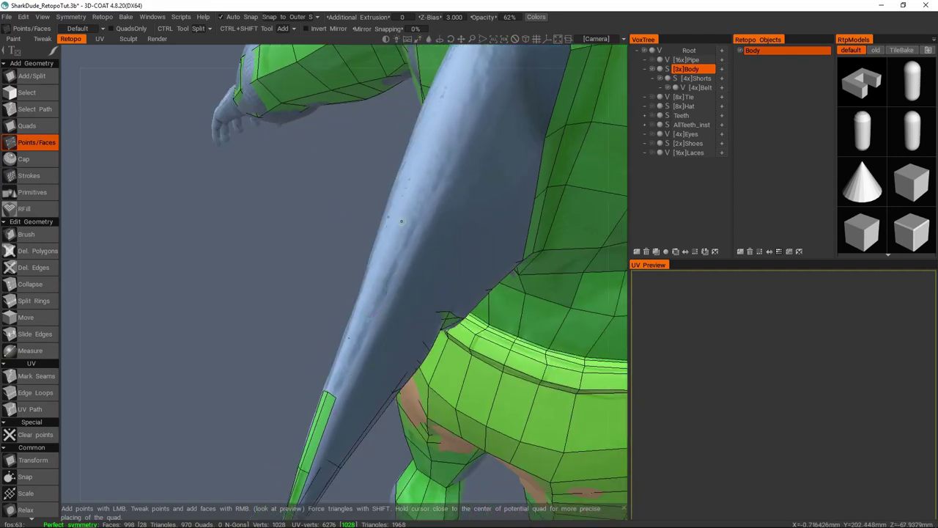
Move the end vertices of the leading-edge strip upward so its quads stretch along the fin.
drag(338, 392, 333, 329)
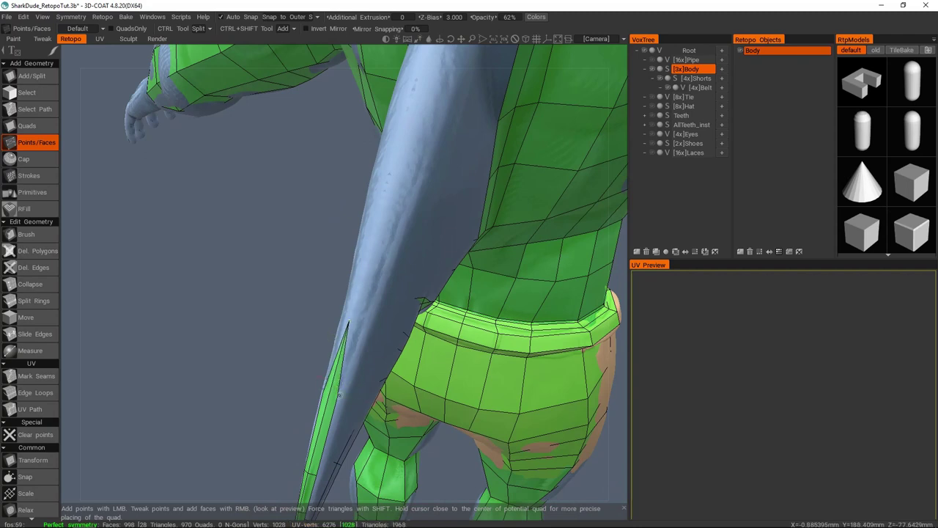
drag(350, 374, 377, 331)
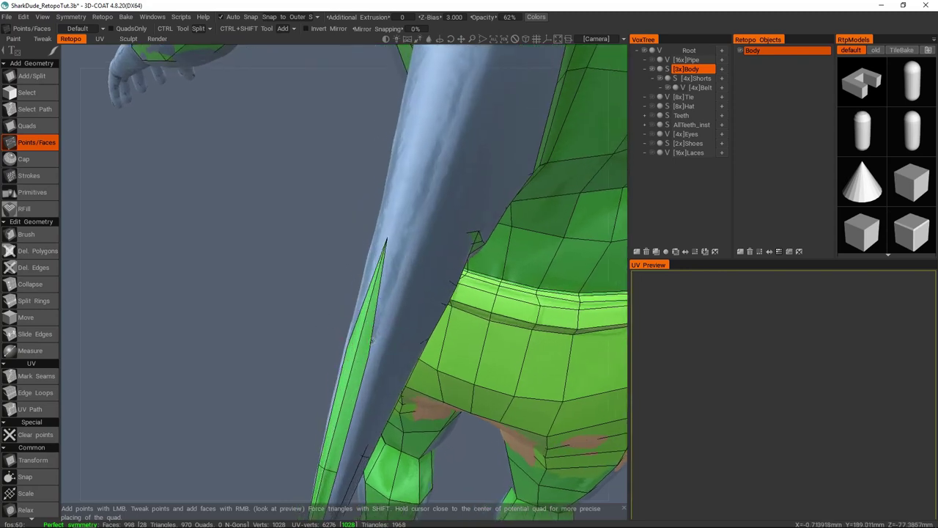
drag(368, 354, 426, 191)
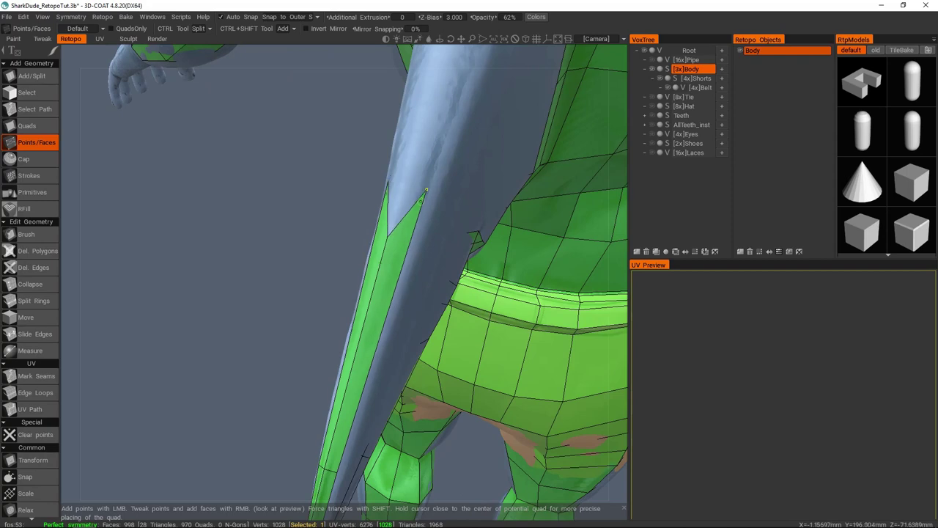
drag(421, 125, 393, 247)
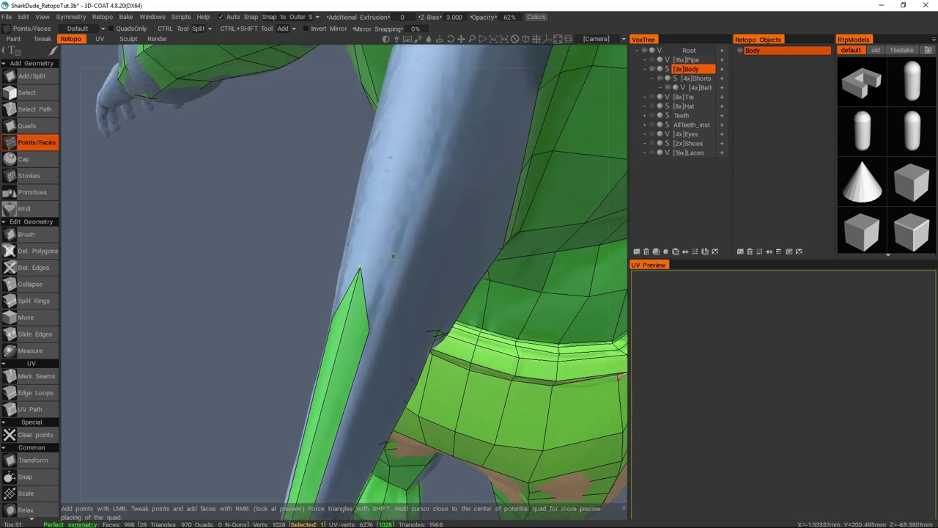
drag(374, 320, 402, 180)
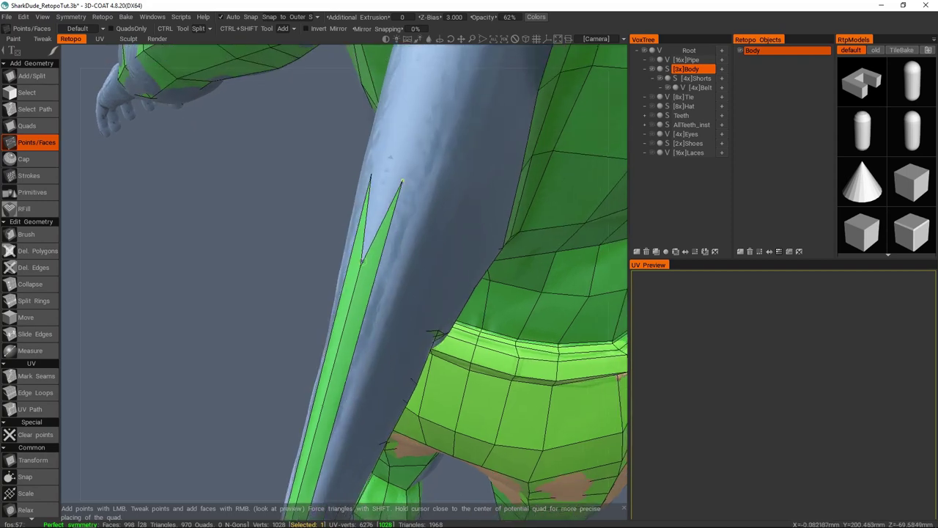
drag(367, 244, 386, 180)
drag(352, 220, 381, 222)
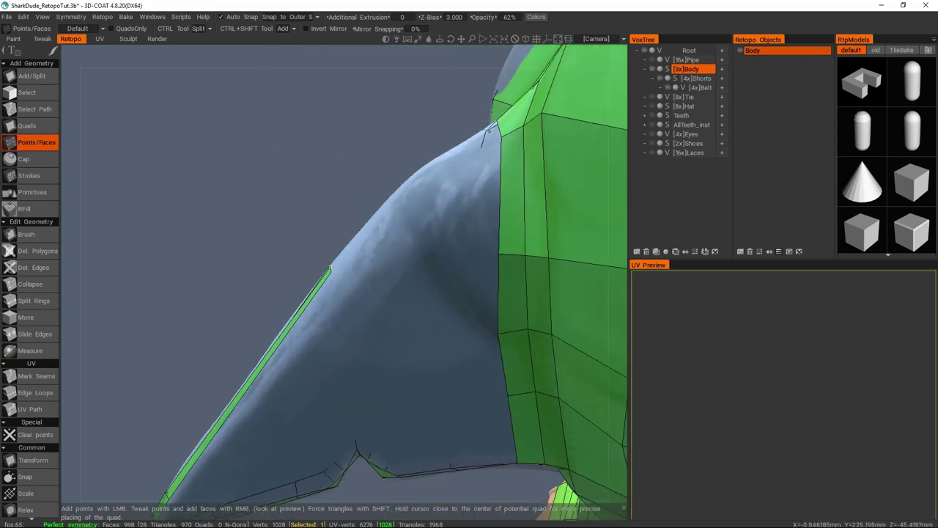
Stretch the strip farther up the fin's leading edge and split its long quads with cross cuts.
scroll(368, 224, down, 5)
scroll(373, 218, up, 4)
drag(391, 279, 435, 201)
middle_drag(380, 281, 388, 288)
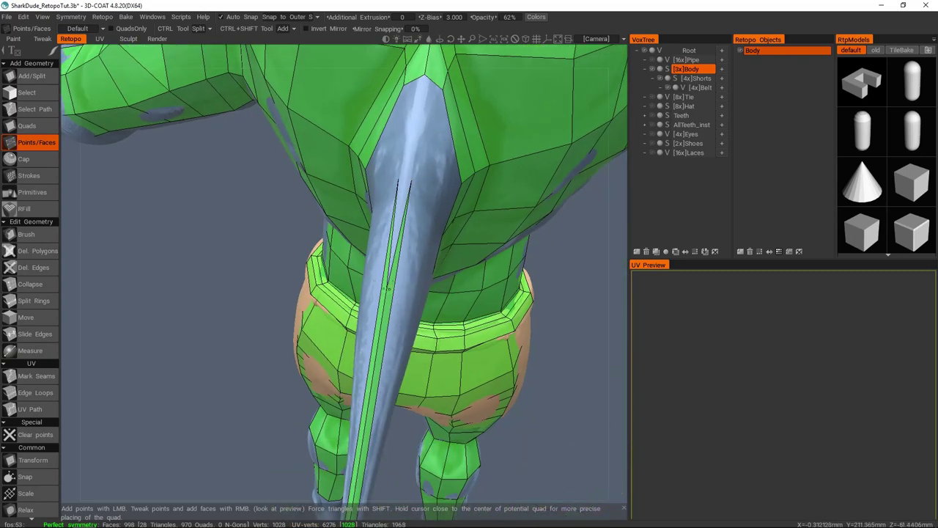
middle_drag(406, 175, 392, 231)
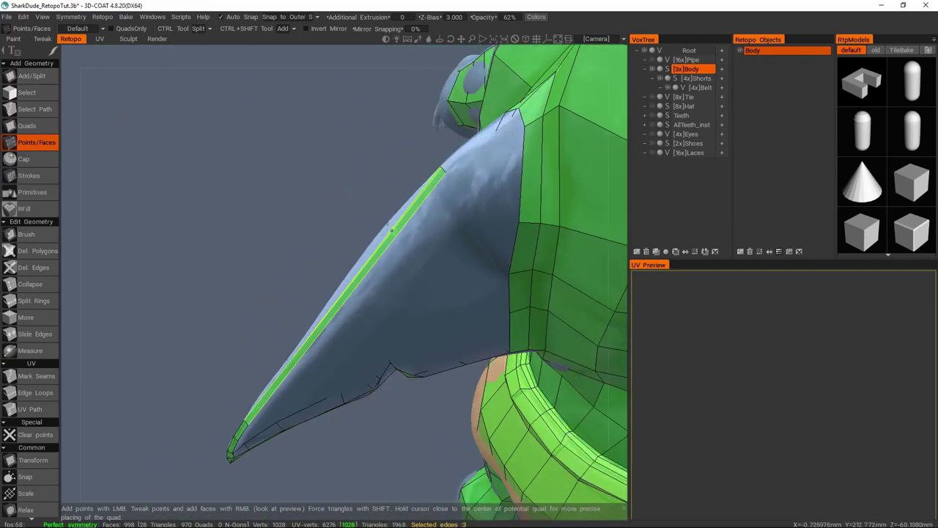
ctrl+drag(401, 227, 272, 387)
middle_drag(273, 387, 379, 261)
Bridge the top of the leading-edge strip to the upper back mesh.
key(space)
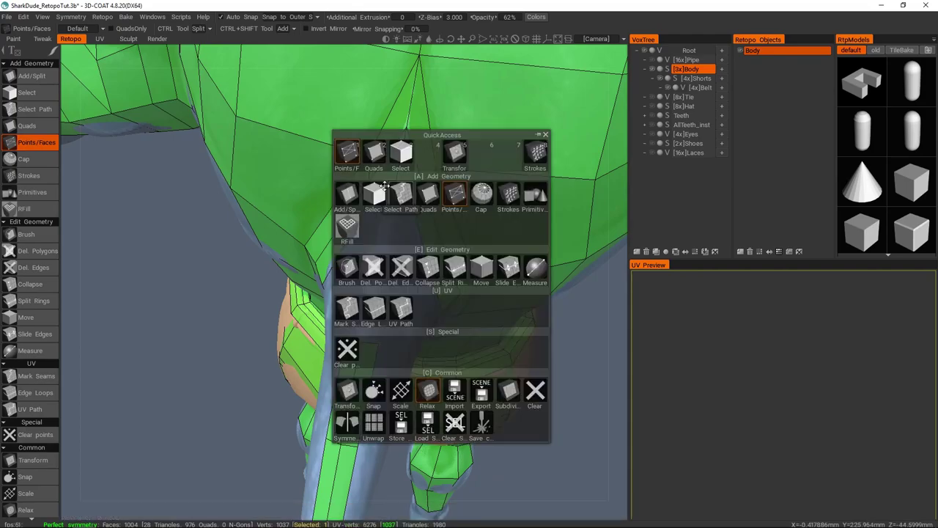
middle_drag(378, 345, 388, 304)
scroll(398, 256, up, 3)
Place points on the side of the dorsal fin and fill it with faces from the base outward.
click(429, 296)
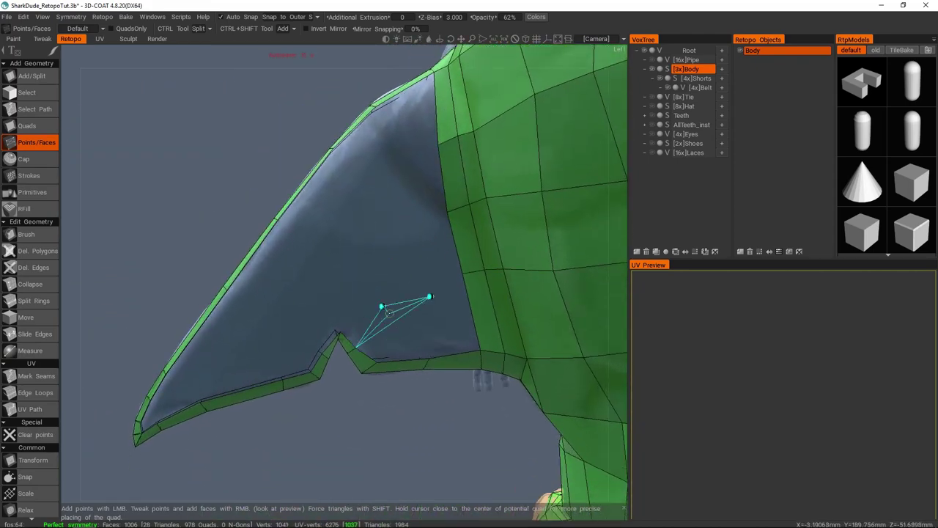
middle_drag(372, 336, 384, 315)
click(371, 280)
middle_drag(415, 256, 325, 308)
click(373, 228)
click(347, 318)
middle_drag(390, 265, 321, 310)
click(501, 292)
click(372, 269)
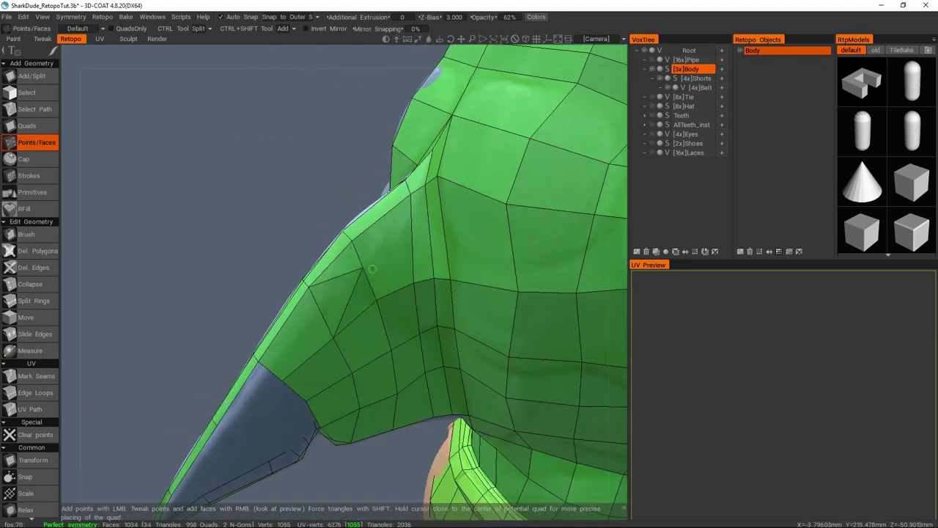
Split the faces near the fin's base and fill the remaining gap on its side toward the tip.
ctrl+drag(424, 184, 434, 278)
middle_drag(409, 243, 374, 263)
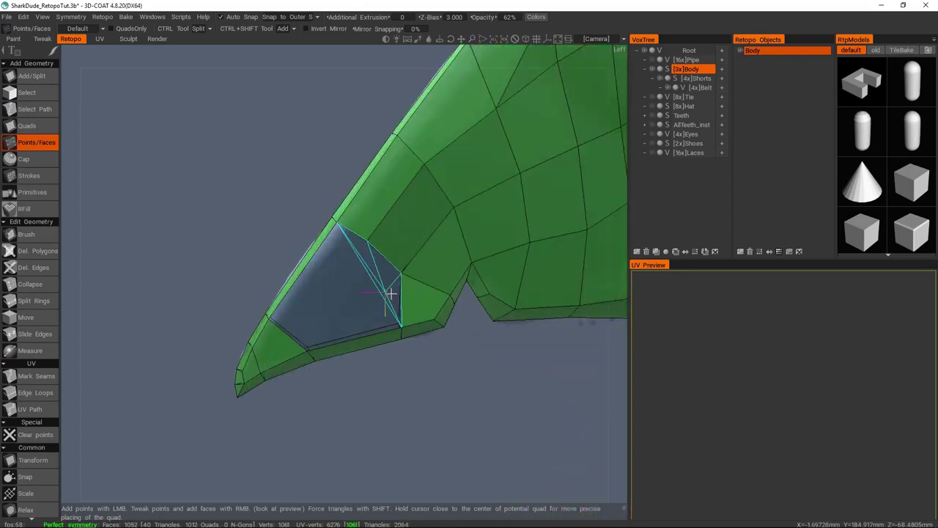
mouse_move(383, 272)
middle_down()
mouse_move(337, 278)
mouse_move(322, 300)
mouse_move(362, 300)
mouse_move(323, 316)
mouse_move(395, 253)
mouse_move(382, 264)
mouse_move(398, 284)
mouse_move(310, 188)
mouse_move(311, 298)
mouse_move(394, 315)
mouse_move(377, 262)
mouse_move(390, 262)
middle_up()
click(322, 316)
Start the mouth interior mesh with a small mirrored face at the centre of the upper lip edge.
scroll(395, 253, down, 5)
scroll(398, 284, up, 6)
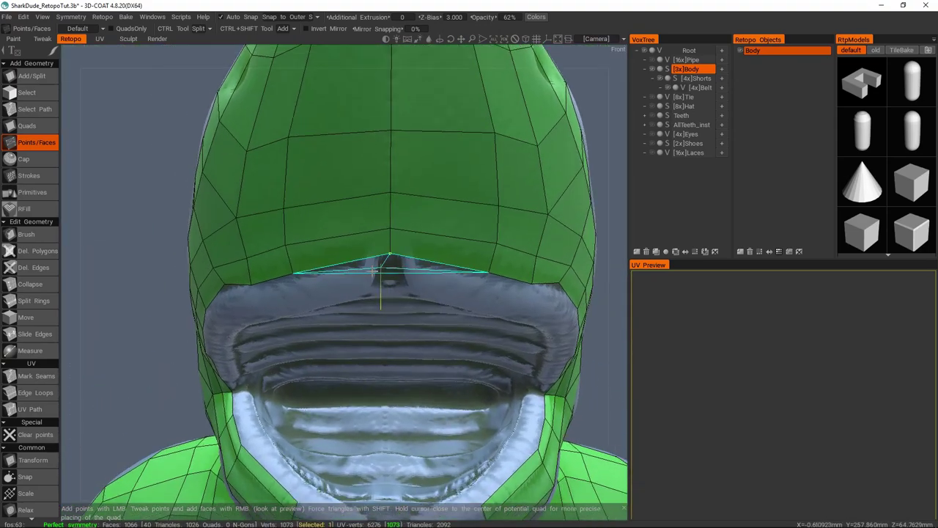
middle_drag(444, 269, 382, 266)
middle_drag(424, 302, 384, 322)
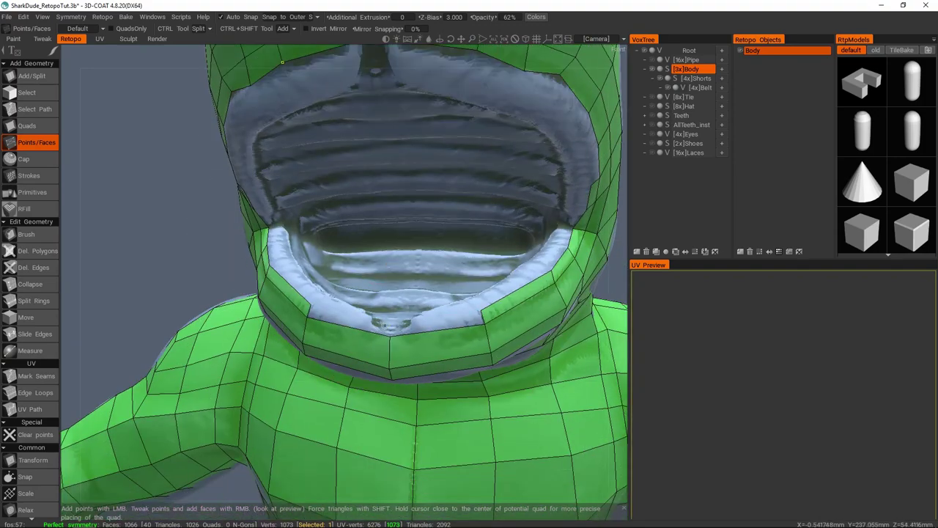
middle_drag(404, 201, 346, 191)
middle_drag(248, 189, 391, 193)
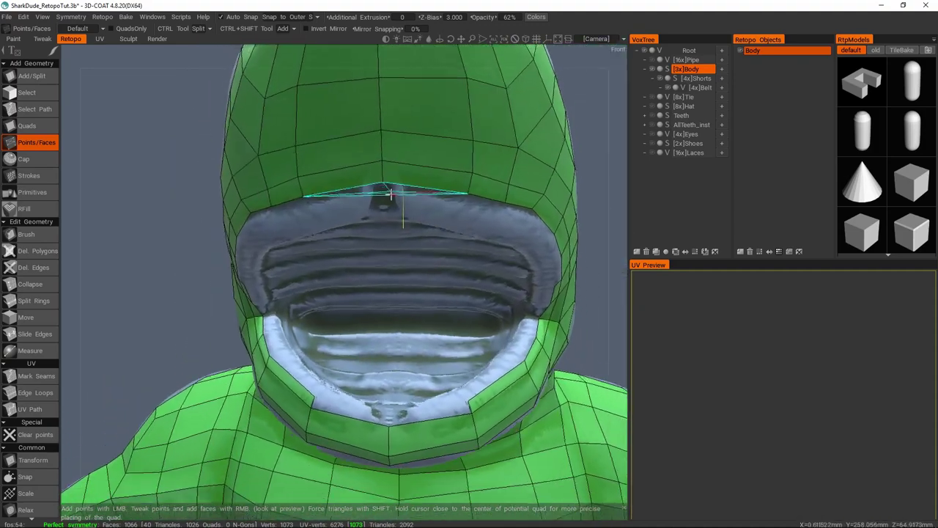
scroll(391, 193, up, 5)
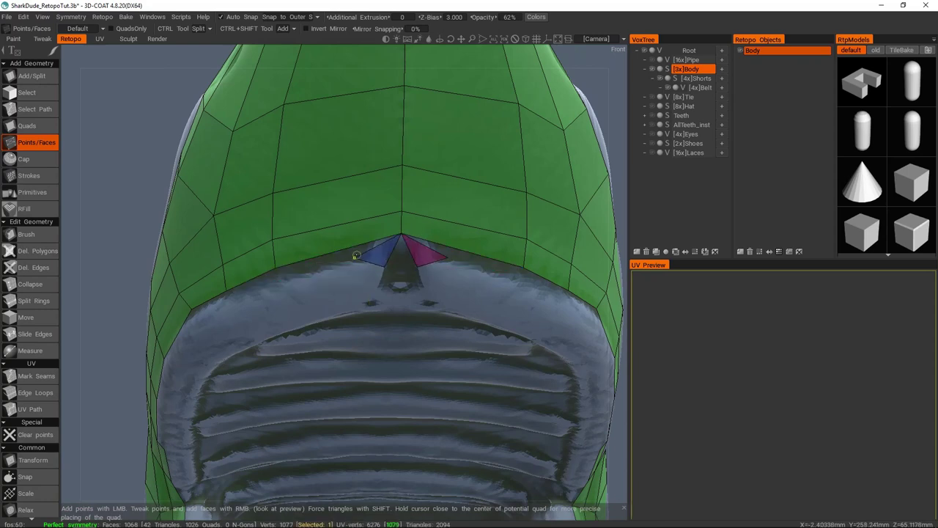
scroll(378, 271, down, 3)
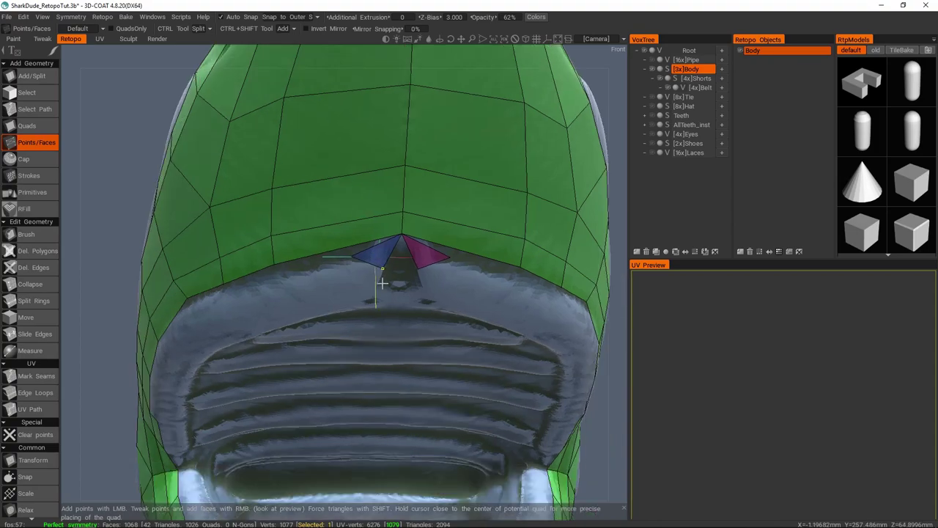
alt+drag(379, 278, 386, 224)
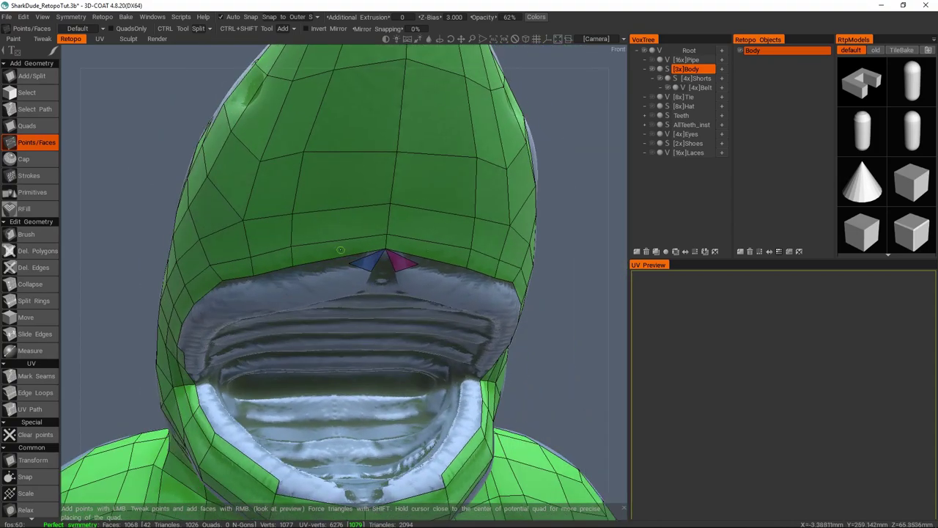
alt+drag(382, 262, 381, 220)
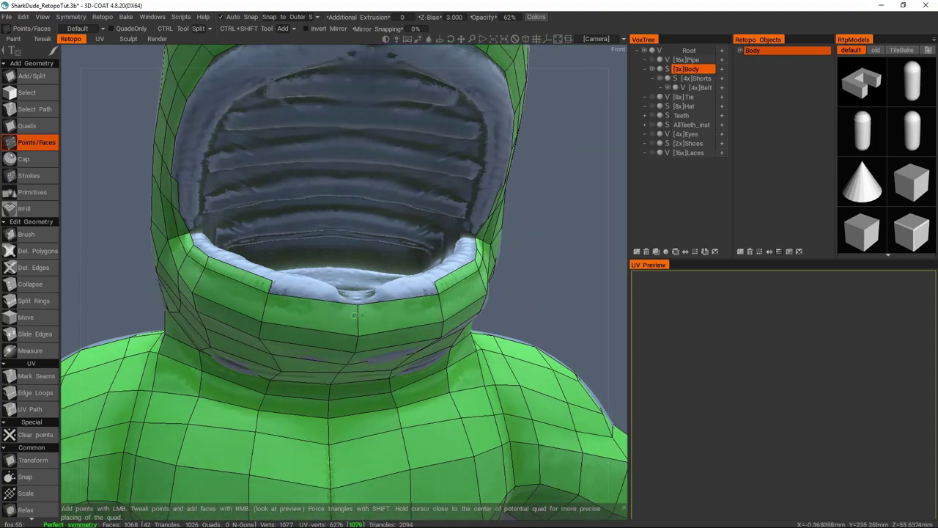
alt+drag(371, 316, 357, 142)
alt+drag(347, 227, 305, 291)
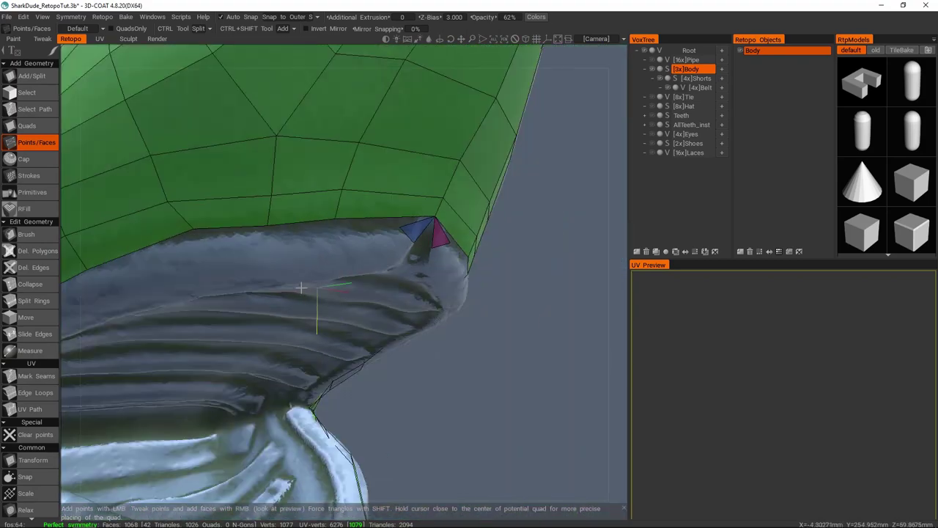
Add a face under the side of the upper lip and delete the two wide faces at the front of the chin.
alt+drag(323, 257, 312, 269)
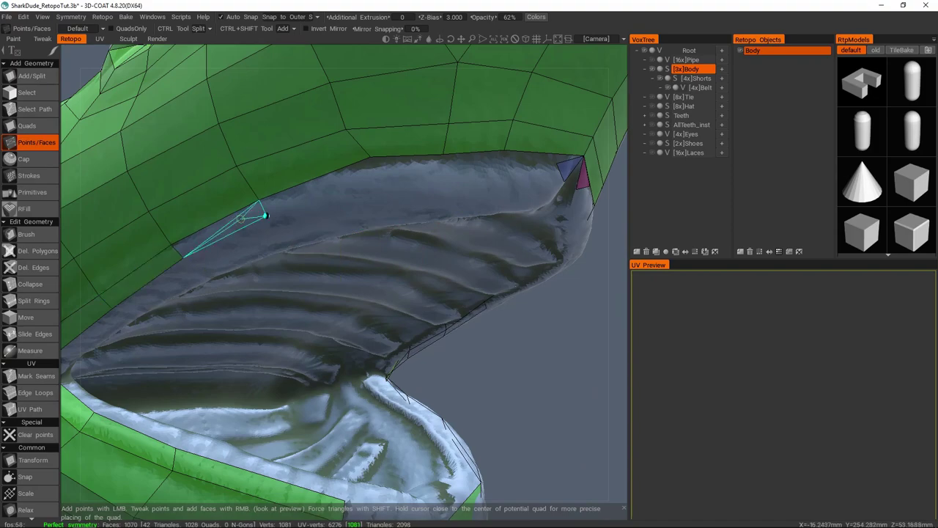
right_click(218, 229)
alt+drag(217, 229, 317, 236)
alt+drag(305, 278, 410, 278)
key(space)
click(360, 220)
key(Delete)
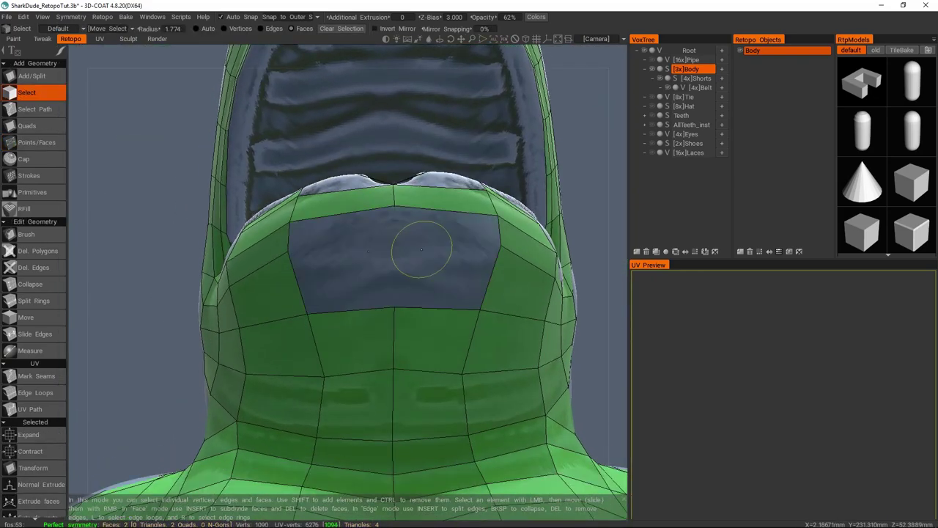
Rebuild the upper part of the chin gap with narrower mirrored faces below the lower lip.
key(space)
click(345, 220)
alt+drag(344, 220, 374, 242)
right_click(371, 197)
right_click(315, 203)
click(341, 251)
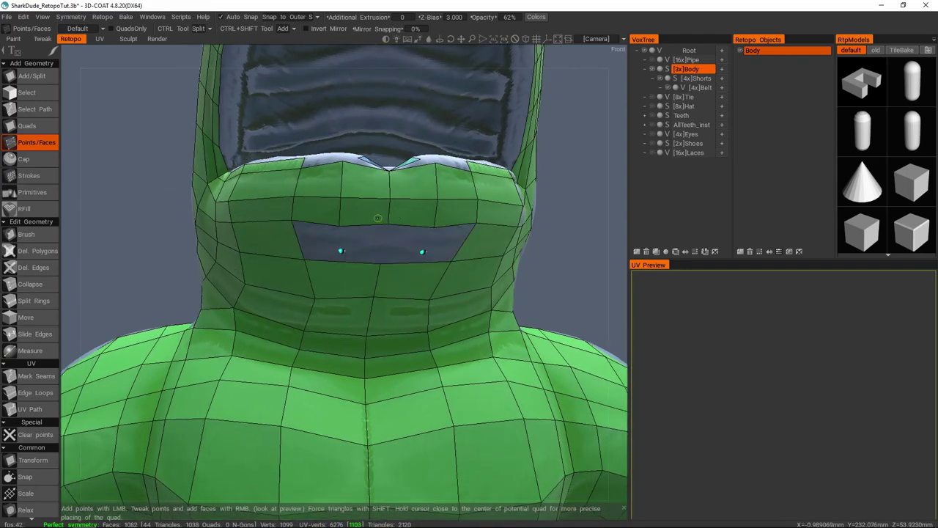
key(ctrl+z)
key(ctrl+z)
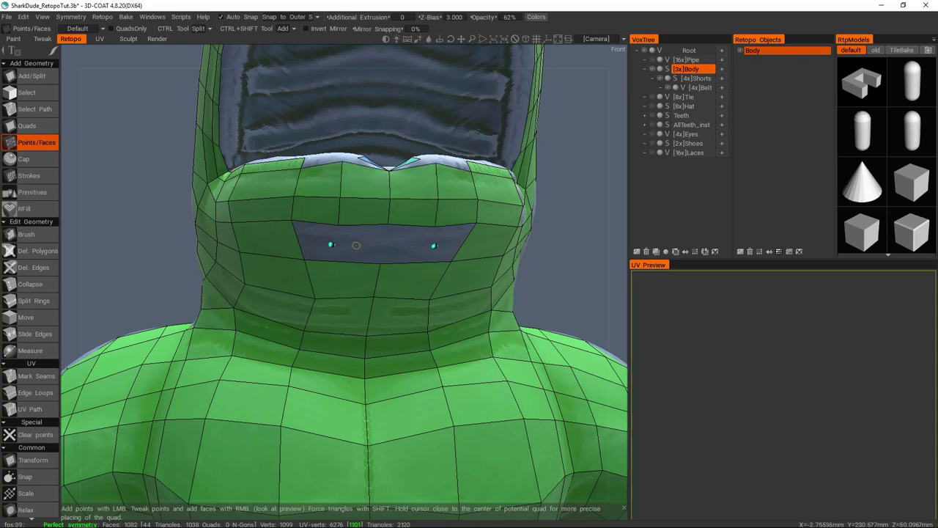
key(ctrl+z)
key(ctrl+z)
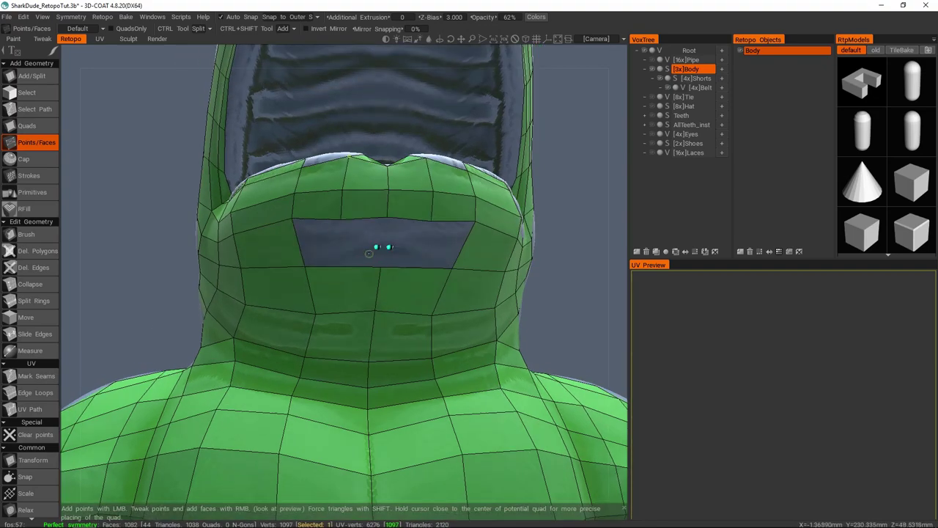
Fill the remaining gap at the front of the chin with mirrored faces around a new point.
right_click(366, 253)
right_click(381, 250)
drag(382, 249, 367, 220)
Delete the wide centre faces above the upper lip and refill the gap with smaller mirrored faces around a new point.
key(s)
click(370, 196)
key(Delete)
key(p)
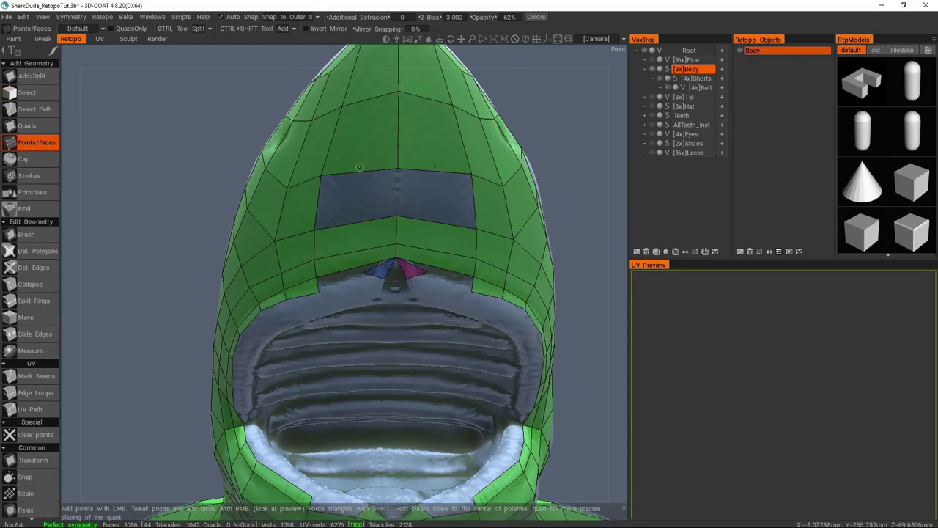
click(363, 195)
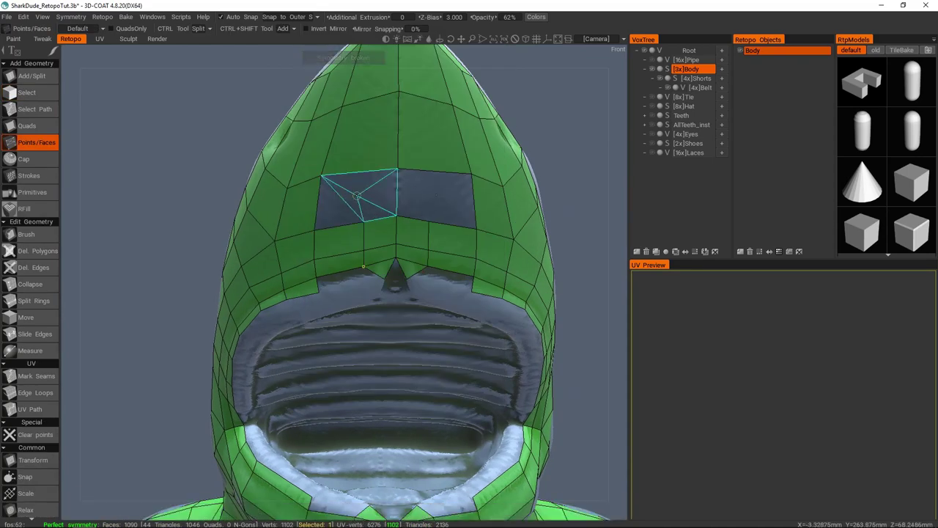
right_click(370, 189)
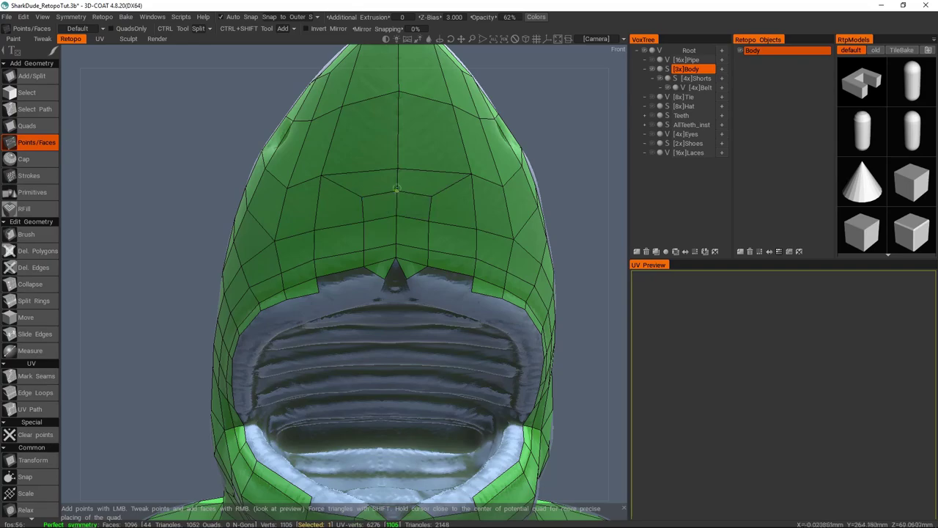
right_click(384, 278)
Select the open edges along the upper lip and extrude them inward as a strip on the mouth's inner rim.
drag(384, 277, 348, 183)
key(space)
click(367, 99)
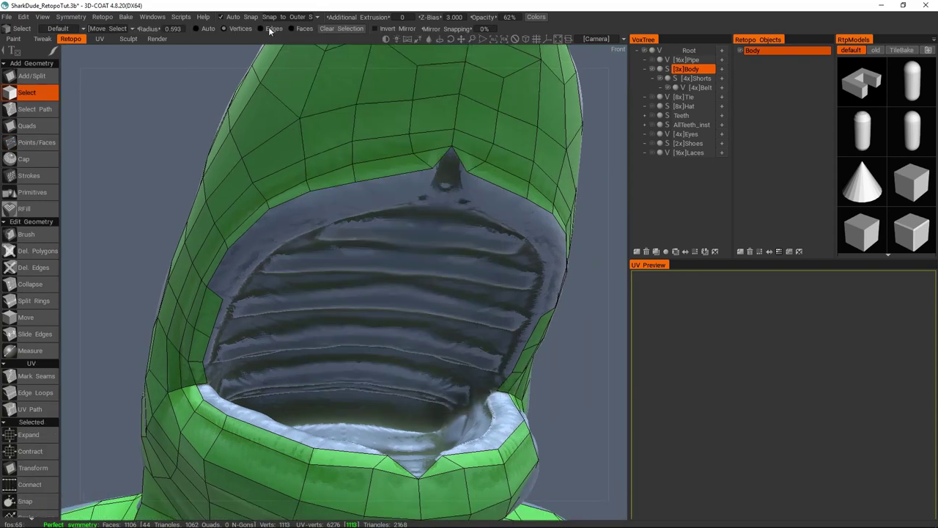
click(223, 255)
key(space)
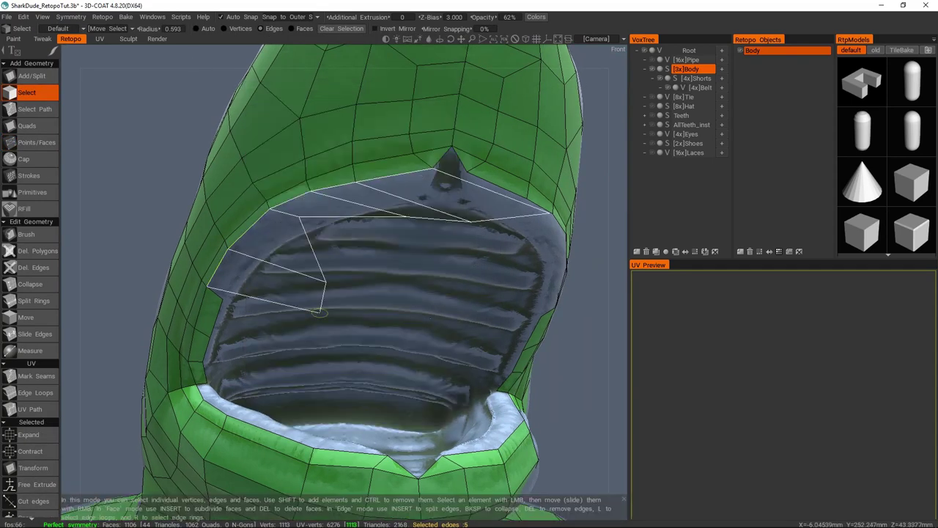
middle_drag(272, 256, 356, 210)
Try a Free Extrude of the upper strip's inner edges down into the mouth.
key(space)
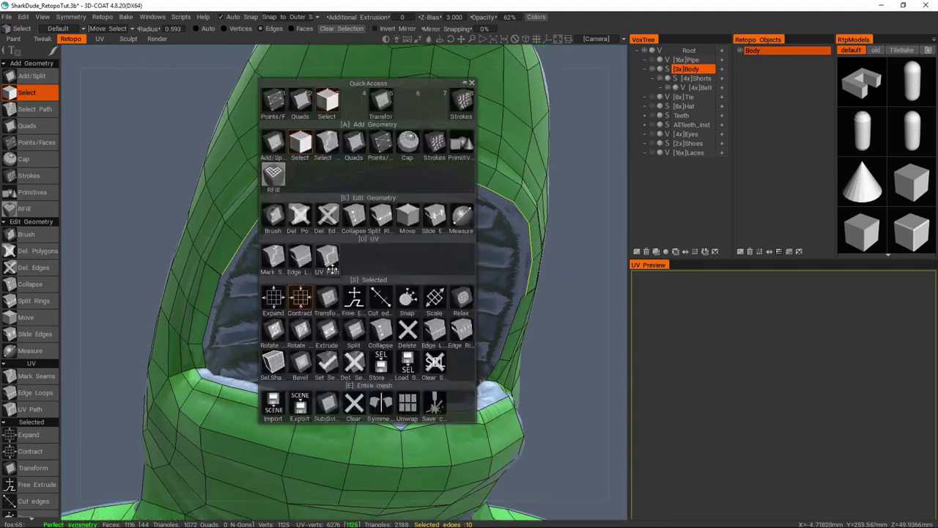
click(354, 297)
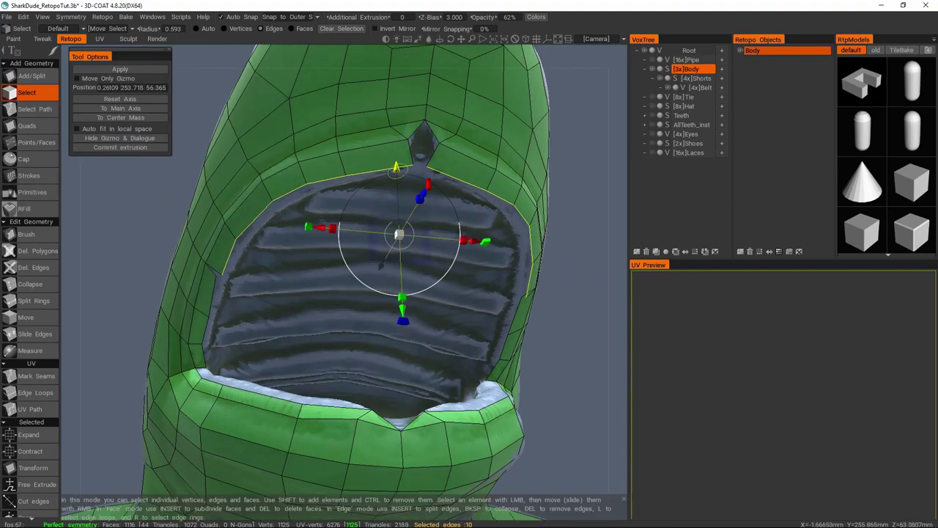
click(139, 69)
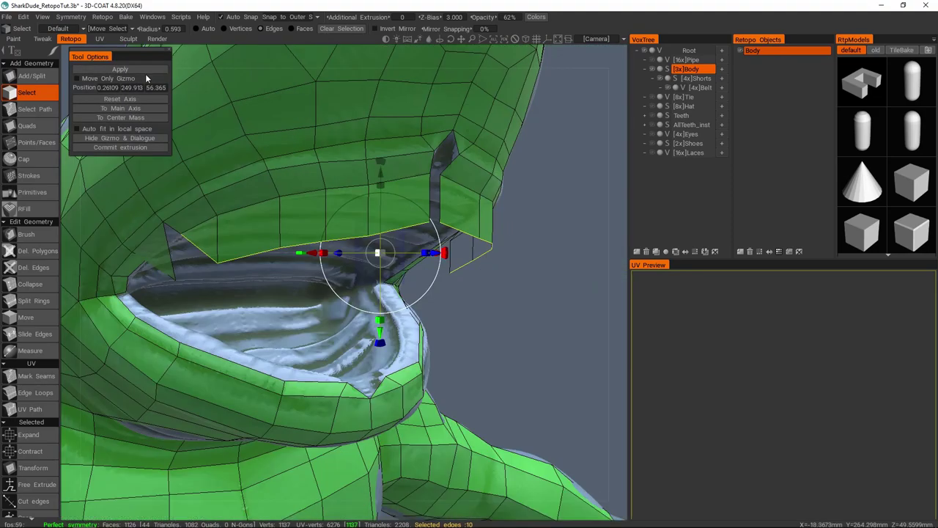
key(ctrl+z)
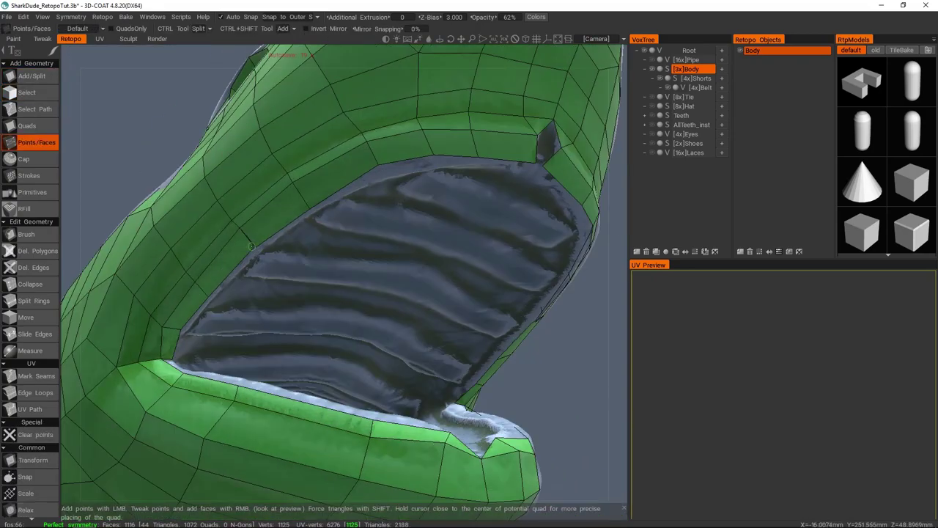
Close the notch at the centre of the upper lip strip with mirrored faces.
alt+drag(382, 264, 470, 253)
alt+drag(403, 268, 363, 276)
click(405, 230)
click(396, 224)
scroll(363, 276, up, 2)
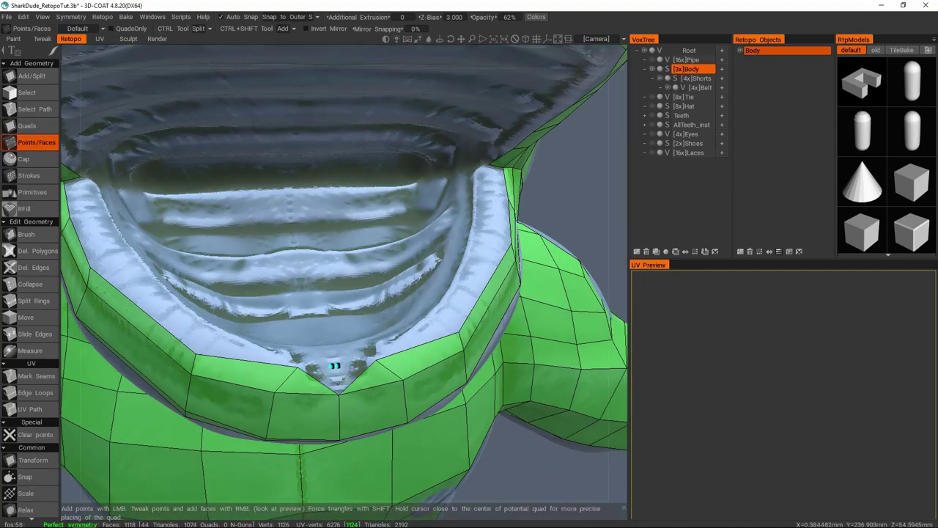
Start the lower lip's inner strip with mirrored faces beside its centre notch.
alt+drag(334, 365, 314, 308)
click(342, 351)
key(space)
click(288, 206)
key(space)
click(340, 158)
alt+drag(340, 158, 316, 341)
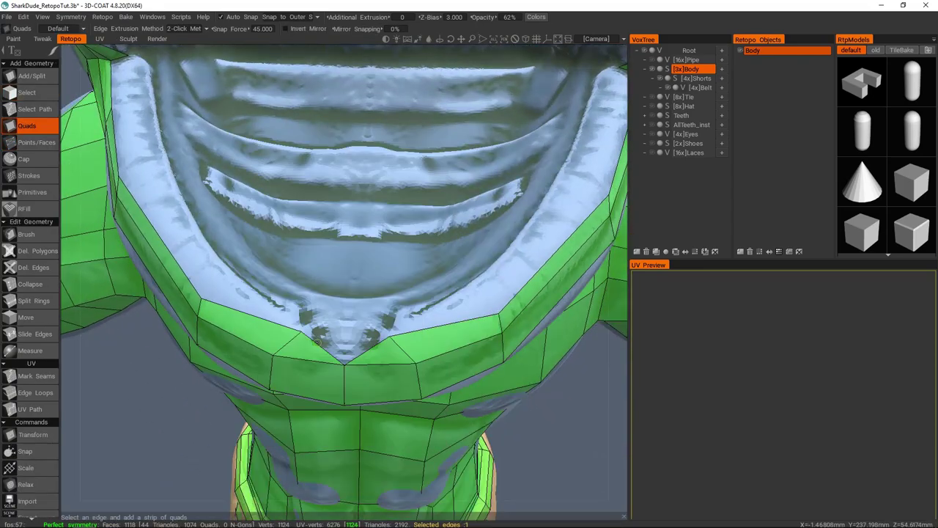
click(319, 320)
Place points along the lower lip ridge and fill it with mirrored faces from the mouth corner toward the front.
key(space)
click(326, 218)
alt+drag(325, 218, 323, 279)
key(space)
key(space)
scroll(283, 275, up, 3)
click(283, 275)
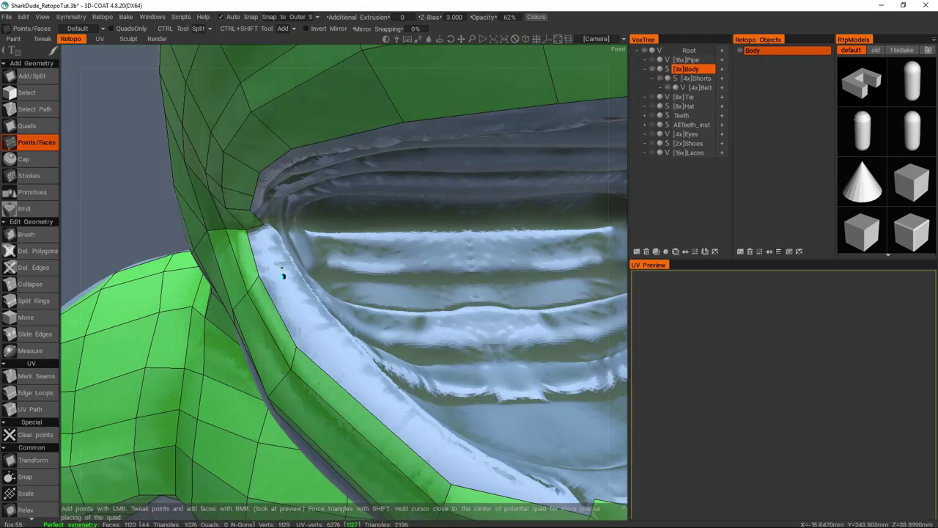
click(327, 338)
alt+drag(326, 338, 260, 260)
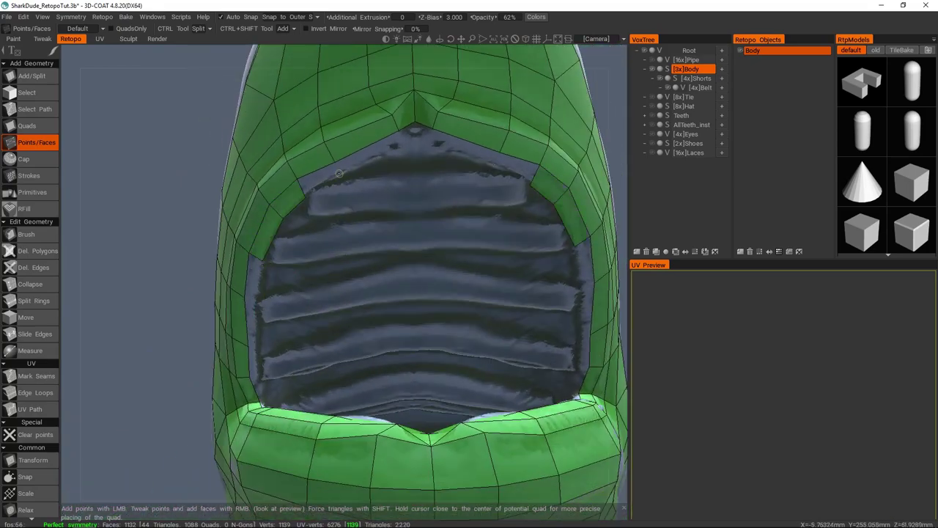
Complete the second inner row of faces along the upper lip and place mirrored points on the mouth floor.
alt+drag(414, 151, 347, 339)
click(371, 210)
click(415, 280)
click(359, 316)
click(330, 321)
alt+drag(283, 346, 325, 304)
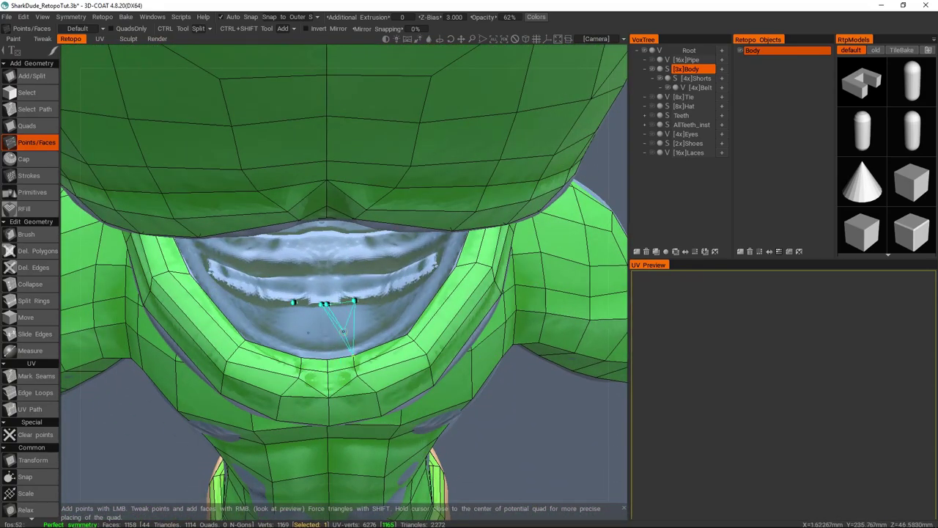
Fill the front of the mouth floor with mirrored rows of faces behind the lower lip.
key(q)
key(space)
click(310, 242)
alt+drag(310, 243, 414, 304)
scroll(369, 264, down, 5)
scroll(369, 264, up, 5)
alt+drag(369, 264, 205, 492)
click(413, 301)
click(373, 311)
click(334, 245)
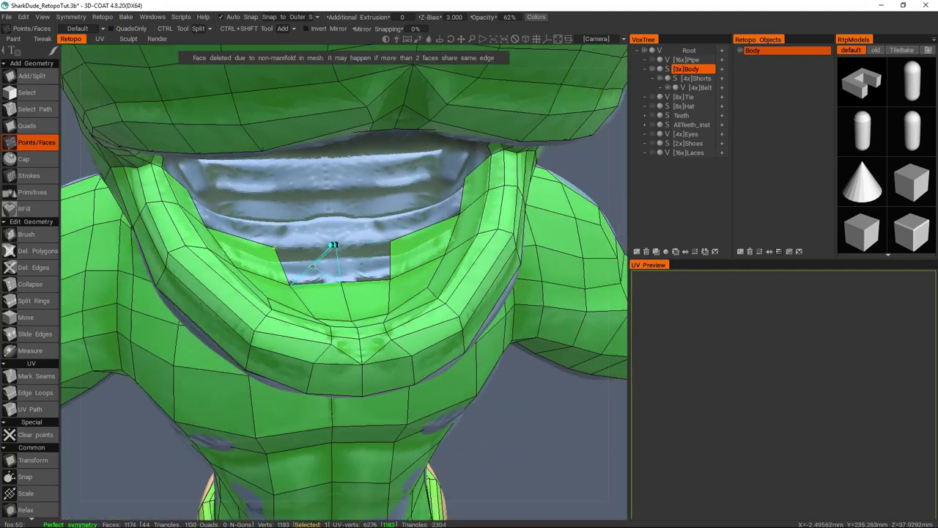
Extrude a mirrored strip of quads from the mouth floor up along the palate, using the Direct edge extrusion method.
key(space)
click(279, 110)
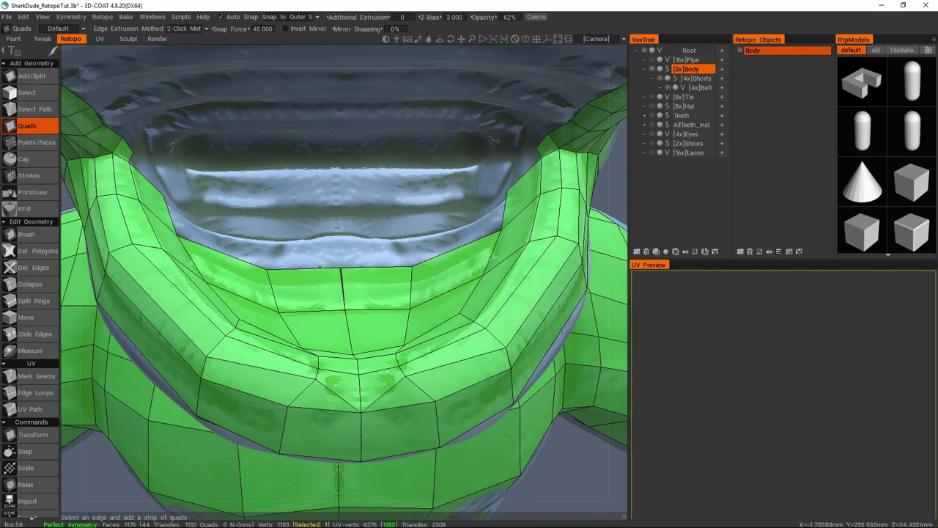
click(289, 220)
alt+drag(289, 221, 369, 268)
click(184, 28)
click(189, 42)
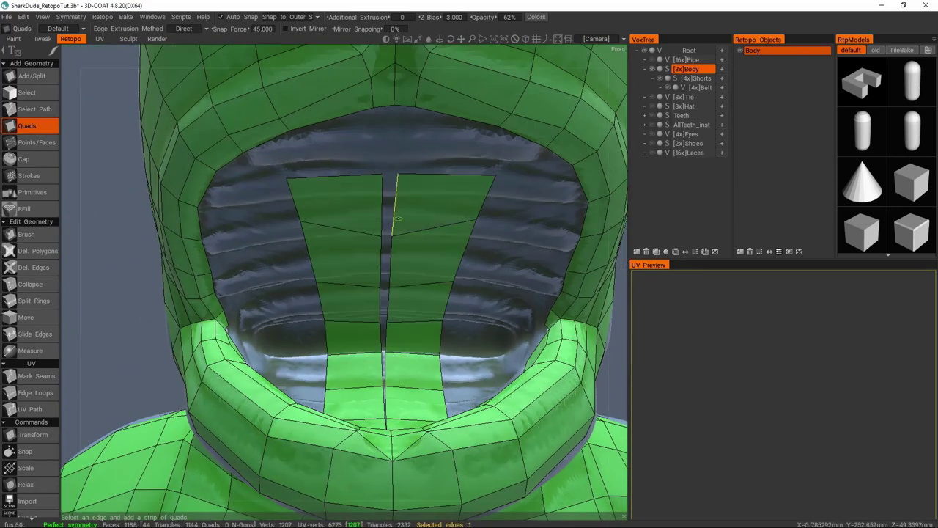
Join the vertices on both sides of the central seam so the two halves of the mouth strip meet.
key(space)
click(393, 176)
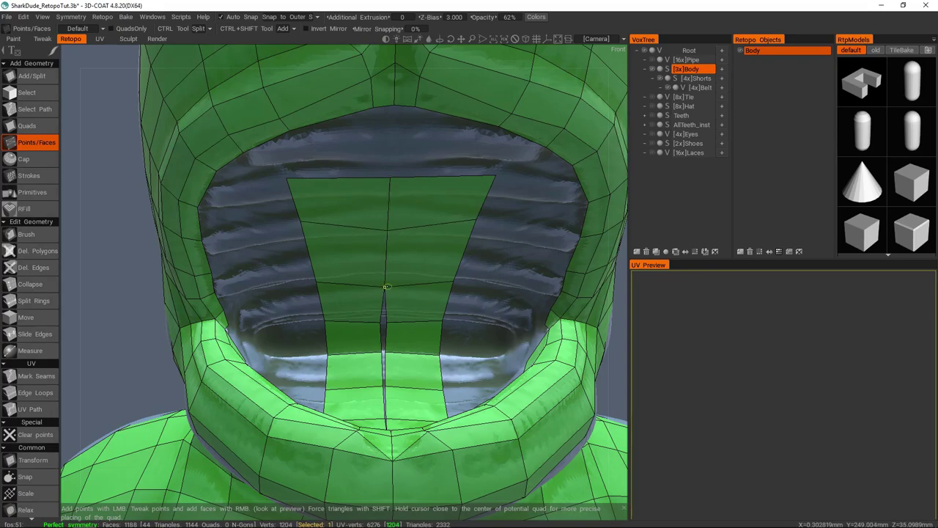
scroll(382, 355, up, 5)
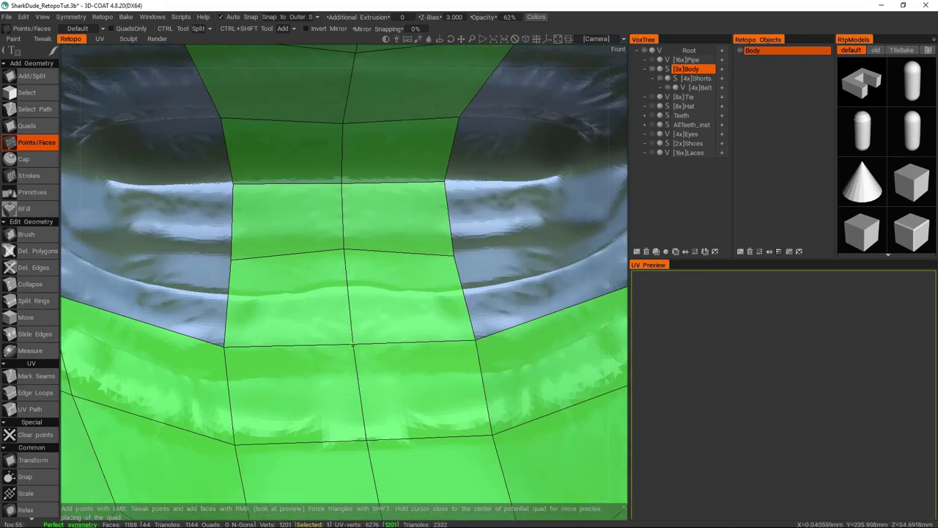
Connect the central strip to the upper lip and fill both sides of the mouth interior with mirrored faces.
scroll(440, 276, down, 10)
alt+drag(440, 277, 401, 252)
scroll(401, 251, up, 3)
right_click(392, 235)
alt+drag(348, 329, 293, 262)
scroll(335, 247, up, 3)
right_click(327, 283)
right_click(300, 274)
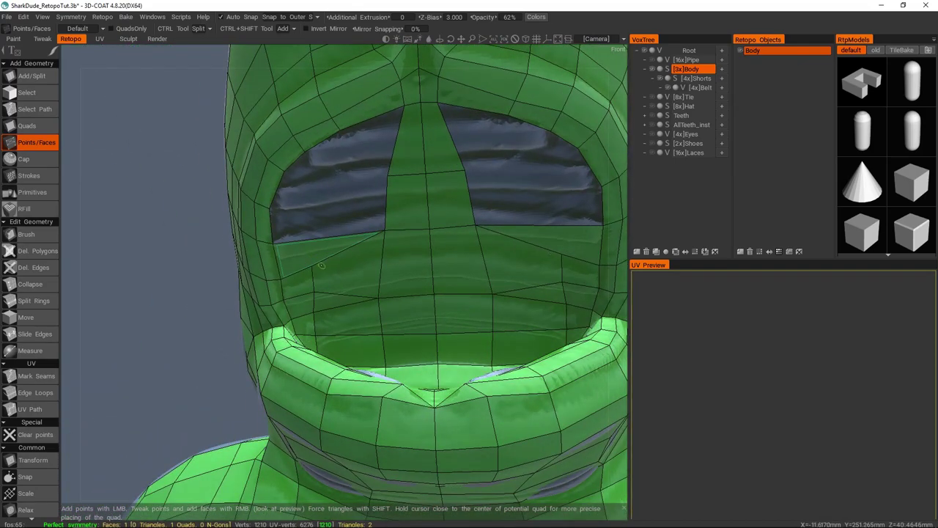
click(357, 214)
alt+drag(357, 214, 352, 234)
Inspect the body mesh across the torso, arms, waist and shorts for topology that needs rework.
scroll(470, 247, down, 5)
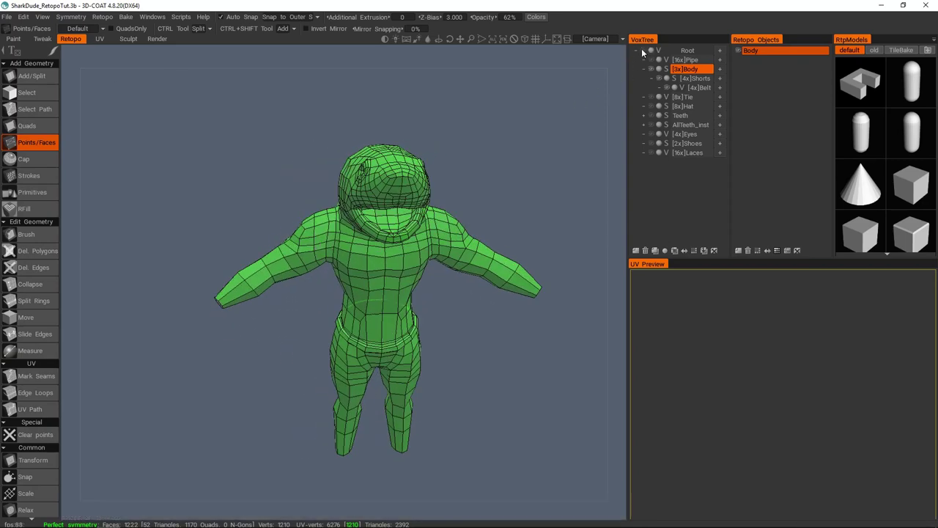
scroll(324, 261, up, 6)
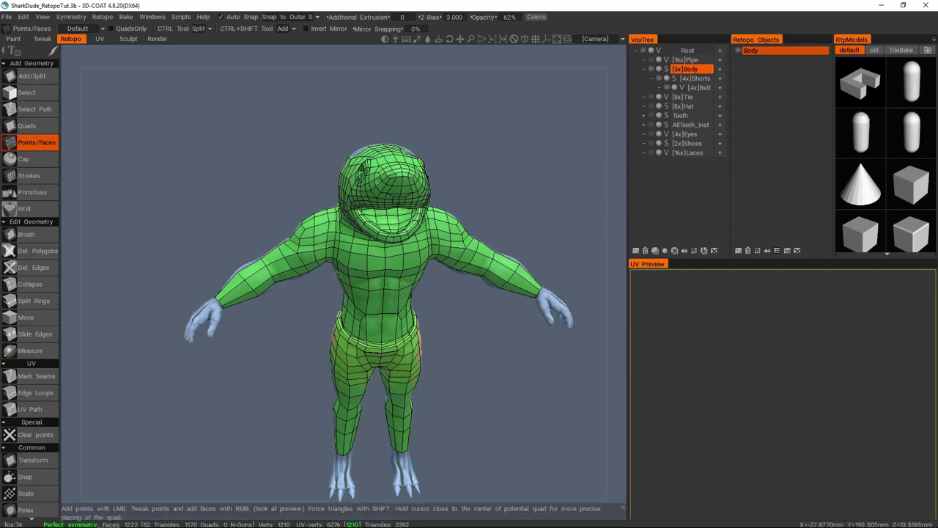
middle_drag(328, 306, 362, 356)
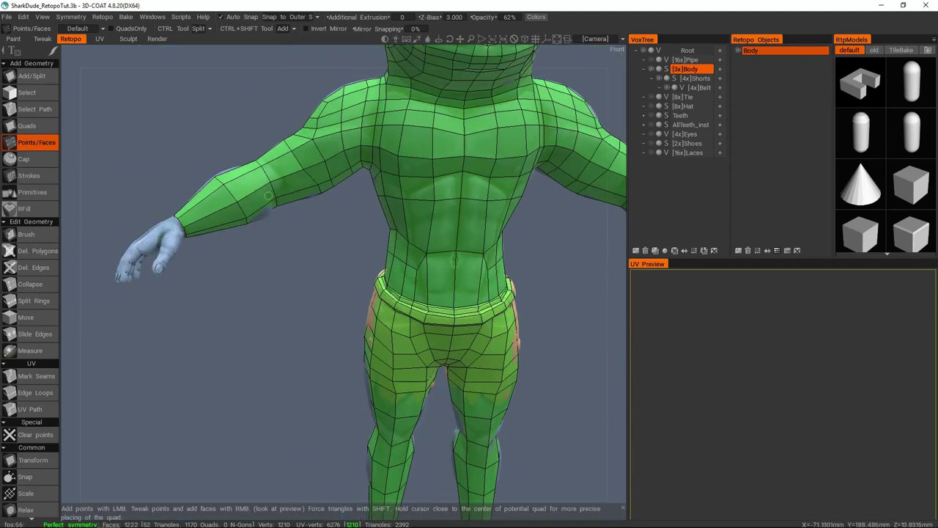
alt+drag(285, 189, 429, 276)
drag(370, 265, 376, 237)
scroll(341, 274, up, 3)
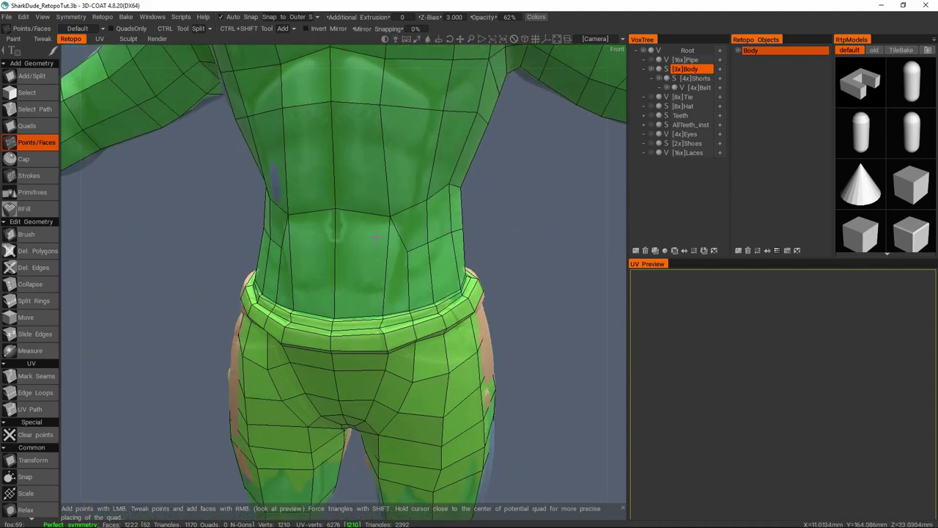
drag(418, 288, 339, 163)
Try to shift the abdomen vertex beside the navel inward with the Add/Split tool.
key(space)
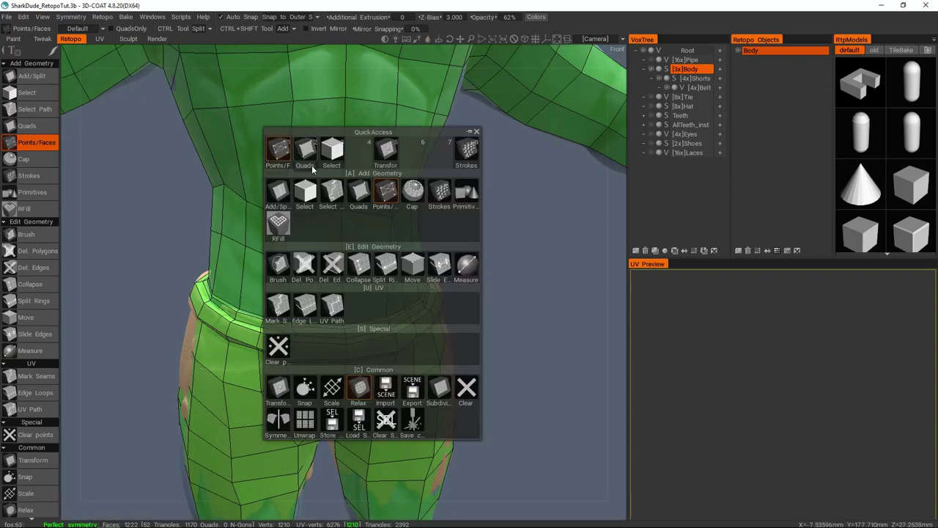
click(333, 154)
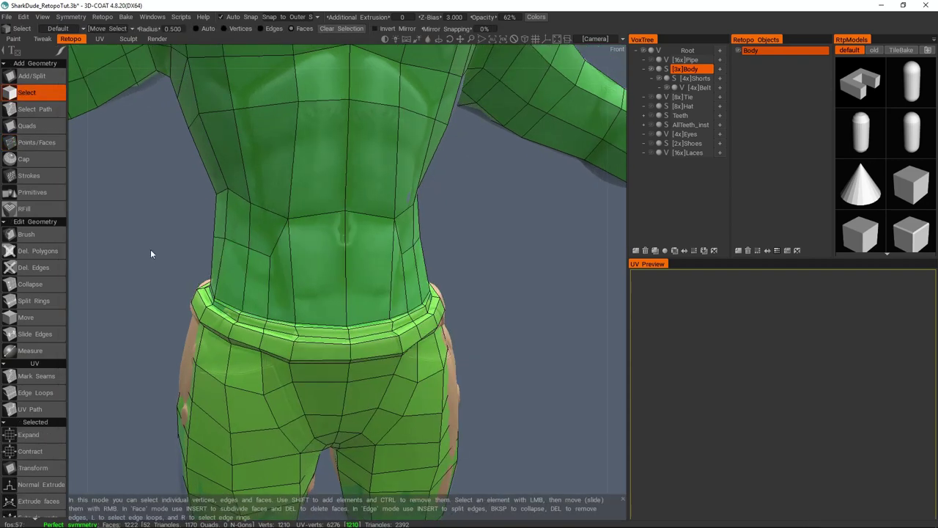
key(space)
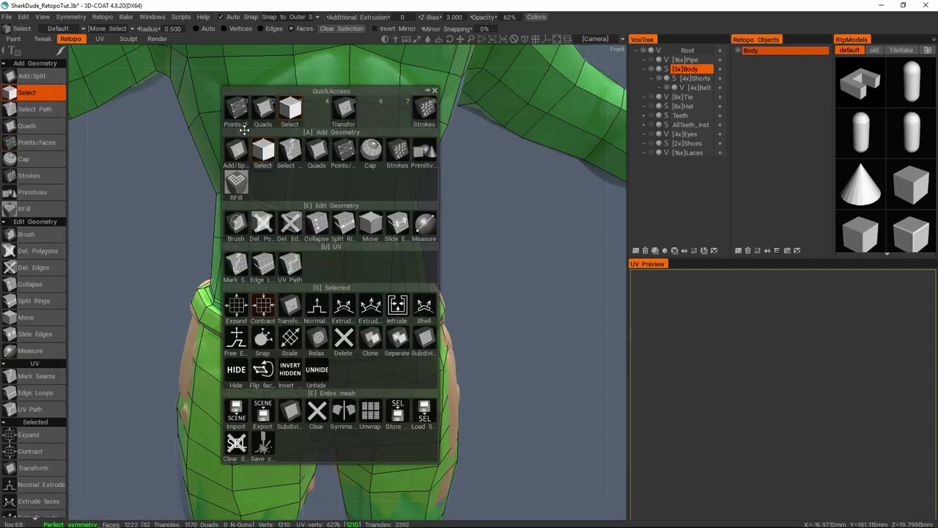
click(236, 111)
drag(251, 168, 241, 247)
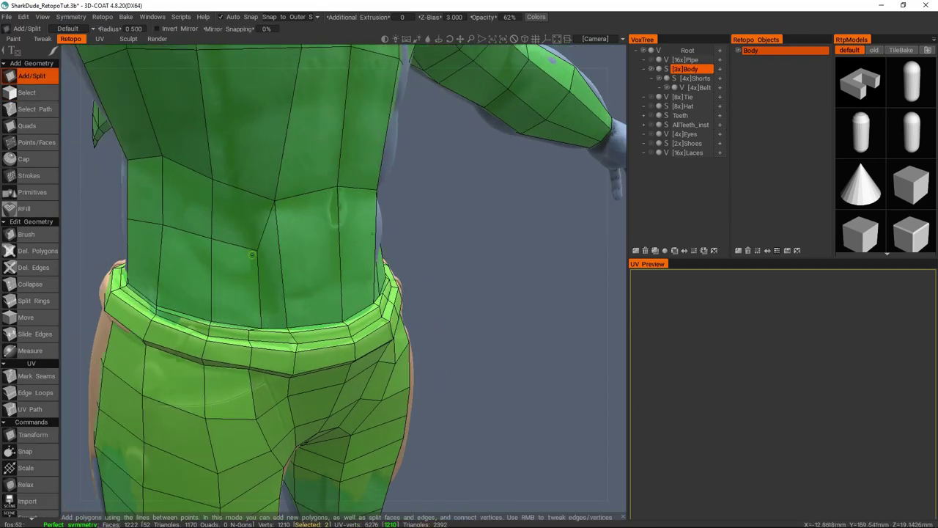
right_drag(245, 247, 256, 248)
key(ctrl+z)
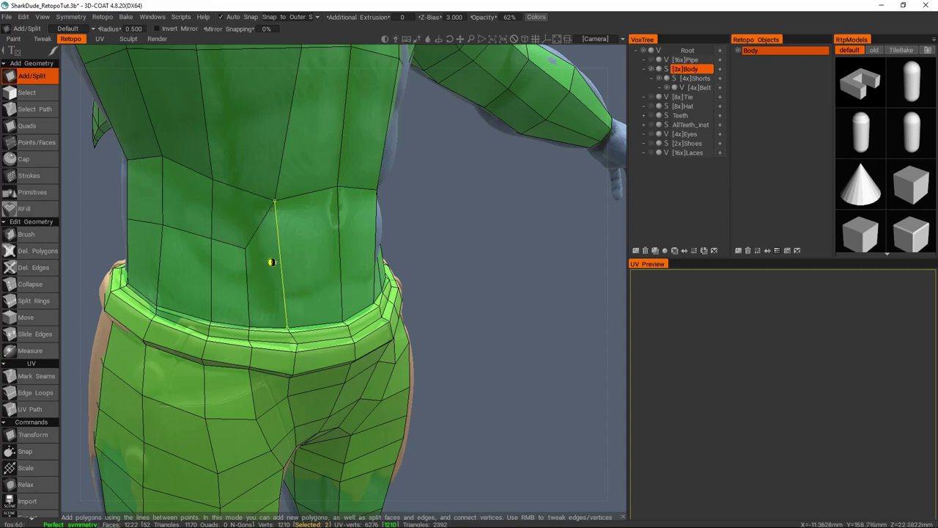
Split the abdomen faces from the vertex beside the navel to the centre line with the Points/Faces tool.
key(space)
key(space)
key(space)
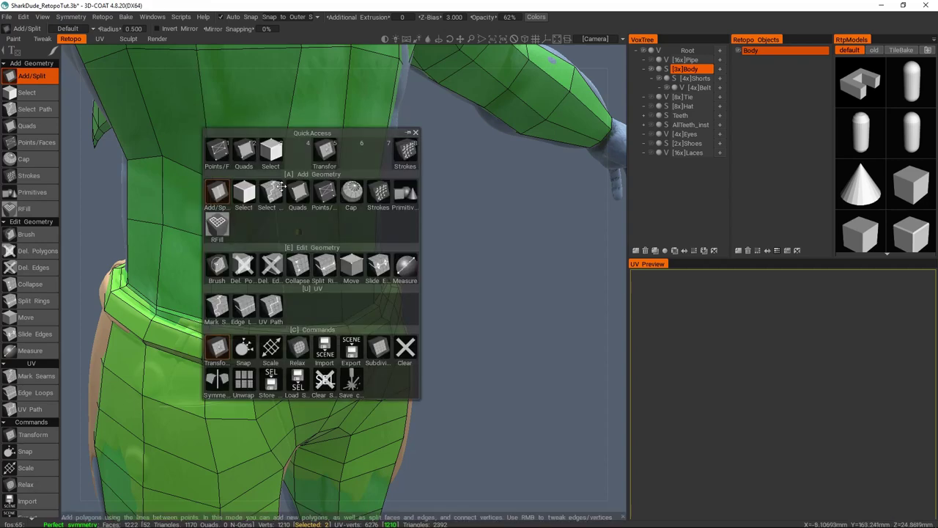
click(296, 255)
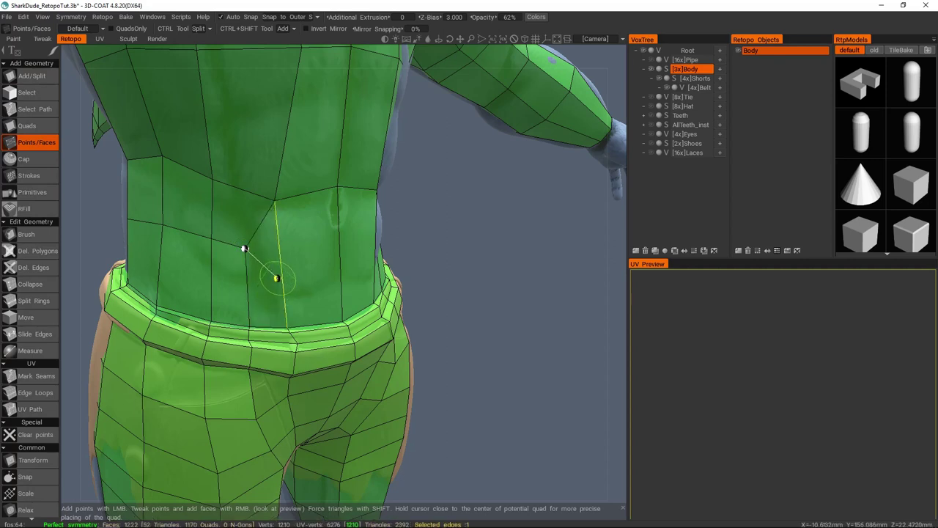
alt+drag(276, 274, 279, 274)
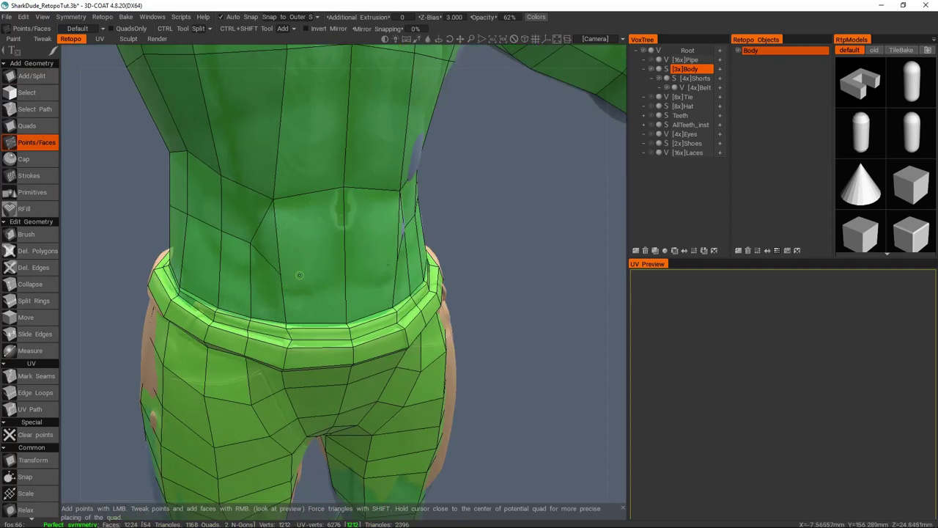
click(342, 270)
alt+drag(341, 273, 288, 268)
click(290, 265)
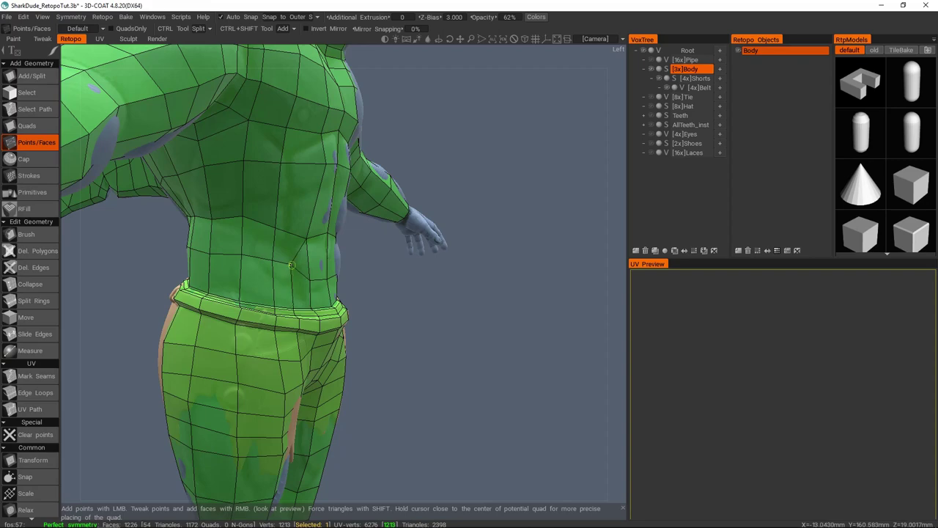
Add further cuts through the torso faces to continue the abdomen's new edge flow.
alt+drag(310, 283, 299, 227)
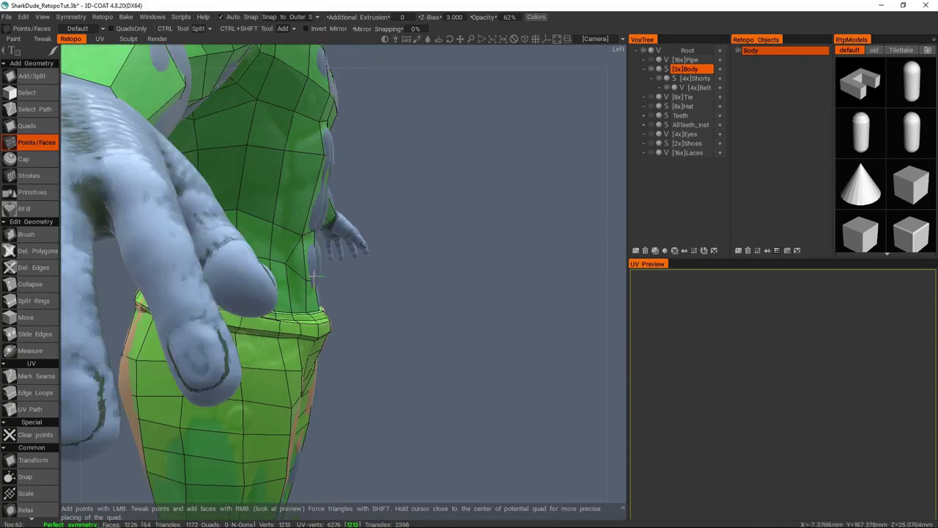
alt+drag(301, 218, 341, 300)
click(299, 247)
click(335, 254)
click(264, 228)
scroll(264, 227, down, 5)
scroll(374, 257, up, 5)
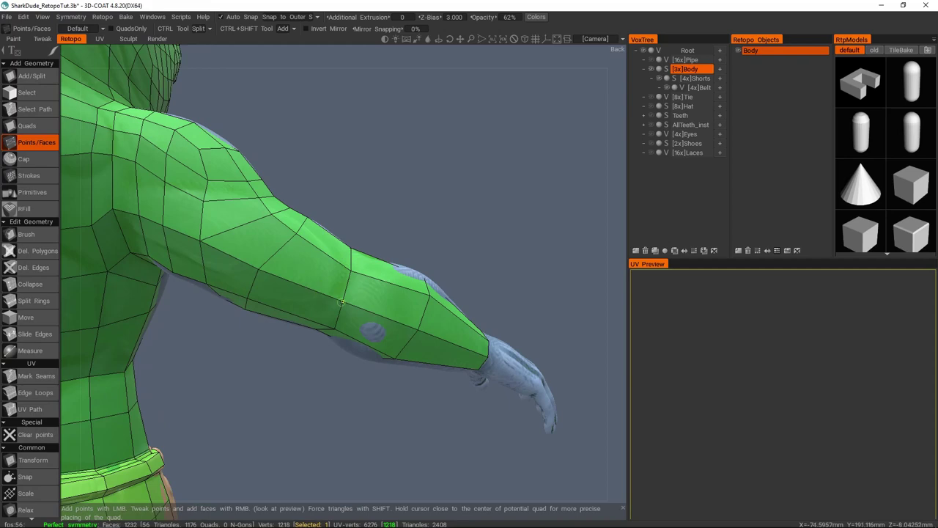
Add a supporting edge loop around the arm next to the existing elbow loop.
alt+drag(344, 302, 368, 256)
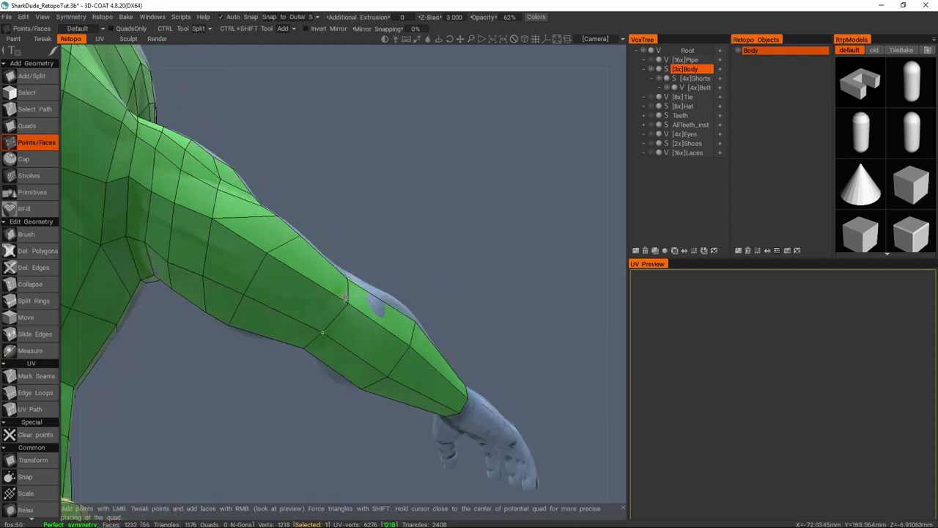
alt+drag(327, 317, 376, 270)
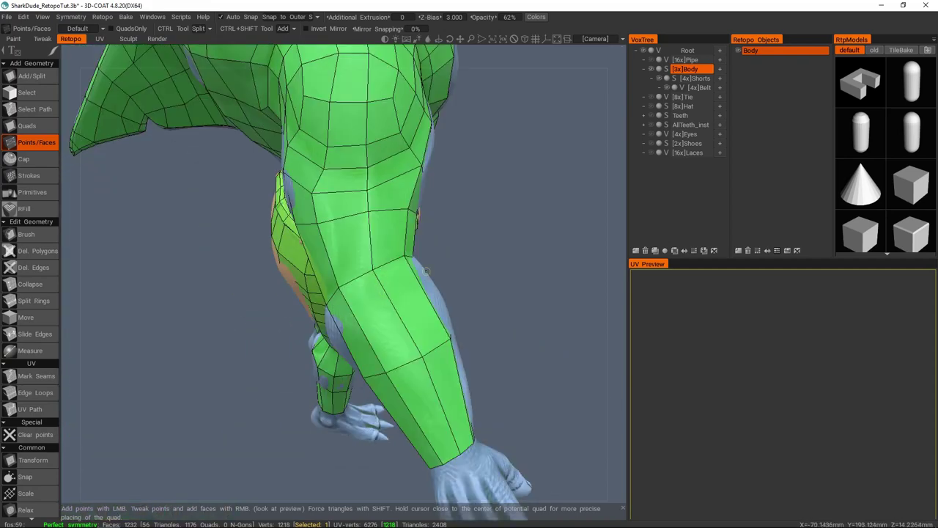
alt+drag(360, 294, 383, 276)
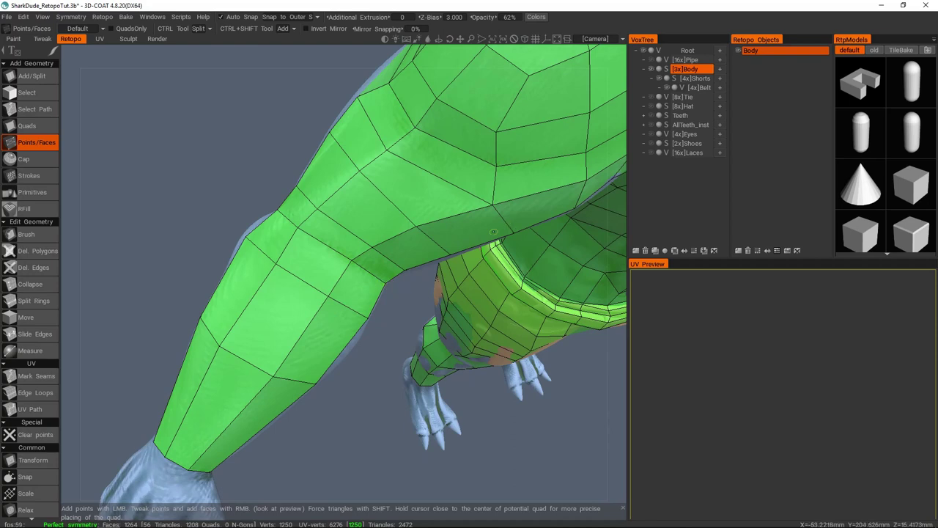
click(411, 233)
middle_drag(416, 230, 446, 235)
Adjust the vertices of the elbow loops so the loops sit closer together on the inside of the bend.
click(365, 269)
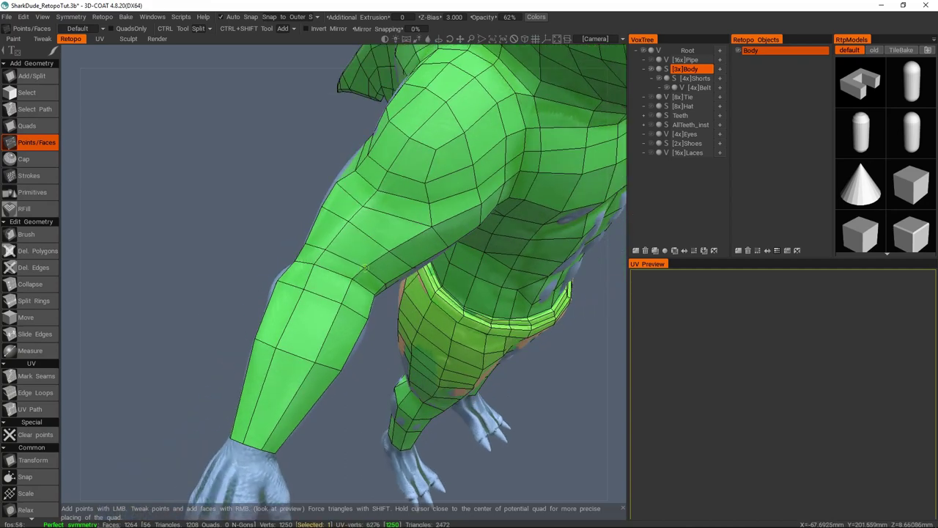
middle_drag(365, 269, 373, 274)
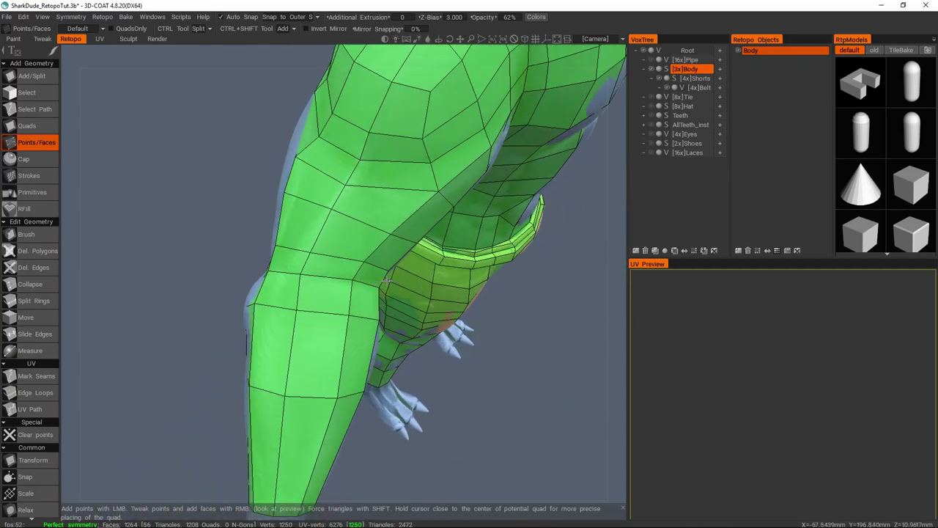
scroll(373, 274, up, 2)
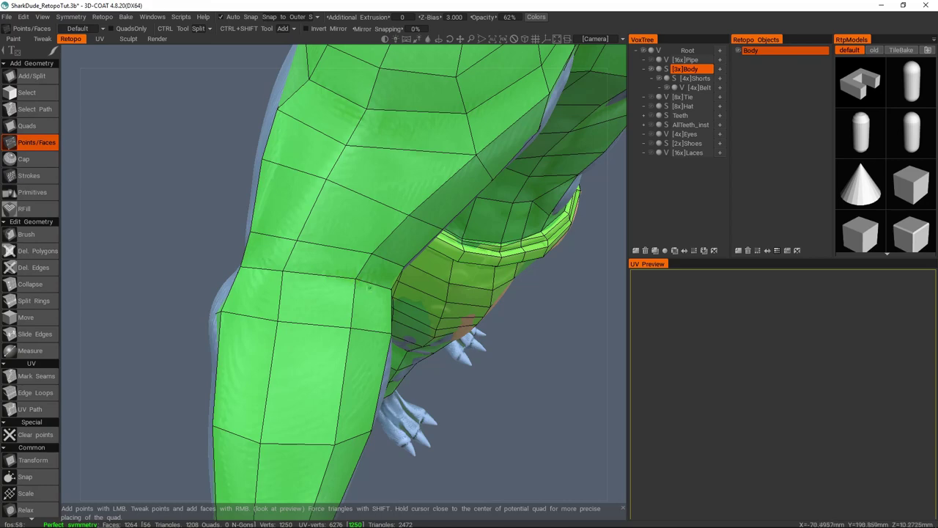
middle_drag(396, 251, 364, 286)
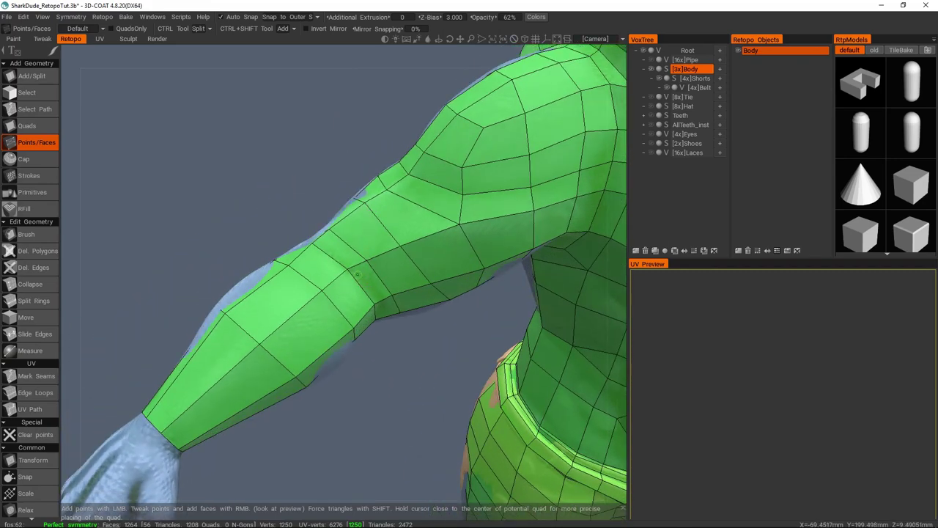
mouse_move(382, 286)
middle_down()
mouse_move(350, 291)
mouse_move(373, 281)
middle_up()
middle_drag(330, 253, 404, 341)
middle_drag(362, 245, 325, 274)
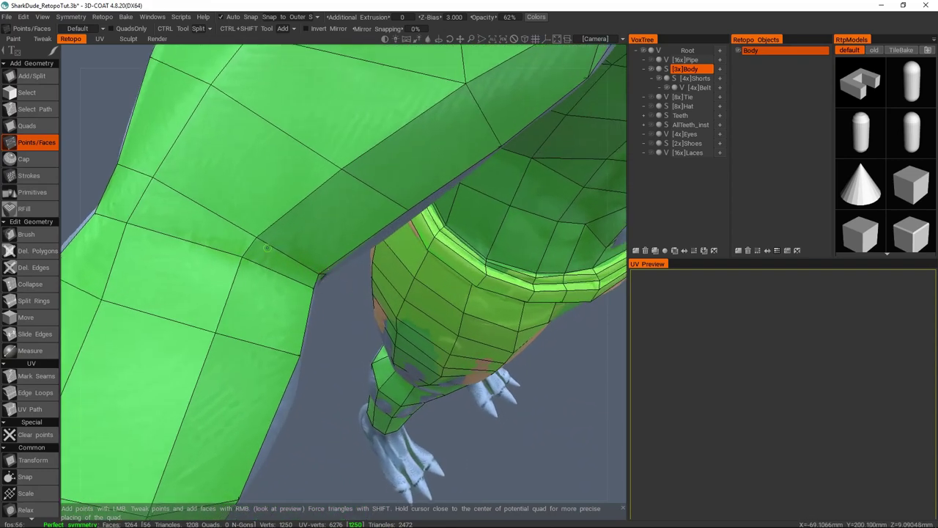
middle_drag(298, 262, 286, 191)
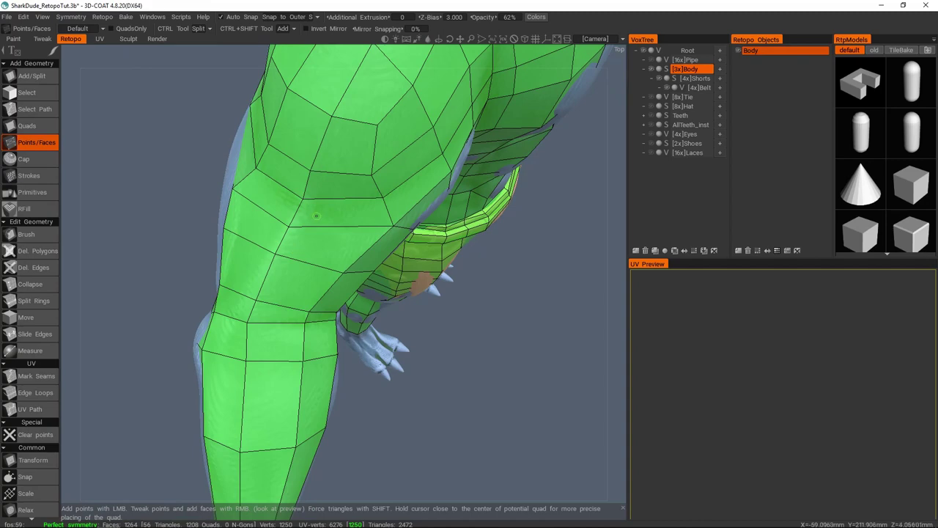
middle_drag(284, 236, 320, 282)
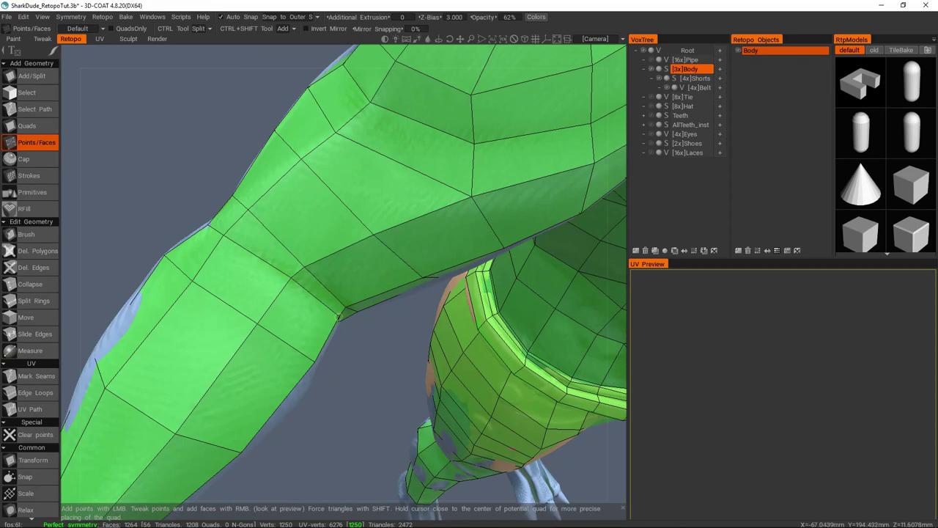
middle_drag(340, 316, 245, 319)
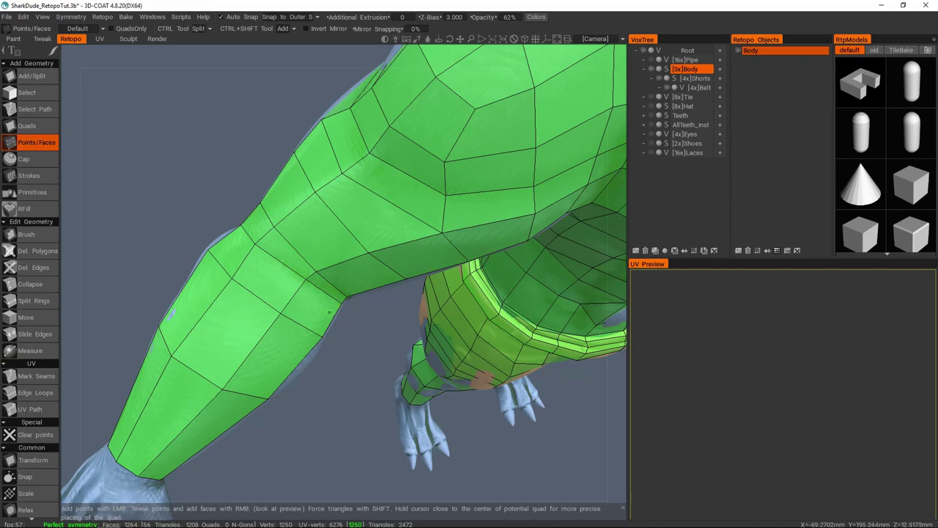
middle_drag(344, 283, 339, 307)
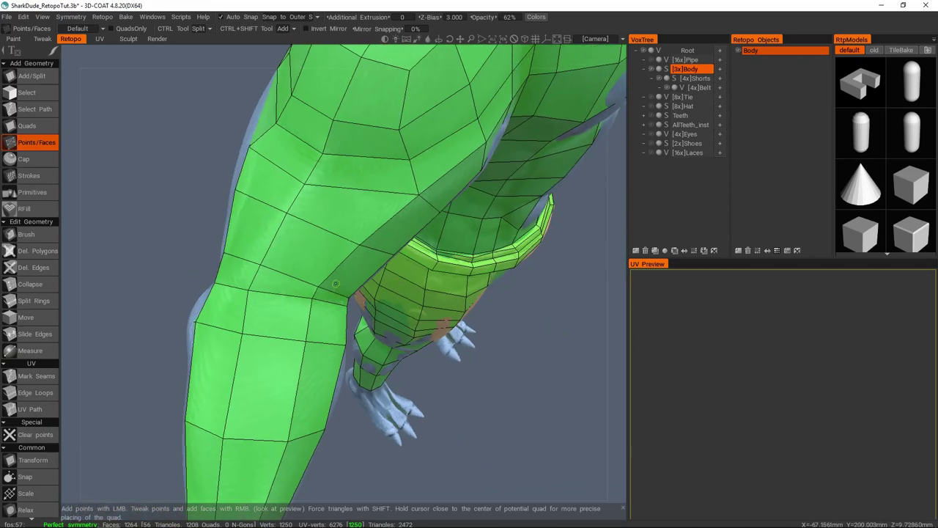
middle_drag(335, 281, 568, 471)
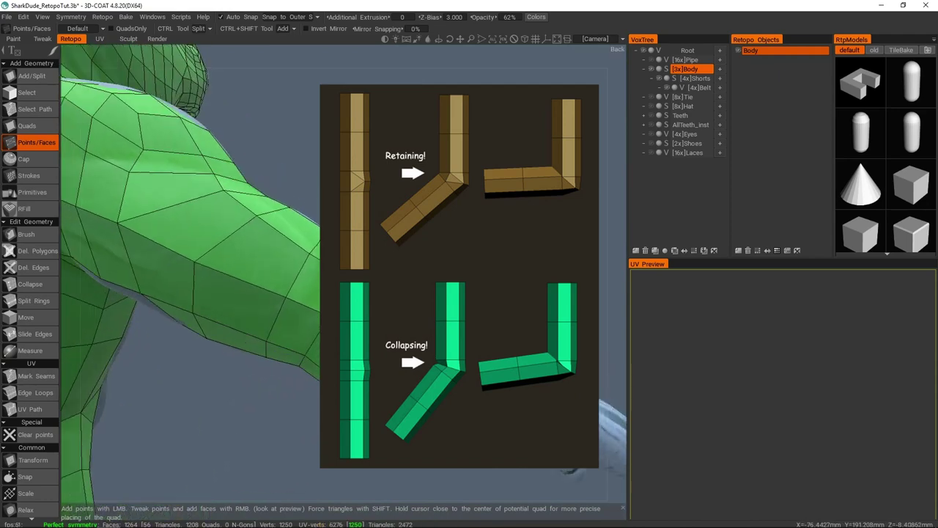
Cut an extra partial edge across the elbow between its two loops, tapering into the existing vertices at the bend.
middle_drag(308, 308, 262, 351)
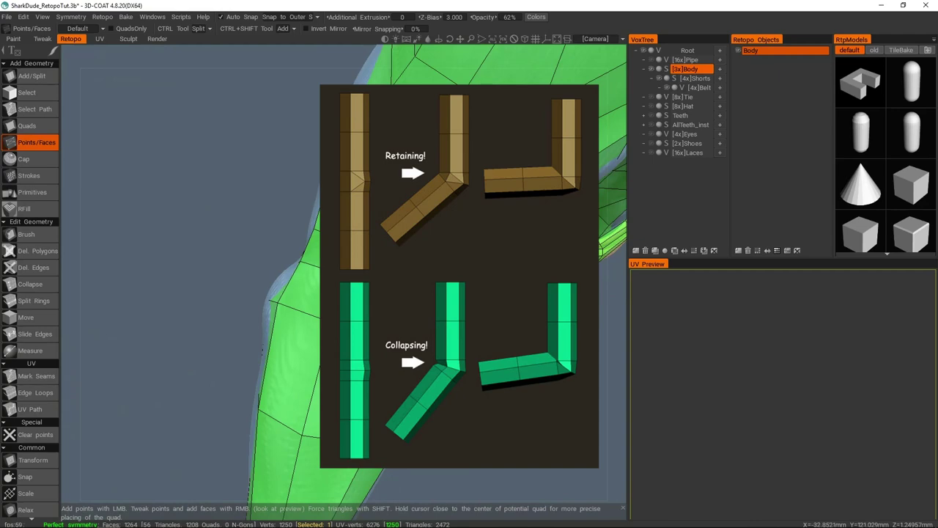
middle_drag(449, 301, 447, 311)
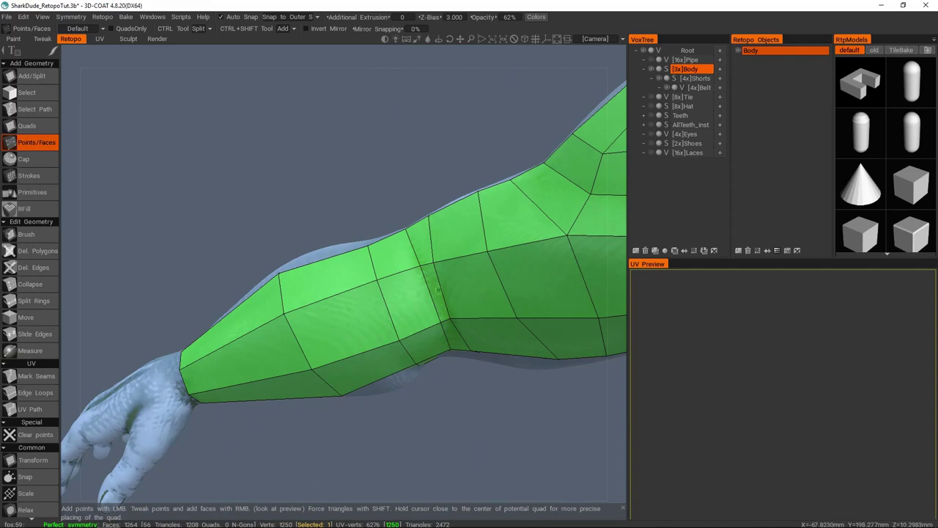
middle_drag(434, 269, 422, 216)
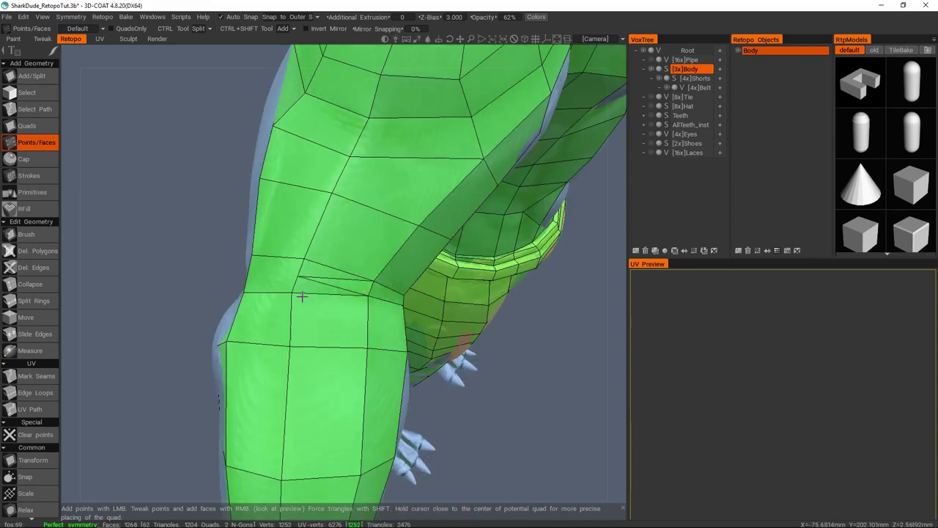
middle_drag(304, 293, 372, 199)
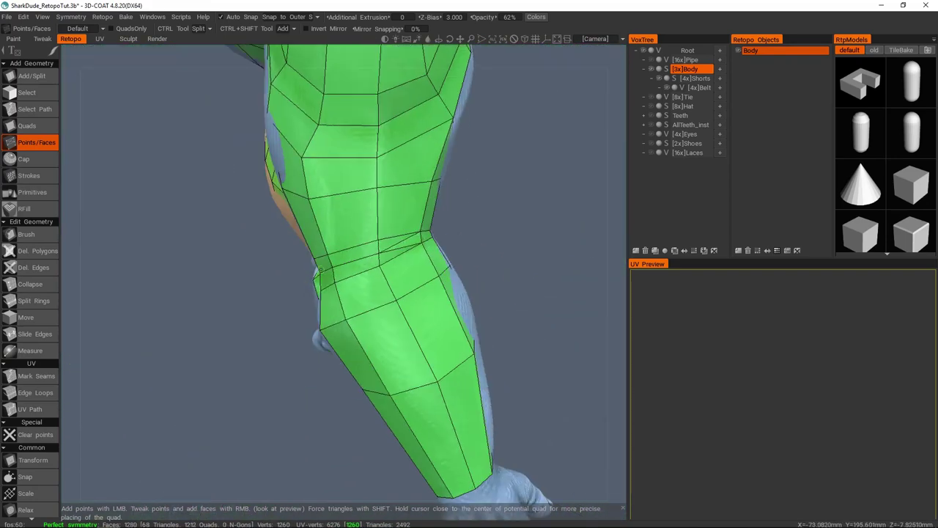
middle_drag(320, 268, 316, 303)
Build a mirrored kneecap patch of quads over the open front of the knee.
key(space)
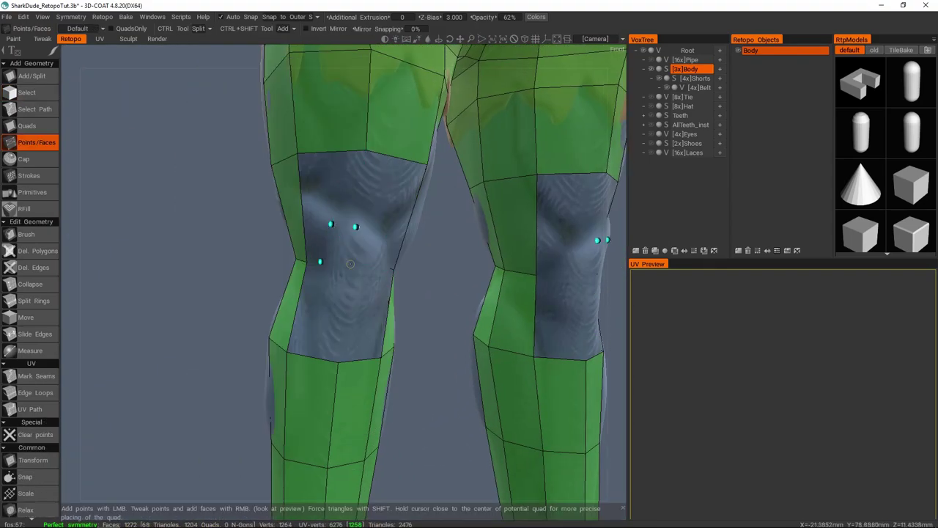
click(351, 264)
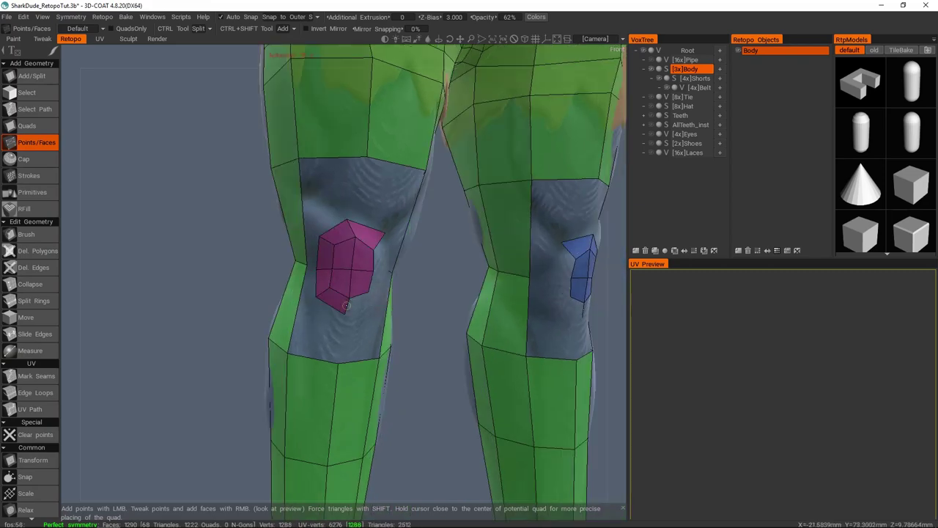
click(342, 313)
Remove the remaining faces around the knee so that only the kneecap patch stays between thigh and shin.
click(503, 272)
drag(503, 272, 377, 256)
click(26, 92)
drag(454, 293, 499, 247)
click(353, 283)
Bevel the edge row across the middle of the kneecap patch and fill the surrounding knee gap with faces.
key(space)
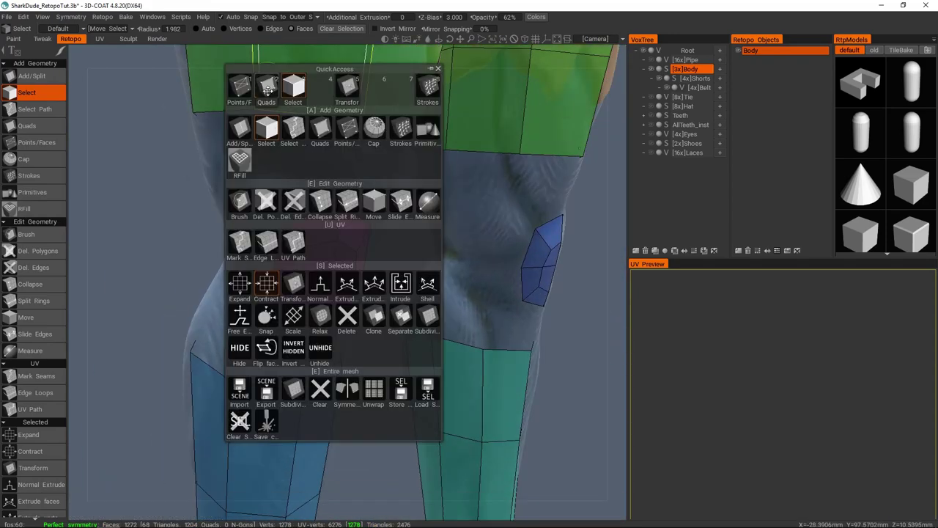
key(space)
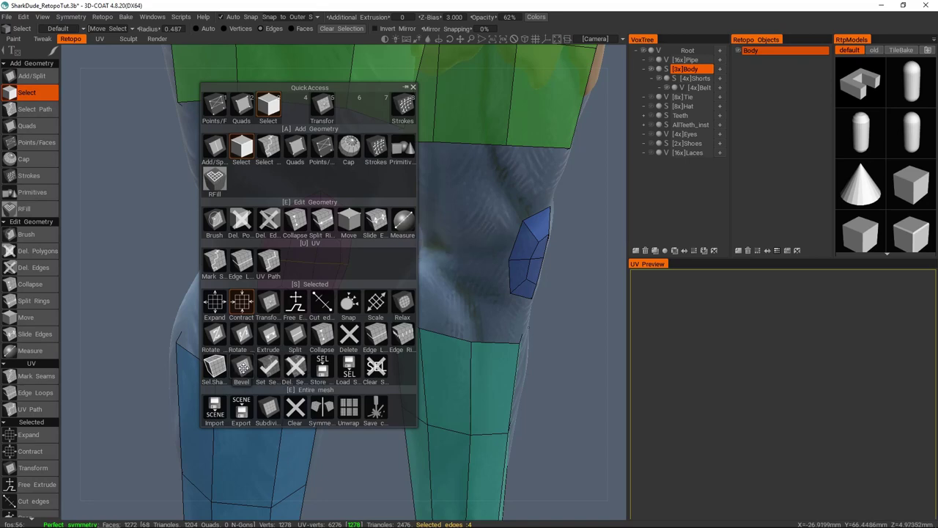
click(242, 368)
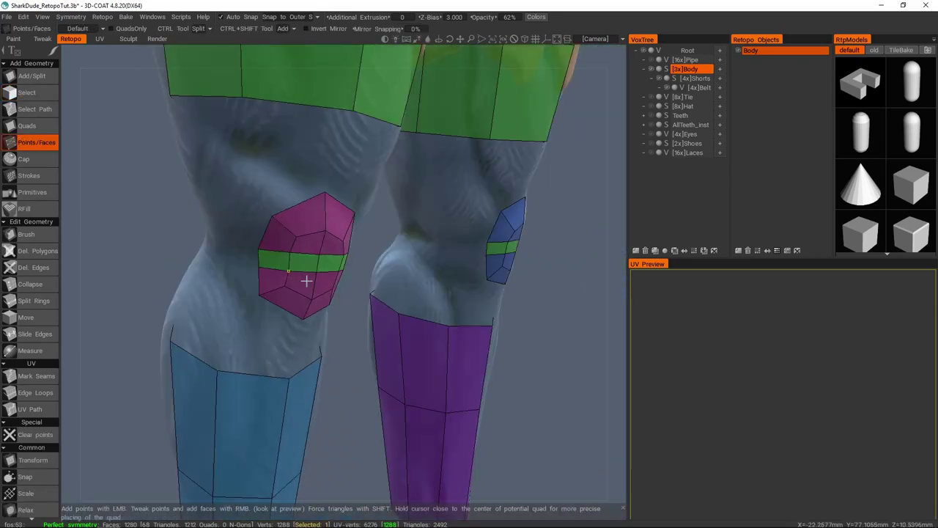
key(KP_4)
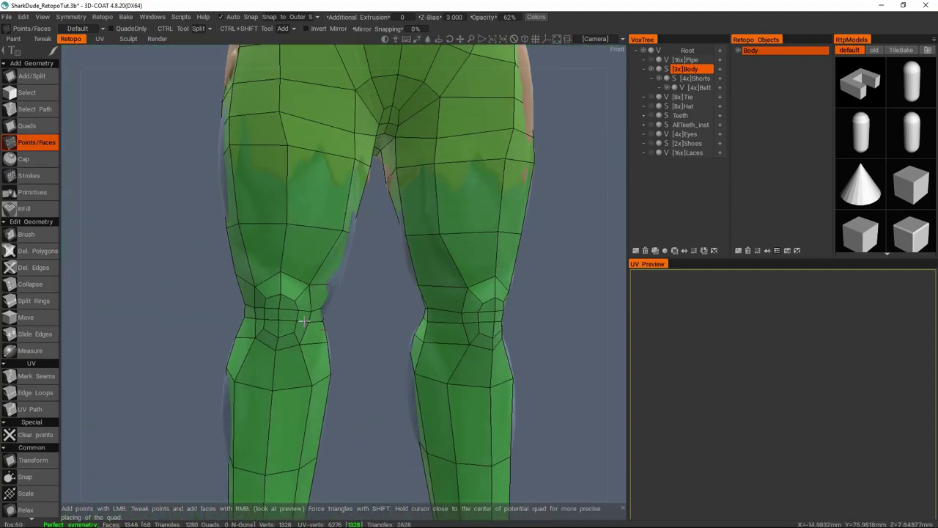
Inspect the overall body mesh, including the torso, arms and rebuilt knees.
right_drag(276, 274, 331, 211)
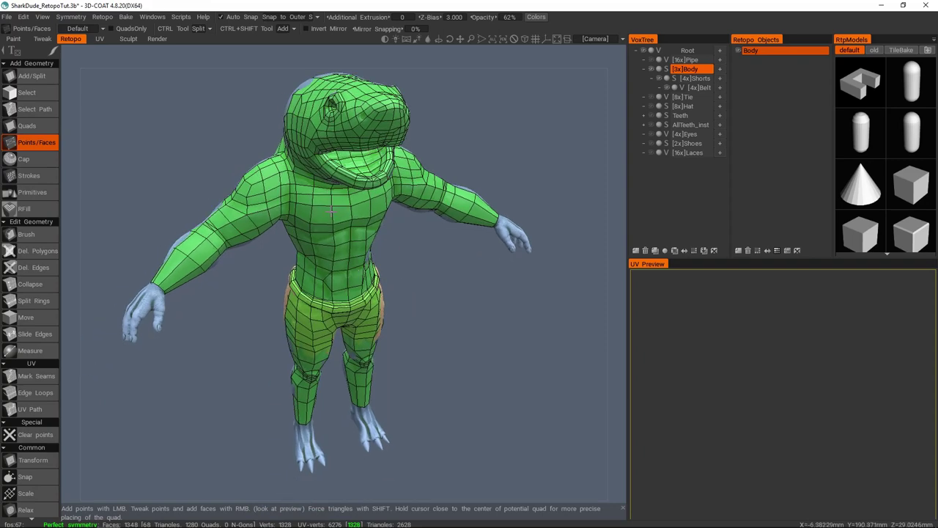
right_drag(330, 258, 416, 252)
right_drag(324, 302, 382, 262)
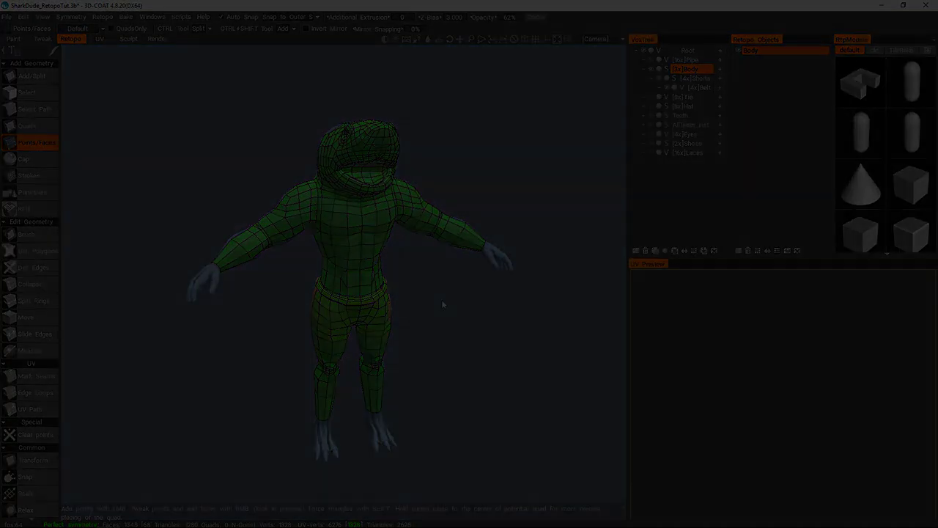